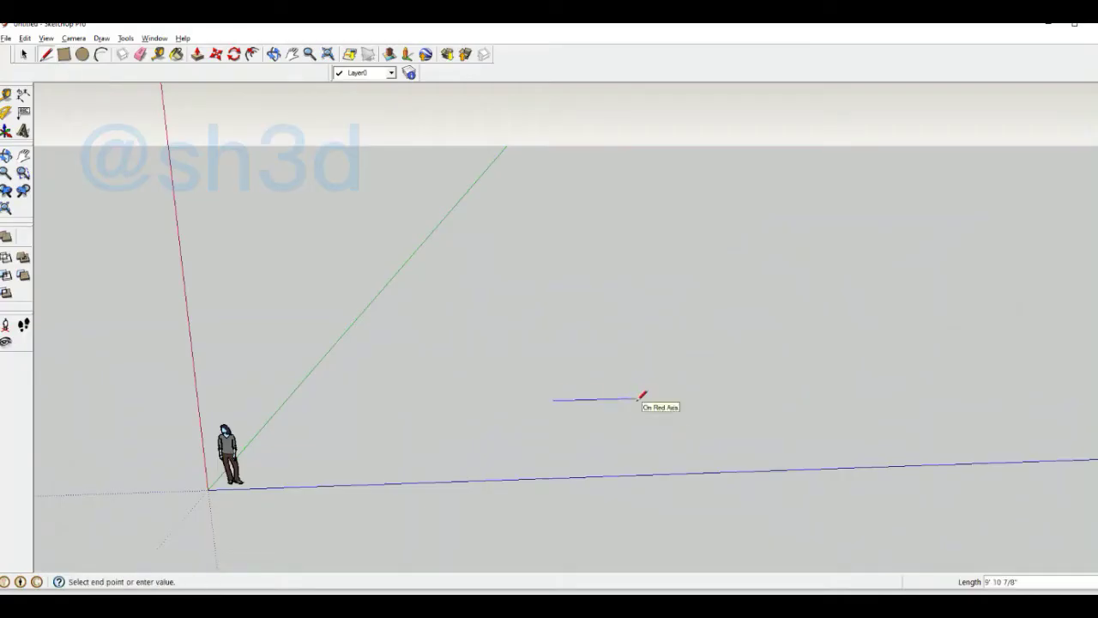
# Step: Finish the floor rectangle, then close a tall vertical right triangle beside it into a white face
pyautogui.click(537, 353)
pyautogui.moveTo(536, 353); pyautogui.dragTo(485, 395, button='middle')
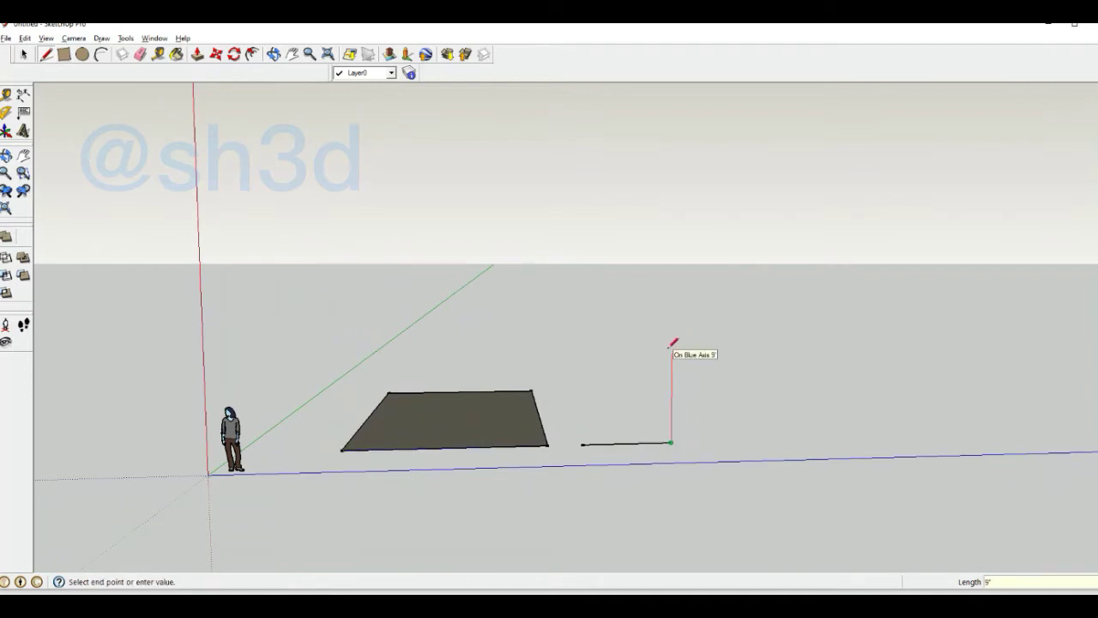
pyautogui.click(583, 444)
pyautogui.moveTo(588, 439)
pyautogui.mouseDown(button='middle')
pyautogui.moveTo(657, 400)
pyautogui.moveTo(603, 333)
pyautogui.mouseUp(button='middle')
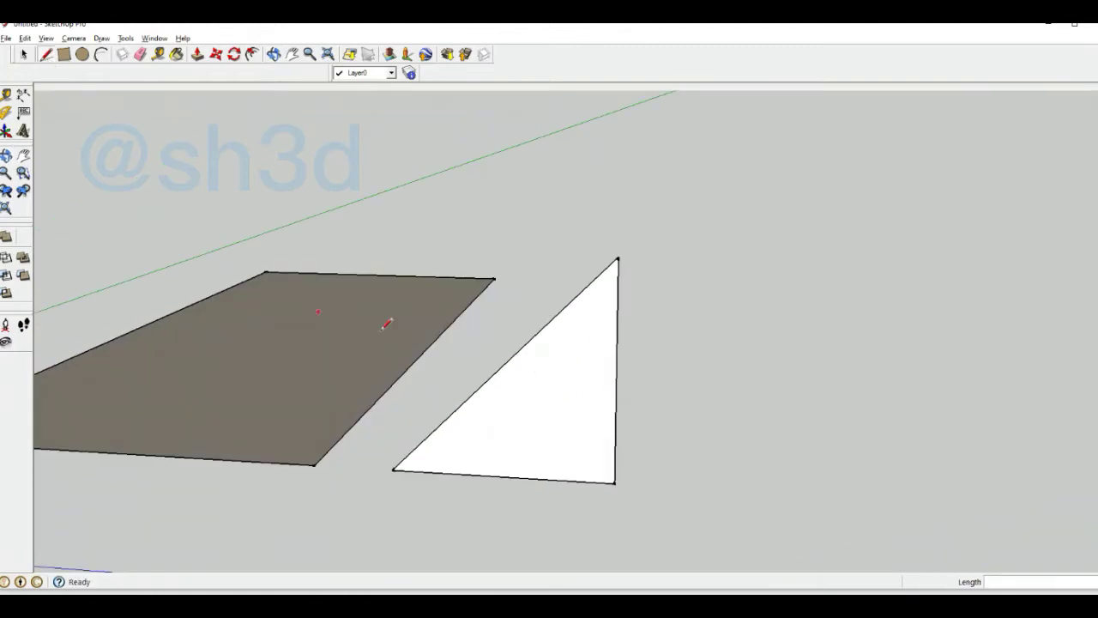
pyautogui.moveTo(386, 323); pyautogui.dragTo(423, 522, button='middle')
pyautogui.scroll(3, 439, 487)
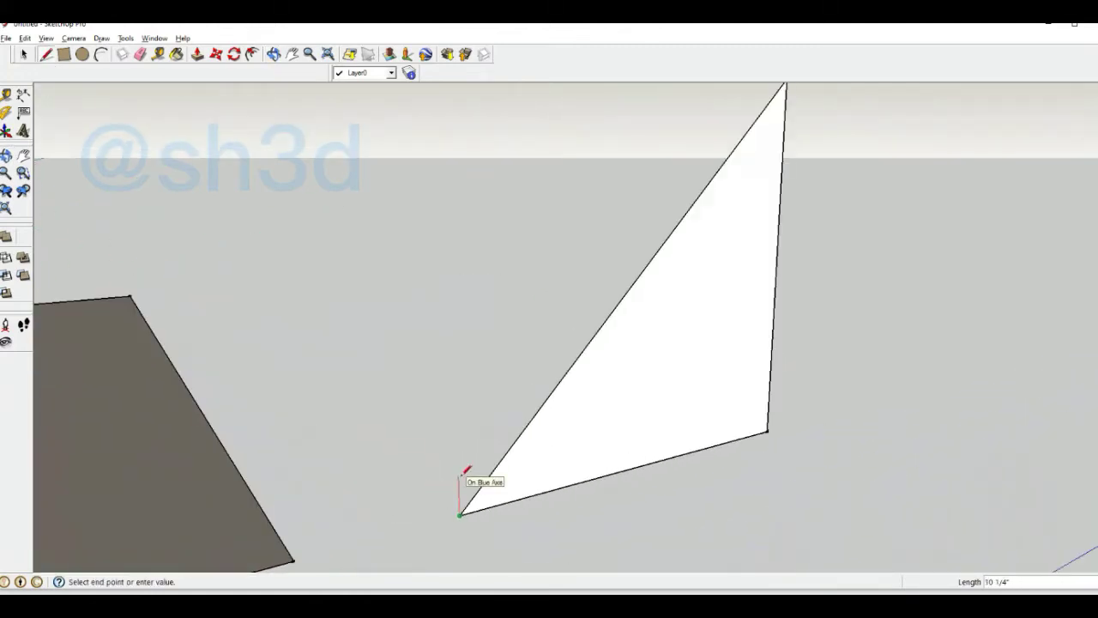
pyautogui.scroll(2, 463, 472)
pyautogui.scroll(2, 460, 481)
# Step: Draw the step outline at the triangle's corner, closing it at the tread corner
pyautogui.click(625, 427)
pyautogui.moveTo(625, 427)
pyautogui.mouseDown(button='middle')
pyautogui.moveTo(512, 483)
pyautogui.moveTo(579, 435)
pyautogui.mouseUp(button='middle')
pyautogui.press('m')
pyautogui.scroll(1, 601, 463)
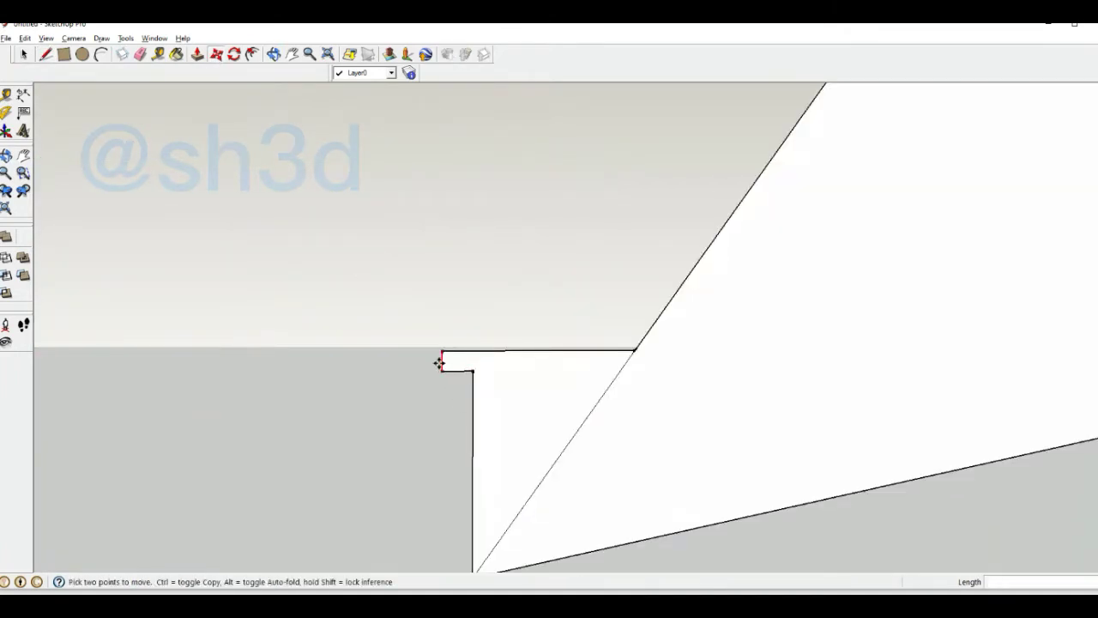
pyautogui.press('space')
pyautogui.scroll(-1, 252, 336)
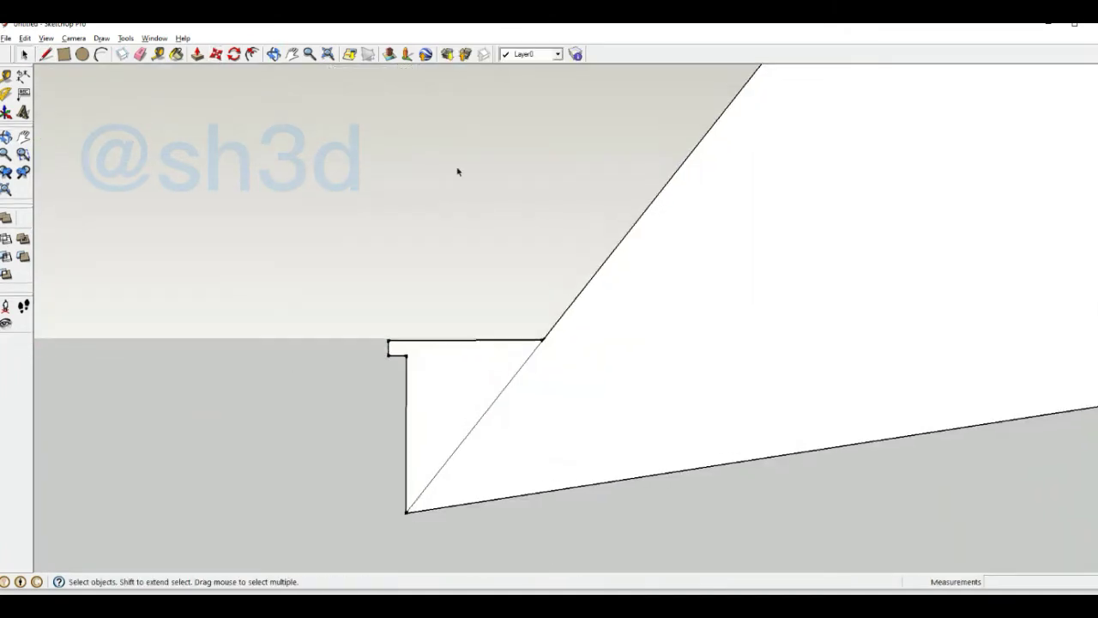
pyautogui.moveTo(458, 171)
pyautogui.mouseDown(button='middle')
pyautogui.moveTo(650, 363)
pyautogui.moveTo(424, 386)
pyautogui.mouseUp(button='middle')
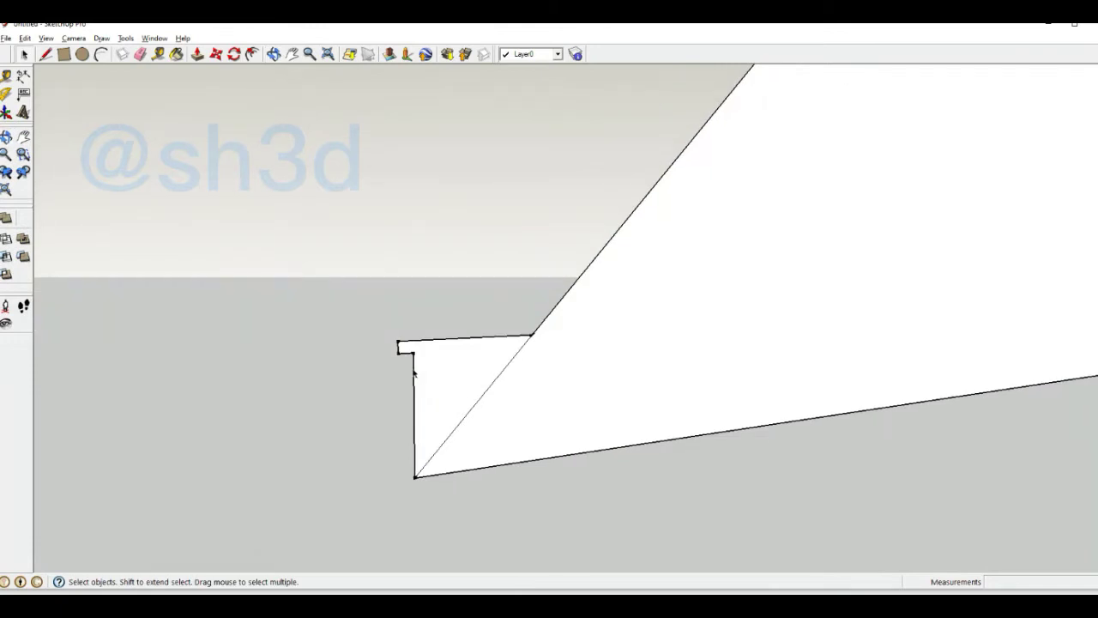
pyautogui.click(417, 353)
pyautogui.scroll(2, 424, 360)
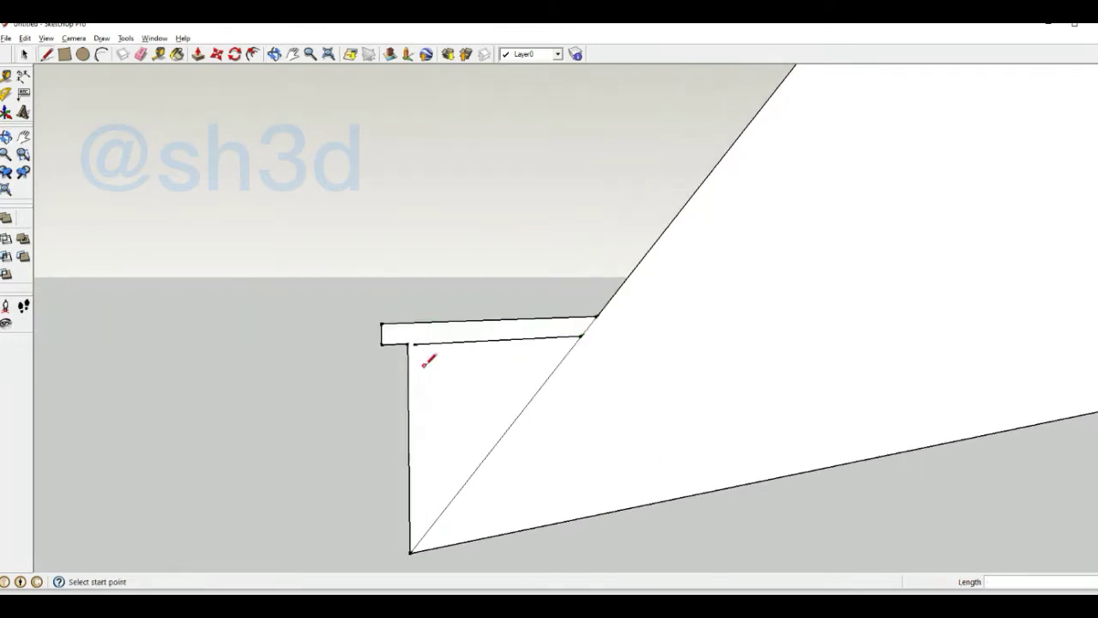
pyautogui.scroll(-3, 474, 348)
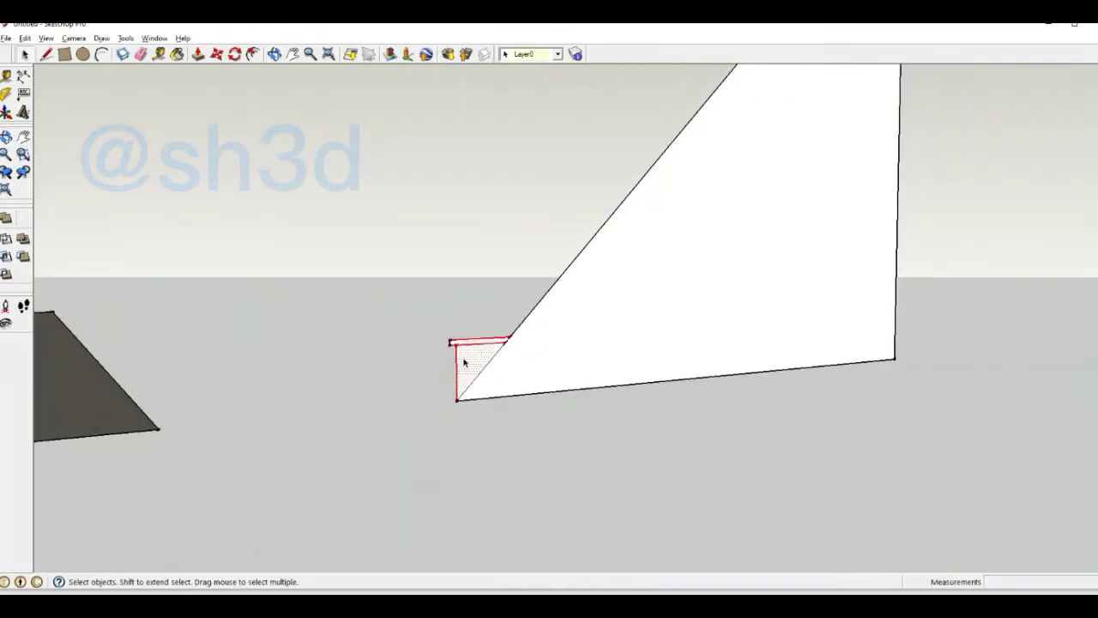
pyautogui.scroll(3, 463, 362)
# Step: Copy the step several times up the triangle's slope with Move and Ctrl
pyautogui.press('m')
pyautogui.press('ctrl')
pyautogui.click(440, 478)
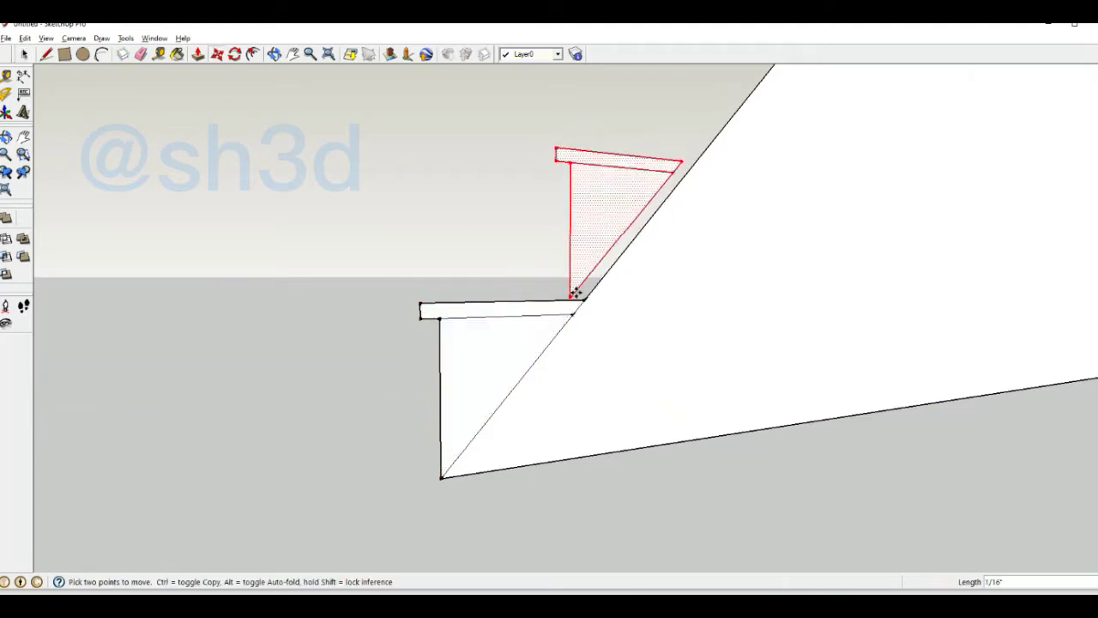
pyautogui.scroll(2, 581, 296)
pyautogui.scroll(2, 584, 300)
pyautogui.scroll(-1, 552, 278)
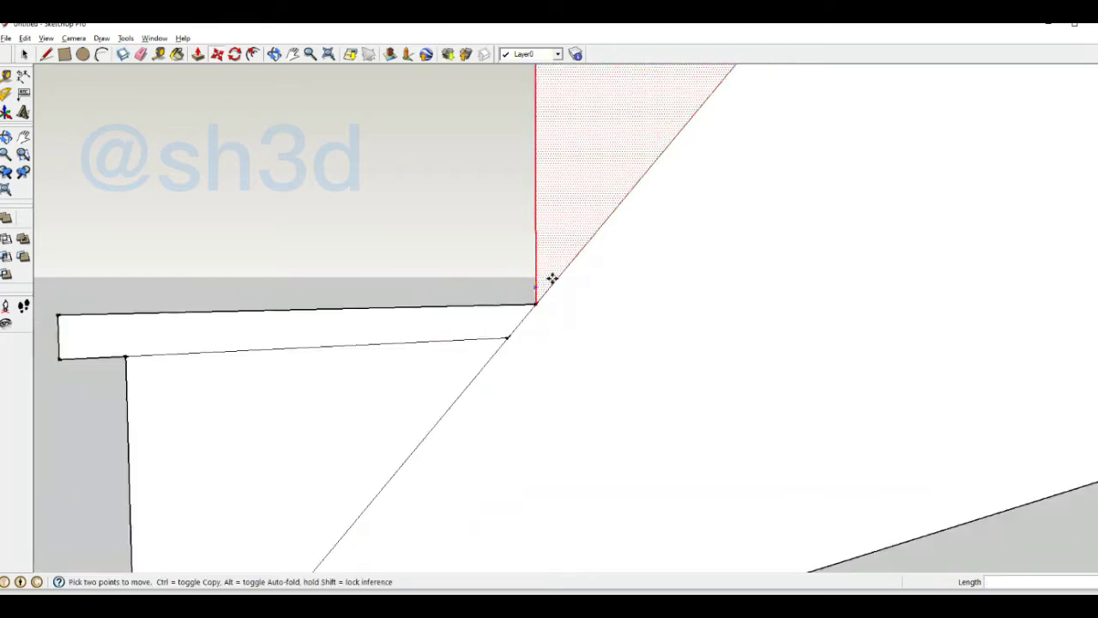
pyautogui.scroll(-4, 524, 257)
pyautogui.click(514, 251)
pyautogui.scroll(2, 363, 343)
pyautogui.click(552, 235)
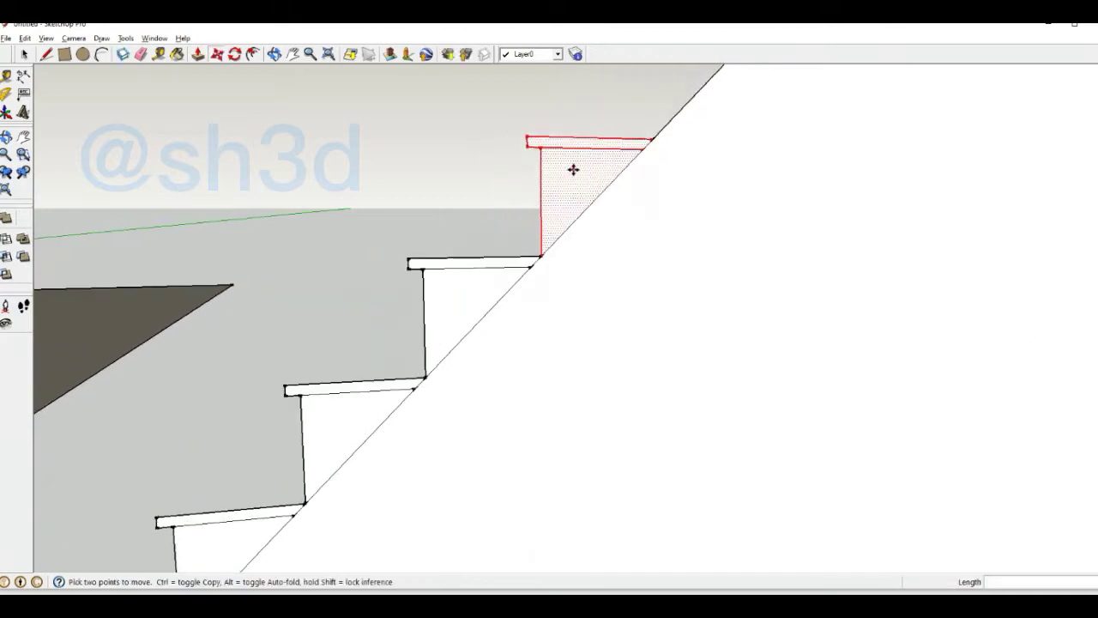
pyautogui.click(571, 167)
pyautogui.scroll(-2, 663, 234)
pyautogui.scroll(-3, 662, 234)
pyautogui.scroll(2, 558, 311)
pyautogui.scroll(3, 500, 300)
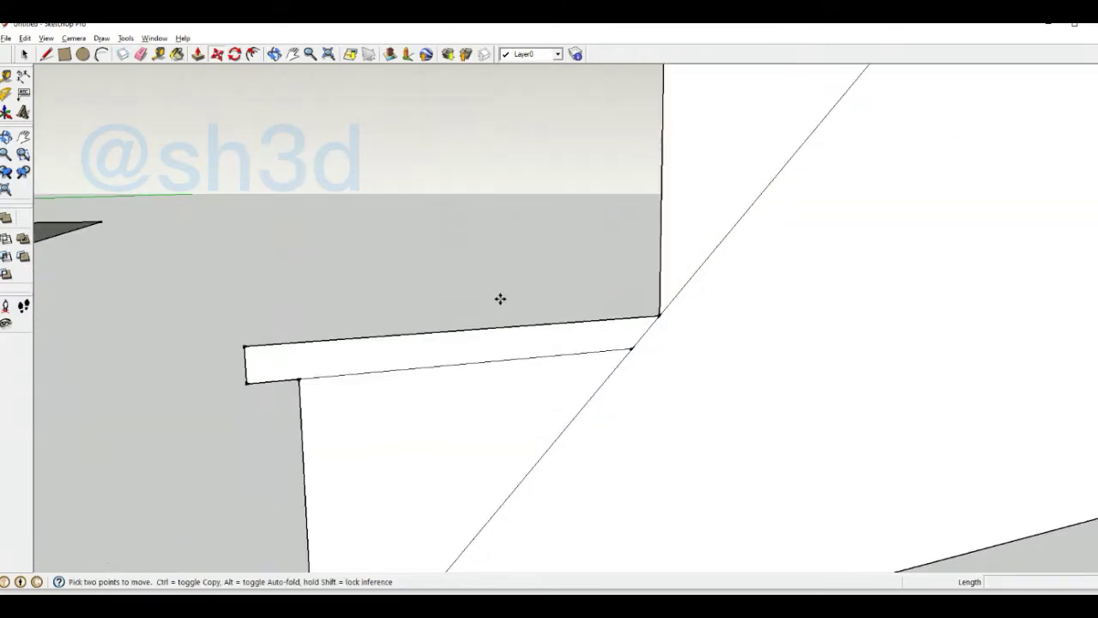
pyautogui.click(501, 300)
pyautogui.scroll(-3, 580, 215)
pyautogui.scroll(3, 544, 351)
# Step: Move a tread copy down into the wall and erase the leftover tread edges
pyautogui.click(544, 206)
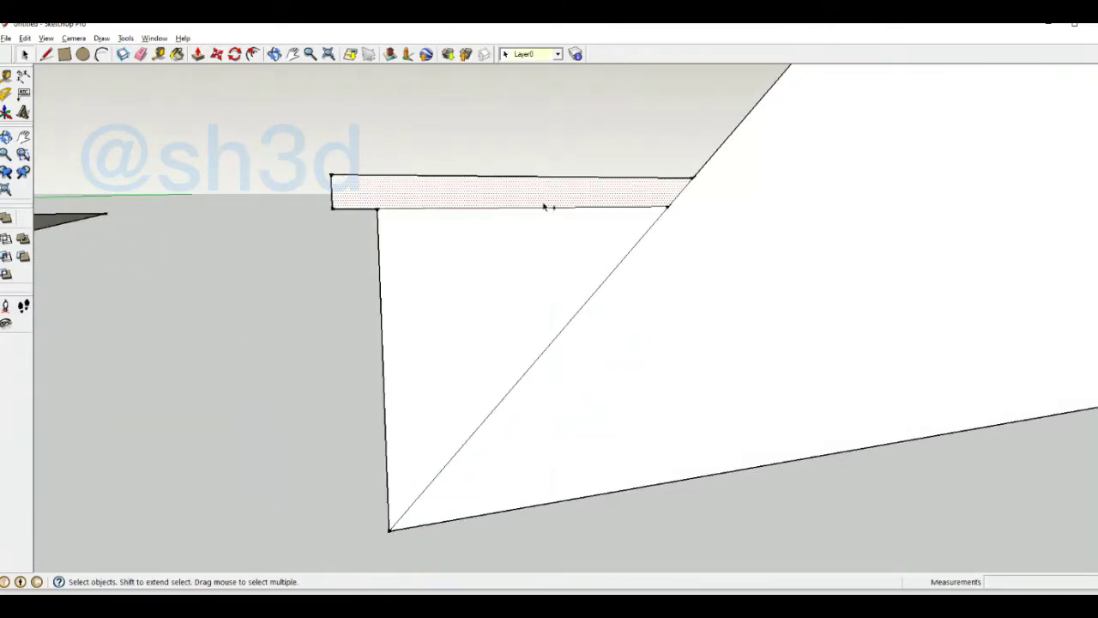
pyautogui.click(277, 358)
pyautogui.click(534, 361)
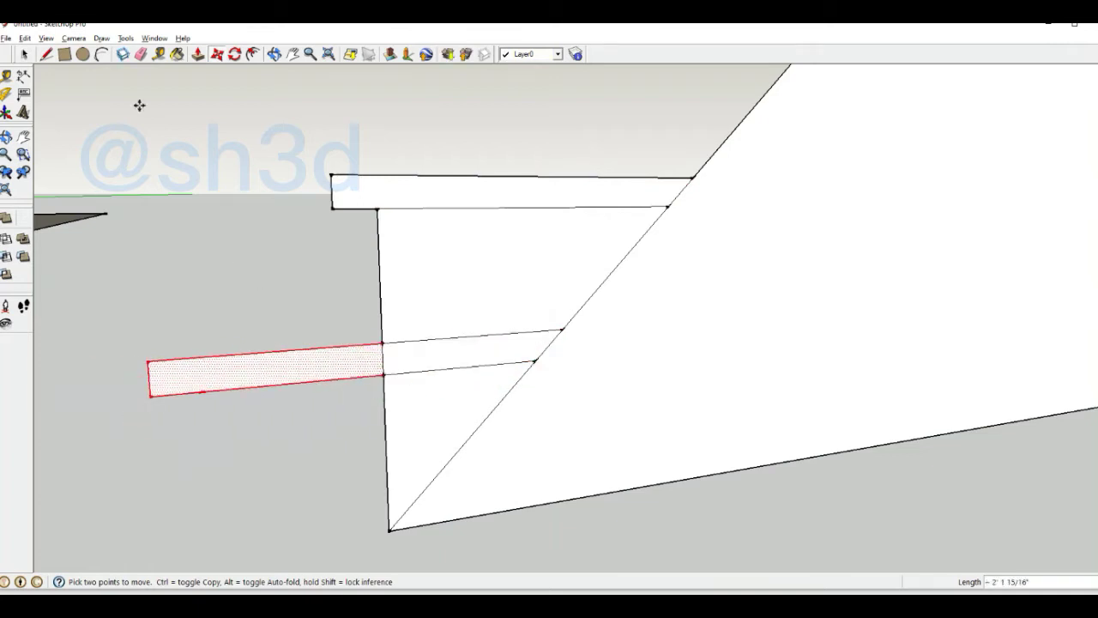
pyautogui.click(321, 363)
pyautogui.scroll(-2, 321, 363)
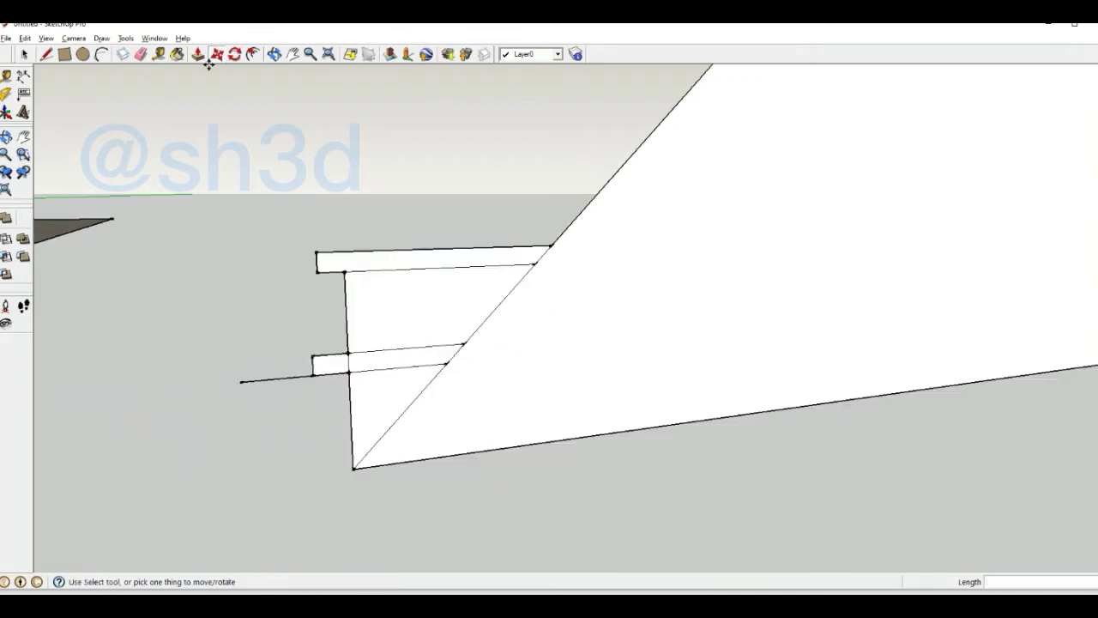
pyautogui.moveTo(293, 405); pyautogui.dragTo(452, 256)
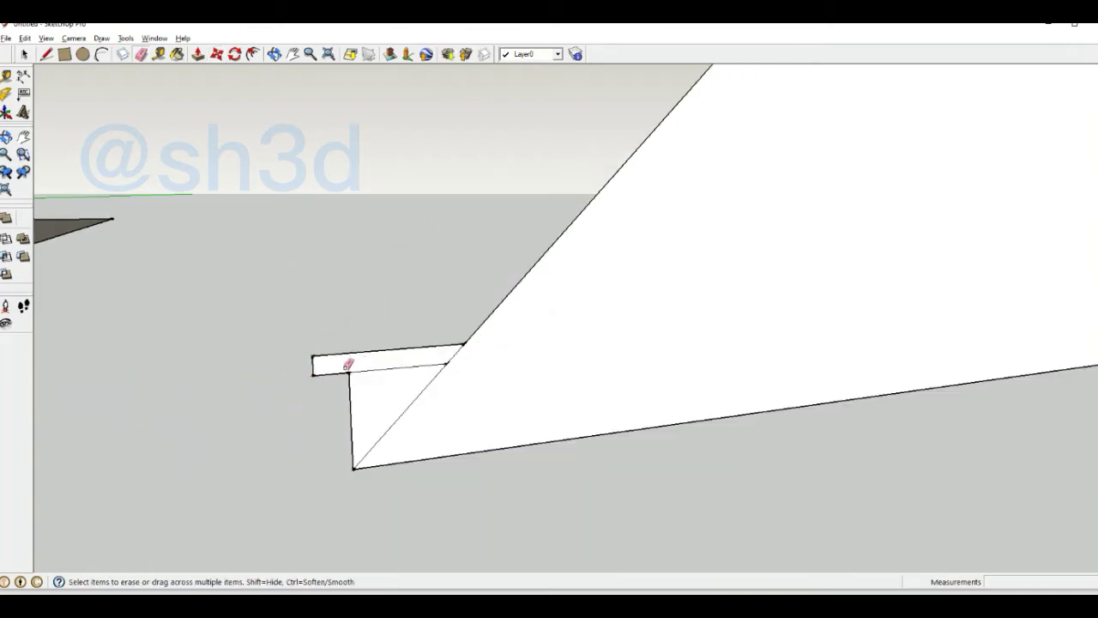
pyautogui.scroll(-3, 564, 399)
pyautogui.scroll(-2, 564, 400)
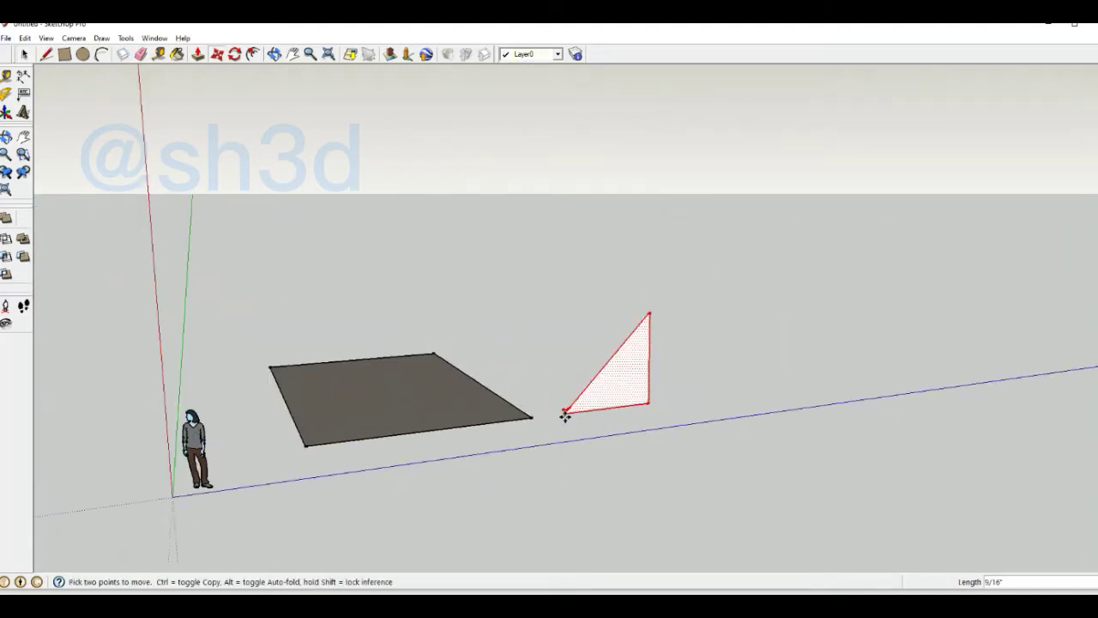
# Step: Try moving a step edge, then cancel the move
pyautogui.scroll(3, 248, 486)
pyautogui.scroll(2, 403, 458)
pyautogui.scroll(-2, 706, 461)
pyautogui.scroll(1, 589, 506)
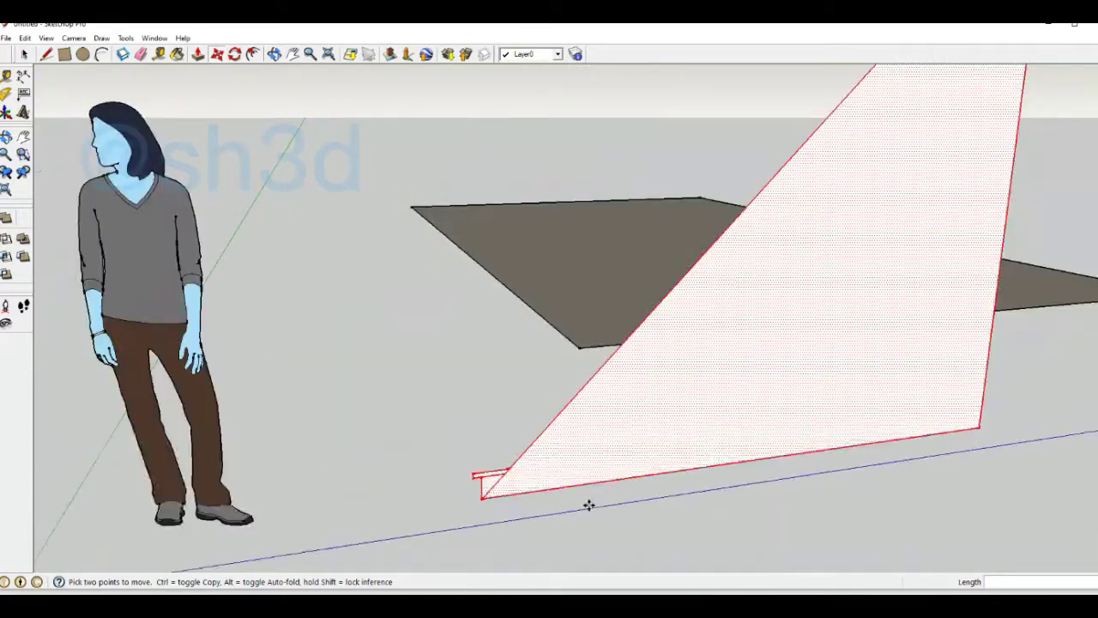
pyautogui.scroll(5, 480, 494)
pyautogui.press('space')
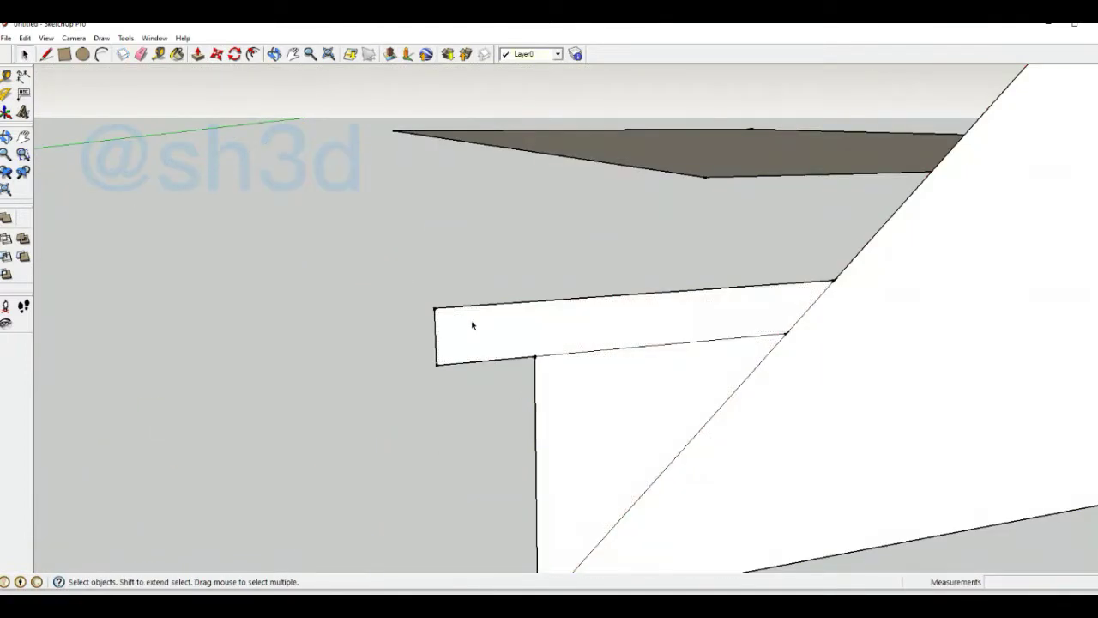
pyautogui.click(633, 292)
pyautogui.press('Escape')
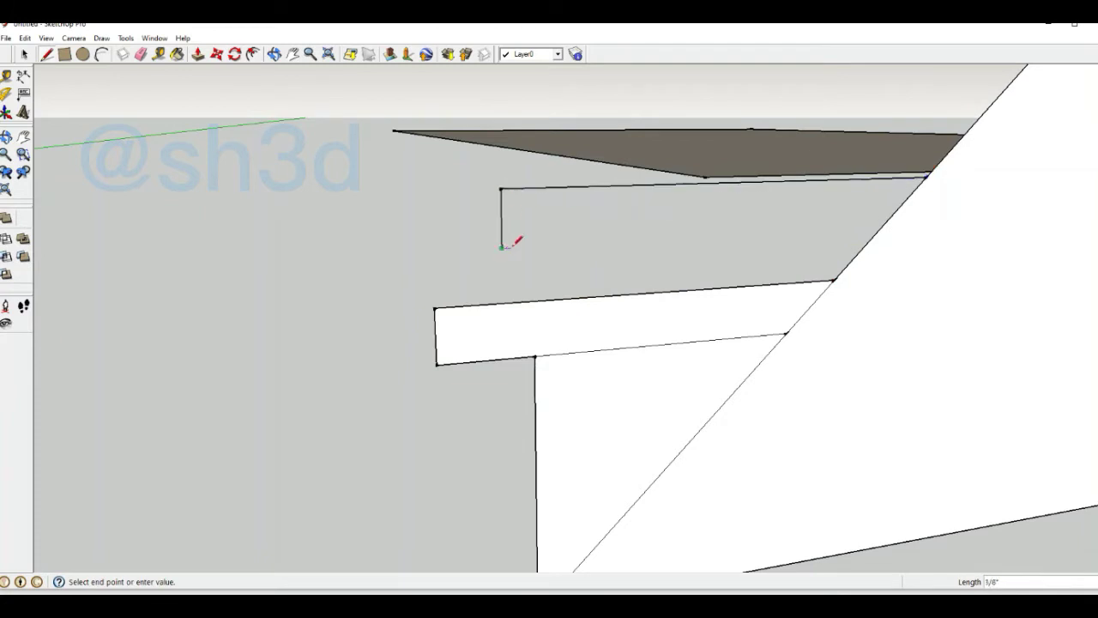
# Step: Draw a vertical edge down to the tread corner and erase the small jog edge
pyautogui.scroll(-5, 600, 386)
pyautogui.scroll(2, 609, 292)
pyautogui.click(601, 271)
pyautogui.scroll(3, 558, 214)
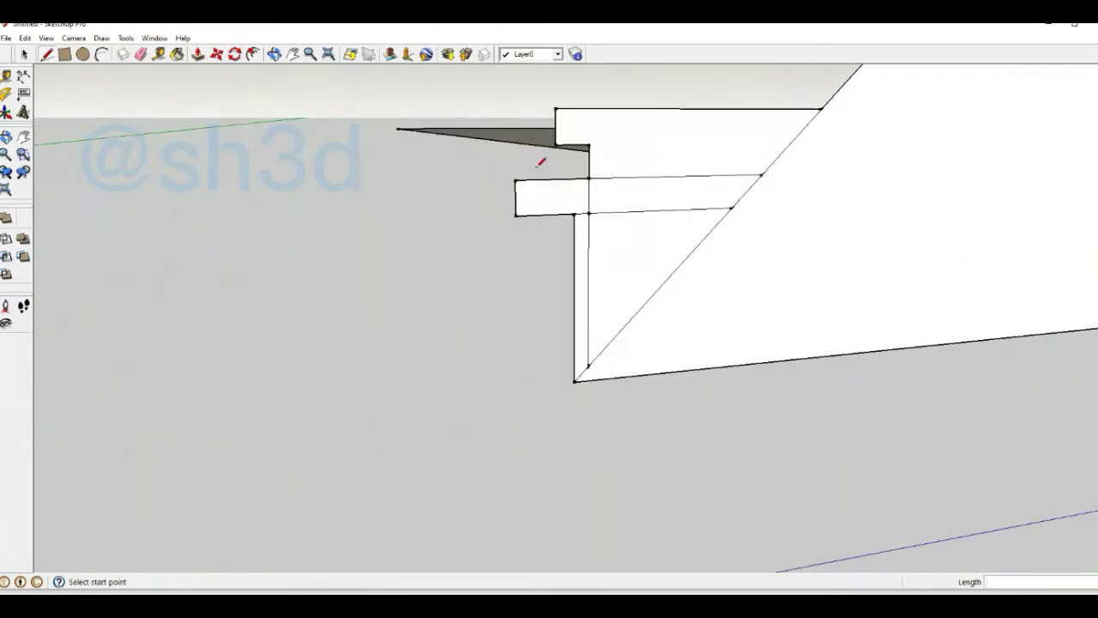
pyautogui.click(573, 213)
pyautogui.scroll(-3, 508, 215)
pyautogui.press('l')
pyautogui.scroll(3, 252, 250)
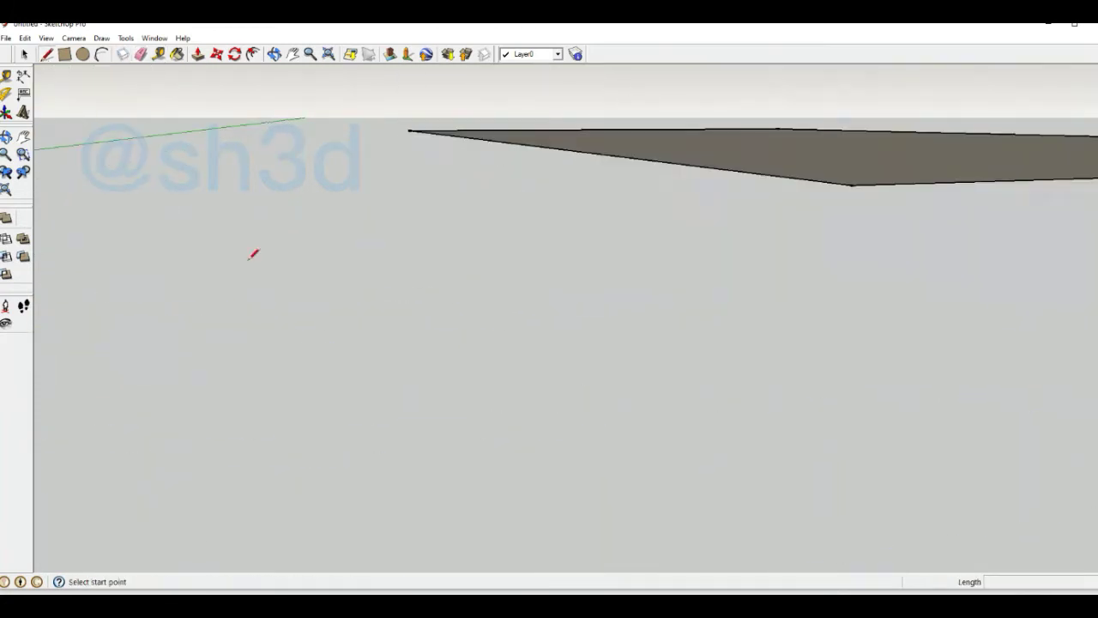
pyautogui.scroll(-1, 519, 190)
# Step: Copy the step and place a pasted copy on the next tread up the slope
pyautogui.press('space')
pyautogui.click(613, 241)
pyautogui.press('m')
pyautogui.scroll(-3, 514, 283)
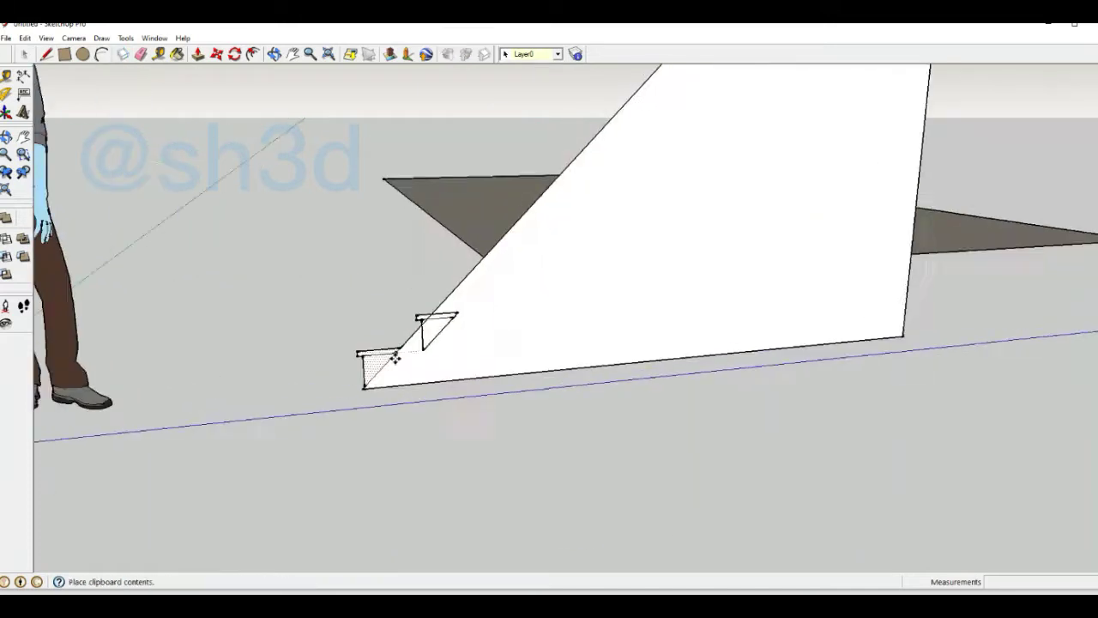
pyautogui.scroll(2, 412, 336)
pyautogui.scroll(2, 393, 339)
pyautogui.click(393, 339)
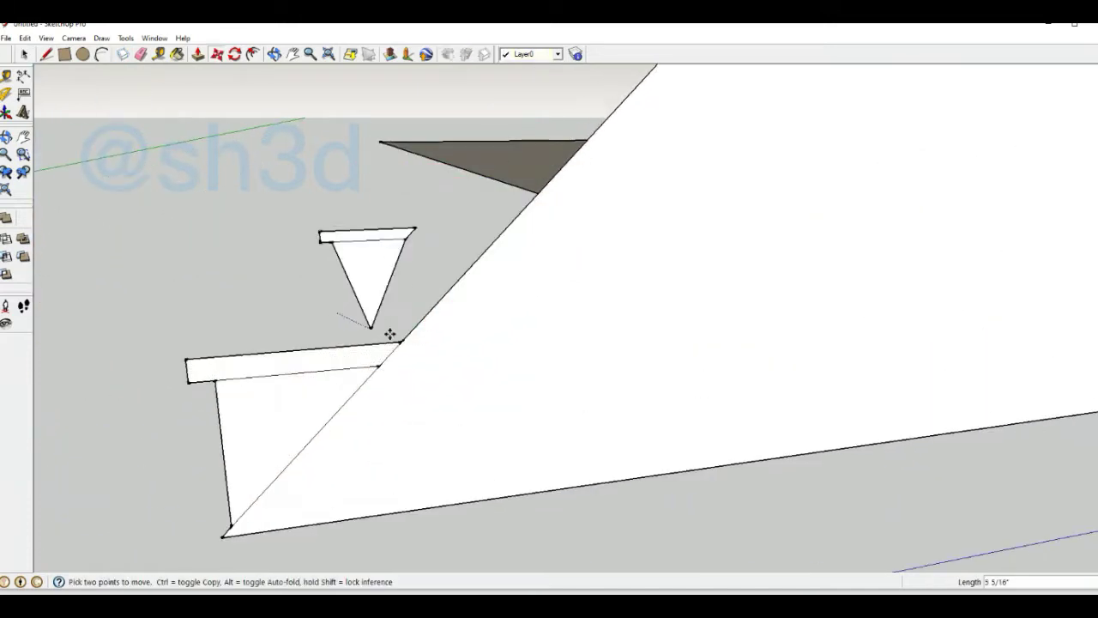
pyautogui.scroll(-3, 402, 331)
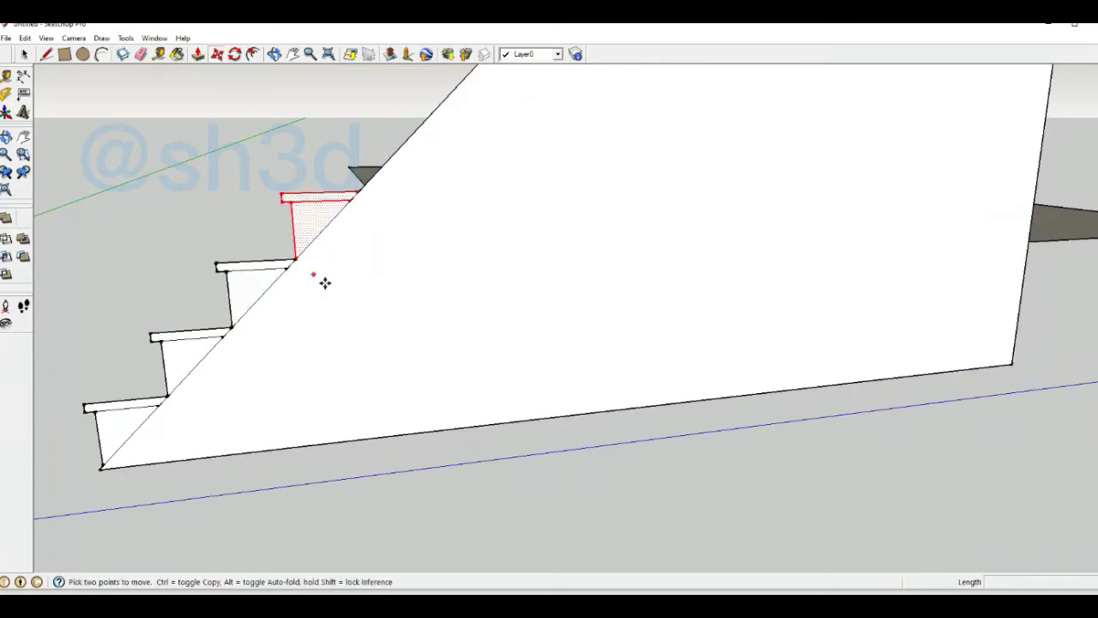
pyautogui.scroll(3, 318, 274)
pyautogui.scroll(-2, 240, 324)
pyautogui.scroll(-1, 393, 275)
pyautogui.scroll(-1, 421, 238)
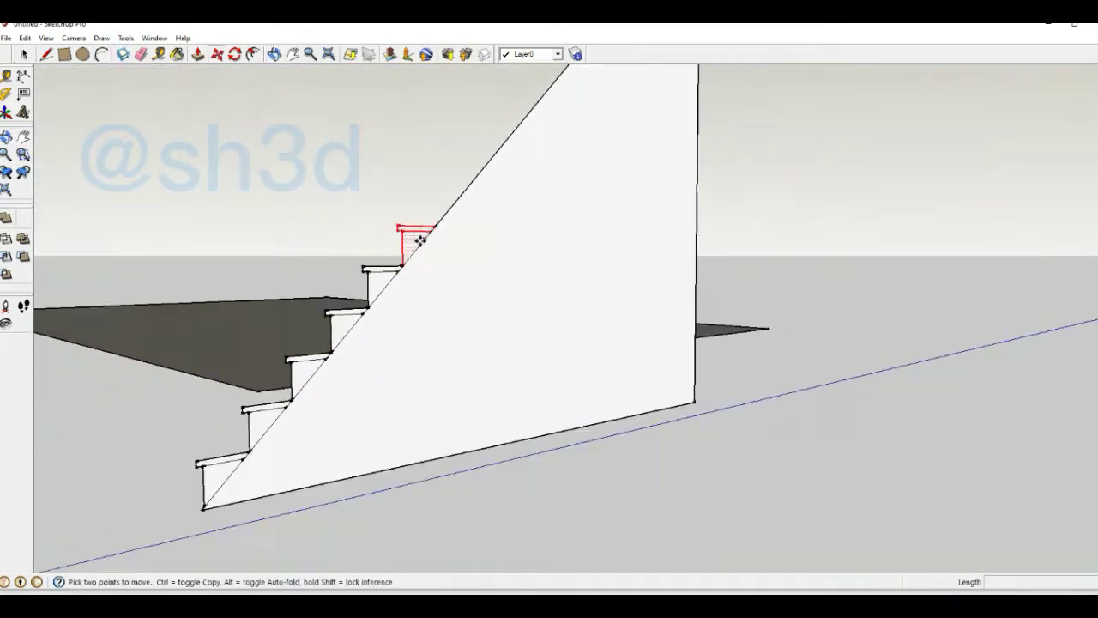
pyautogui.scroll(2, 409, 221)
pyautogui.scroll(-2, 421, 210)
pyautogui.scroll(-1, 436, 196)
# Step: Paste another step copy at the top of the flight
pyautogui.hotkey('ctrl', 'v')
pyautogui.scroll(4, 431, 318)
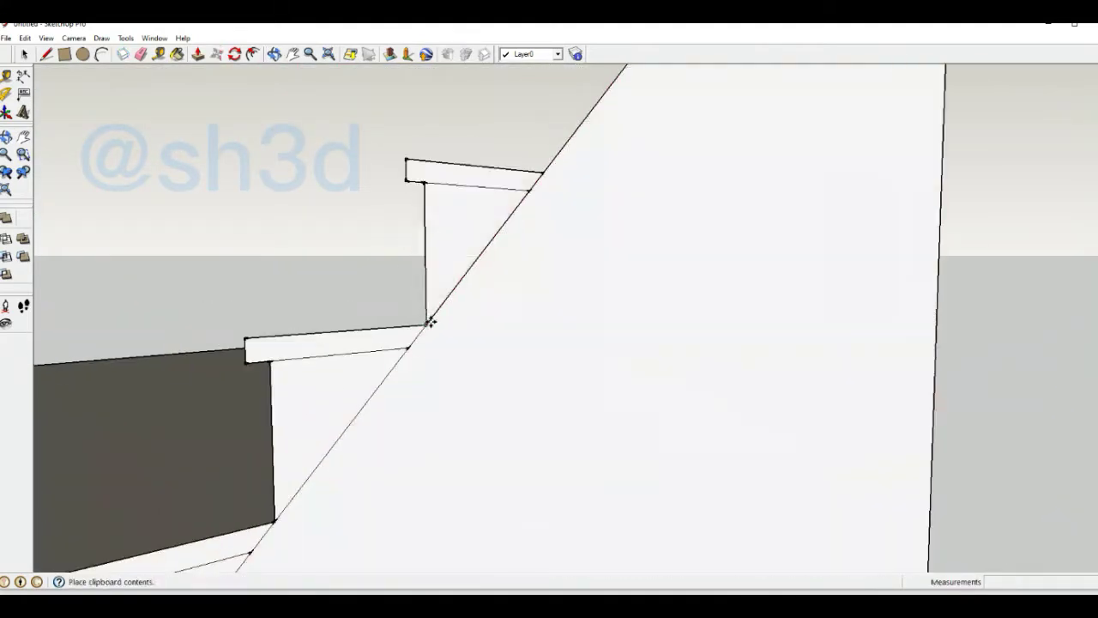
pyautogui.scroll(-2, 545, 176)
pyautogui.scroll(-1, 444, 240)
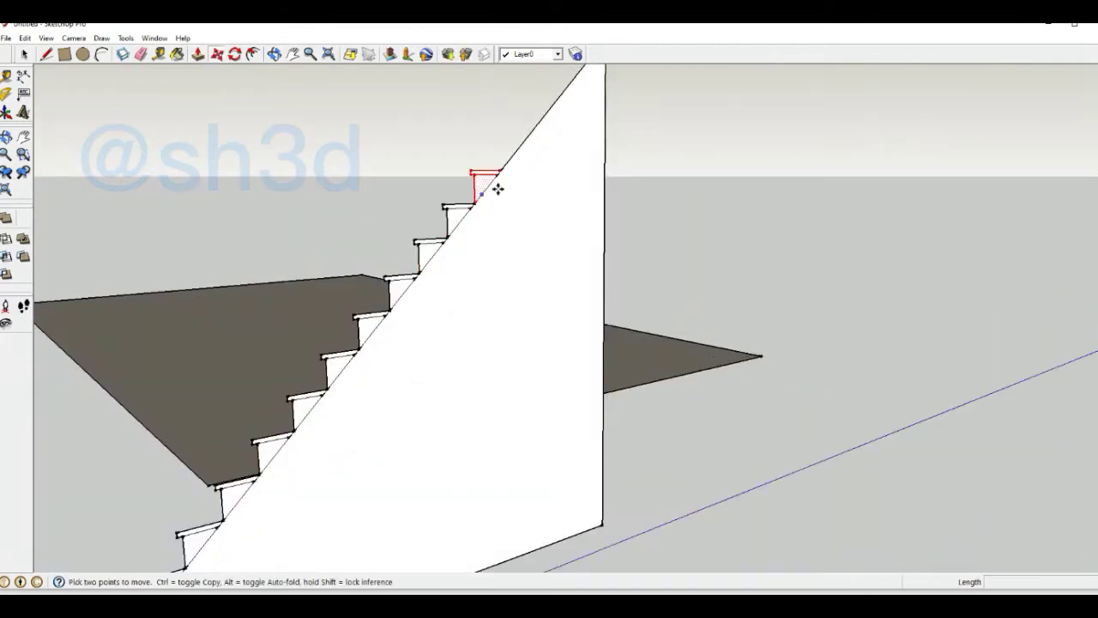
pyautogui.click(528, 136)
pyautogui.scroll(-3, 523, 146)
pyautogui.scroll(3, 527, 213)
pyautogui.scroll(-1, 554, 206)
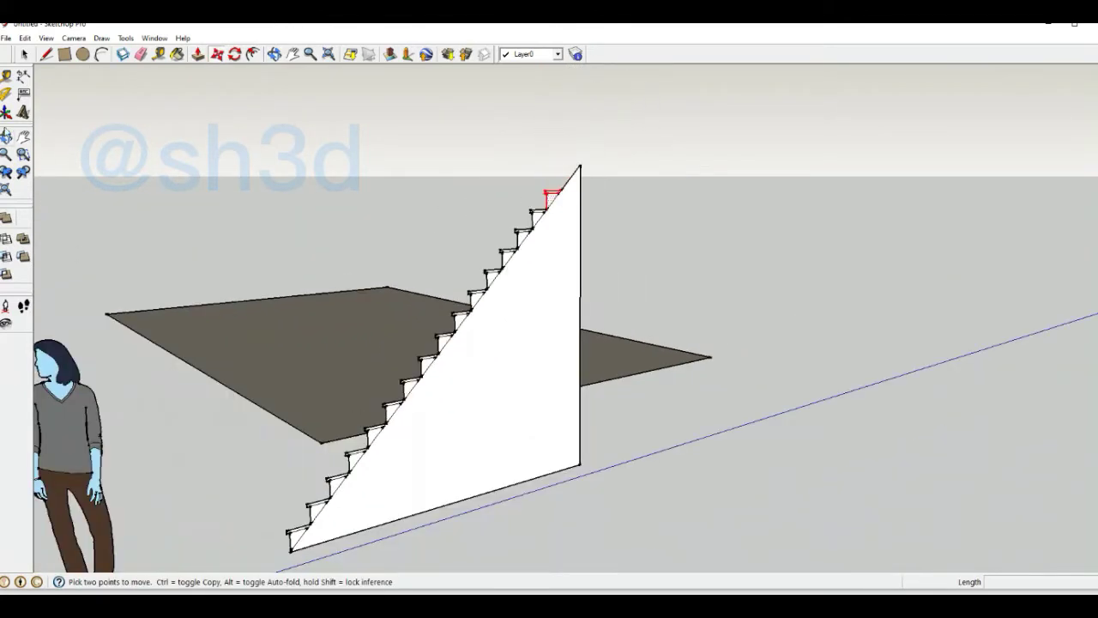
# Step: Push/pull the stair side face about 3' 10 1/8" and pull out the top tread
pyautogui.press('p')
pyautogui.moveTo(564, 460); pyautogui.dragTo(530, 221)
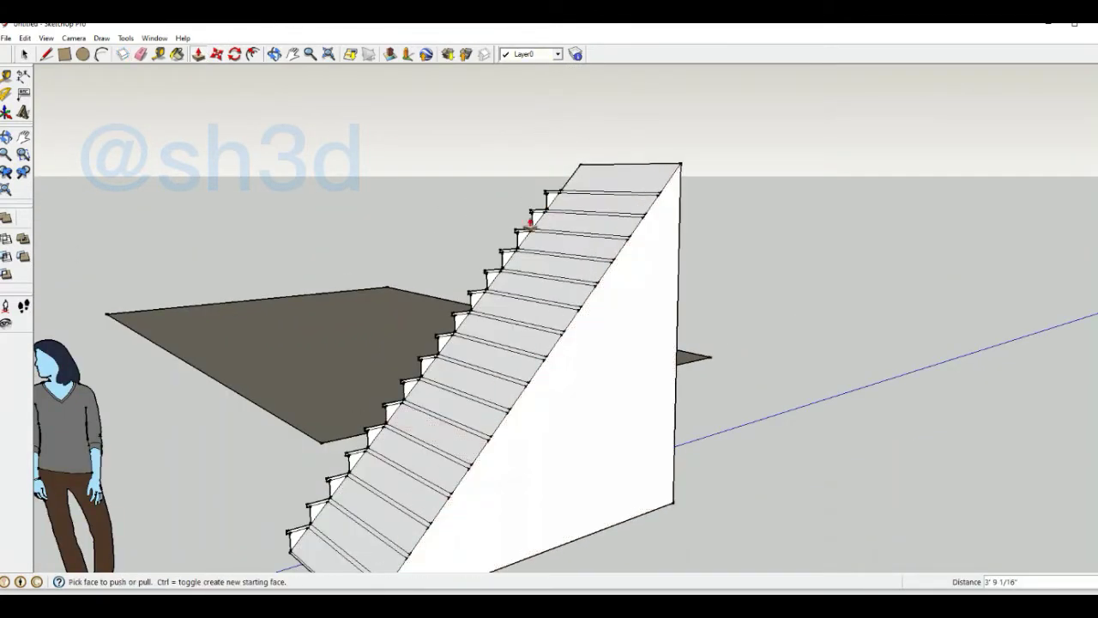
pyautogui.scroll(5, 550, 200)
pyautogui.click(605, 189)
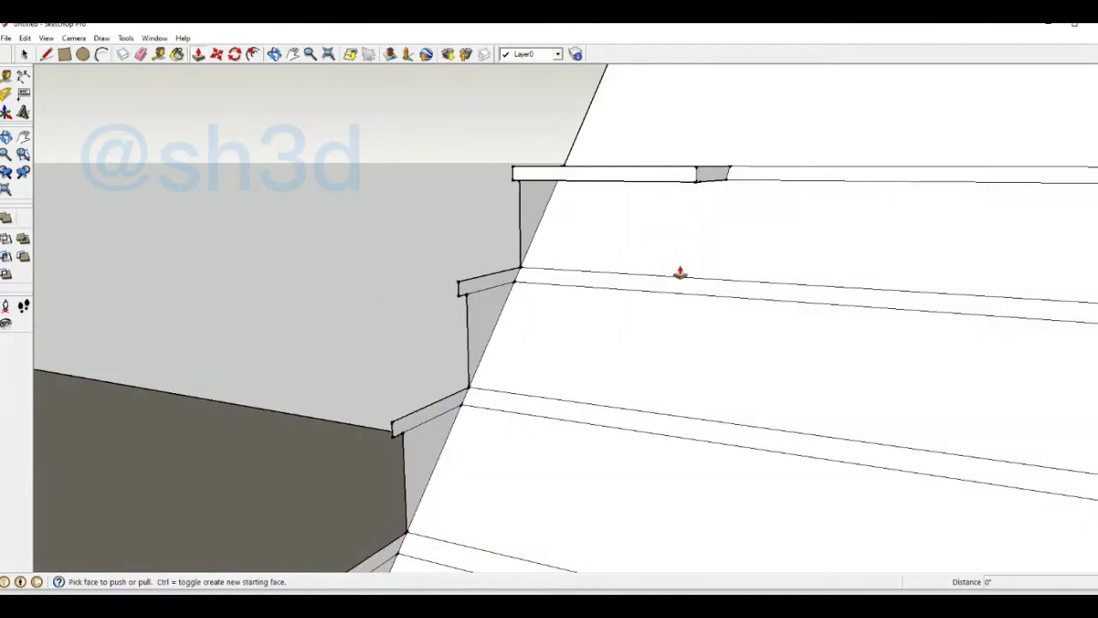
pyautogui.scroll(-3, 636, 192)
pyautogui.click(562, 203)
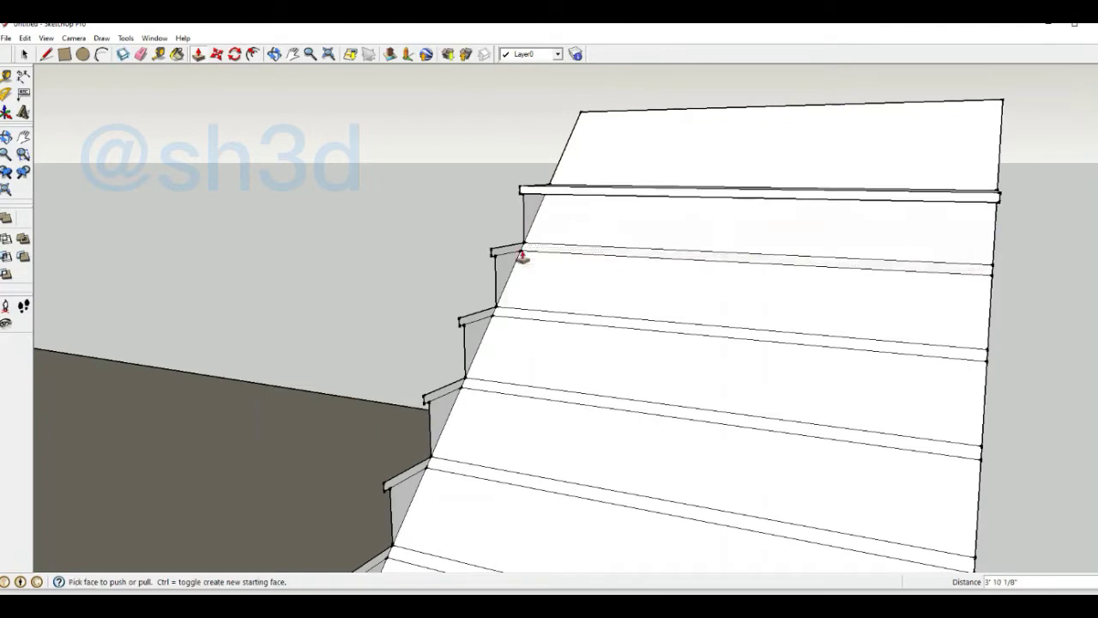
pyautogui.click(995, 257)
pyautogui.scroll(-2, 995, 257)
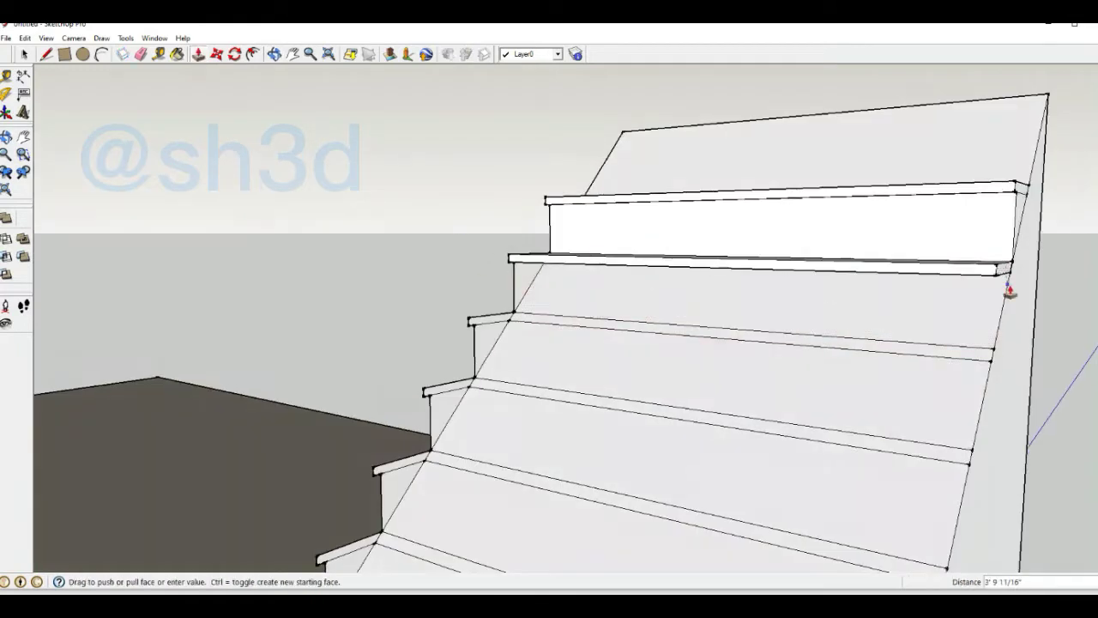
pyautogui.scroll(-5, 606, 454)
pyautogui.scroll(5, 534, 348)
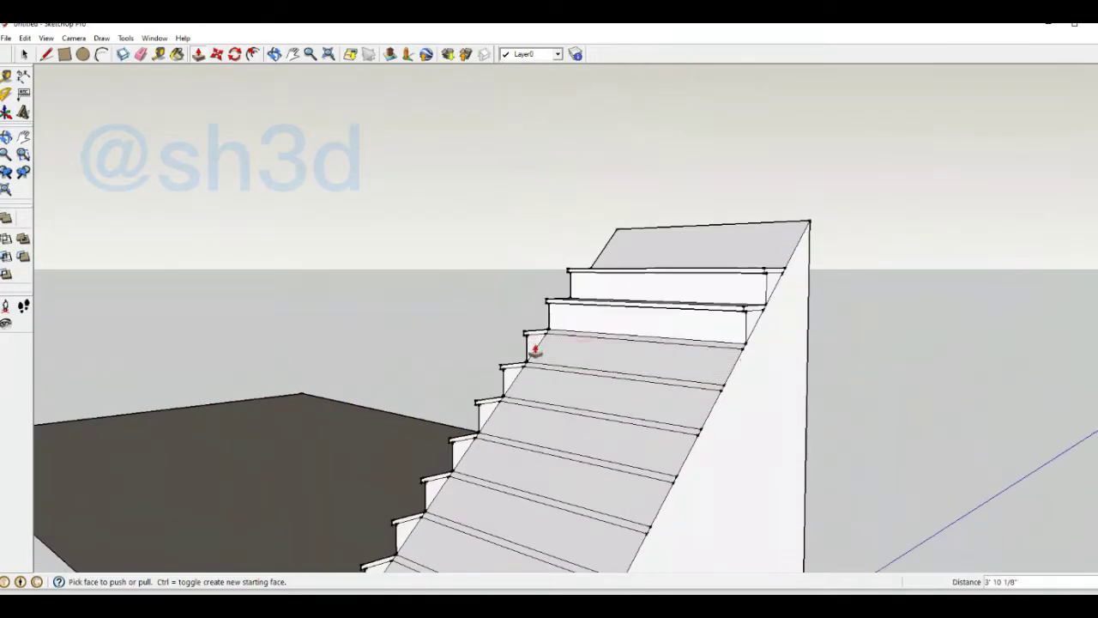
# Step: Pull out overhanging treads on the next several steps down the staircase
pyautogui.doubleClick(534, 348)
pyautogui.click(507, 373)
pyautogui.click(520, 368)
pyautogui.scroll(2, 466, 392)
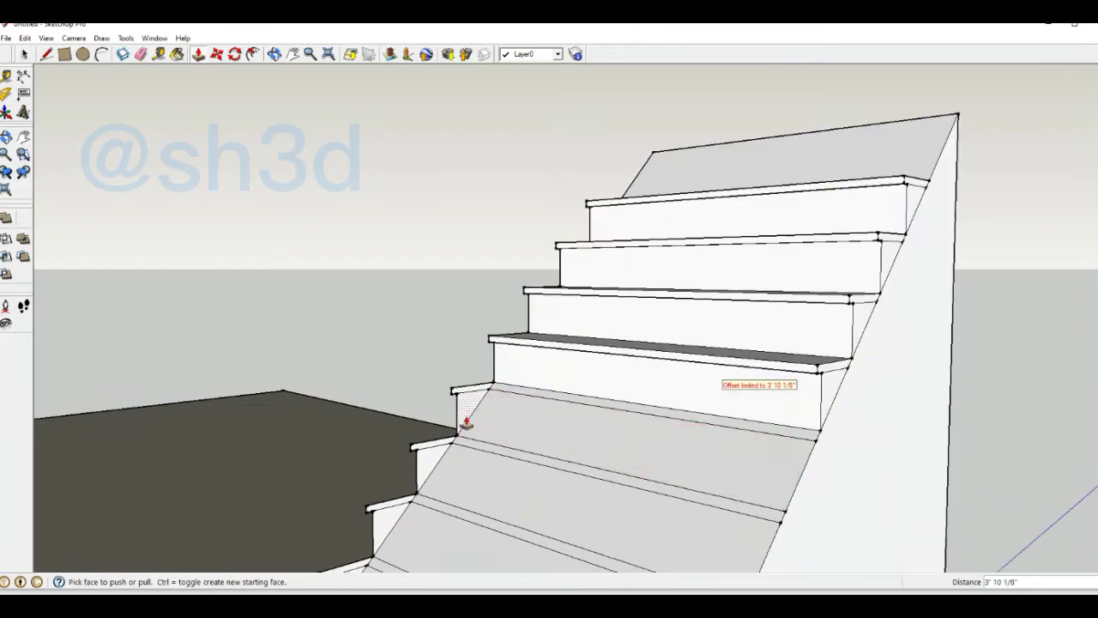
pyautogui.click(498, 445)
pyautogui.moveTo(434, 458); pyautogui.dragTo(510, 459, button='middle')
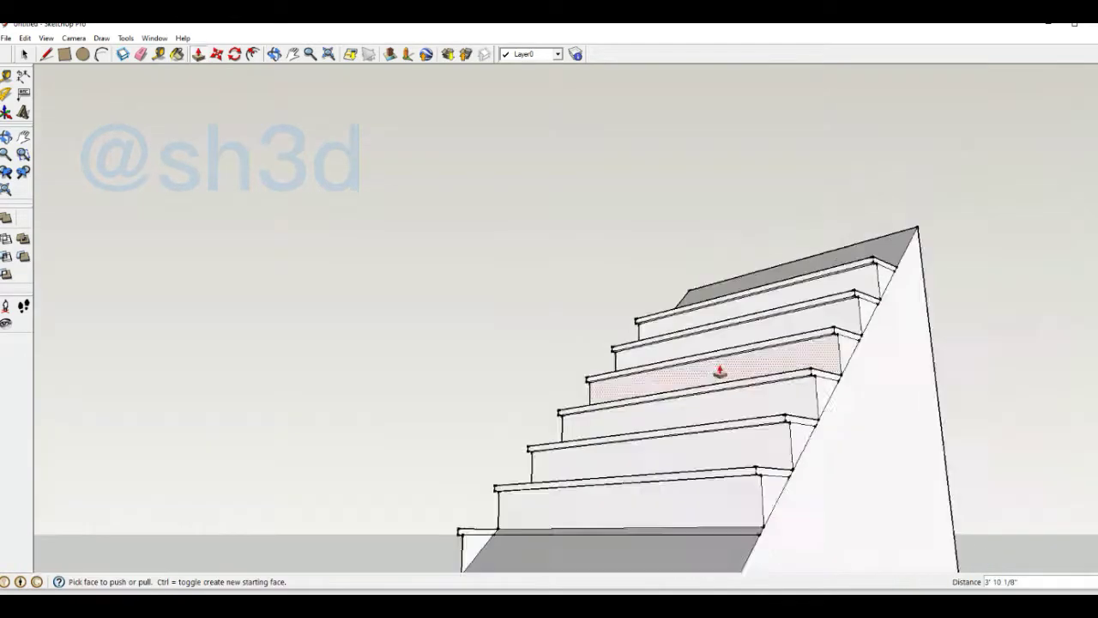
pyautogui.click(511, 459)
pyautogui.click(476, 519)
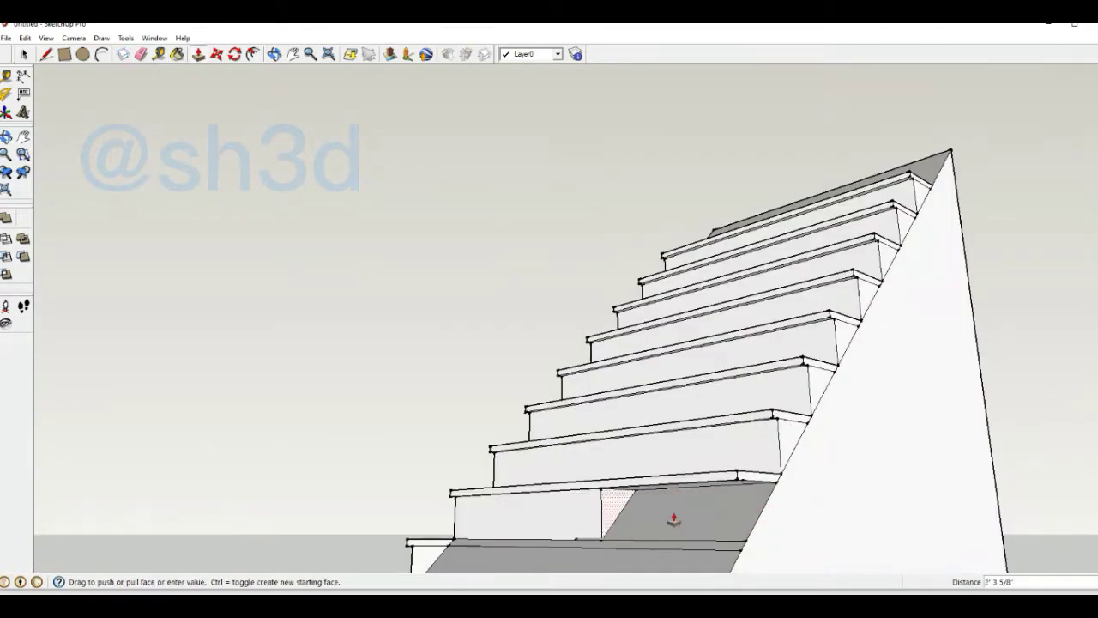
pyautogui.moveTo(669, 519); pyautogui.dragTo(747, 520, button='middle')
pyautogui.scroll(-3, 963, 454)
pyautogui.scroll(3, 678, 470)
pyautogui.click(680, 471)
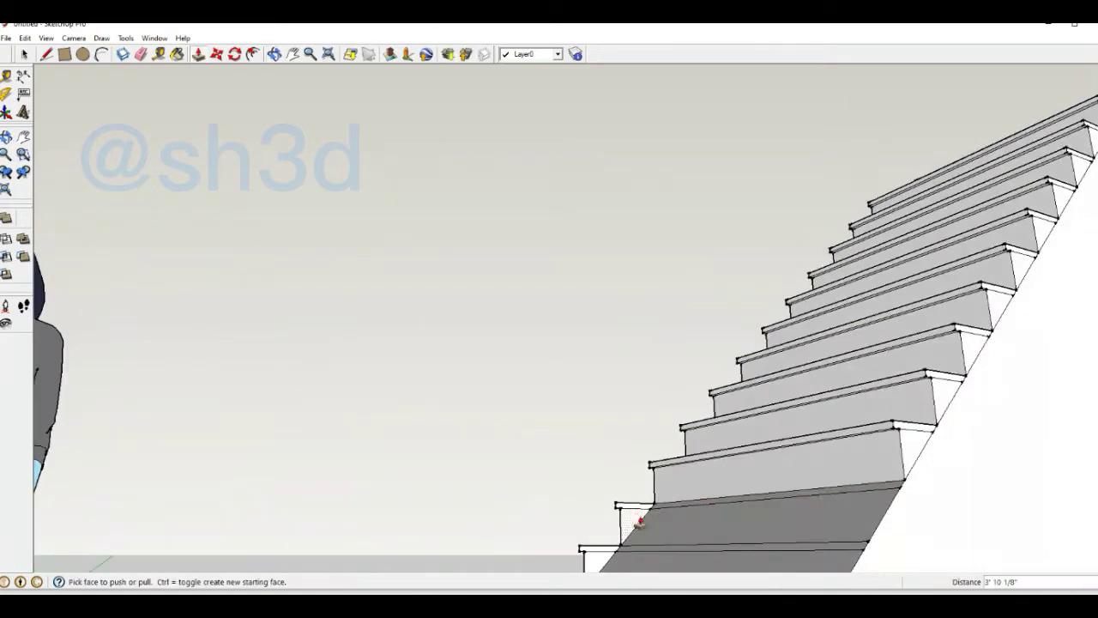
# Step: Extend the lowest step's tread forward
pyautogui.moveTo(624, 528); pyautogui.dragTo(738, 502, button='middle')
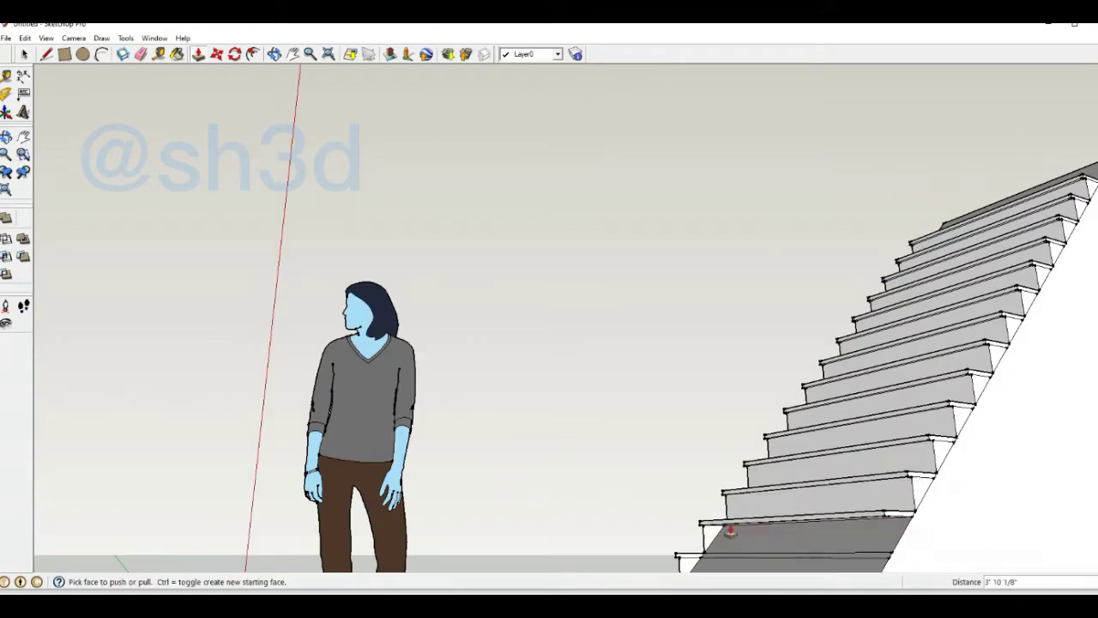
pyautogui.click(731, 530)
pyautogui.scroll(-3, 730, 530)
pyautogui.scroll(2, 681, 385)
pyautogui.scroll(2, 974, 403)
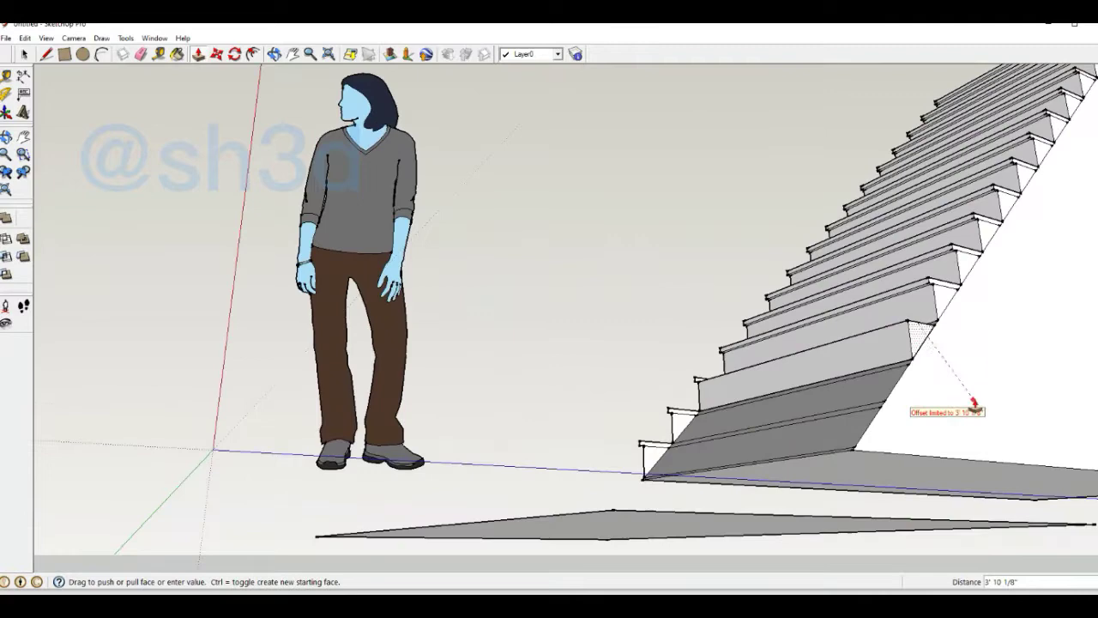
pyautogui.click(680, 416)
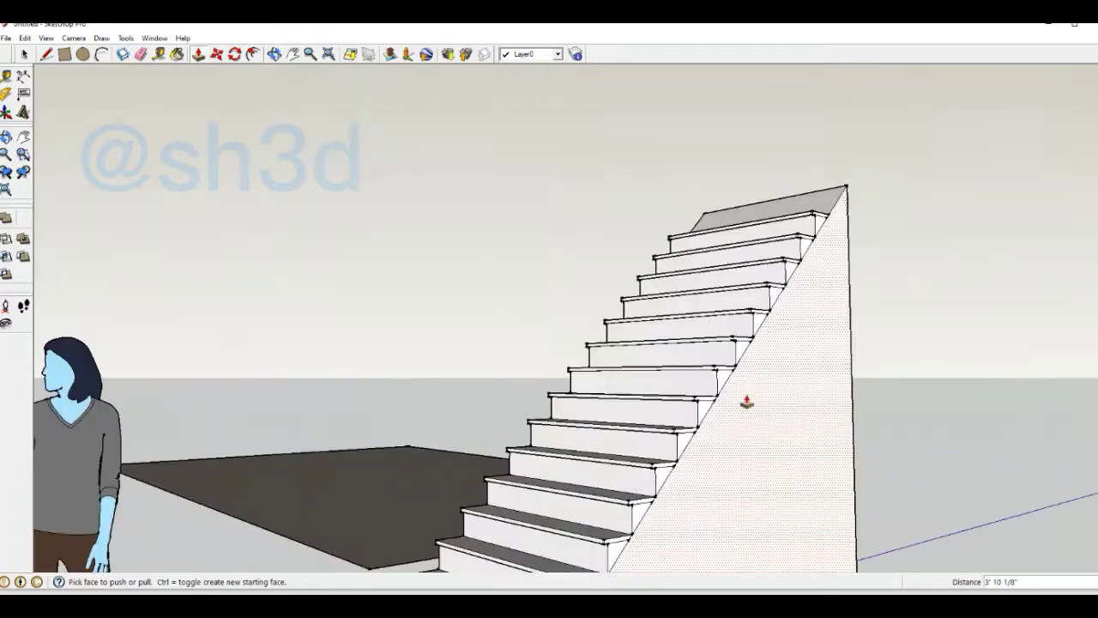
pyautogui.moveTo(726, 455); pyautogui.dragTo(757, 306, button='middle')
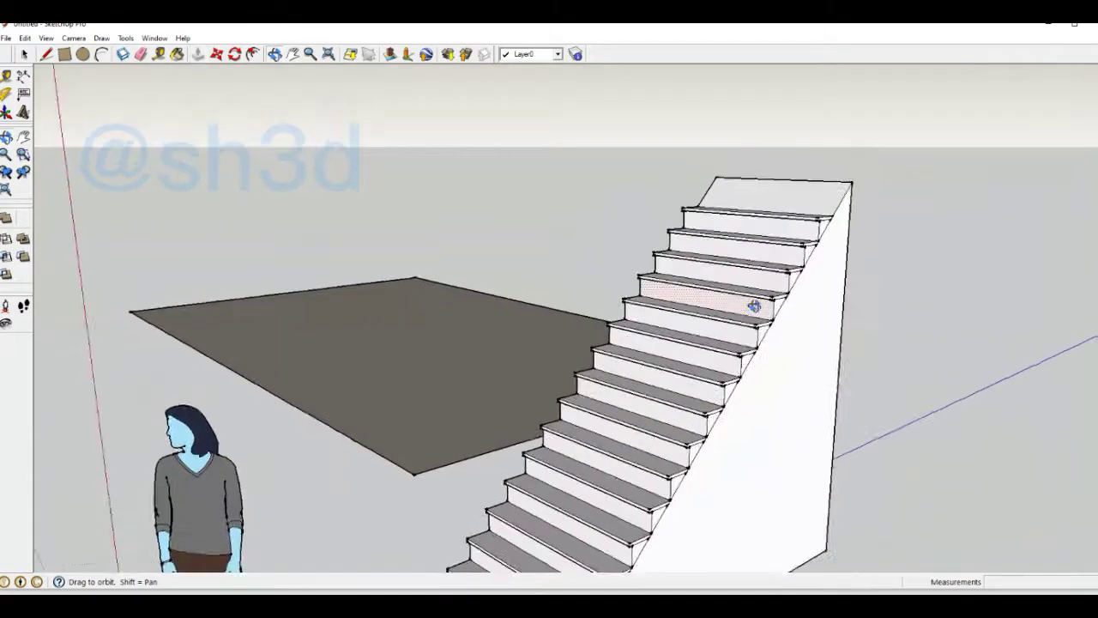
pyautogui.click(48, 54)
# Step: Select the whole staircase and make it a group
pyautogui.click(25, 54)
pyautogui.moveTo(515, 343); pyautogui.dragTo(600, 326, button='middle')
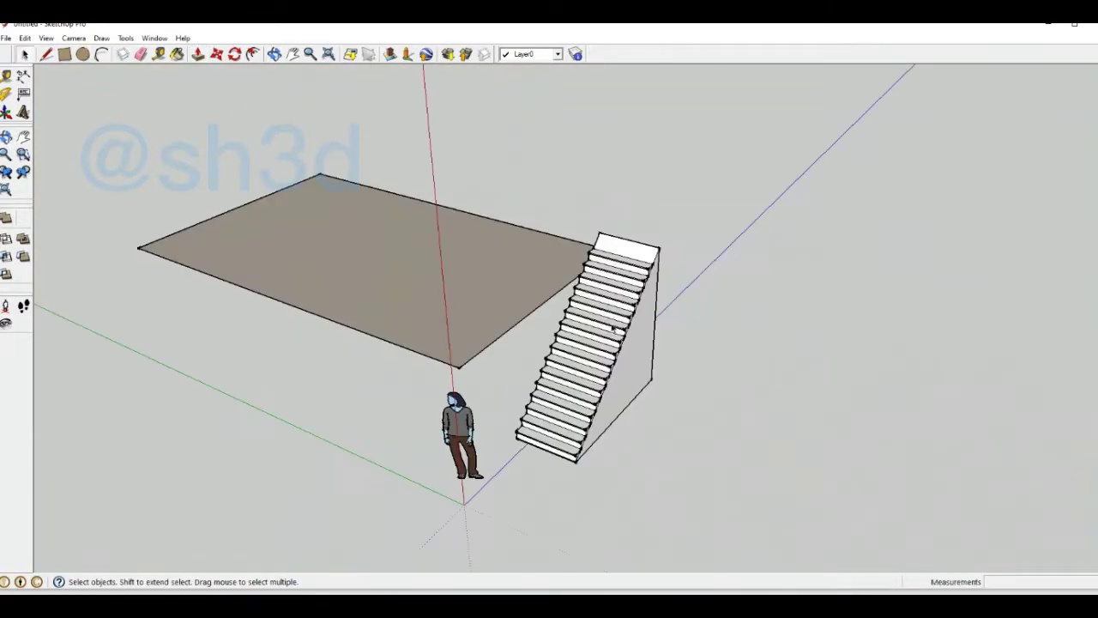
pyautogui.tripleClick(626, 343)
pyautogui.rightClick(562, 393)
pyautogui.moveTo(661, 449)
pyautogui.mouseDown(button='middle')
pyautogui.moveTo(562, 393)
pyautogui.moveTo(907, 380)
pyautogui.mouseUp(button='middle')
pyautogui.click(656, 497)
# Step: Copy the staircase group and move the copy to a new spot
pyautogui.press('m')
pyautogui.scroll(3, 834, 434)
pyautogui.keyDown('ctrl'); pyautogui.click(833, 435); pyautogui.keyUp('ctrl')
pyautogui.scroll(3, 761, 405)
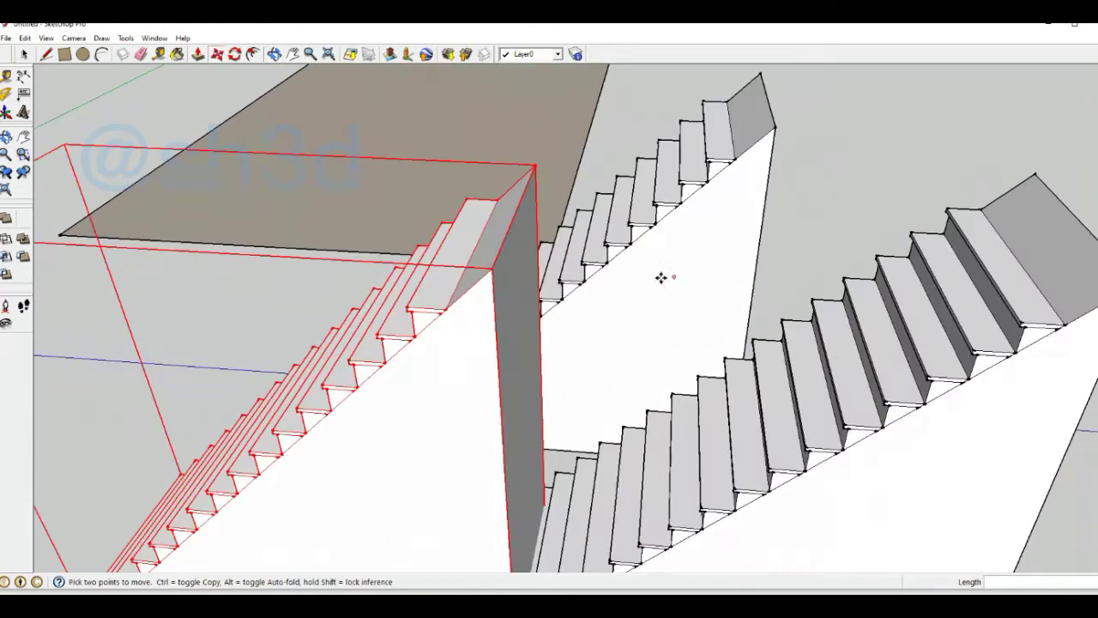
pyautogui.press('space')
pyautogui.scroll(-5, 661, 278)
pyautogui.moveTo(700, 218); pyautogui.dragTo(699, 219)
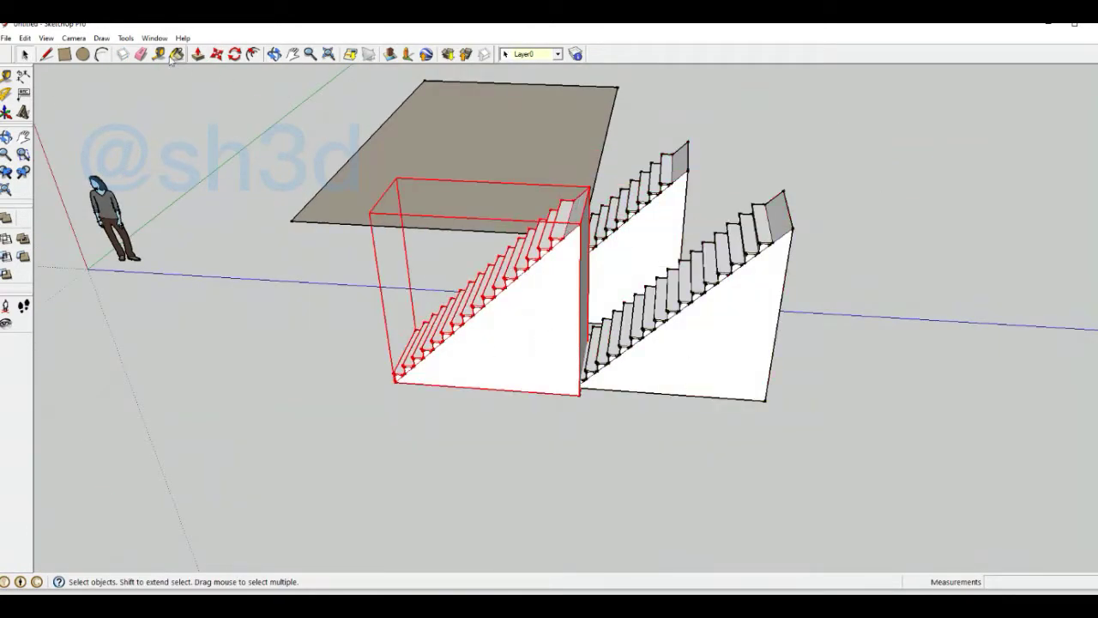
pyautogui.click(391, 380)
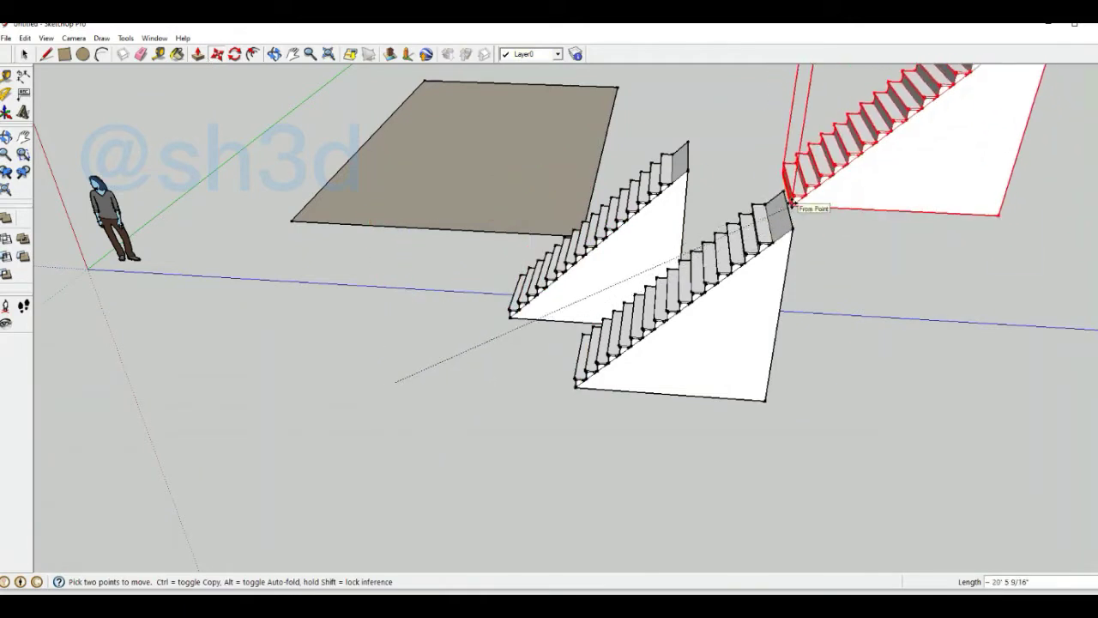
pyautogui.click(786, 206)
# Step: Rotate the staircase copy 90° about its corner and begin moving it against the floor
pyautogui.click(25, 59)
pyautogui.moveTo(747, 402); pyautogui.dragTo(596, 416, button='middle')
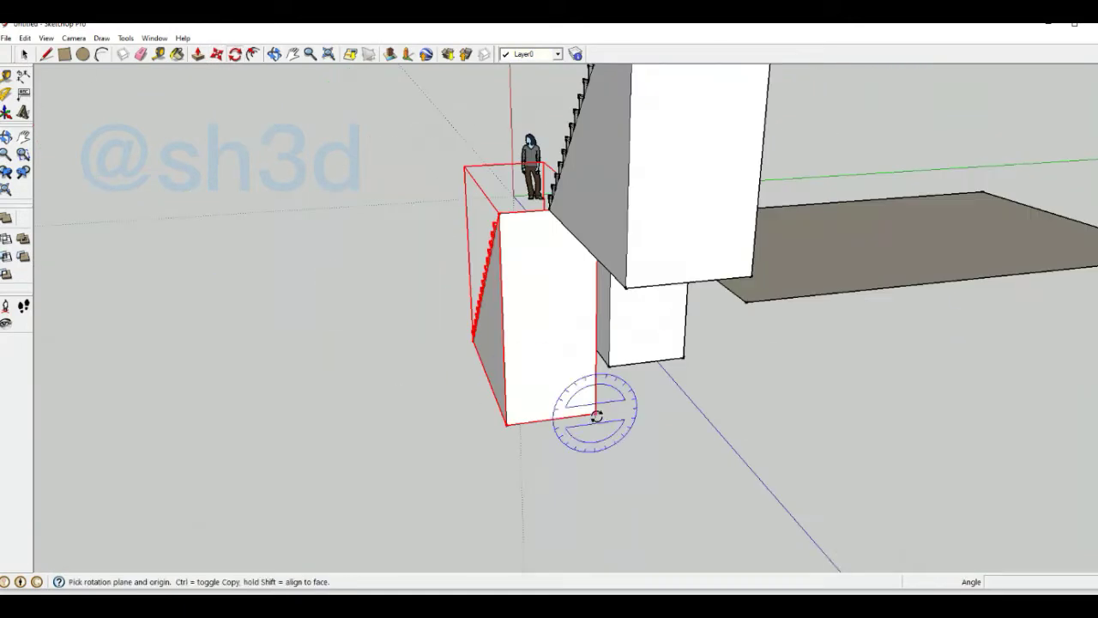
pyautogui.moveTo(479, 419)
pyautogui.mouseDown(button='middle')
pyautogui.moveTo(502, 292)
pyautogui.moveTo(658, 246)
pyautogui.moveTo(385, 328)
pyautogui.moveTo(503, 328)
pyautogui.mouseUp(button='middle')
pyautogui.press('space')
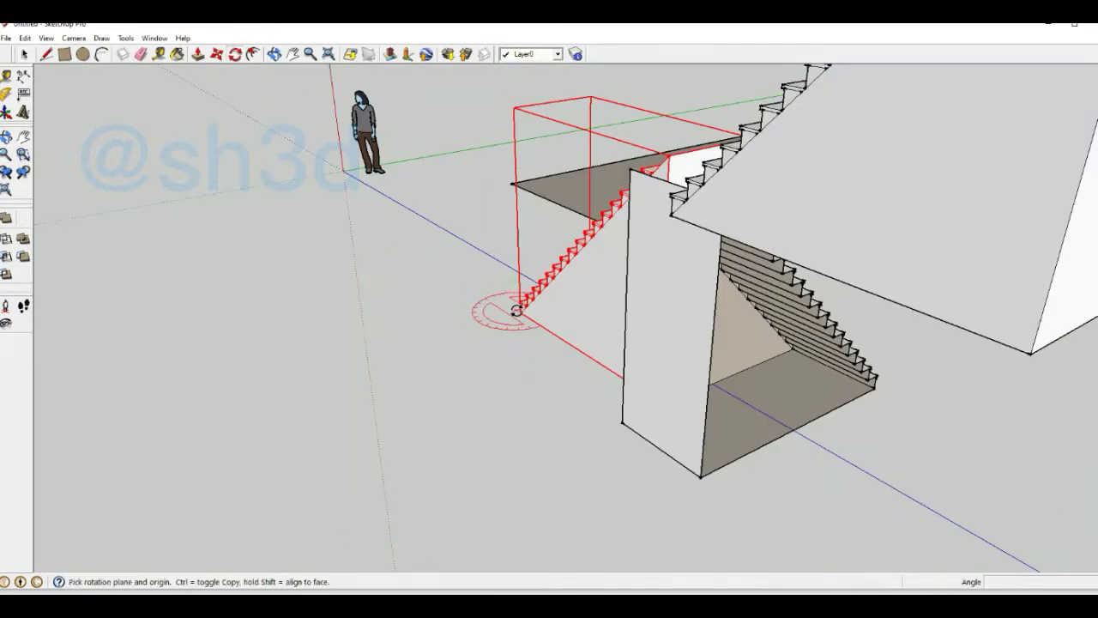
pyautogui.click(516, 310)
pyautogui.press('Escape')
pyautogui.click(444, 257)
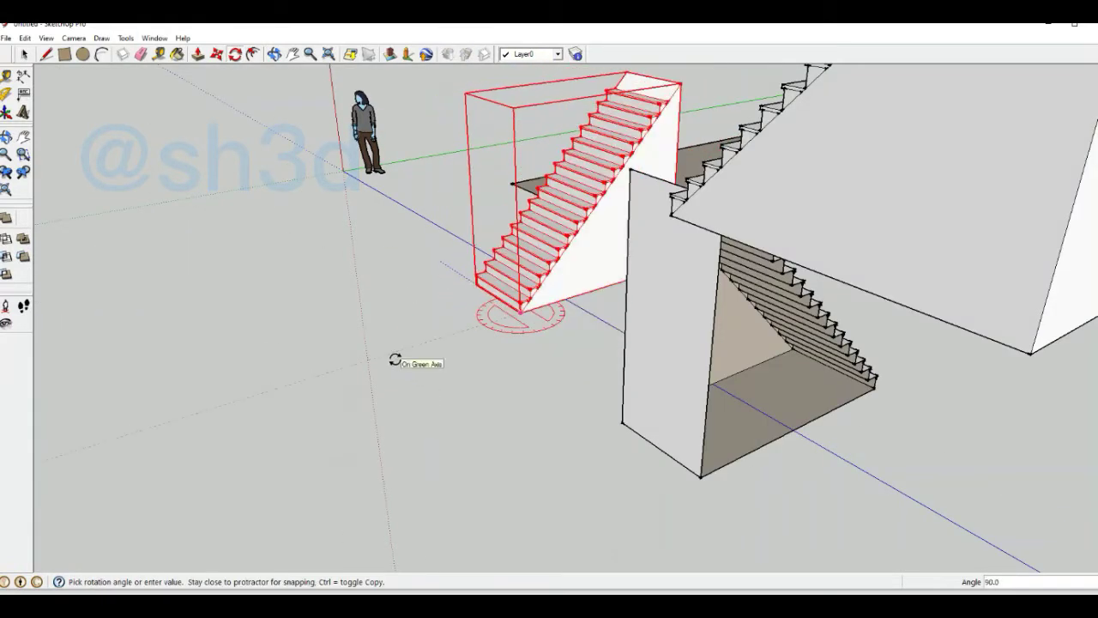
pyautogui.click(521, 311)
pyautogui.scroll(-3, 601, 257)
pyautogui.scroll(3, 685, 206)
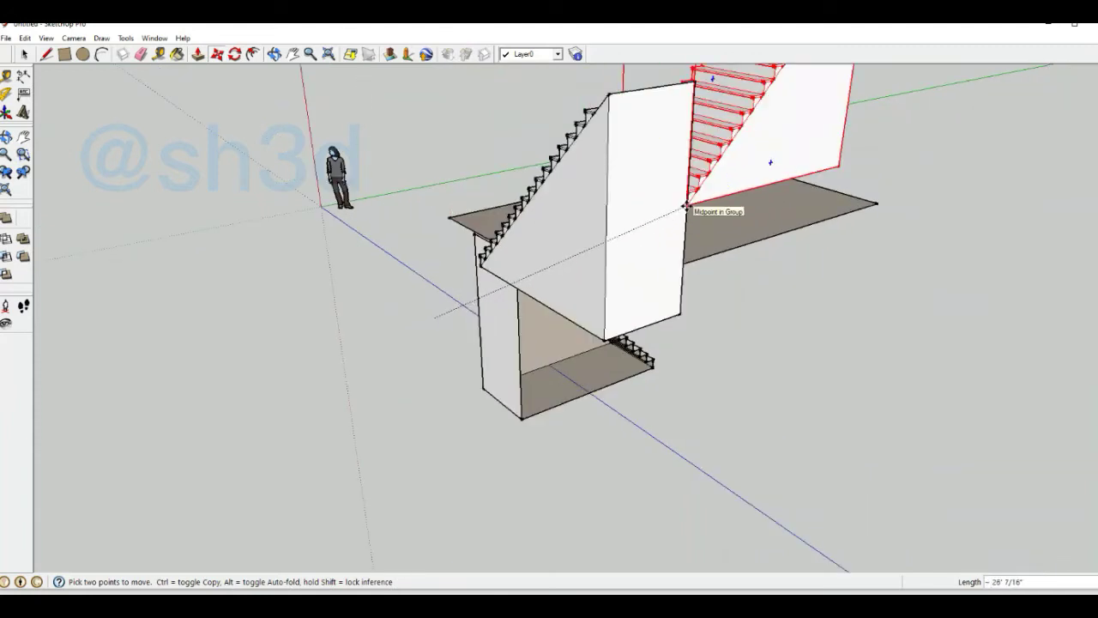
# Step: Inspect the rotated staircase copy's position from several angles and a straight front view
pyautogui.moveTo(692, 225); pyautogui.dragTo(679, 274, button='middle')
pyautogui.scroll(-3, 601, 292)
pyautogui.scroll(1, 760, 312)
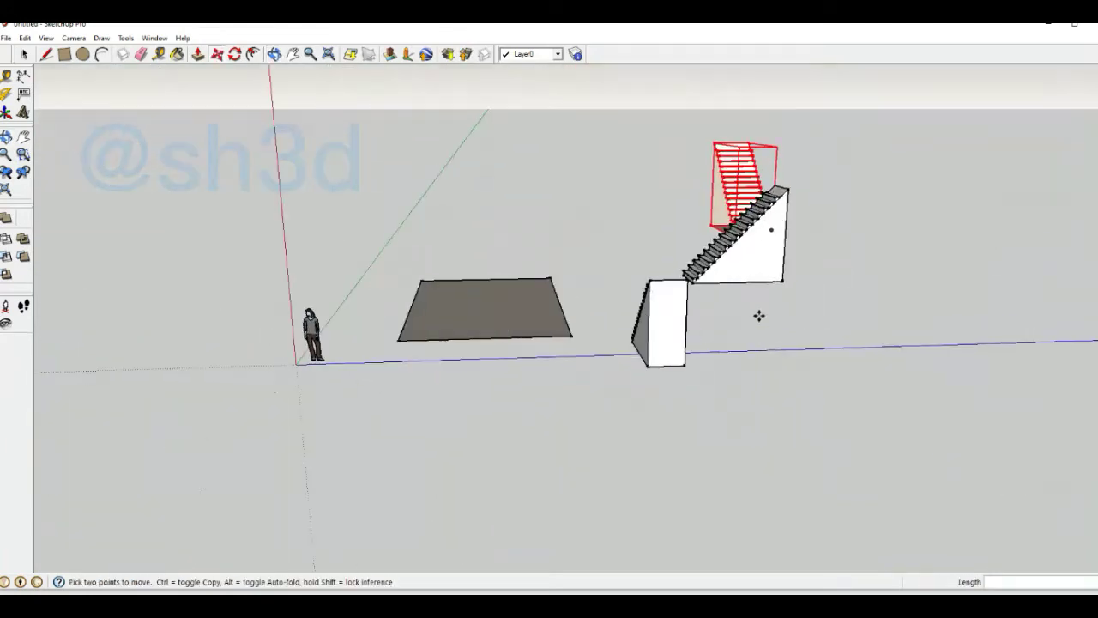
pyautogui.scroll(5, 616, 292)
pyautogui.scroll(-3, 616, 292)
pyautogui.scroll(-2, 454, 314)
pyautogui.moveTo(454, 314)
pyautogui.mouseDown(button='middle')
pyautogui.moveTo(248, 280)
pyautogui.moveTo(446, 222)
pyautogui.moveTo(618, 283)
pyautogui.mouseUp(button='middle')
pyautogui.scroll(5, 248, 280)
pyautogui.scroll(3, 617, 283)
pyautogui.scroll(3, 669, 392)
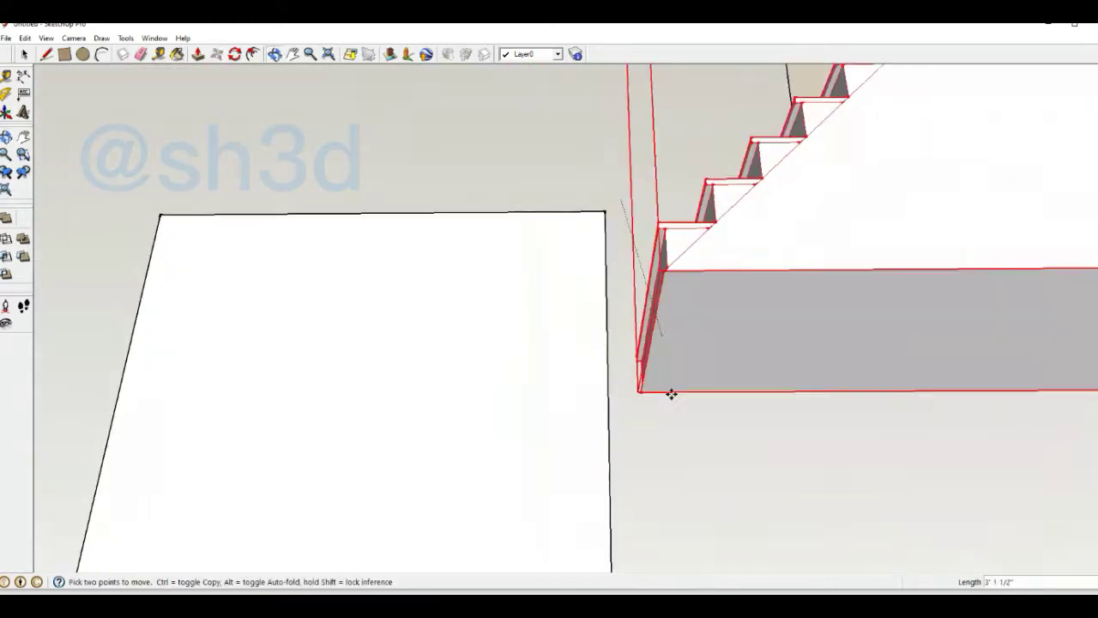
pyautogui.scroll(2, 623, 499)
pyautogui.press('F3')
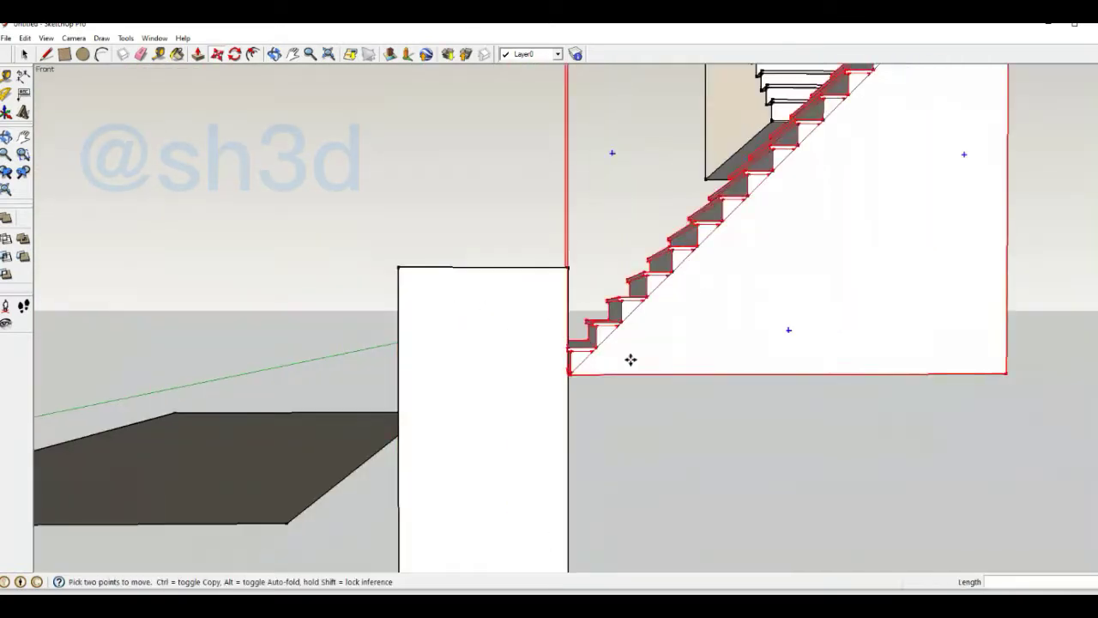
pyautogui.scroll(-3, 628, 442)
pyautogui.moveTo(628, 442)
pyautogui.mouseDown(button='middle')
pyautogui.moveTo(900, 381)
pyautogui.moveTo(507, 299)
pyautogui.mouseUp(button='middle')
# Step: Lower the staircase copy and drop it against the white block so the flights meet
pyautogui.scroll(3, 507, 300)
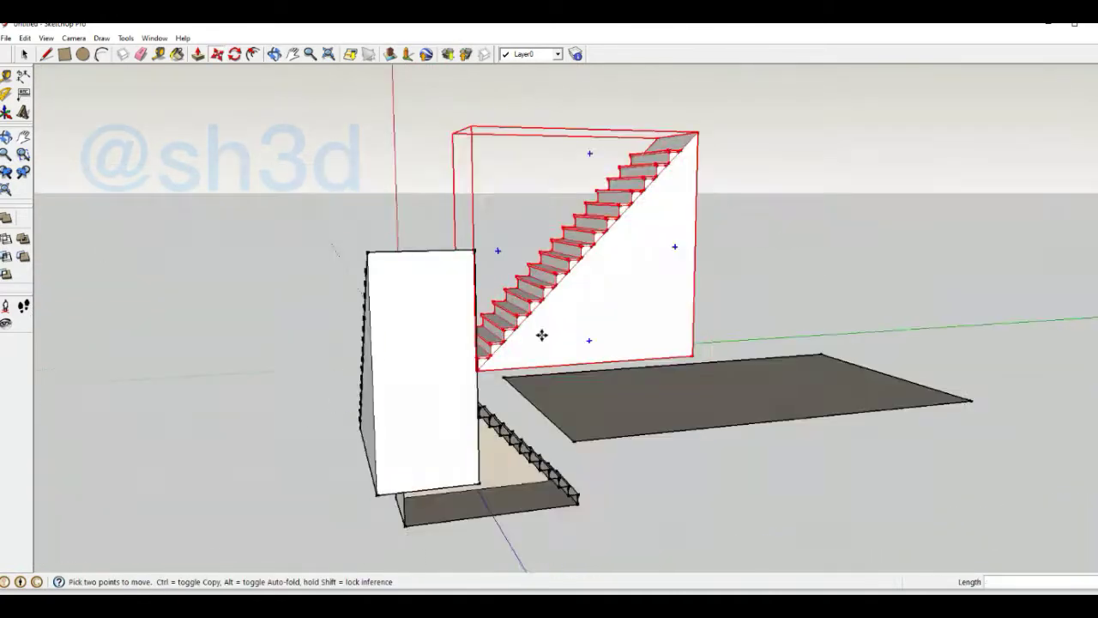
pyautogui.moveTo(496, 364)
pyautogui.mouseDown(button='middle')
pyautogui.moveTo(356, 395)
pyautogui.moveTo(559, 451)
pyautogui.moveTo(650, 434)
pyautogui.moveTo(520, 372)
pyautogui.mouseUp(button='middle')
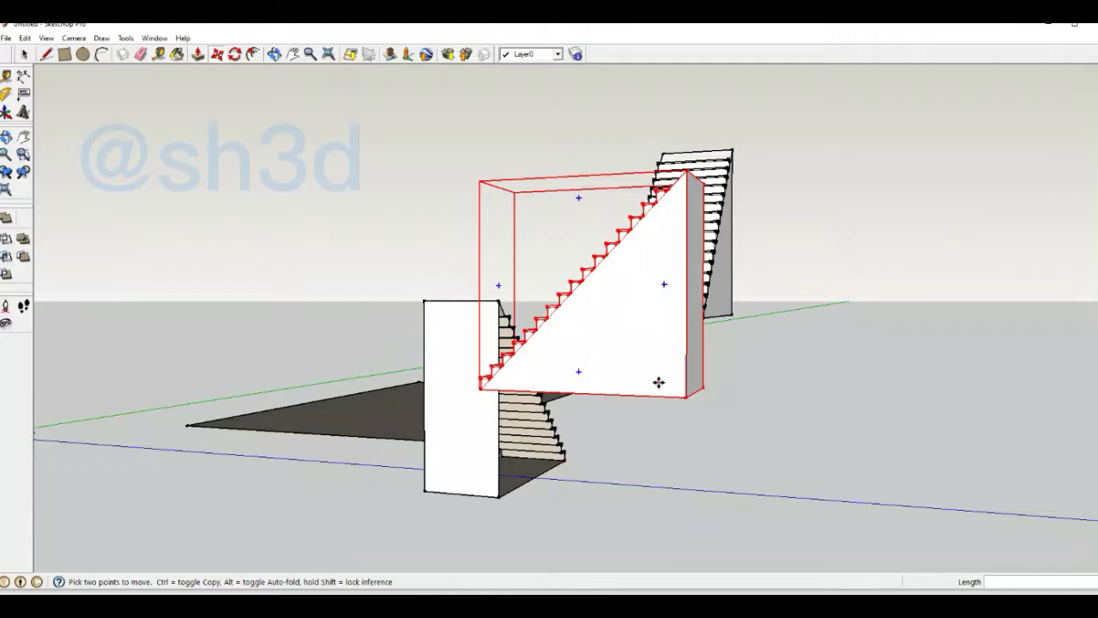
pyautogui.click(543, 369)
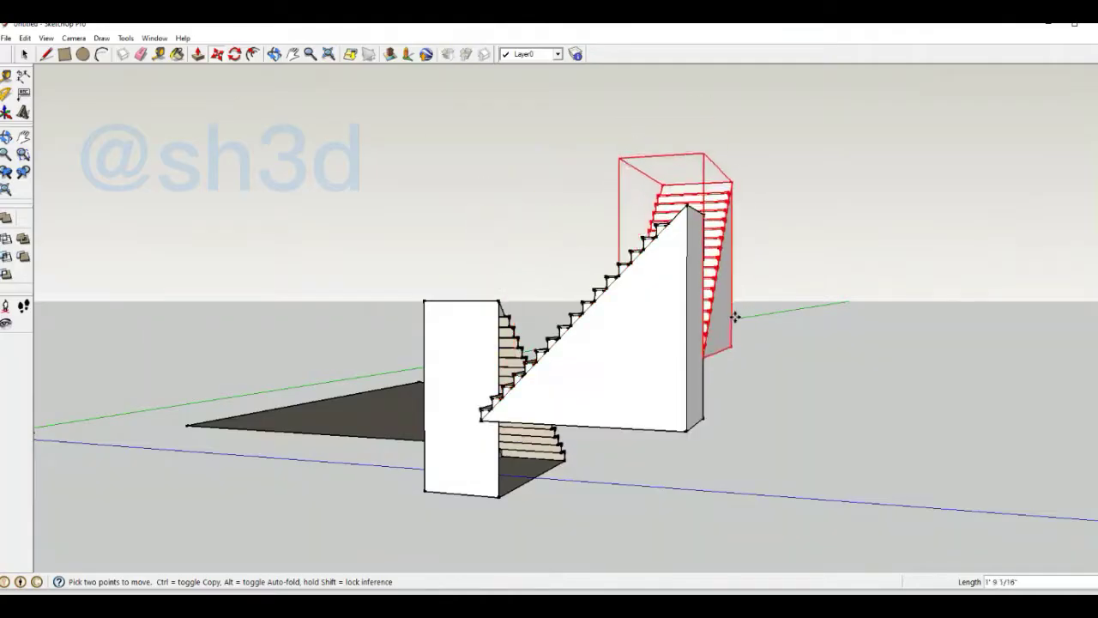
pyautogui.moveTo(735, 318); pyautogui.dragTo(632, 404, button='middle')
pyautogui.moveTo(711, 372); pyautogui.dragTo(569, 392, button='middle')
pyautogui.click(468, 451)
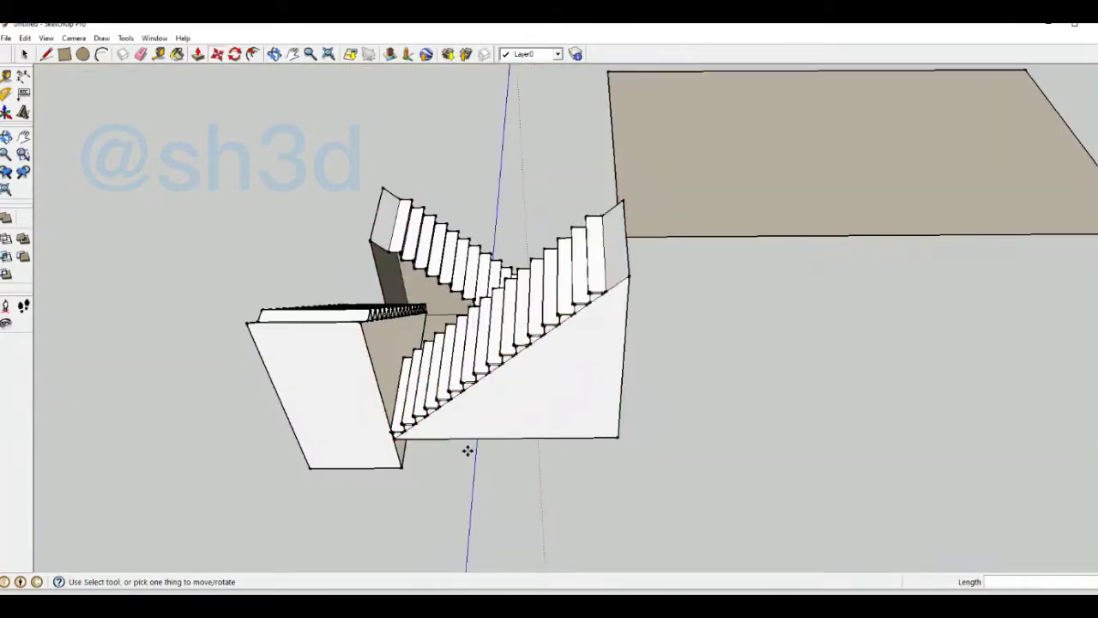
pyautogui.moveTo(466, 387)
pyautogui.mouseDown(button='middle')
pyautogui.moveTo(489, 453)
pyautogui.moveTo(598, 387)
pyautogui.moveTo(605, 334)
pyautogui.moveTo(640, 340)
pyautogui.moveTo(598, 483)
pyautogui.moveTo(784, 485)
pyautogui.moveTo(735, 417)
pyautogui.moveTo(473, 358)
pyautogui.moveTo(386, 393)
pyautogui.moveTo(214, 172)
pyautogui.mouseUp(button='middle')
# Step: Draw a line along the lower flight's stair wall to outline a sloped stringer
pyautogui.click(784, 486)
pyautogui.press('l')
pyautogui.moveTo(589, 451)
pyautogui.mouseDown(button='middle')
pyautogui.moveTo(626, 355)
pyautogui.moveTo(686, 314)
pyautogui.mouseUp(button='middle')
pyautogui.scroll(5, 687, 314)
pyautogui.press('e')
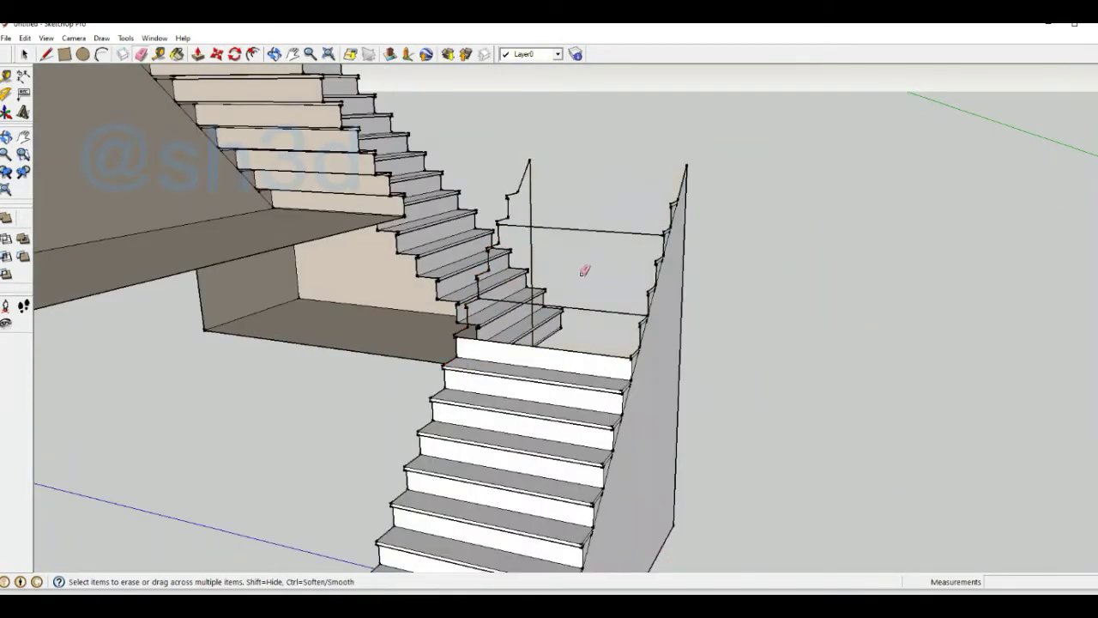
pyautogui.moveTo(584, 271)
pyautogui.mouseDown(button='middle')
pyautogui.moveTo(642, 307)
pyautogui.moveTo(451, 335)
pyautogui.moveTo(780, 343)
pyautogui.moveTo(717, 328)
pyautogui.mouseUp(button='middle')
pyautogui.scroll(3, 498, 341)
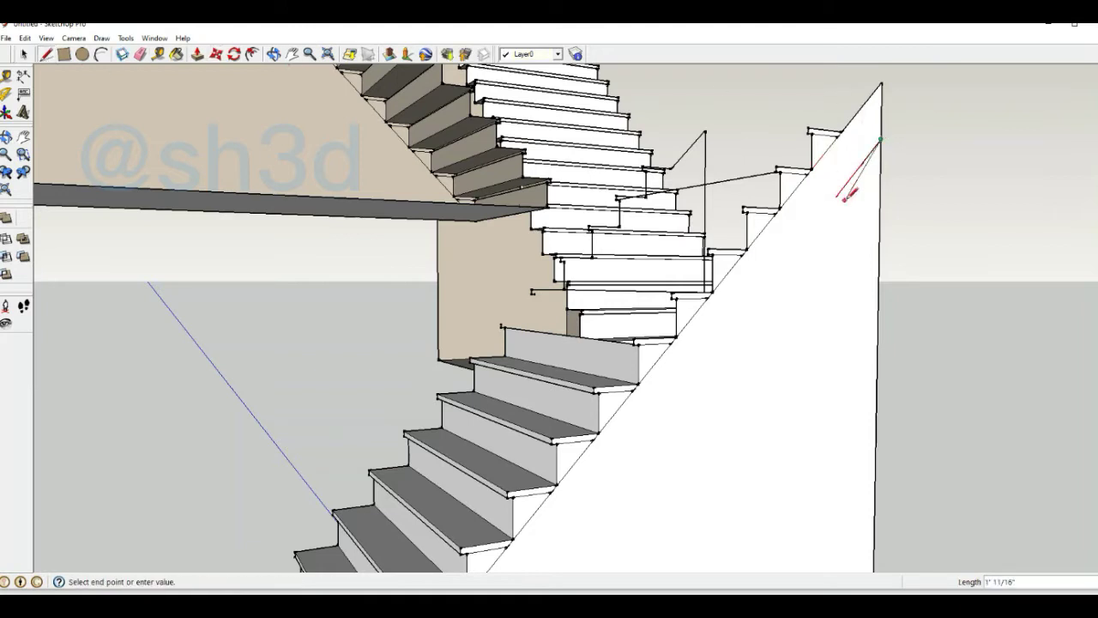
pyautogui.scroll(-5, 846, 198)
pyautogui.scroll(-3, 712, 355)
pyautogui.click(711, 355)
# Step: Erase the stray edges so the lower flight's side becomes a thin sloped stringer
pyautogui.scroll(8, 886, 187)
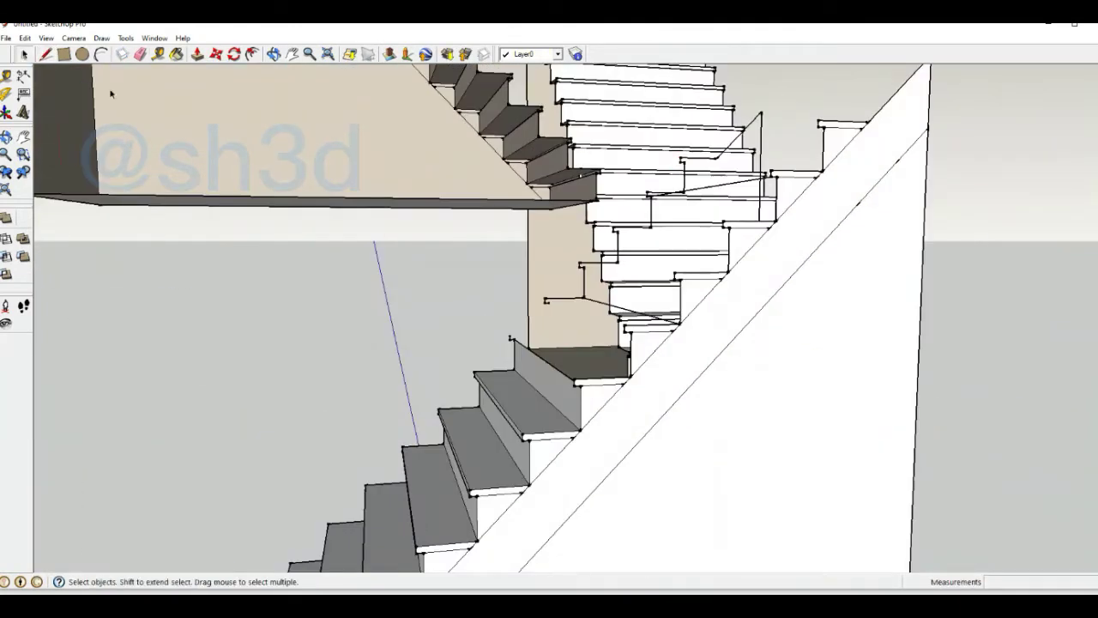
pyautogui.press('p')
pyautogui.moveTo(728, 286)
pyautogui.mouseDown(button='middle')
pyautogui.moveTo(518, 262)
pyautogui.moveTo(772, 344)
pyautogui.moveTo(559, 84)
pyautogui.moveTo(561, 372)
pyautogui.moveTo(706, 320)
pyautogui.mouseUp(button='middle')
pyautogui.press('space')
pyautogui.press('e')
pyautogui.scroll(5, 758, 346)
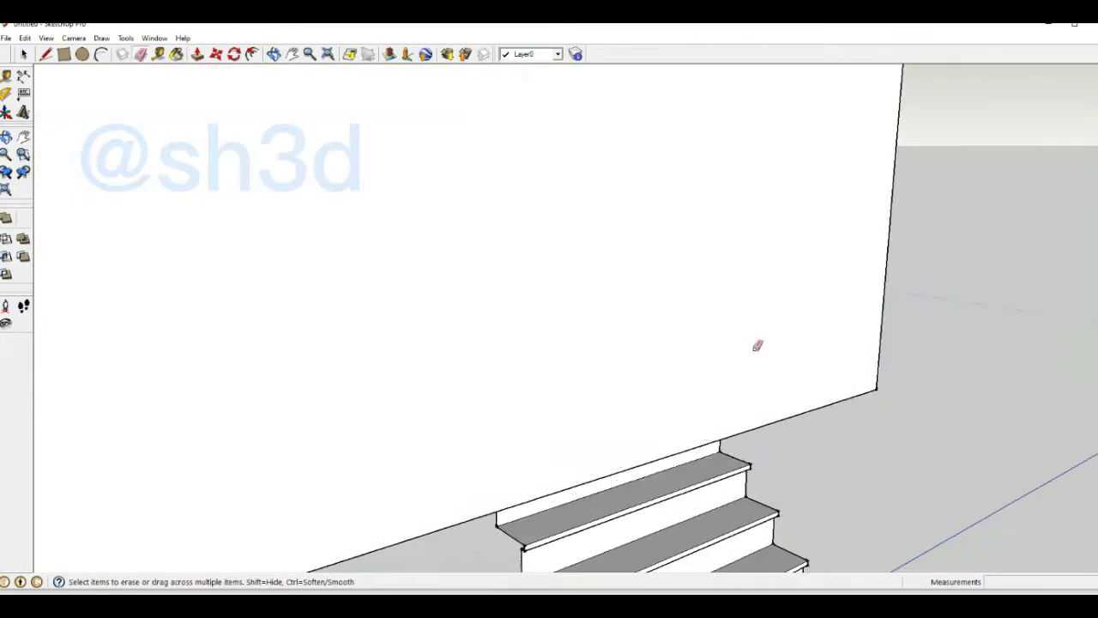
pyautogui.scroll(-8, 858, 335)
pyautogui.scroll(4, 944, 377)
pyautogui.scroll(3, 935, 439)
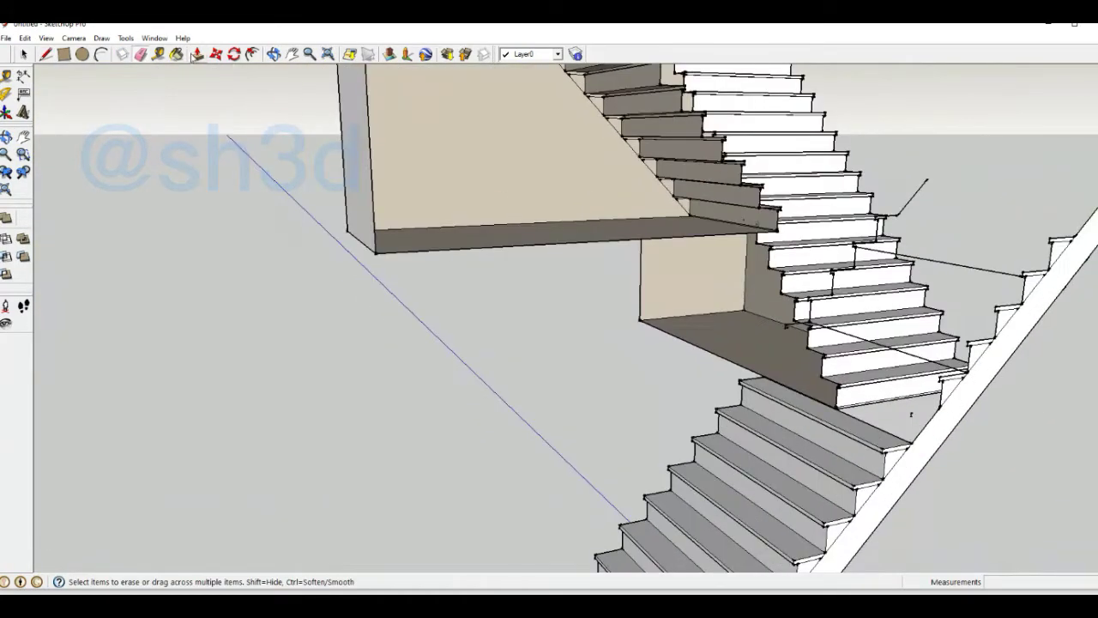
# Step: Pull the lower flight's stringer face outward to thicken it
pyautogui.scroll(-3, 857, 445)
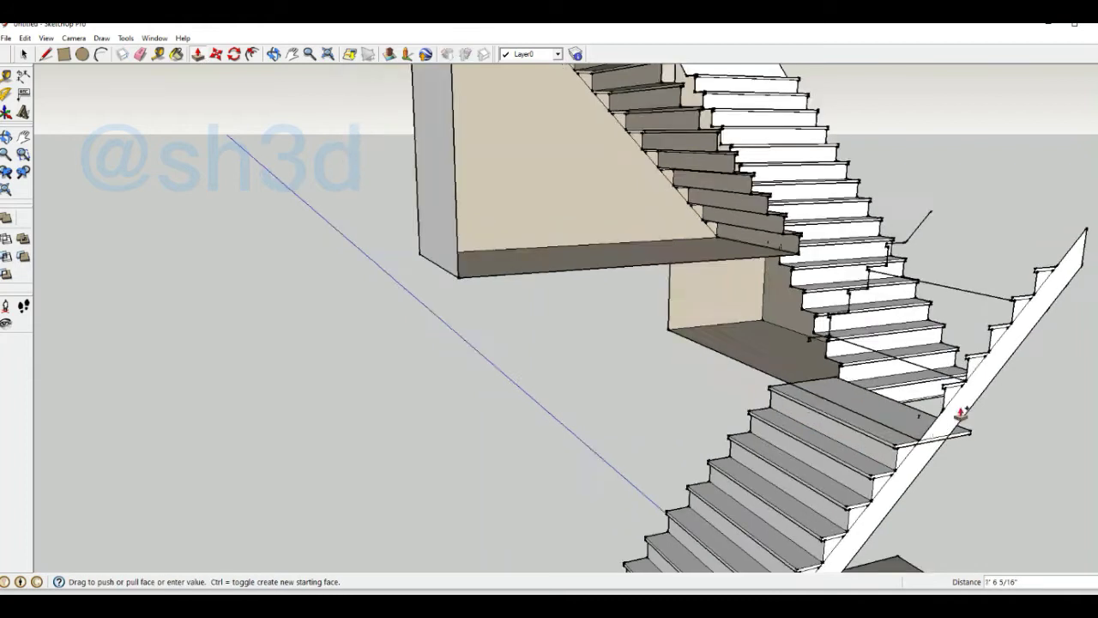
pyautogui.moveTo(961, 367); pyautogui.dragTo(883, 417, button='middle')
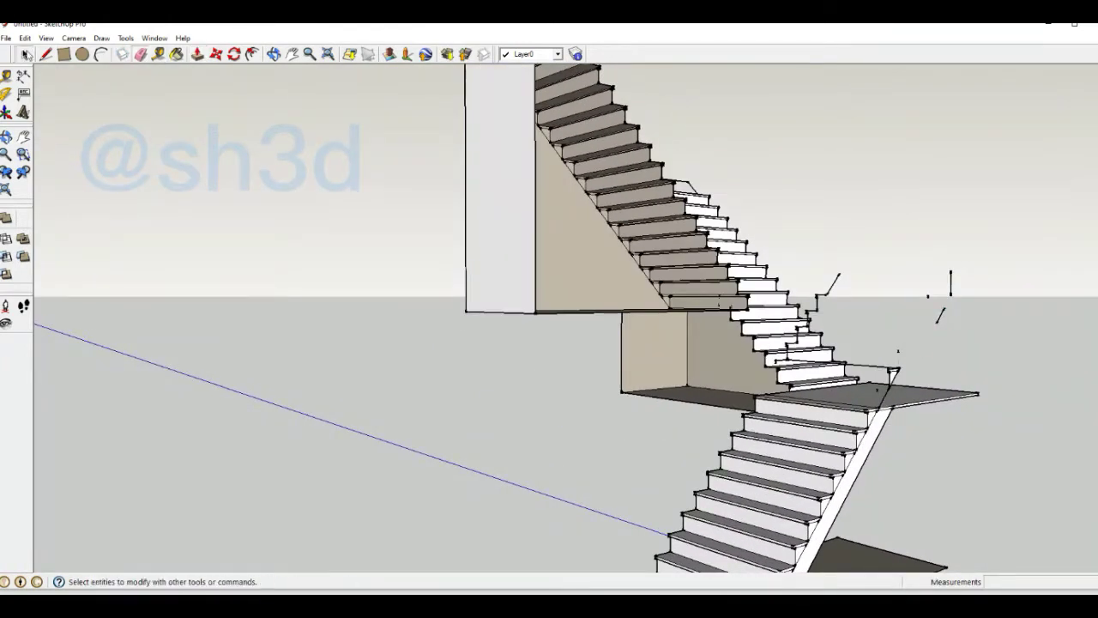
pyautogui.click(26, 54)
pyautogui.moveTo(823, 326)
pyautogui.mouseDown(button='middle')
pyautogui.moveTo(804, 306)
pyautogui.moveTo(769, 338)
pyautogui.mouseUp(button='middle')
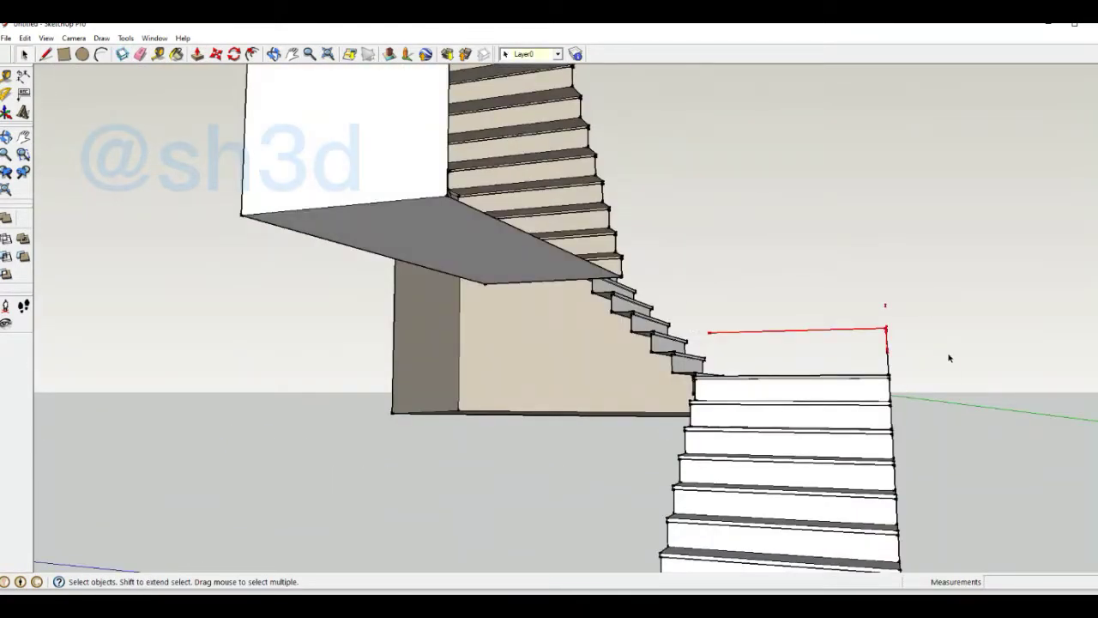
pyautogui.moveTo(949, 358)
pyautogui.mouseDown(button='middle')
pyautogui.moveTo(926, 368)
pyautogui.moveTo(895, 429)
pyautogui.moveTo(809, 453)
pyautogui.mouseUp(button='middle')
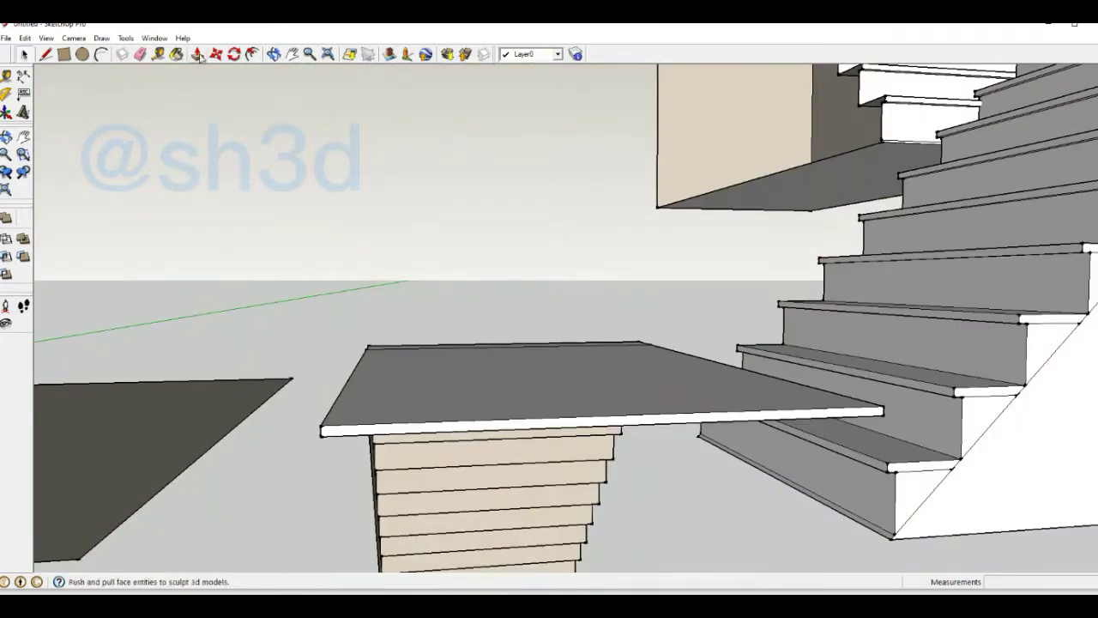
# Step: Explode the upper staircase group into loose geometry
pyautogui.click(216, 54)
pyautogui.scroll(-5, 611, 354)
pyautogui.scroll(5, 612, 353)
pyautogui.moveTo(549, 343); pyautogui.dragTo(612, 353, button='middle')
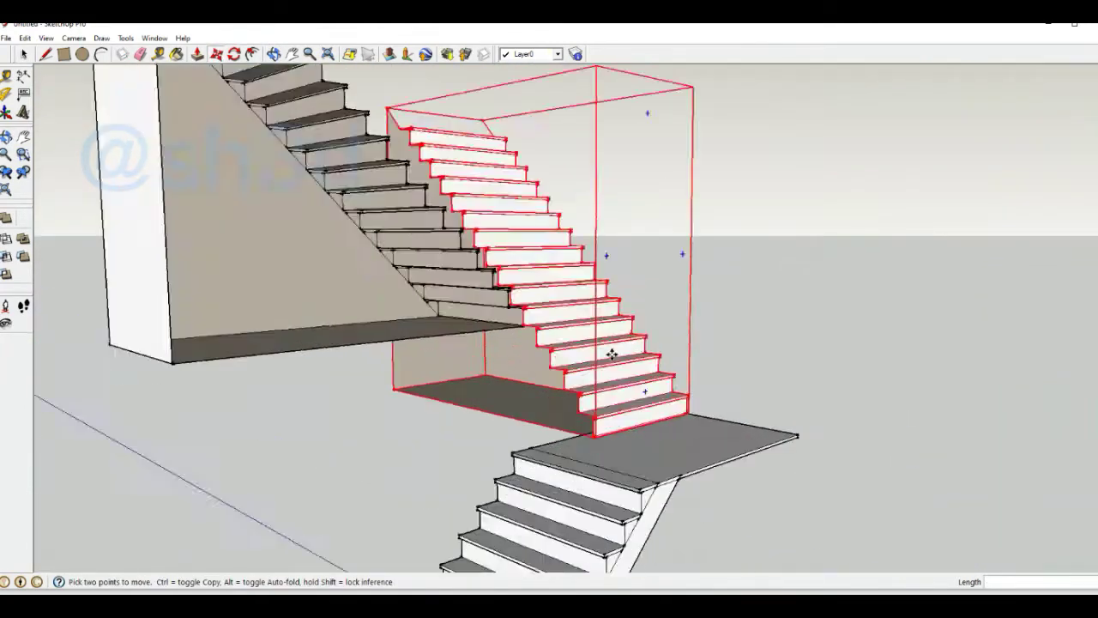
pyautogui.scroll(-5, 611, 354)
pyautogui.scroll(5, 711, 385)
pyautogui.moveTo(712, 385); pyautogui.dragTo(200, 106, button='middle')
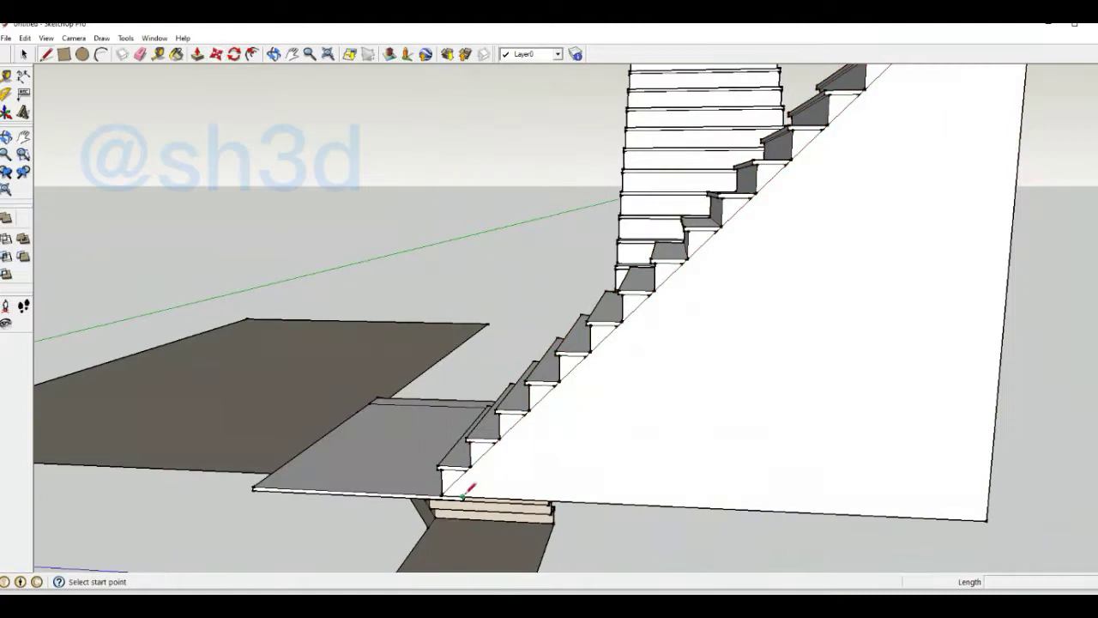
pyautogui.click(25, 56)
pyautogui.click(773, 300)
pyautogui.scroll(3, 523, 283)
pyautogui.rightClick(523, 283)
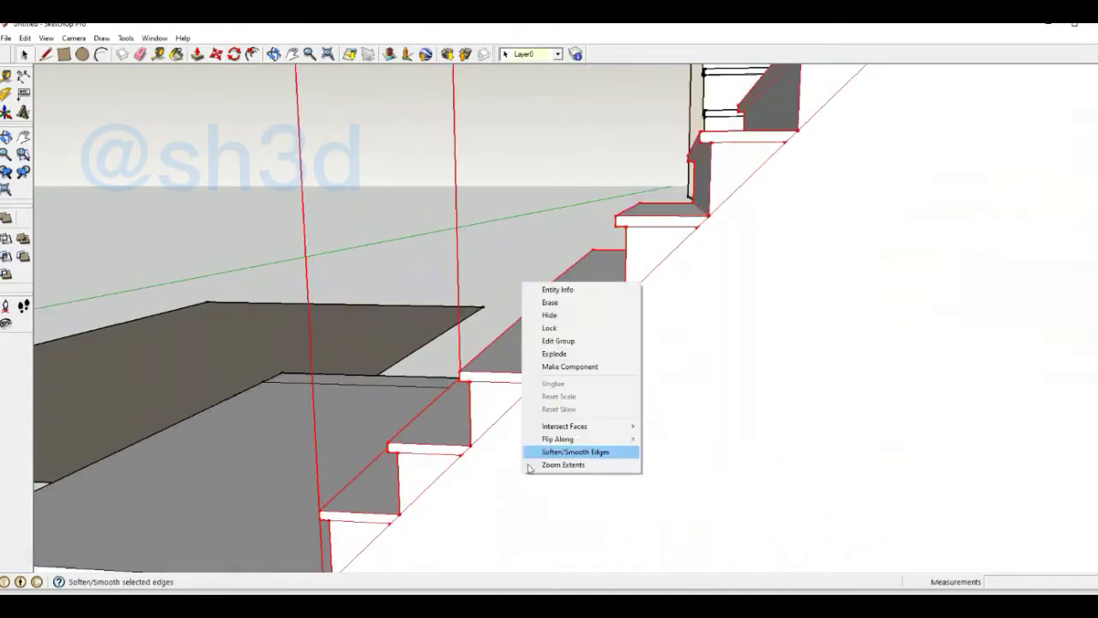
pyautogui.click(578, 355)
# Step: Draw a sloped line on the upper flight's large side face, parallel to its steps
pyautogui.moveTo(408, 493); pyautogui.dragTo(535, 325, button='middle')
pyautogui.press('l')
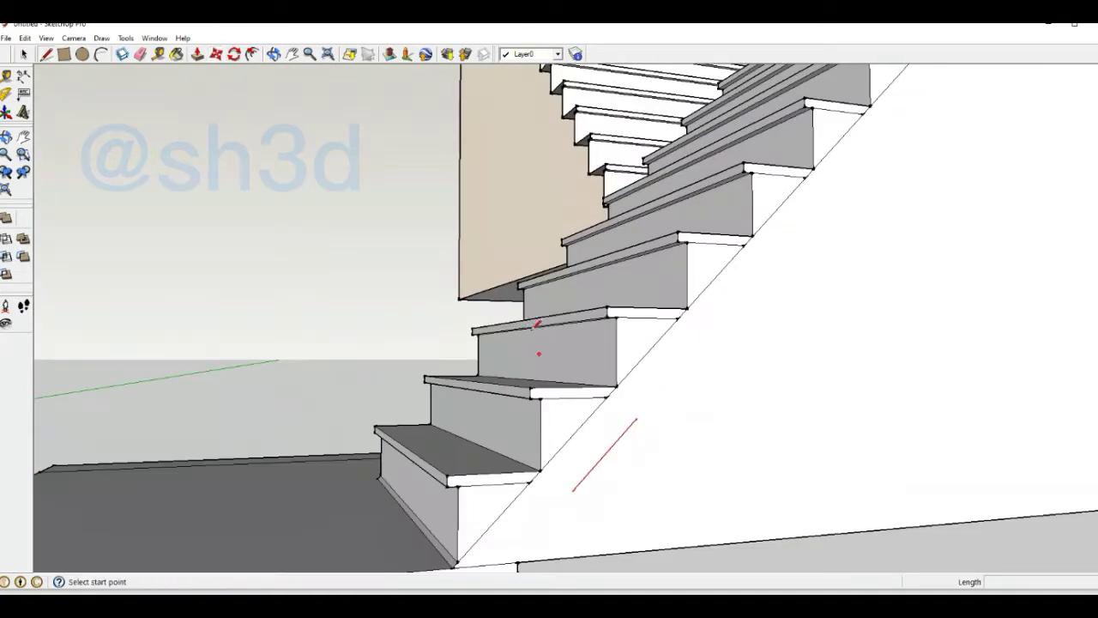
pyautogui.moveTo(512, 559); pyautogui.dragTo(564, 458, button='middle')
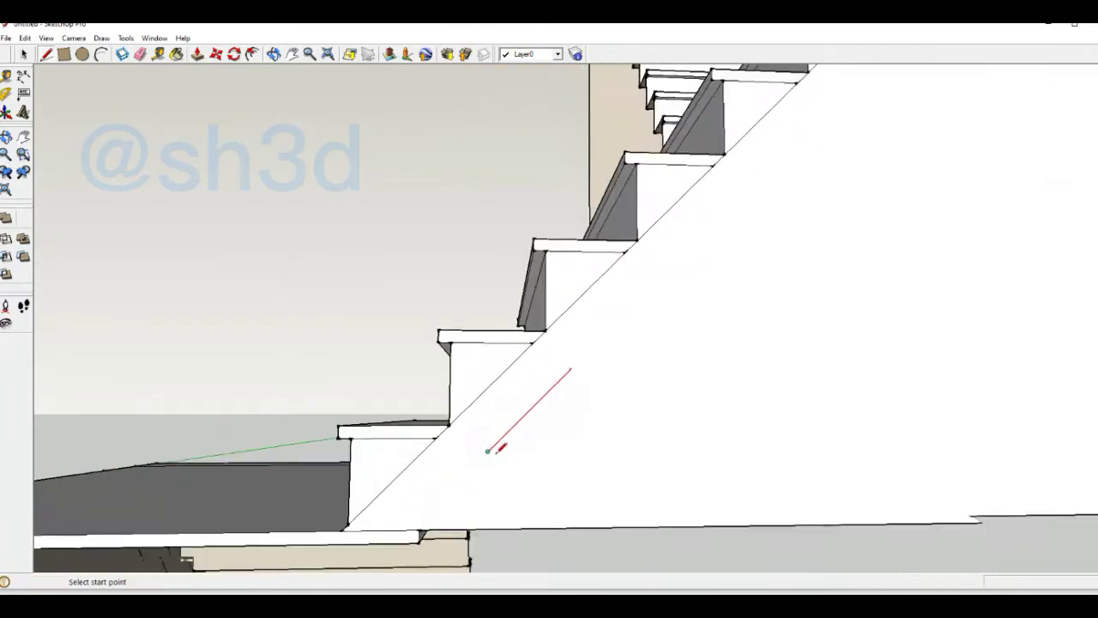
pyautogui.moveTo(497, 448); pyautogui.dragTo(339, 255, button='middle')
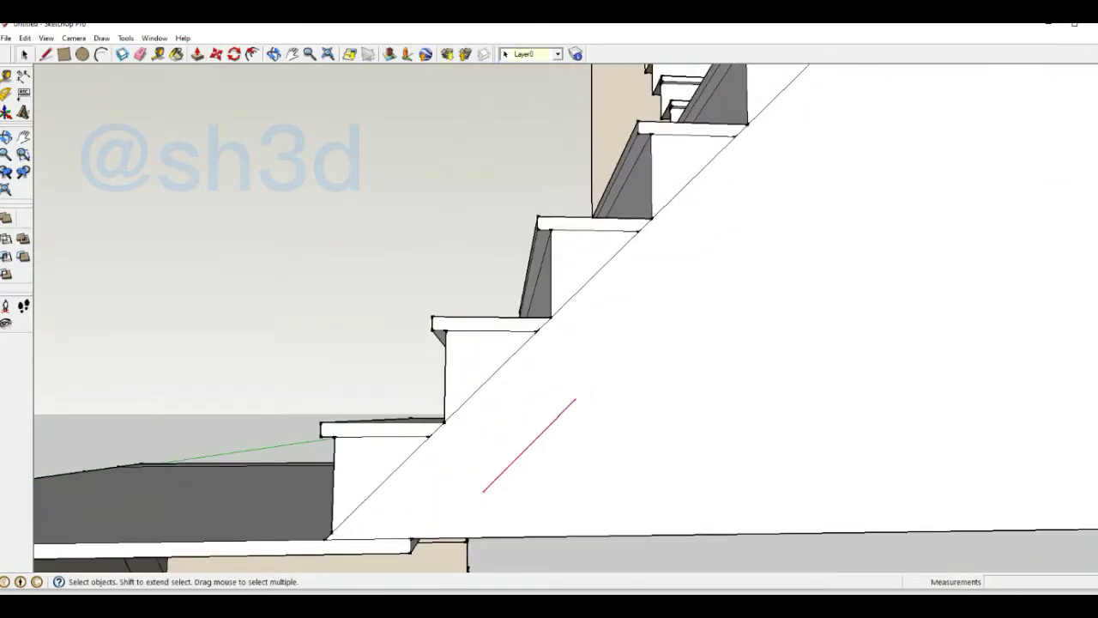
# Step: Extrude the short flight's side face into a solid sloped wall under the landing
pyautogui.scroll(-5, 586, 392)
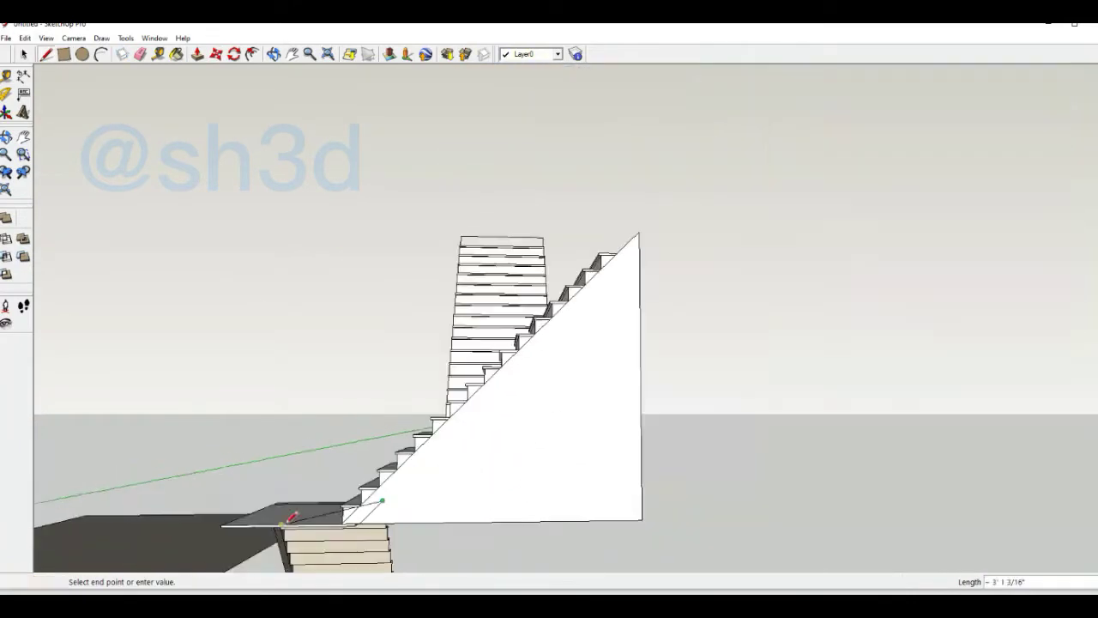
pyautogui.moveTo(289, 509); pyautogui.dragTo(421, 403, button='middle')
pyautogui.scroll(5, 418, 390)
pyautogui.press('p')
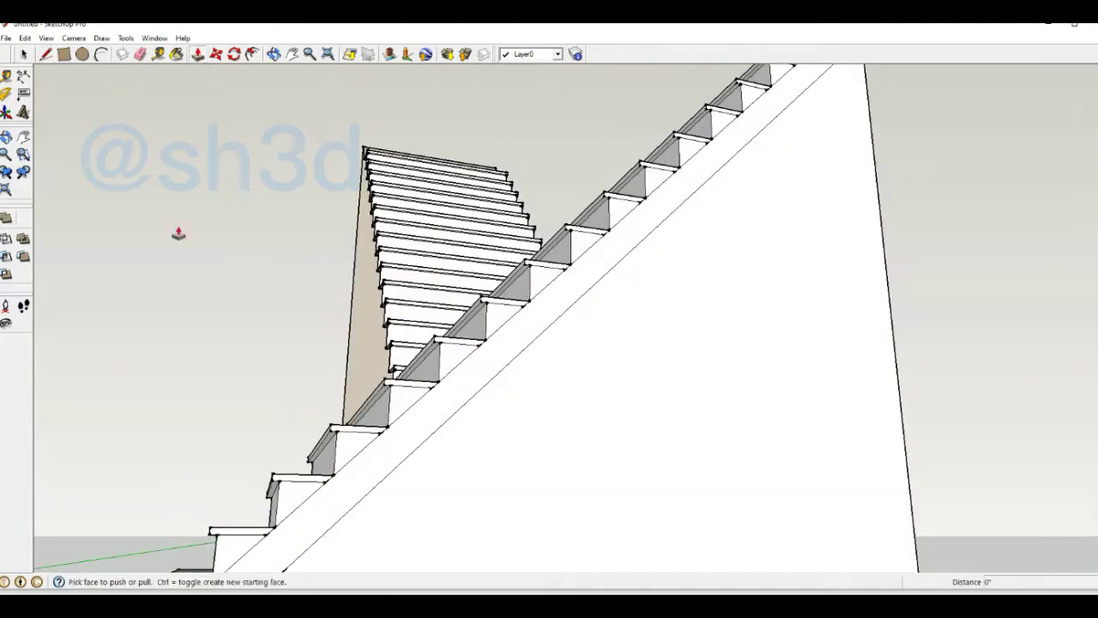
pyautogui.moveTo(179, 232)
pyautogui.mouseDown(button='middle')
pyautogui.moveTo(396, 404)
pyautogui.moveTo(283, 224)
pyautogui.moveTo(329, 193)
pyautogui.mouseUp(button='middle')
pyautogui.scroll(3, 395, 404)
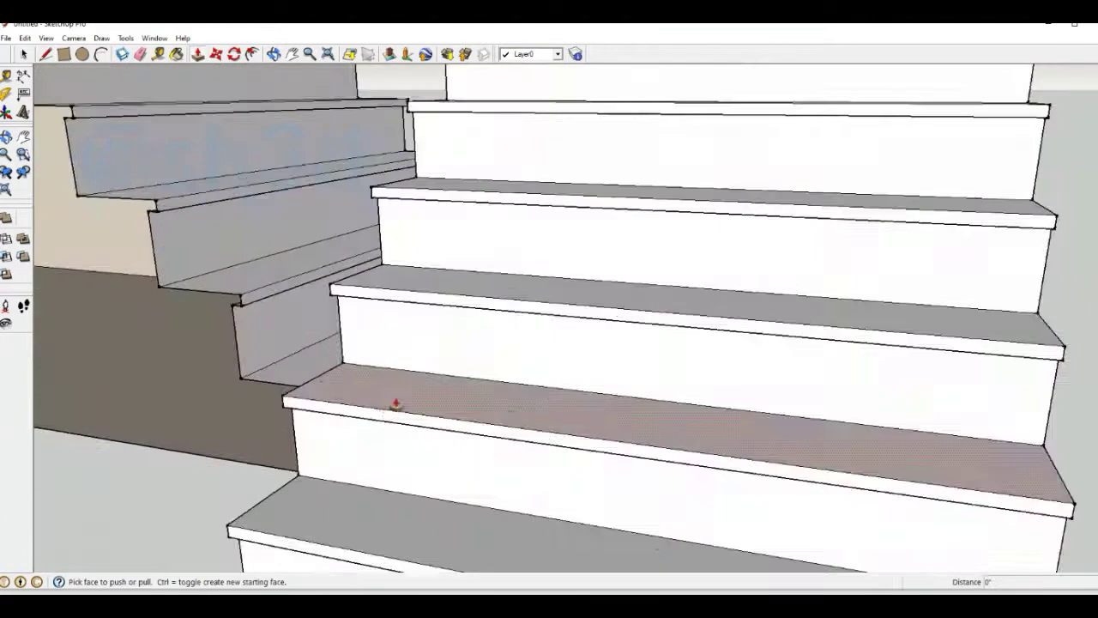
pyautogui.scroll(-5, 396, 404)
pyautogui.scroll(5, 386, 422)
pyautogui.press('l')
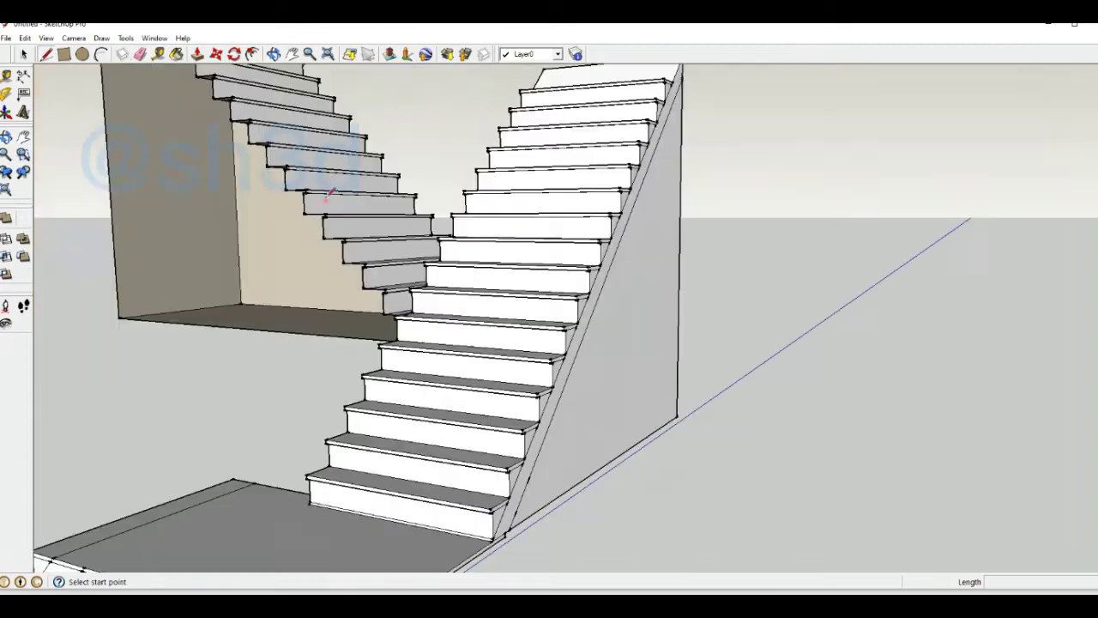
pyautogui.scroll(4, 558, 368)
pyautogui.press('p')
pyautogui.click(558, 368)
pyautogui.press('space')
# Step: Ready the Eraser and inspect the stairs from several angles for leftover edges
pyautogui.scroll(-3, 518, 152)
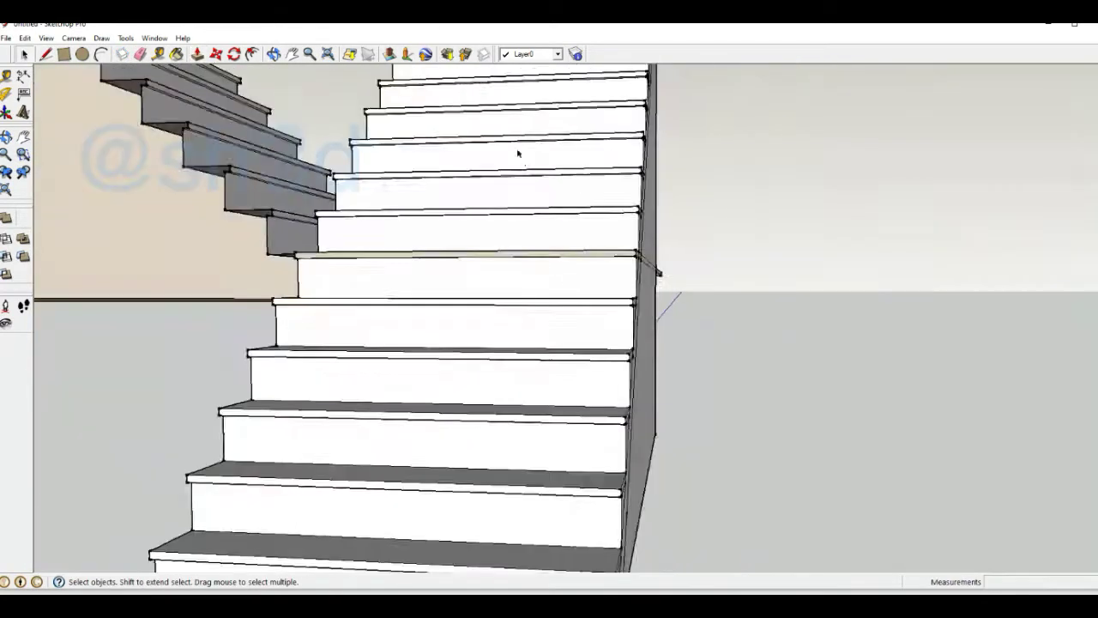
pyautogui.moveTo(518, 152)
pyautogui.mouseDown(button='middle')
pyautogui.moveTo(378, 116)
pyautogui.moveTo(361, 258)
pyautogui.moveTo(343, 264)
pyautogui.mouseUp(button='middle')
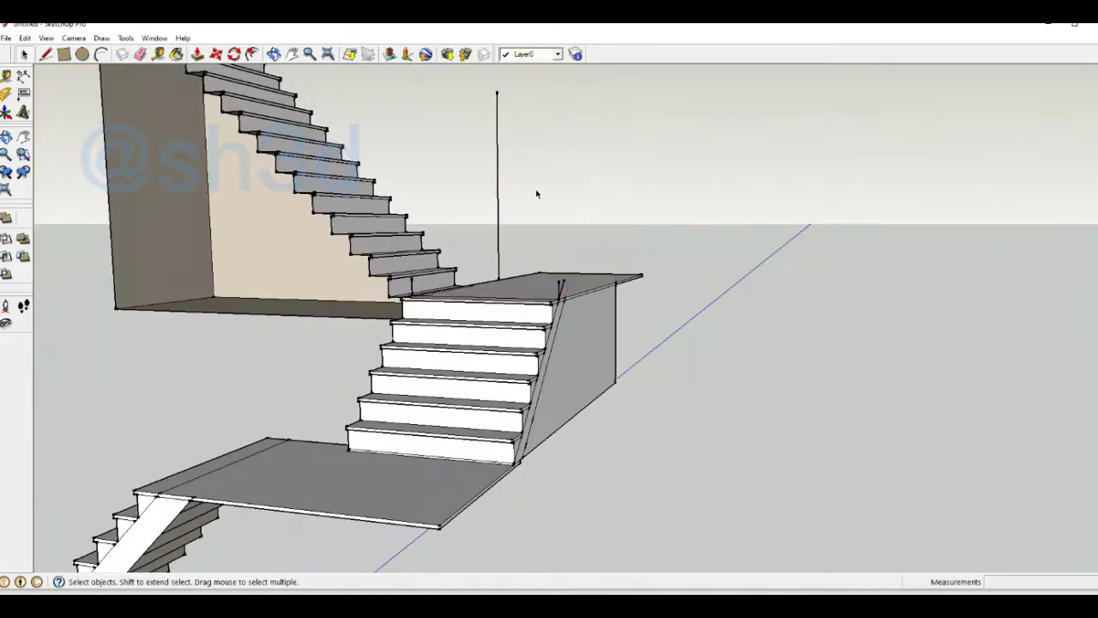
pyautogui.scroll(2, 137, 67)
pyautogui.click(140, 54)
pyautogui.scroll(3, 559, 270)
pyautogui.scroll(2, 490, 357)
pyautogui.scroll(-4, 559, 226)
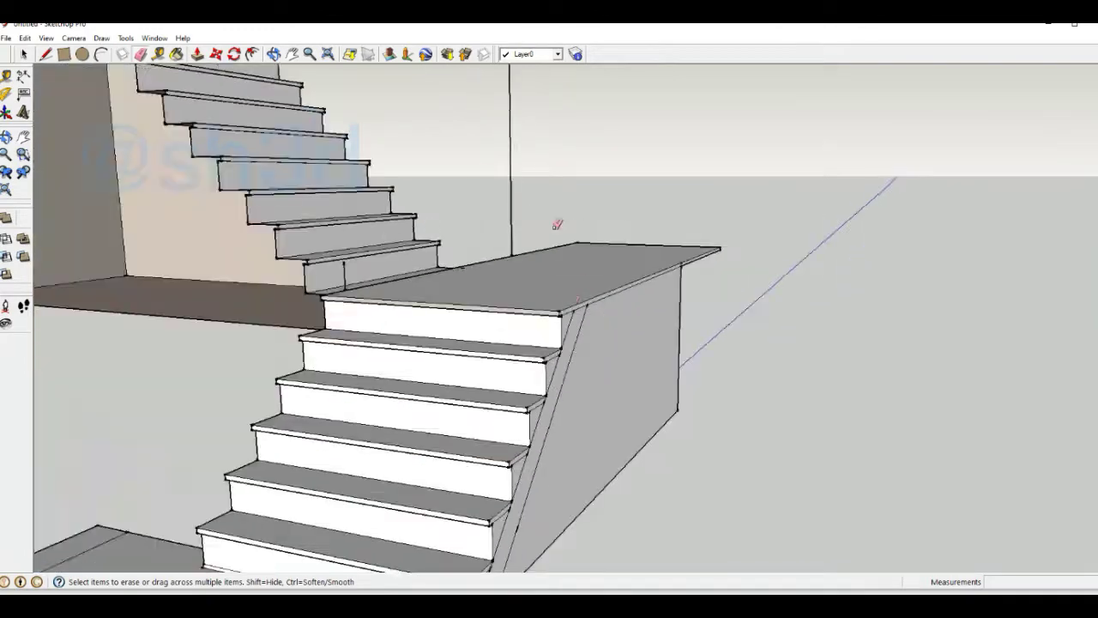
pyautogui.moveTo(558, 226)
pyautogui.mouseDown(button='middle')
pyautogui.moveTo(527, 296)
pyautogui.moveTo(375, 149)
pyautogui.mouseUp(button='middle')
pyautogui.moveTo(465, 212); pyautogui.dragTo(75, 70, button='middle')
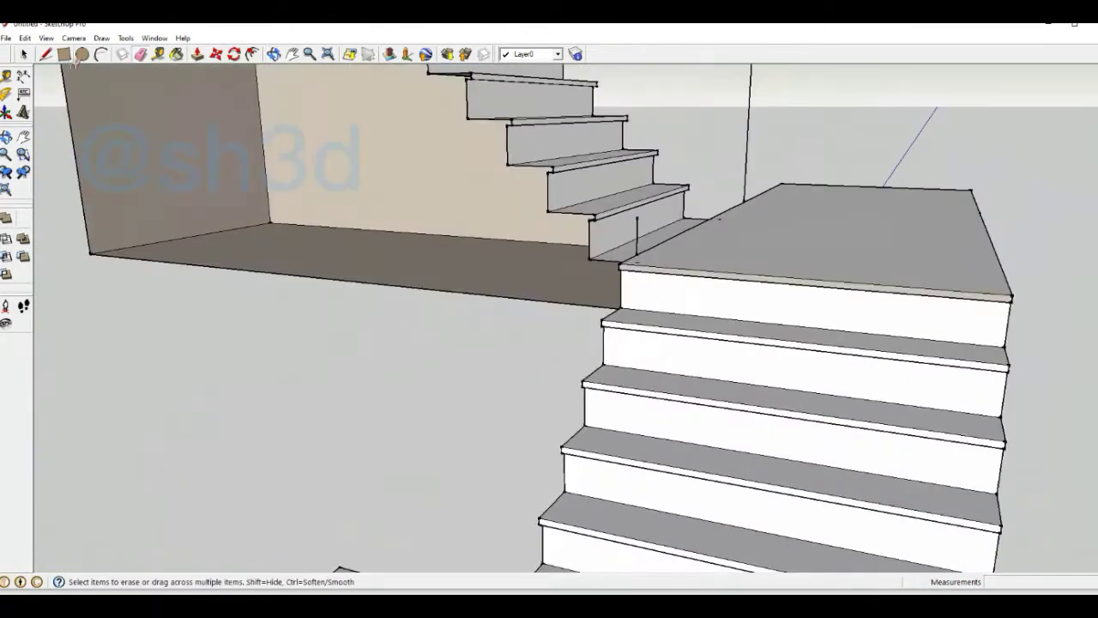
pyautogui.moveTo(567, 291)
pyautogui.mouseDown(button='middle')
pyautogui.moveTo(503, 341)
pyautogui.moveTo(437, 275)
pyautogui.moveTo(393, 438)
pyautogui.moveTo(555, 355)
pyautogui.moveTo(444, 135)
pyautogui.mouseUp(button='middle')
# Step: Paste the copied sloped line inside the upper flight's group, parallel to the first
pyautogui.press('m')
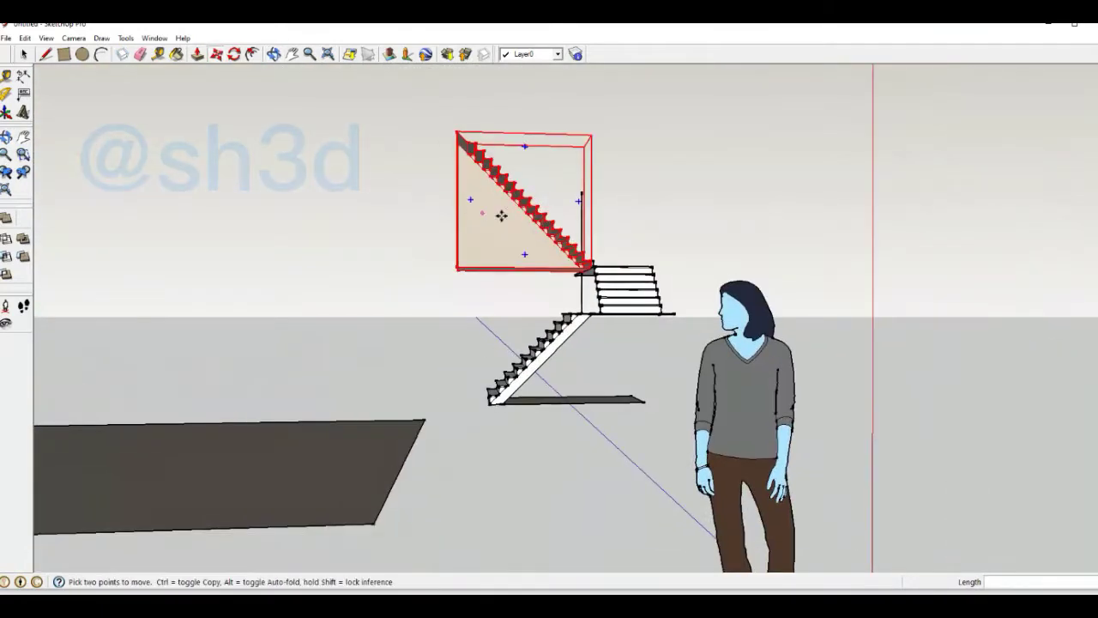
pyautogui.moveTo(501, 215)
pyautogui.mouseDown(button='middle')
pyautogui.moveTo(731, 478)
pyautogui.moveTo(315, 151)
pyautogui.mouseUp(button='middle')
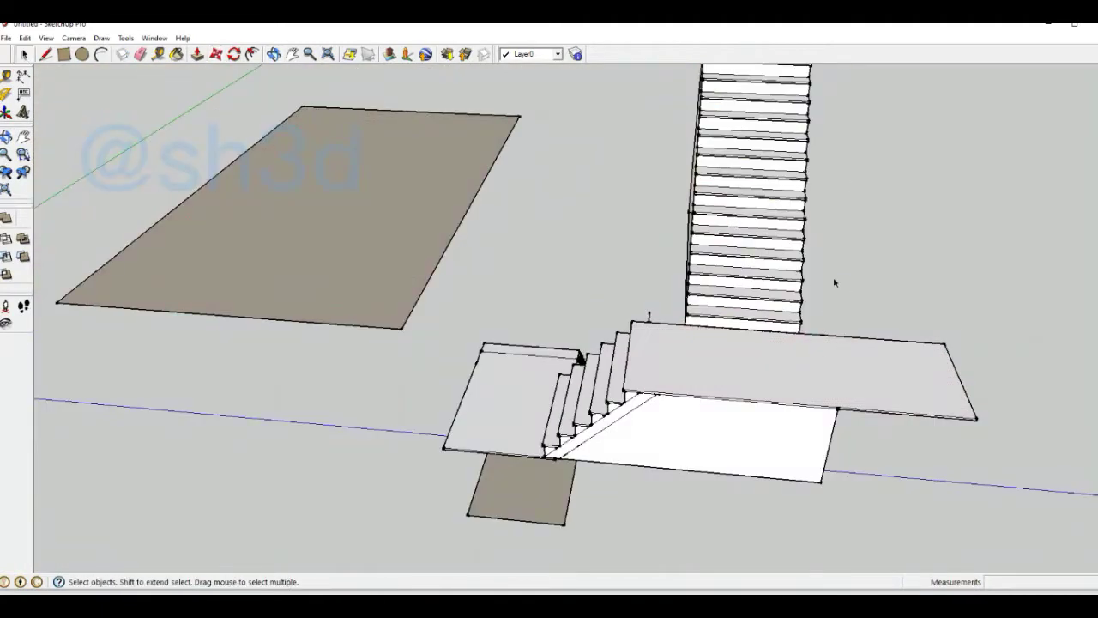
pyautogui.moveTo(835, 282)
pyautogui.mouseDown(button='middle')
pyautogui.moveTo(712, 311)
pyautogui.moveTo(836, 385)
pyautogui.moveTo(681, 309)
pyautogui.moveTo(735, 350)
pyautogui.moveTo(792, 368)
pyautogui.moveTo(712, 417)
pyautogui.moveTo(615, 338)
pyautogui.moveTo(691, 175)
pyautogui.moveTo(661, 197)
pyautogui.moveTo(966, 140)
pyautogui.moveTo(500, 229)
pyautogui.mouseUp(button='middle')
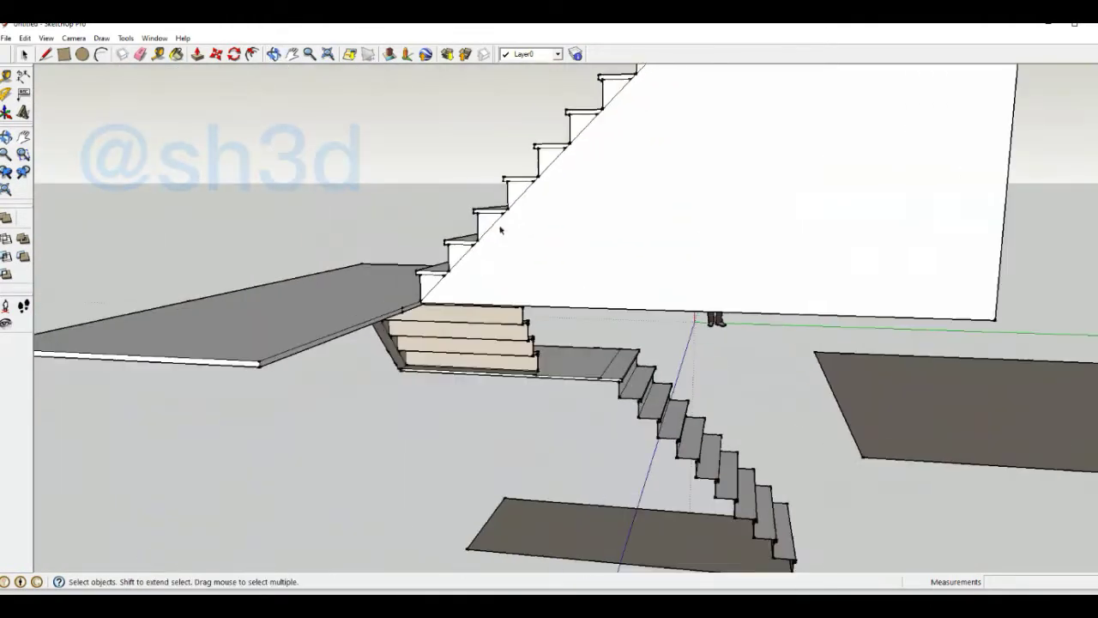
pyautogui.scroll(3, 444, 292)
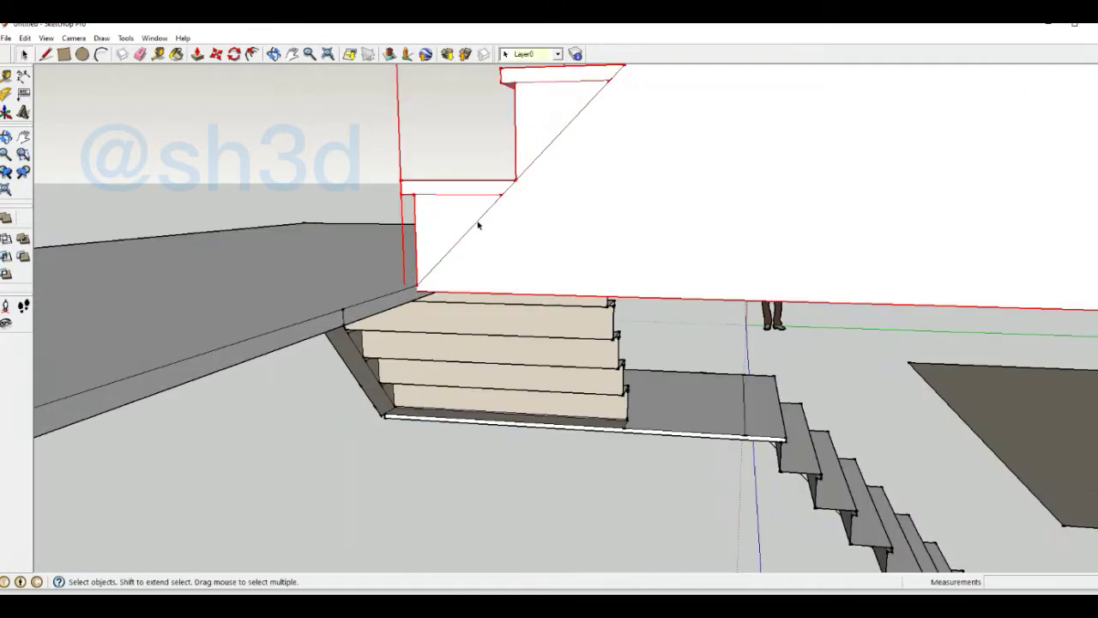
pyautogui.rightClick(479, 225)
pyautogui.click(564, 283)
pyautogui.hotkey('ctrl', 'v')
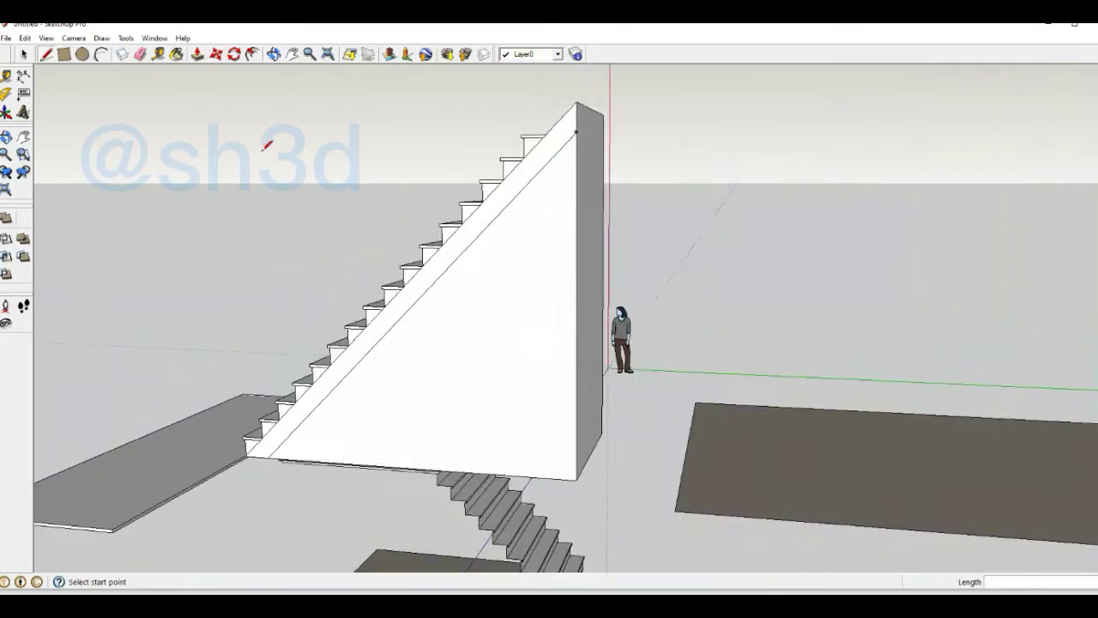
# Step: Push/pull the upper flight's side band out into a thicker stringer
pyautogui.moveTo(226, 146)
pyautogui.mouseDown(button='middle')
pyautogui.moveTo(498, 230)
pyautogui.moveTo(608, 243)
pyautogui.mouseUp(button='middle')
pyautogui.press('p')
pyautogui.scroll(3, 608, 243)
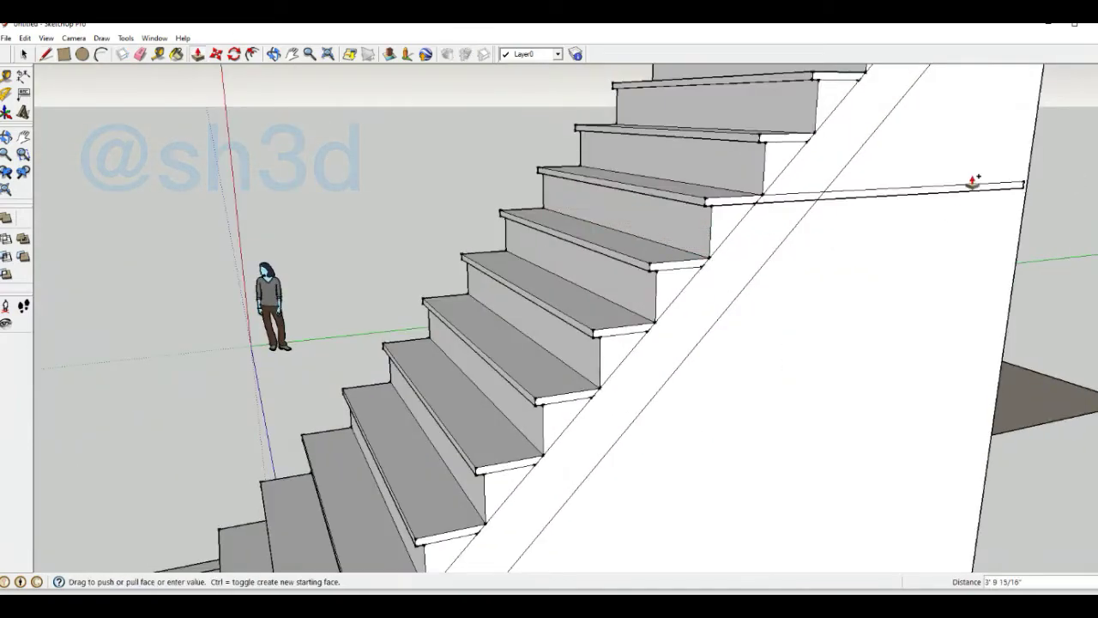
pyautogui.scroll(-3, 975, 179)
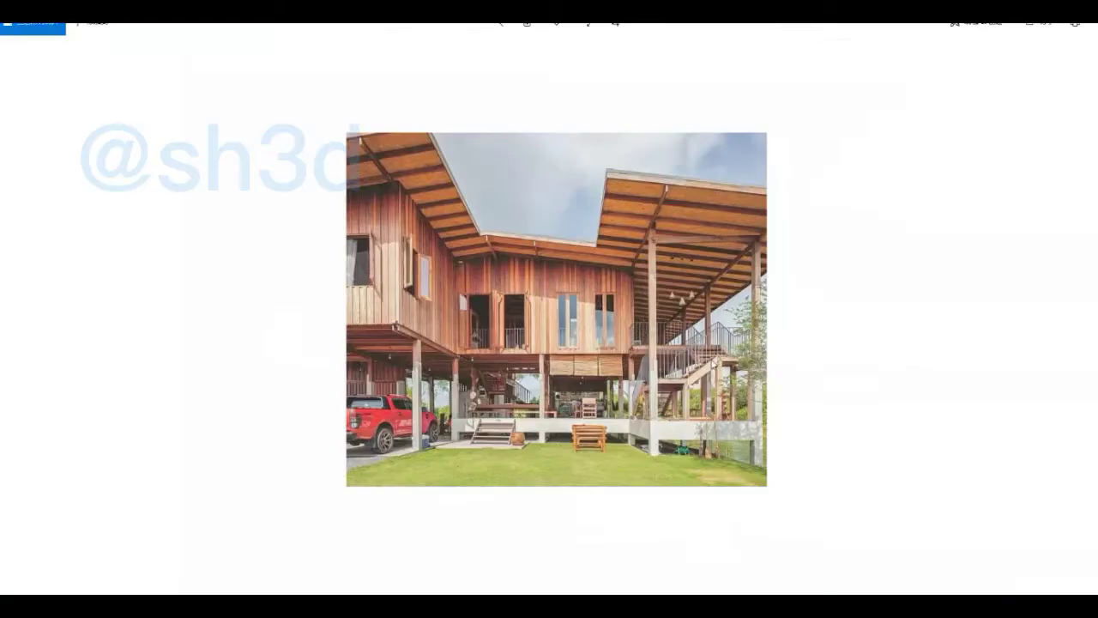
pyautogui.scroll(3, 638, 338)
pyautogui.scroll(-2, 638, 337)
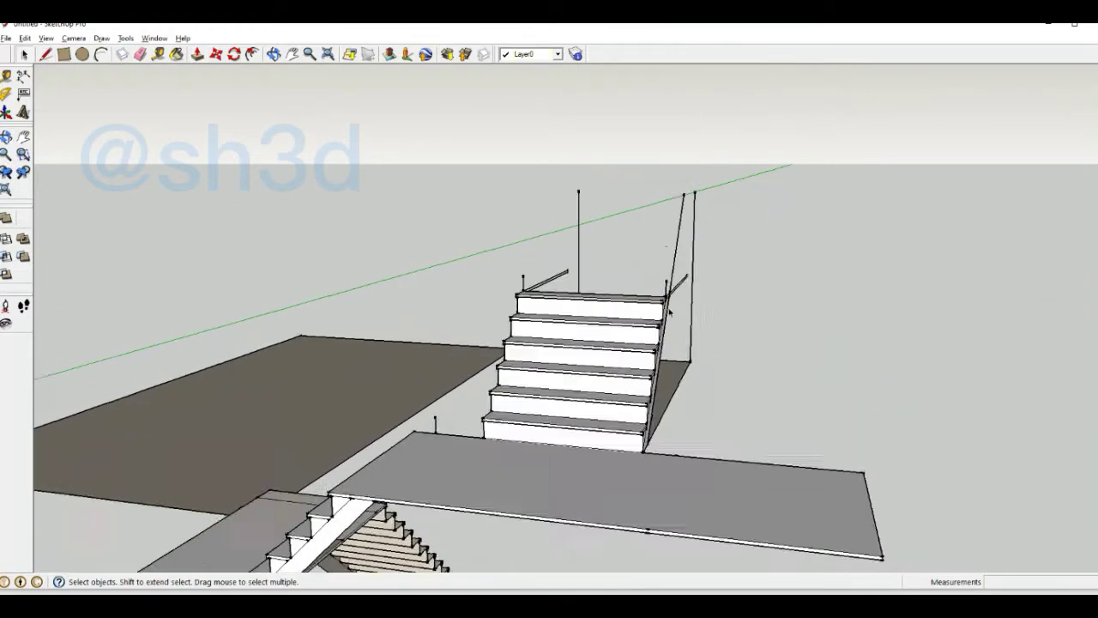
# Step: Zoom in toward the underside of the landing slab
pyautogui.scroll(2, 669, 313)
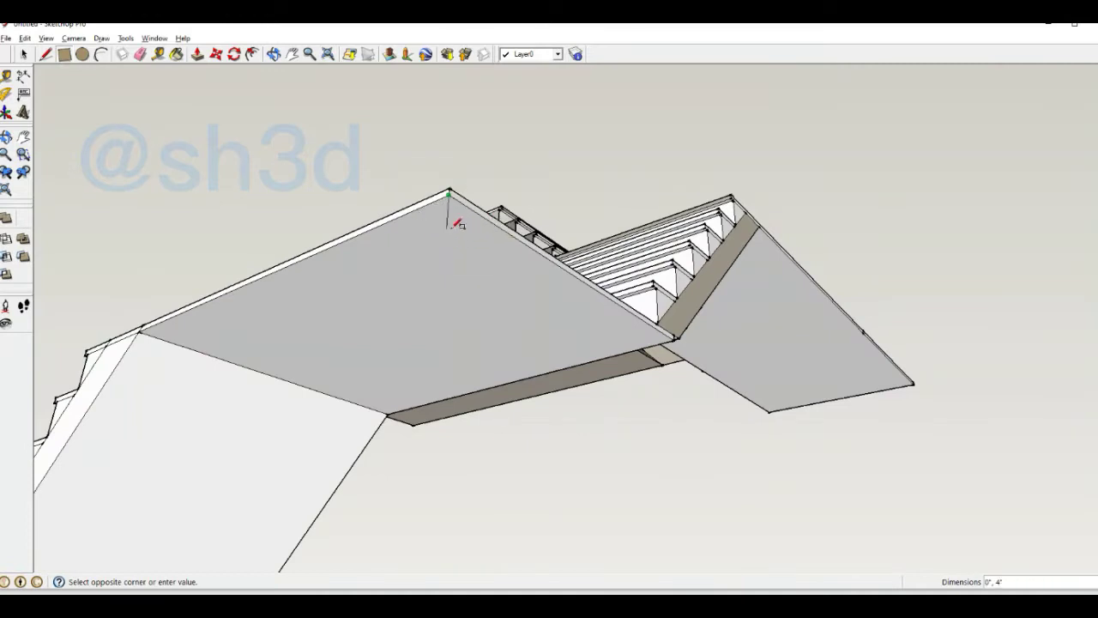
# Step: Push/pull the small square at the slab corner into a column
pyautogui.moveTo(439, 231); pyautogui.dragTo(674, 115, button='middle')
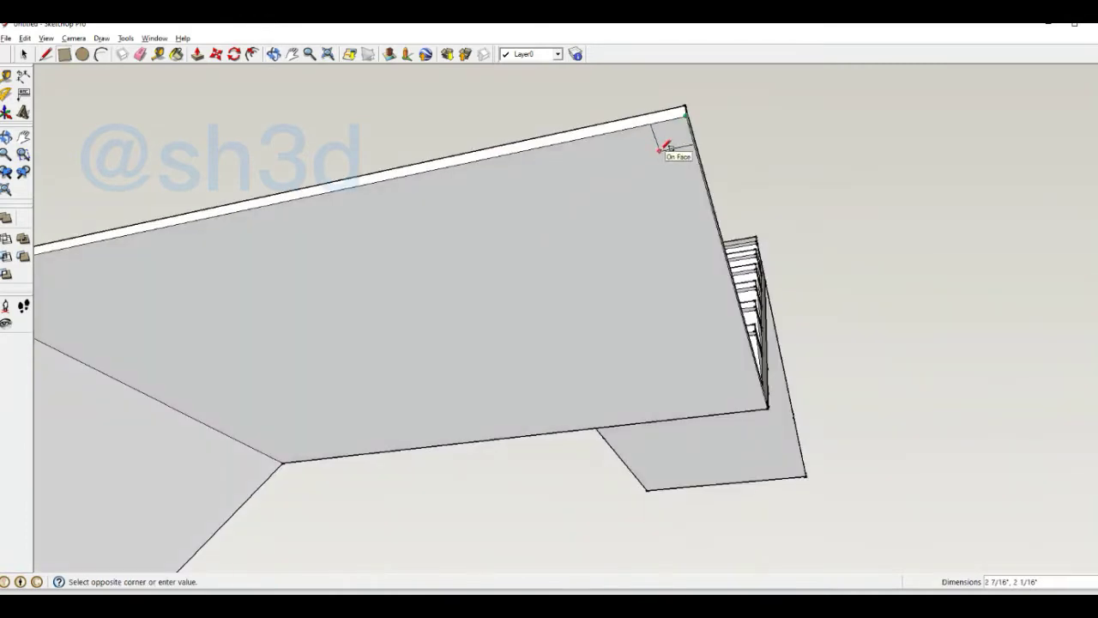
pyautogui.click(198, 54)
pyautogui.click(657, 289)
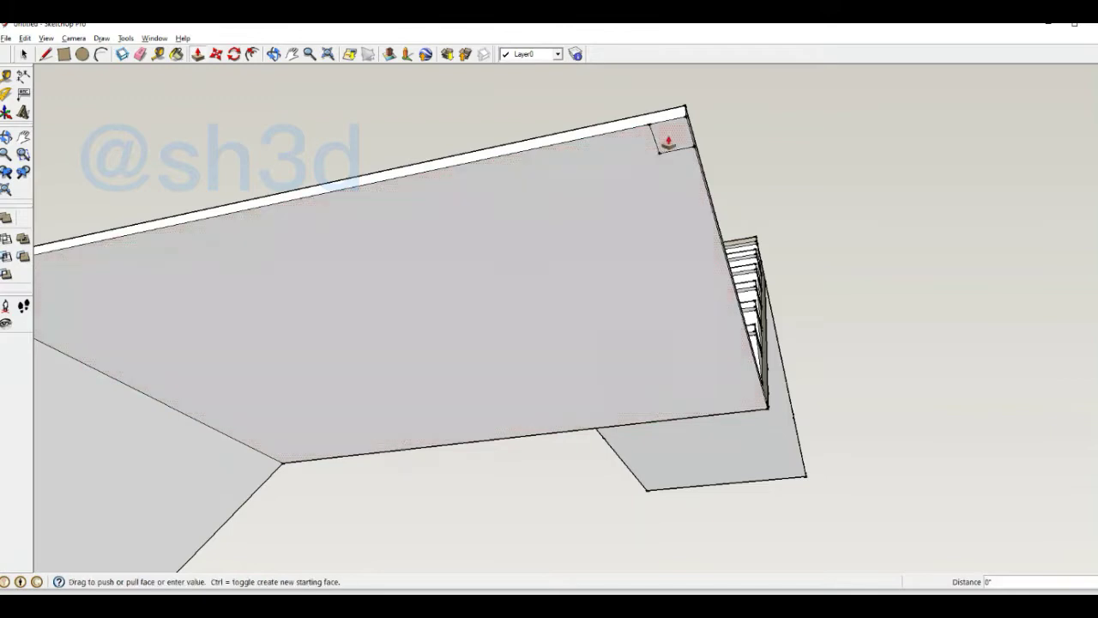
pyautogui.click(461, 451)
pyautogui.scroll(3, 459, 455)
pyautogui.scroll(4, 447, 466)
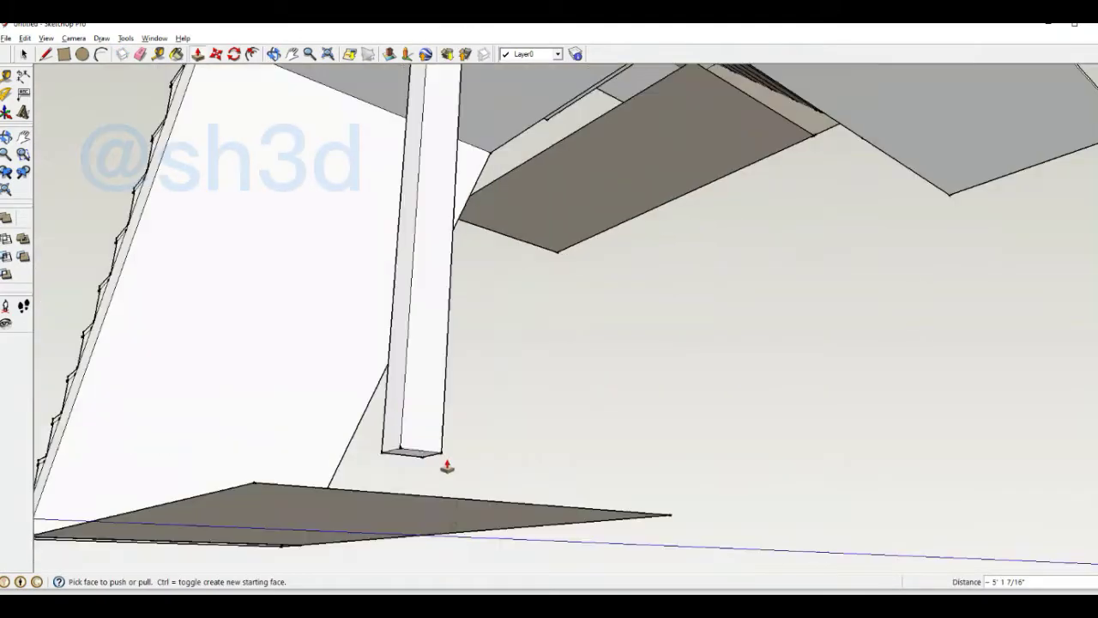
pyautogui.scroll(-5, 513, 461)
pyautogui.scroll(3, 679, 400)
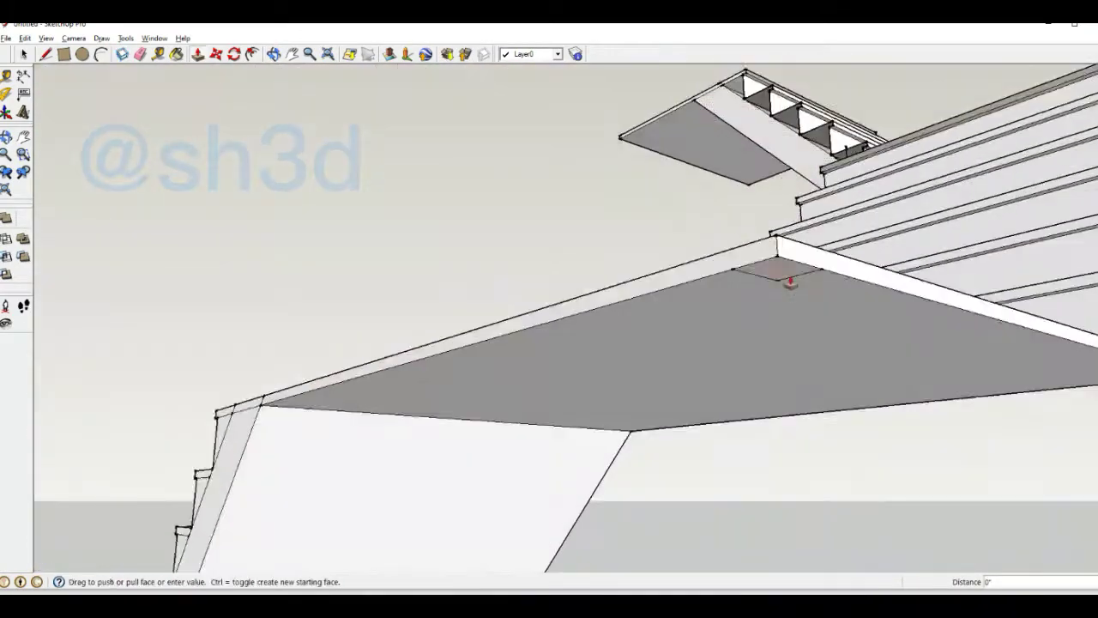
pyautogui.scroll(-5, 784, 277)
pyautogui.click(732, 479)
pyautogui.scroll(4, 742, 487)
pyautogui.scroll(-4, 752, 495)
pyautogui.moveTo(752, 495); pyautogui.dragTo(715, 345, button='middle')
pyautogui.scroll(4, 635, 373)
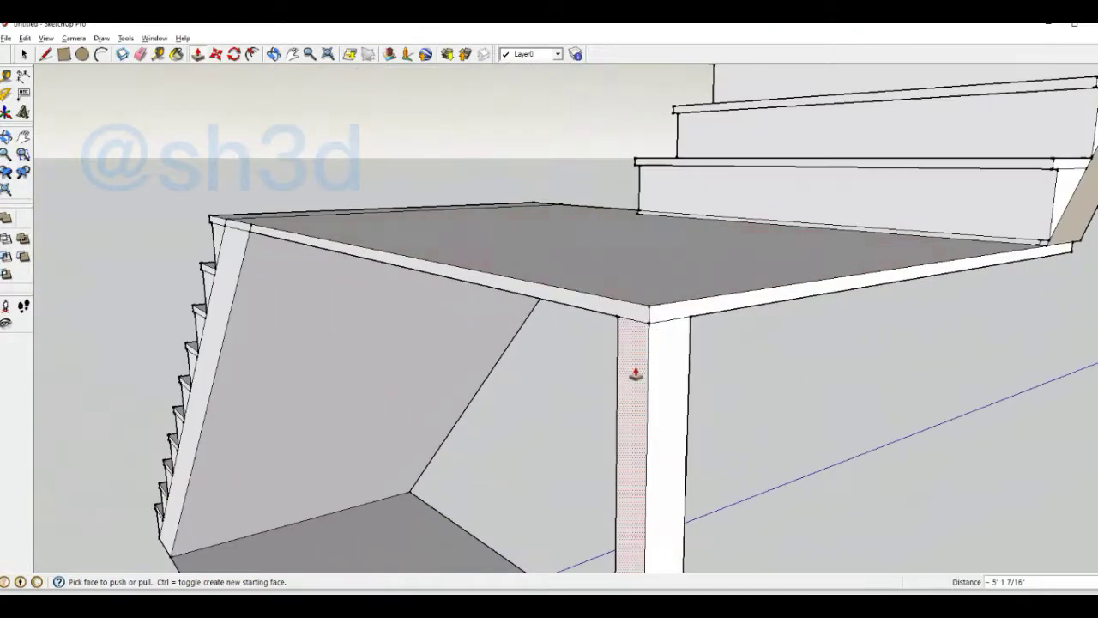
# Step: Raise the column top to about 25'9", rising past the upper stair flight
pyautogui.click(611, 347)
pyautogui.scroll(3, 581, 277)
pyautogui.scroll(-4, 544, 437)
pyautogui.click(544, 437)
pyautogui.click(544, 437)
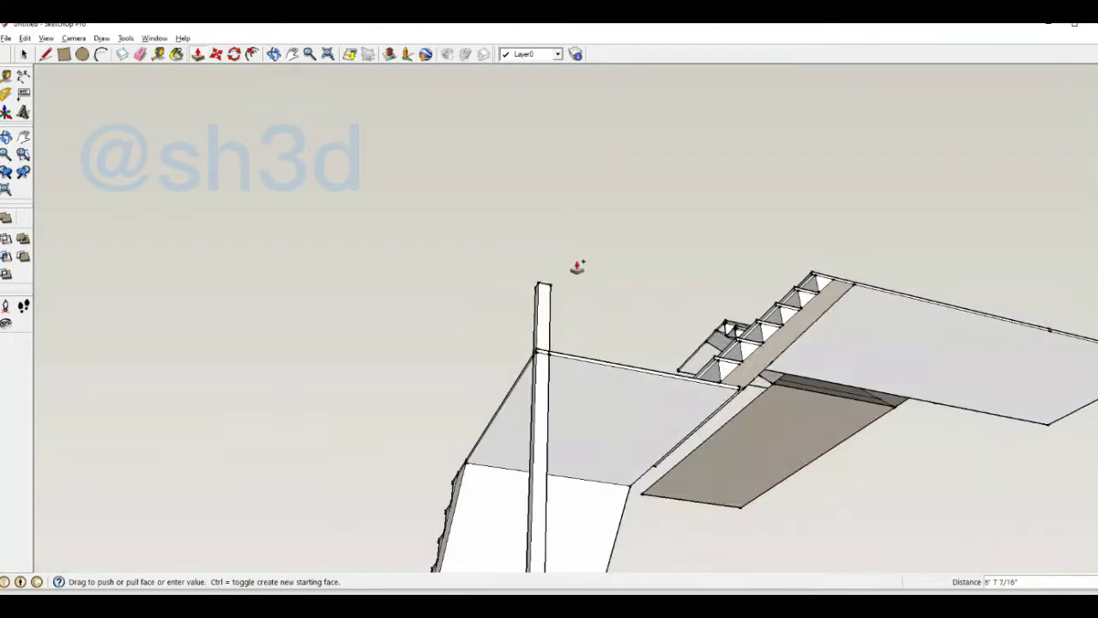
pyautogui.scroll(-3, 520, 257)
pyautogui.scroll(-3, 506, 215)
pyautogui.scroll(3, 498, 289)
pyautogui.scroll(2, 471, 144)
pyautogui.click(471, 145)
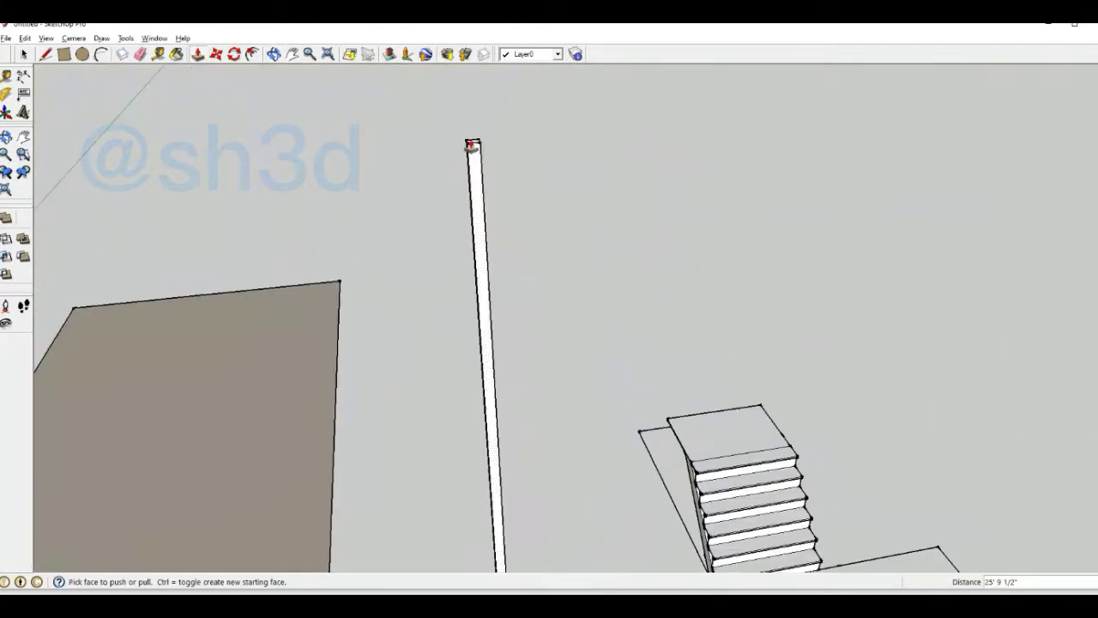
pyautogui.click(492, 247)
pyautogui.scroll(-3, 523, 216)
pyautogui.scroll(3, 718, 277)
pyautogui.scroll(-3, 675, 151)
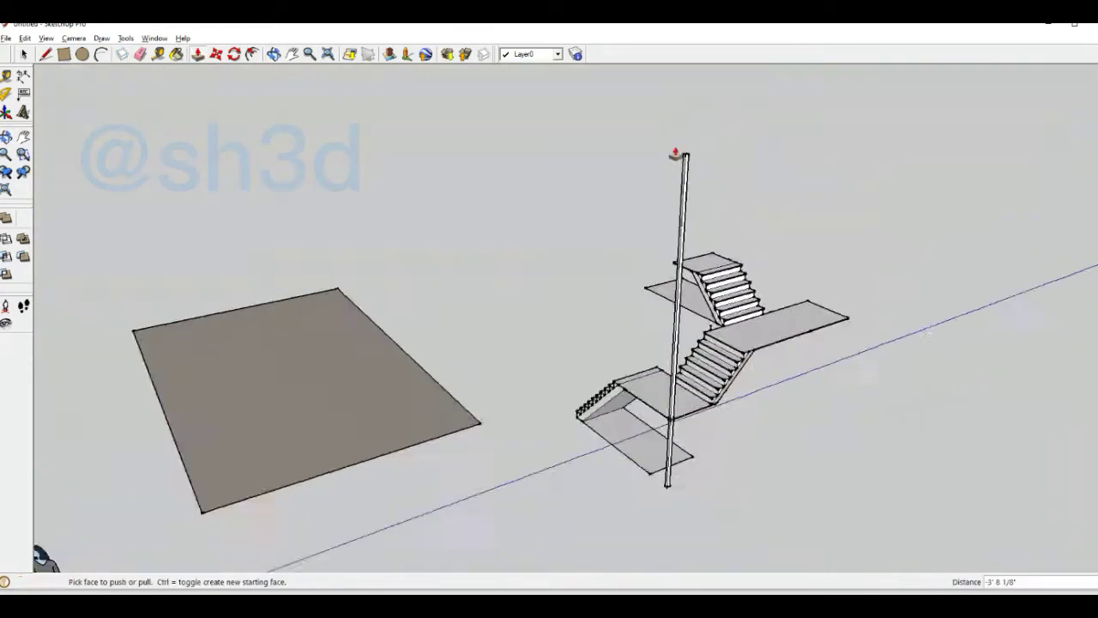
pyautogui.scroll(3, 556, 185)
pyautogui.scroll(-3, 556, 184)
# Step: Check the model from the front view, then save it under its existing name
pyautogui.moveTo(568, 226); pyautogui.dragTo(674, 233, button='middle')
pyautogui.scroll(3, 523, 338)
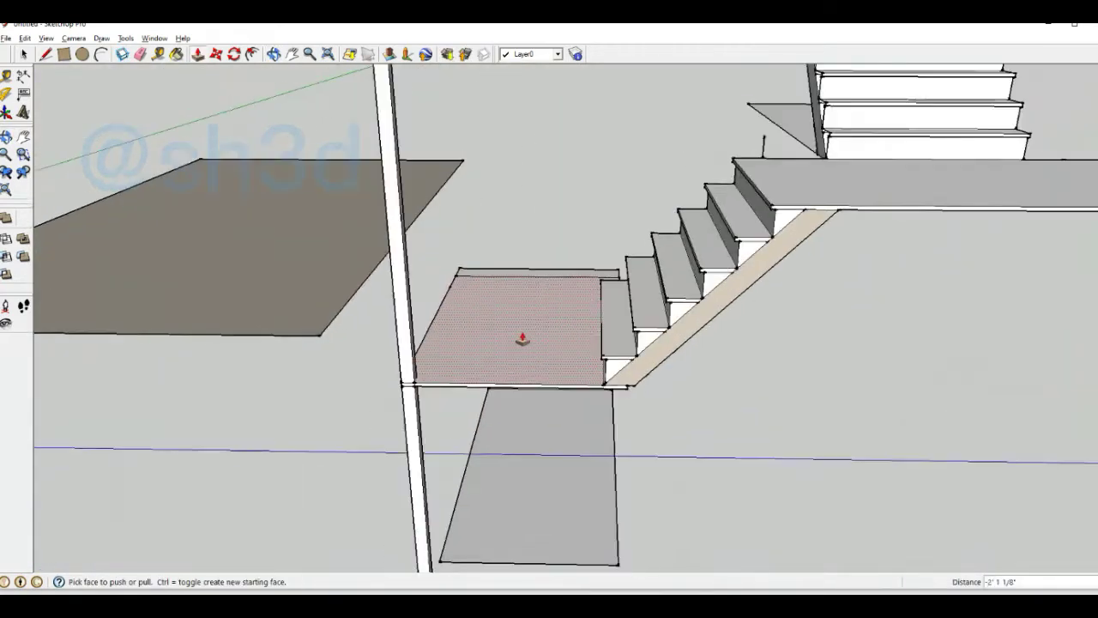
pyautogui.press('f')
pyautogui.moveTo(874, 380); pyautogui.dragTo(160, 71, button='middle')
pyautogui.scroll(-3, 867, 351)
pyautogui.press('Escape')
pyautogui.moveTo(677, 376); pyautogui.dragTo(471, 406, button='middle')
pyautogui.hotkey('ctrl', 's')
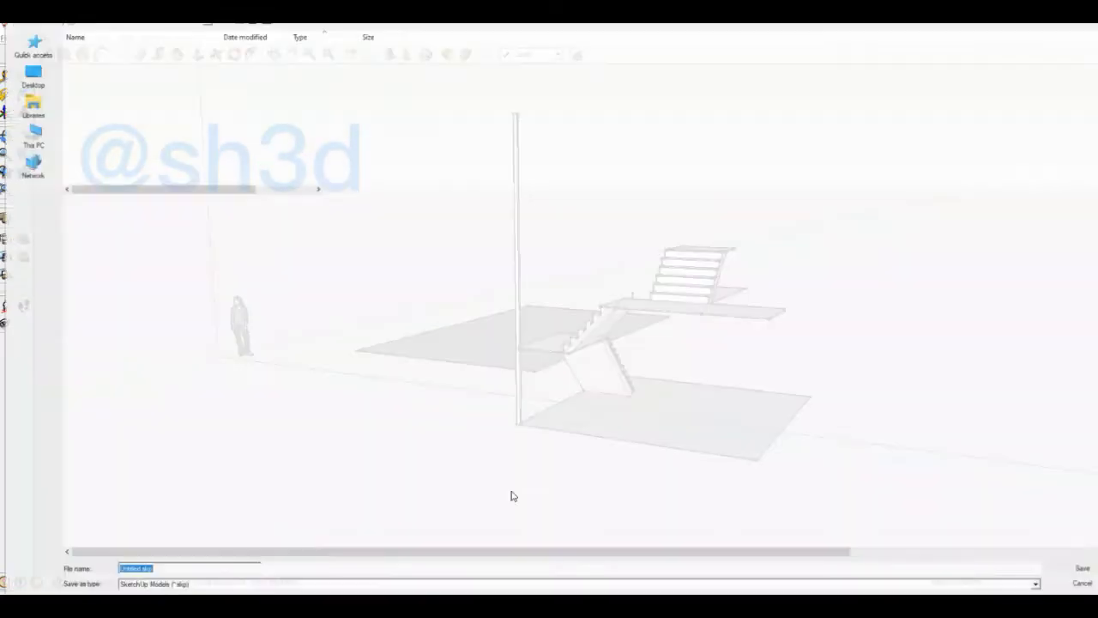
pyautogui.press('Return')
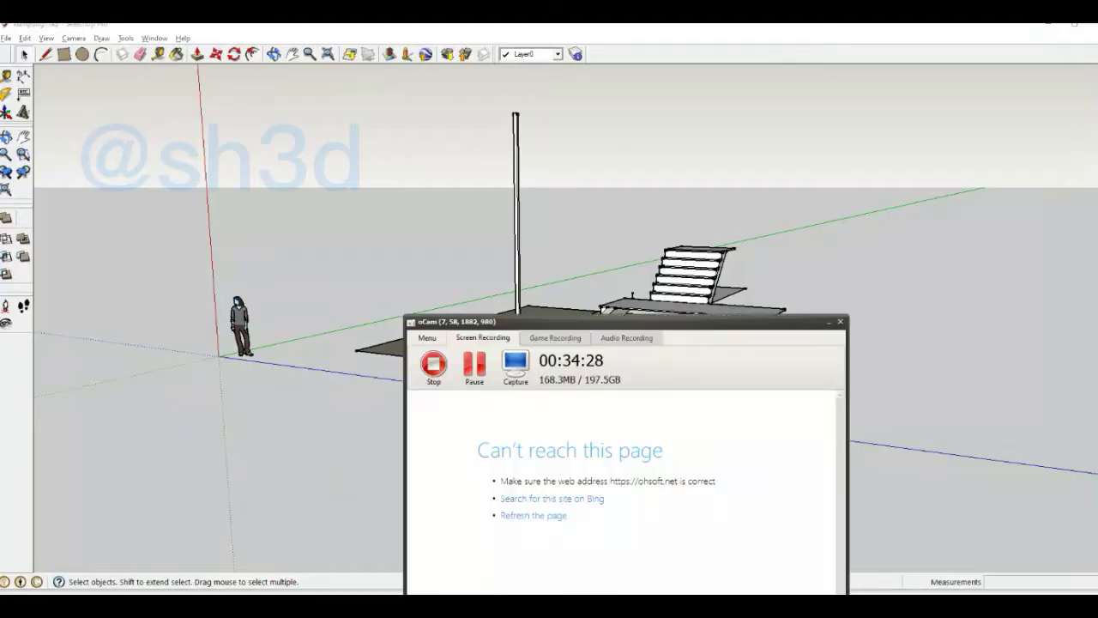
# Step: Cancel the unfinished line and orbit around the stairs, checking the reference house photo
pyautogui.scroll(3, 715, 357)
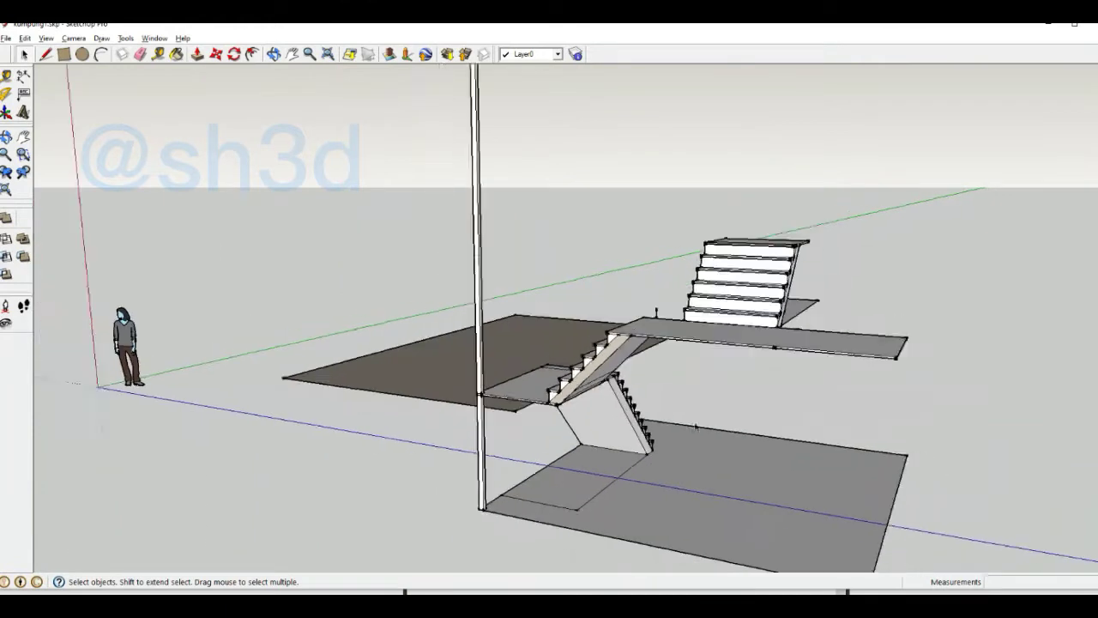
pyautogui.scroll(-1, 678, 283)
pyautogui.scroll(2, 704, 429)
pyautogui.moveTo(674, 503); pyautogui.dragTo(111, 108, button='middle')
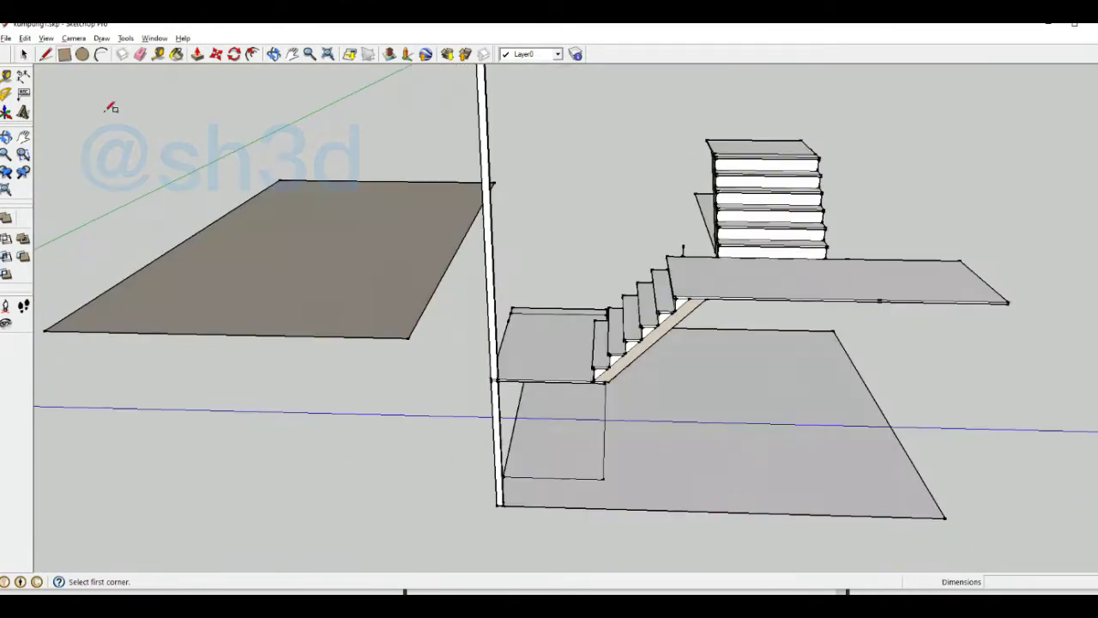
pyautogui.press('Escape')
pyautogui.scroll(3, 687, 309)
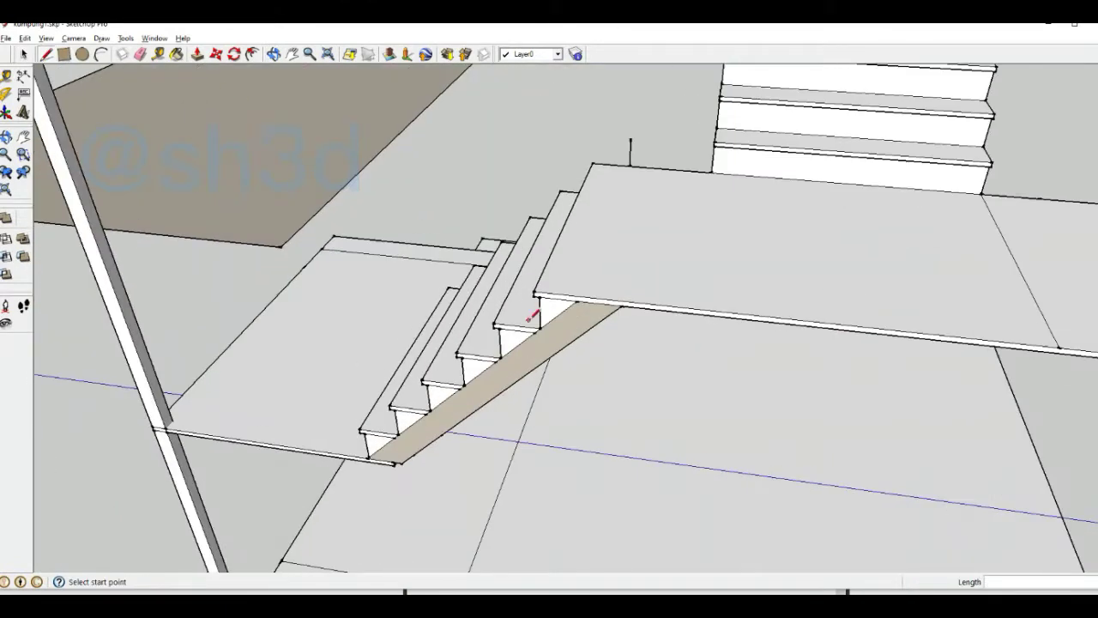
pyautogui.click(197, 54)
pyautogui.moveTo(875, 245)
pyautogui.mouseDown(button='middle')
pyautogui.moveTo(630, 287)
pyautogui.moveTo(257, 172)
pyautogui.mouseUp(button='middle')
pyautogui.scroll(-5, 858, 258)
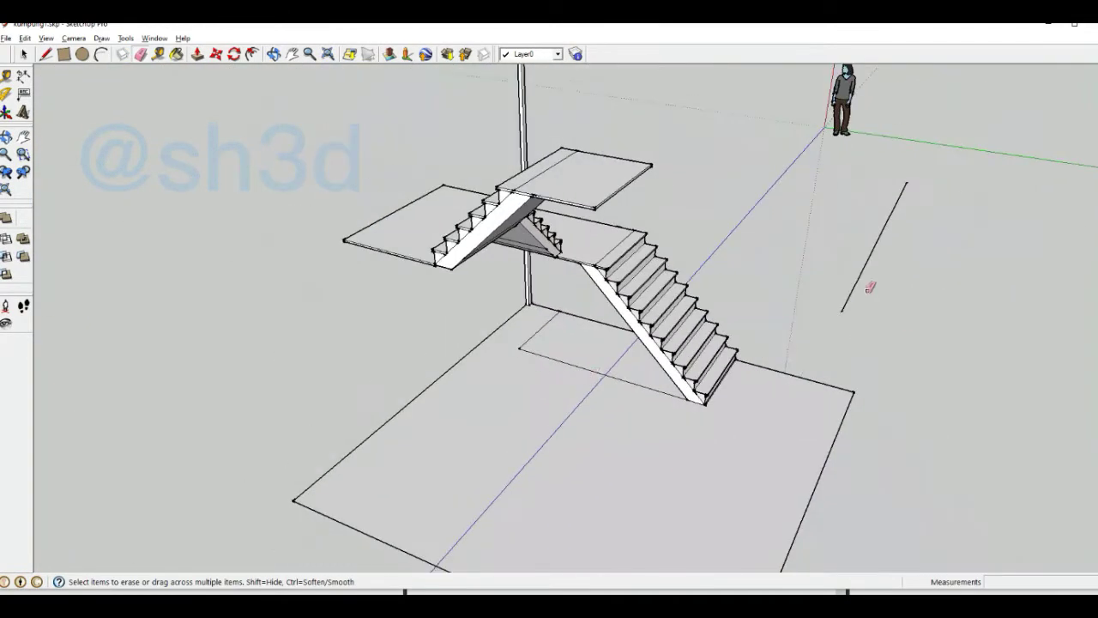
pyautogui.scroll(3, 534, 337)
pyautogui.hotkey('alt', 'Tab')
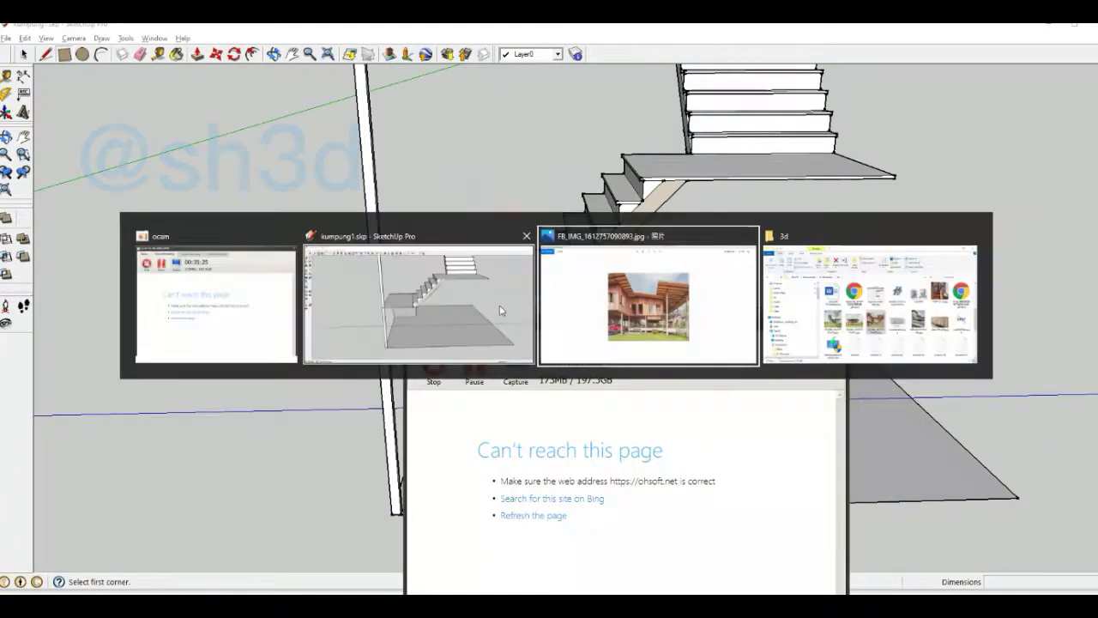
pyautogui.hotkey('alt', 'Tab')
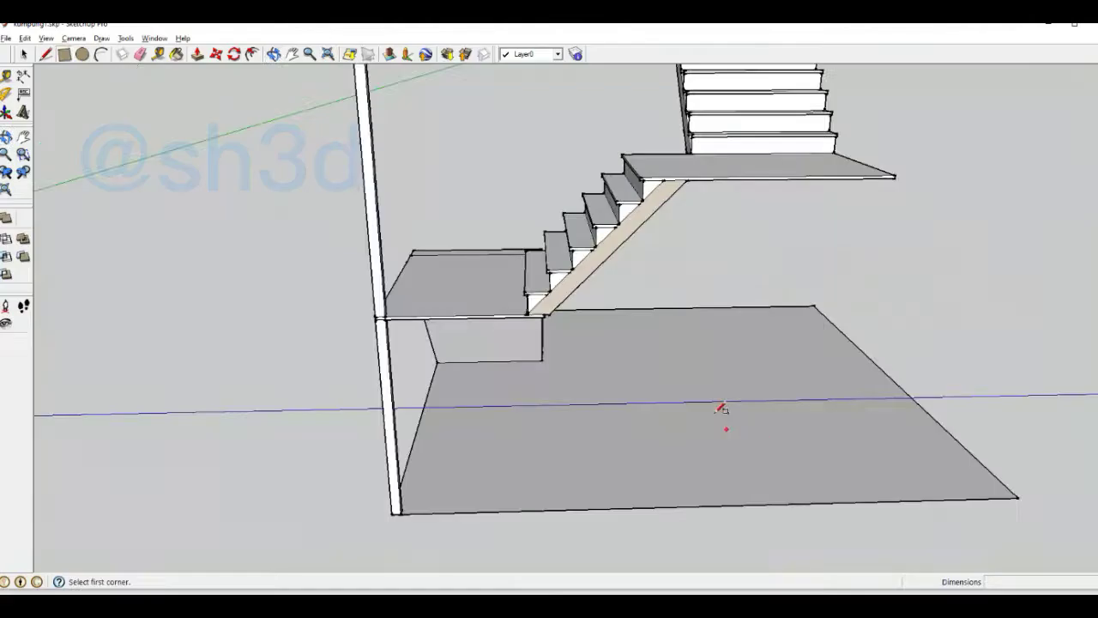
pyautogui.moveTo(724, 404)
pyautogui.mouseDown(button='middle')
pyautogui.moveTo(649, 392)
pyautogui.moveTo(676, 352)
pyautogui.moveTo(674, 270)
pyautogui.mouseUp(button='middle')
# Step: Draw a vertical line from the upper landing's outer corner down to the ground slab
pyautogui.press('l')
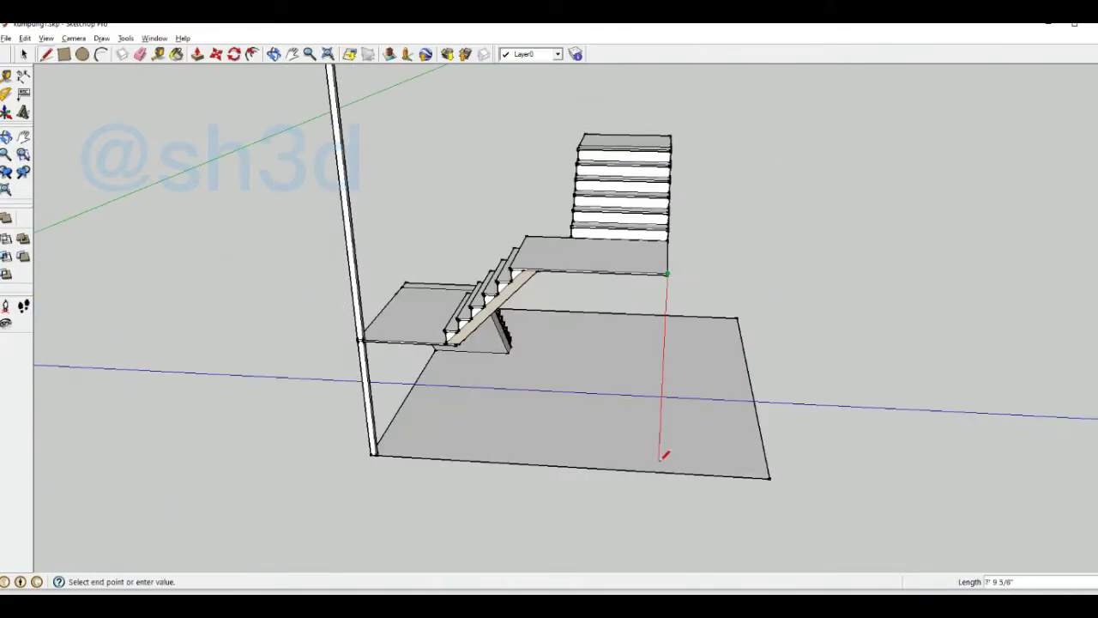
pyautogui.click(662, 455)
pyautogui.press('space')
pyautogui.moveTo(373, 265); pyautogui.dragTo(244, 261, button='middle')
# Step: Place the pasted small rectangle and move it onto the slab edge
pyautogui.scroll(5, 768, 510)
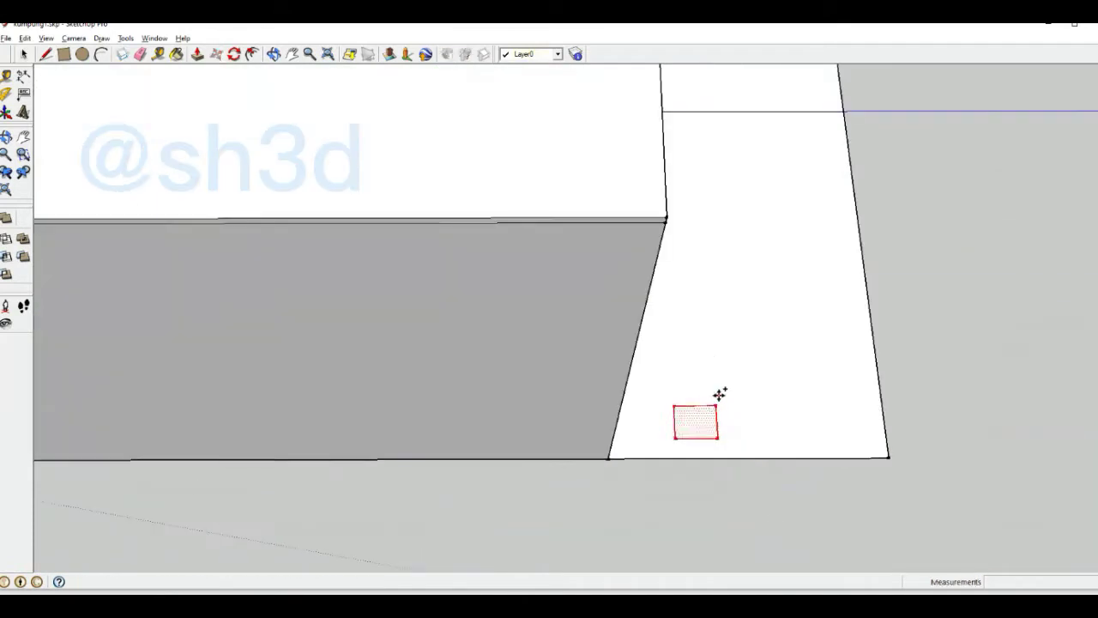
pyautogui.scroll(2, 717, 464)
pyautogui.click(712, 457)
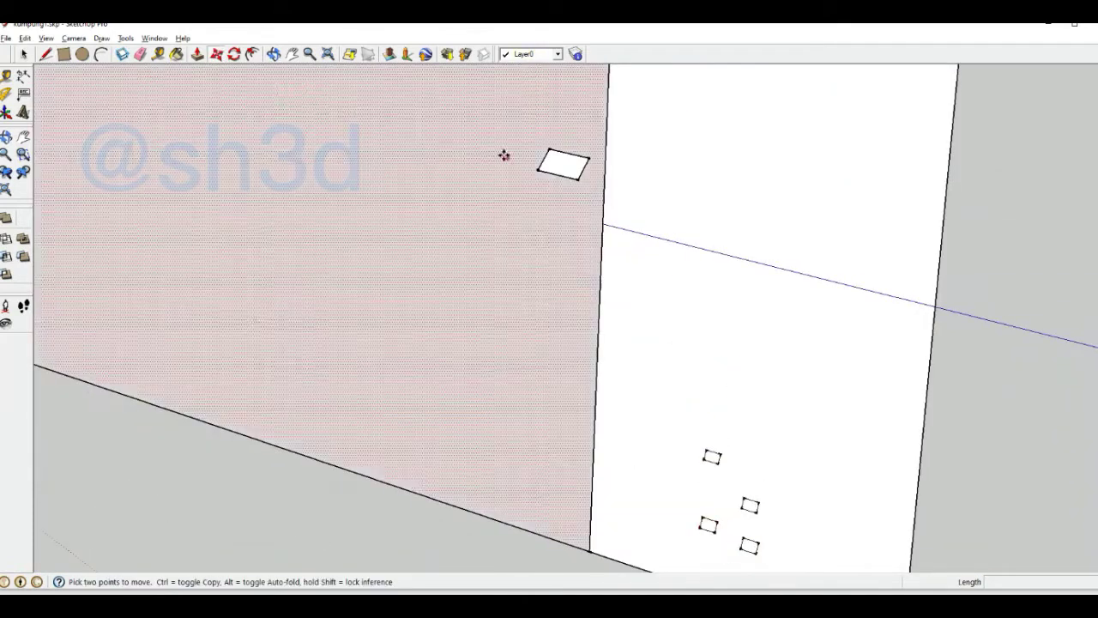
pyautogui.click(606, 498)
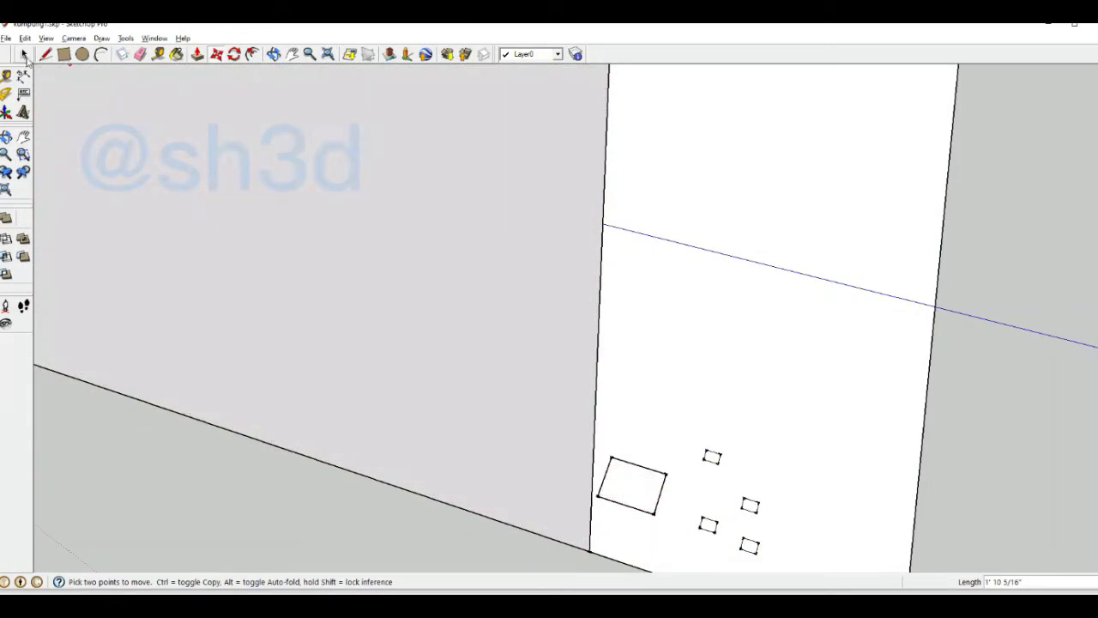
pyautogui.click(603, 536)
pyautogui.press('space')
# Step: Place a copy of the small rectangle beside the first on the slab edge
pyautogui.scroll(-5, 603, 536)
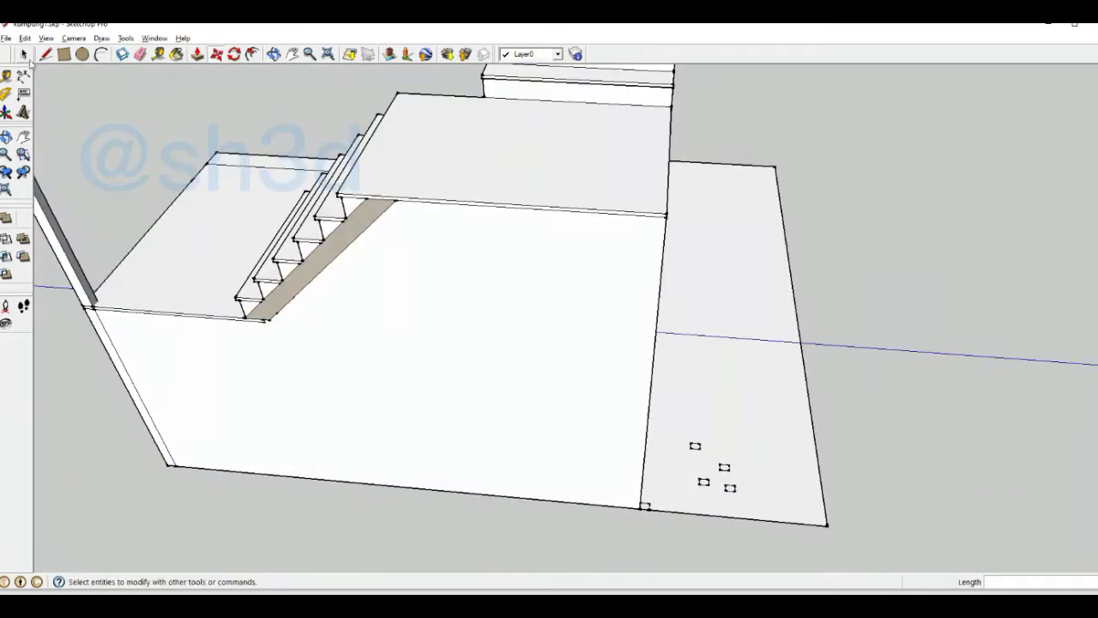
pyautogui.scroll(4, 687, 481)
pyautogui.scroll(2, 708, 536)
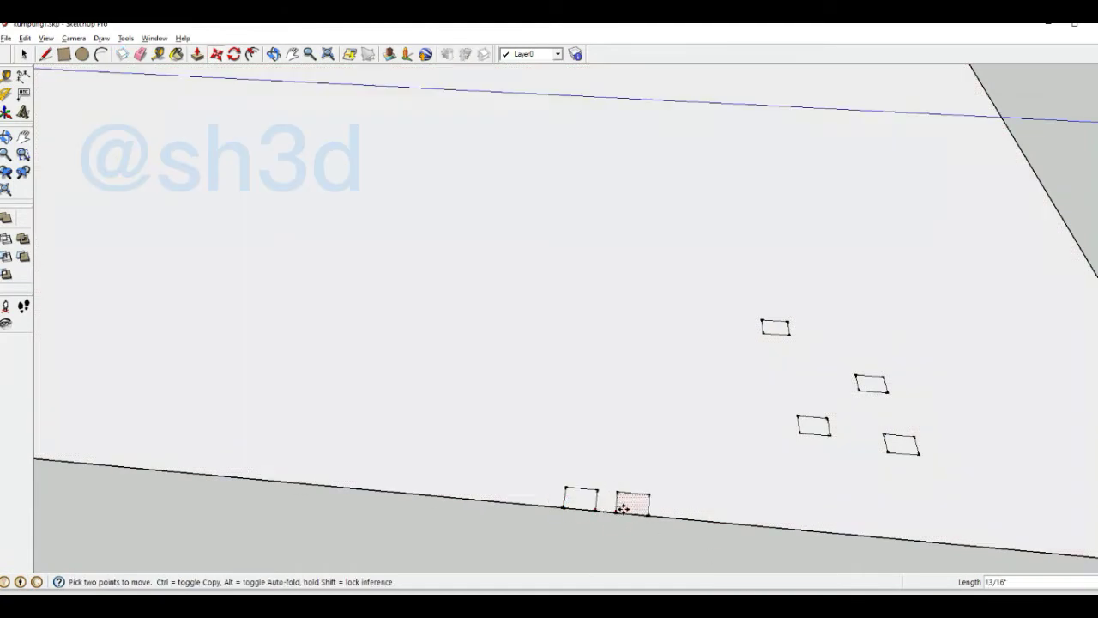
pyautogui.click(627, 503)
pyautogui.press('p')
pyautogui.scroll(-5, 341, 294)
# Step: Recess the small square face into the post top and finish the line at the post
pyautogui.moveTo(522, 215); pyautogui.dragTo(642, 140, button='middle')
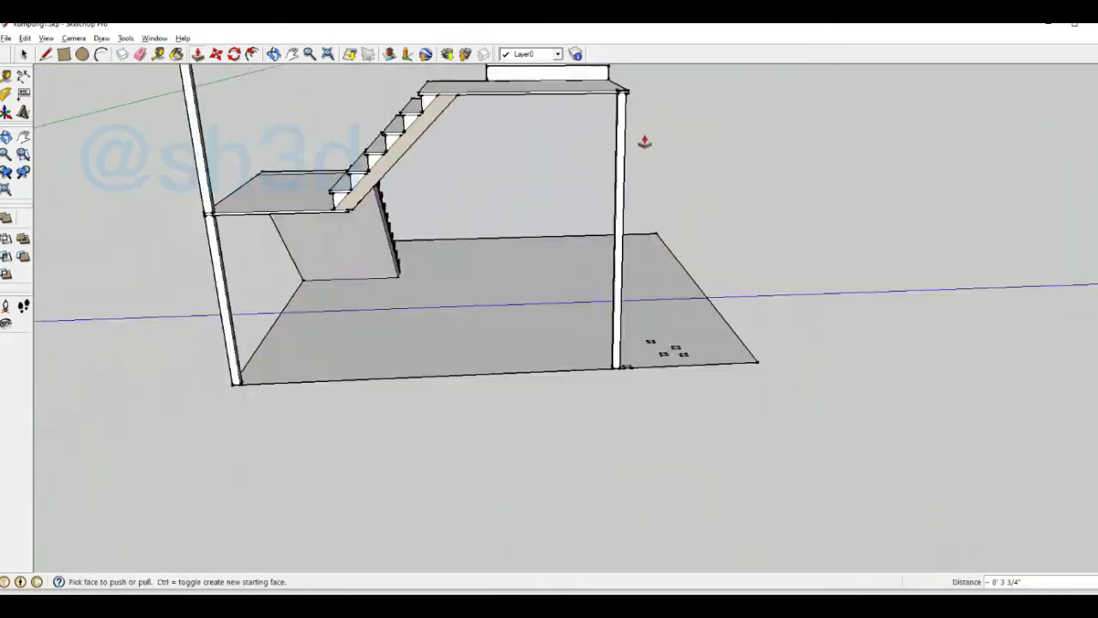
pyautogui.scroll(5, 549, 205)
pyautogui.scroll(3, 480, 423)
pyautogui.scroll(-5, 481, 423)
pyautogui.scroll(5, 719, 537)
pyautogui.click(719, 538)
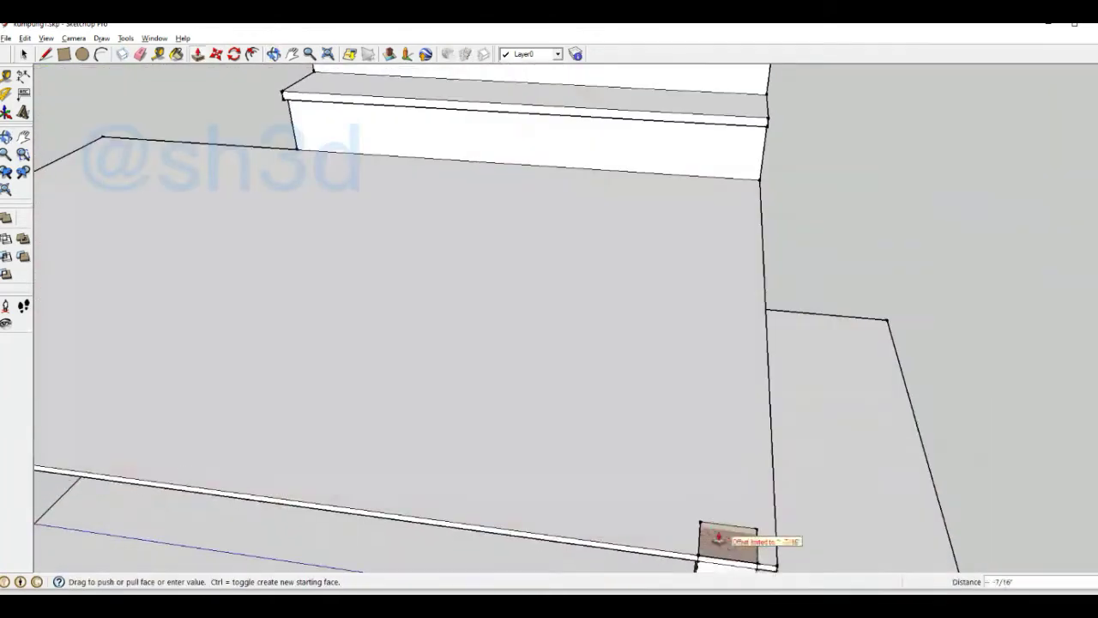
pyautogui.click(723, 534)
pyautogui.scroll(-4, 724, 530)
pyautogui.scroll(4, 431, 352)
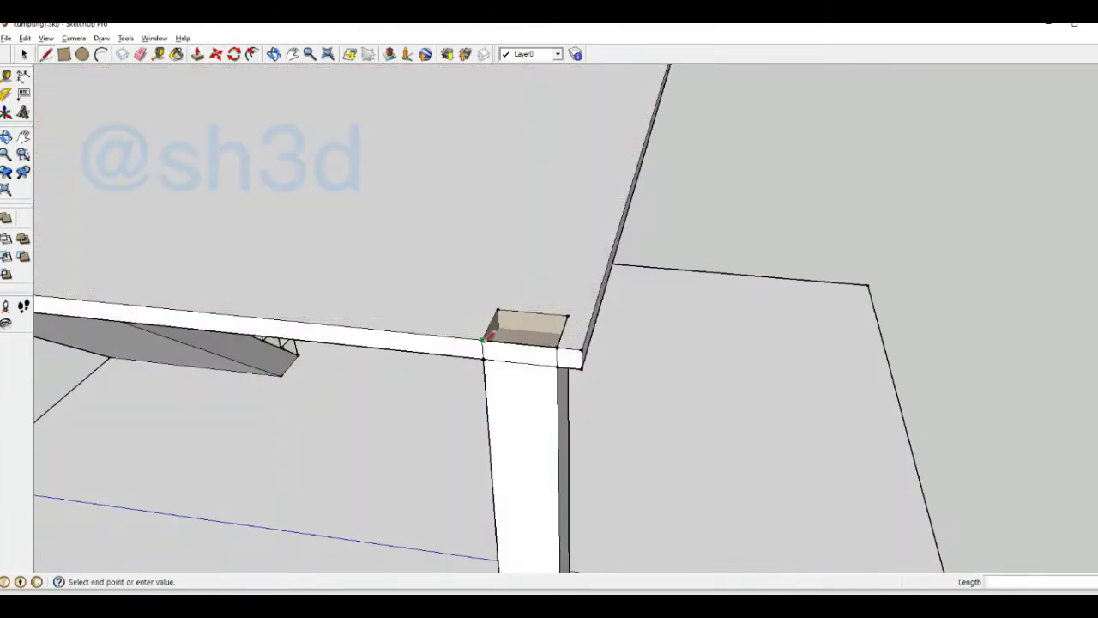
pyautogui.click(485, 339)
pyautogui.scroll(-5, 515, 337)
# Step: Paste the copied rectangle at the stringer corner and another on the stringer edge
pyautogui.press('m')
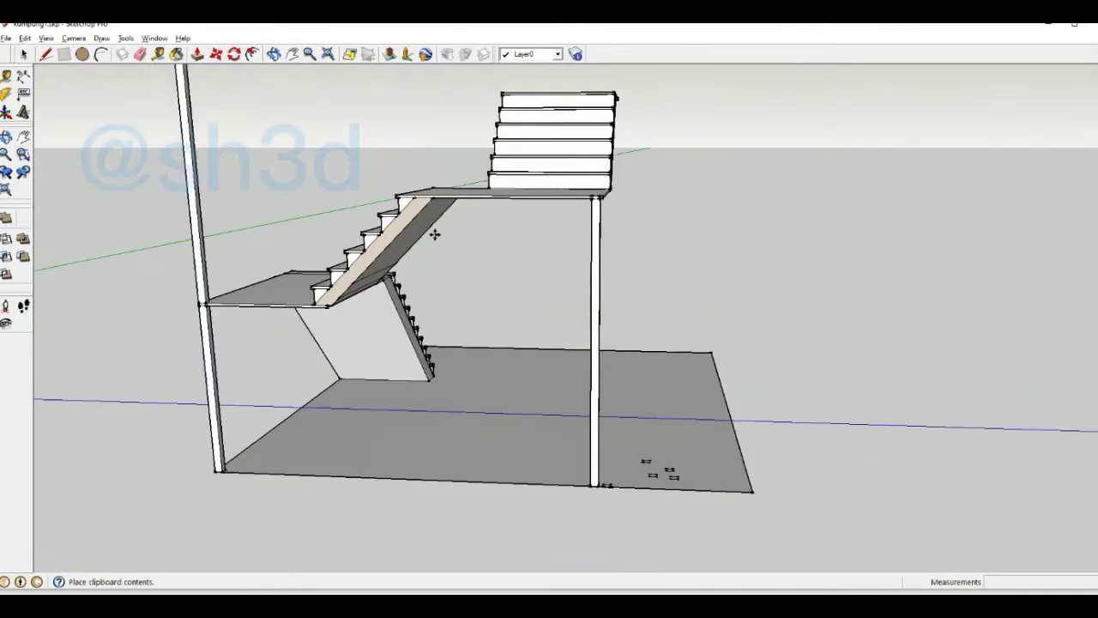
pyautogui.scroll(4, 437, 223)
pyautogui.scroll(2, 437, 144)
pyautogui.scroll(2, 446, 163)
pyautogui.scroll(2, 454, 177)
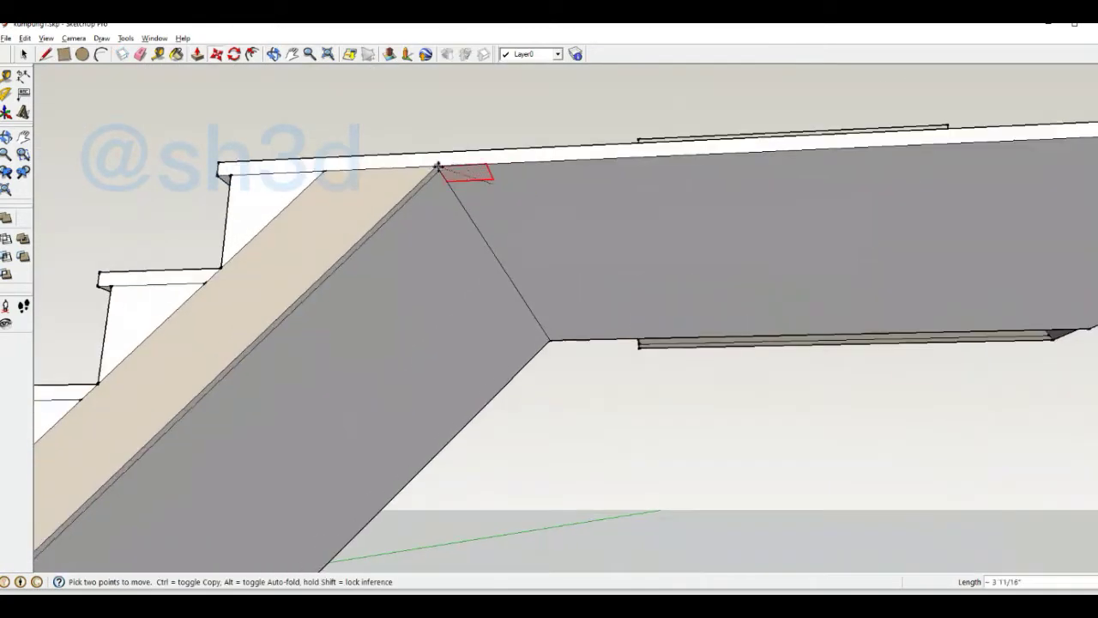
pyautogui.scroll(2, 623, 299)
pyautogui.hotkey('ctrl', 'v')
pyautogui.scroll(-5, 579, 342)
pyautogui.scroll(5, 429, 338)
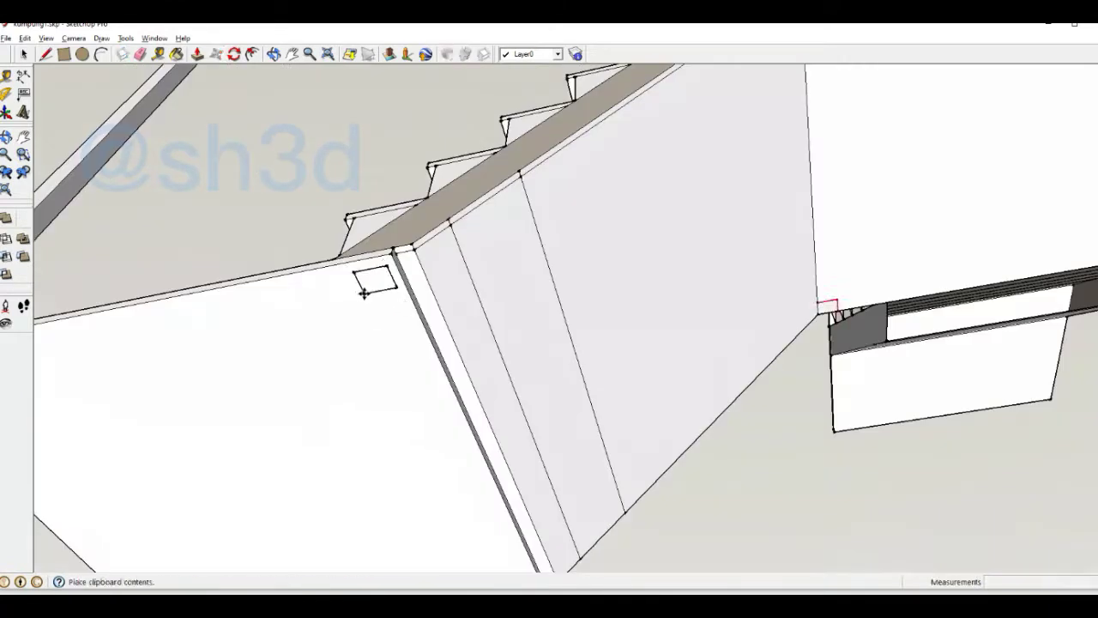
pyautogui.scroll(-2, 390, 256)
pyautogui.click(360, 290)
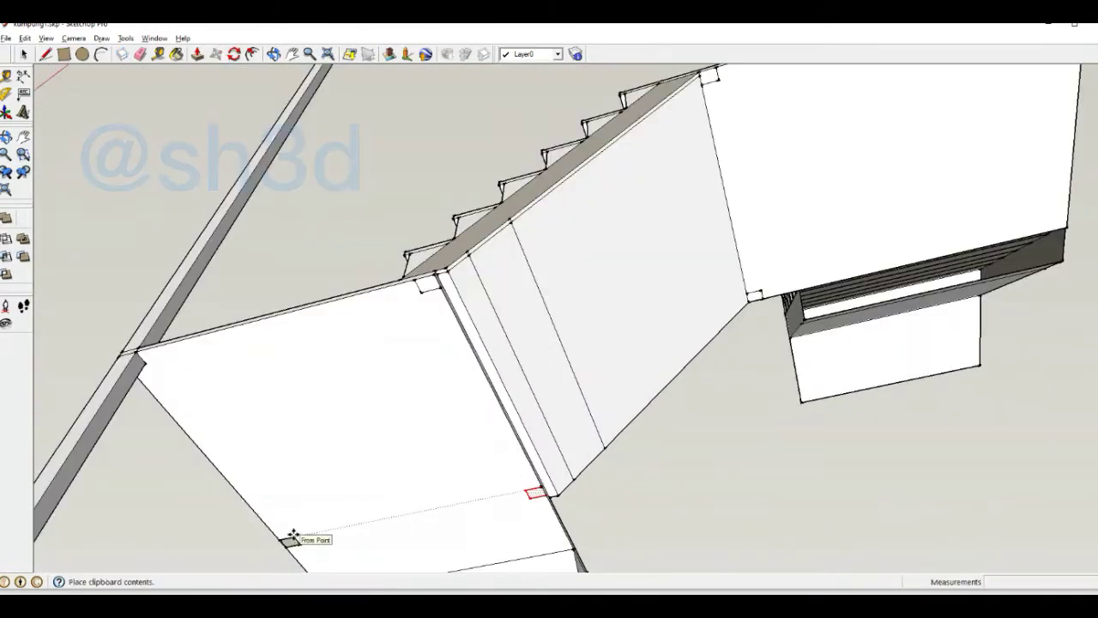
pyautogui.click(293, 536)
# Step: Pull a new post down from the upper landing toward the ground slab
pyautogui.scroll(3, 360, 506)
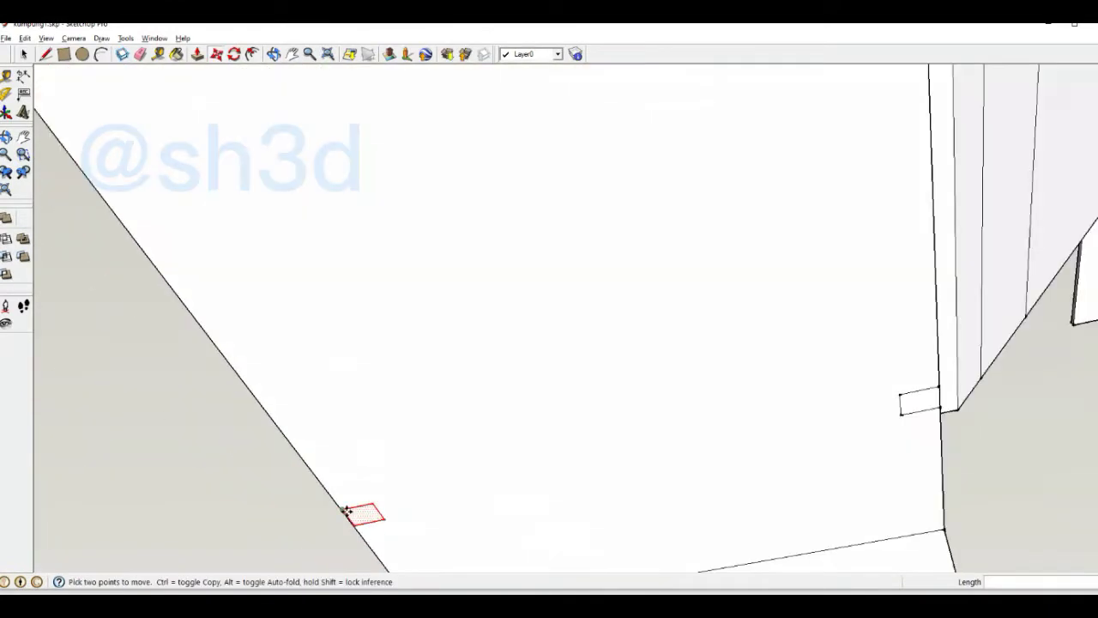
pyautogui.scroll(-3, 420, 174)
pyautogui.scroll(-3, 527, 284)
pyautogui.moveTo(526, 283)
pyautogui.mouseDown(button='middle')
pyautogui.moveTo(480, 363)
pyautogui.moveTo(488, 546)
pyautogui.moveTo(525, 275)
pyautogui.mouseUp(button='middle')
pyautogui.moveTo(564, 348); pyautogui.dragTo(635, 456, button='middle')
pyautogui.moveTo(686, 249); pyautogui.dragTo(687, 404)
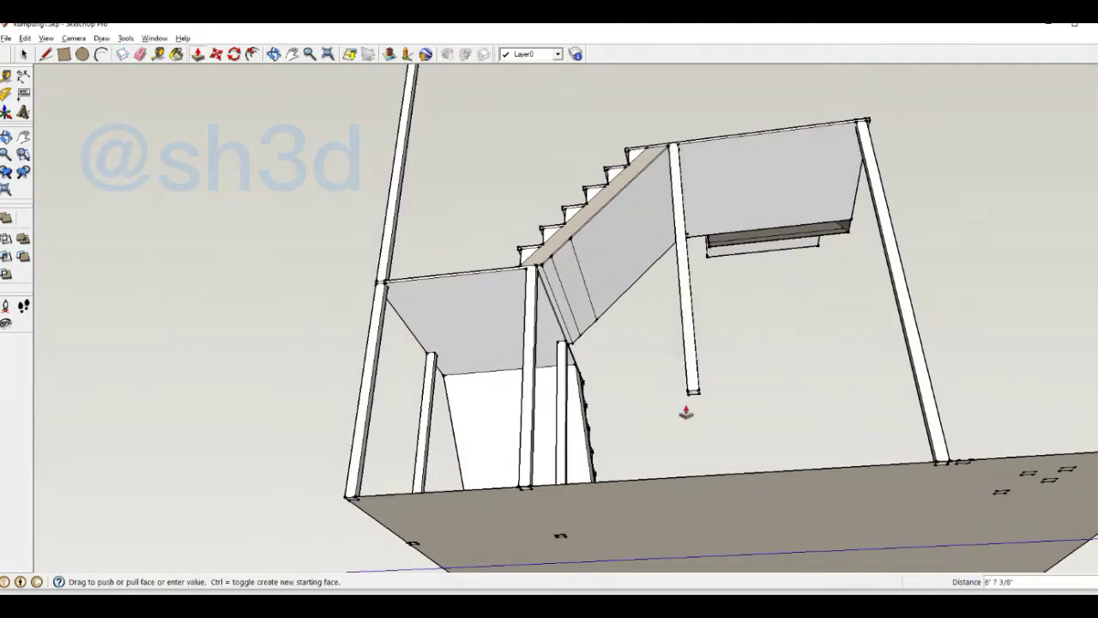
pyautogui.moveTo(686, 404)
pyautogui.mouseDown(button='middle')
pyautogui.moveTo(686, 233)
pyautogui.moveTo(778, 379)
pyautogui.moveTo(875, 245)
pyautogui.mouseUp(button='middle')
# Step: Look under the landing from a side view and paste the copied piece into the model
pyautogui.scroll(5, 876, 246)
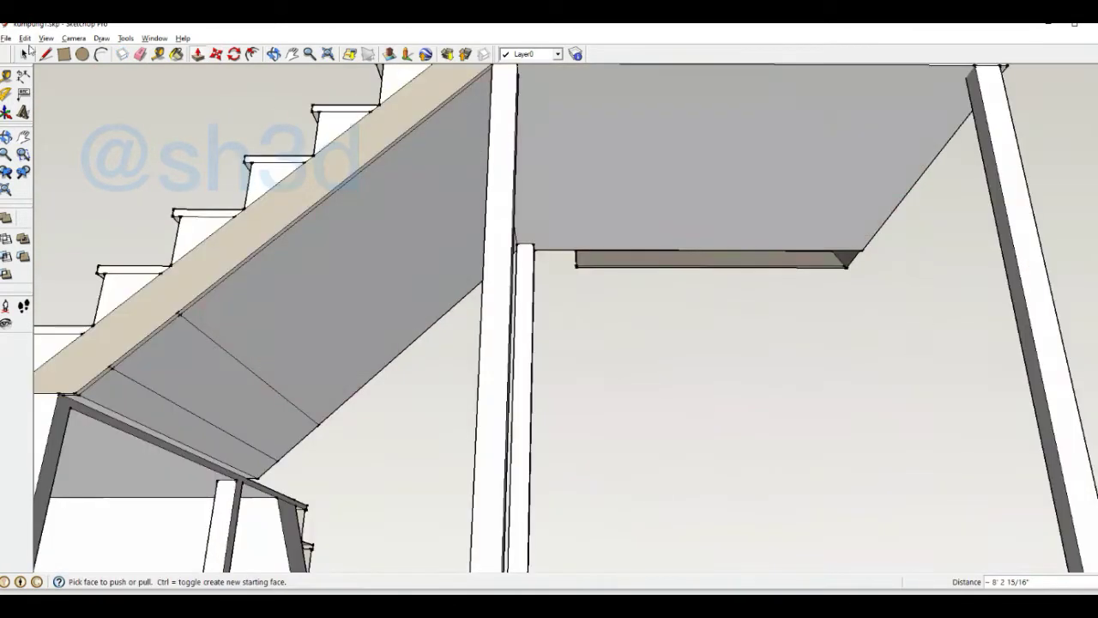
pyautogui.scroll(2, 858, 237)
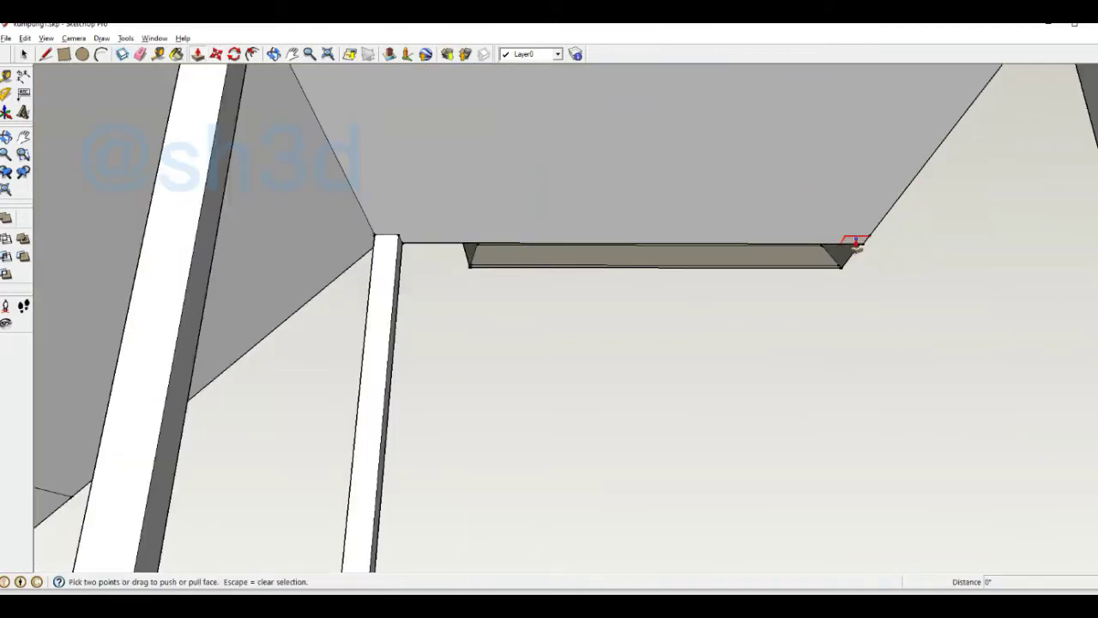
pyautogui.scroll(-3, 855, 243)
pyautogui.moveTo(846, 237)
pyautogui.mouseDown(button='middle')
pyautogui.moveTo(846, 417)
pyautogui.moveTo(834, 114)
pyautogui.moveTo(620, 111)
pyautogui.moveTo(581, 335)
pyautogui.mouseUp(button='middle')
pyautogui.scroll(5, 866, 421)
pyautogui.scroll(-5, 620, 111)
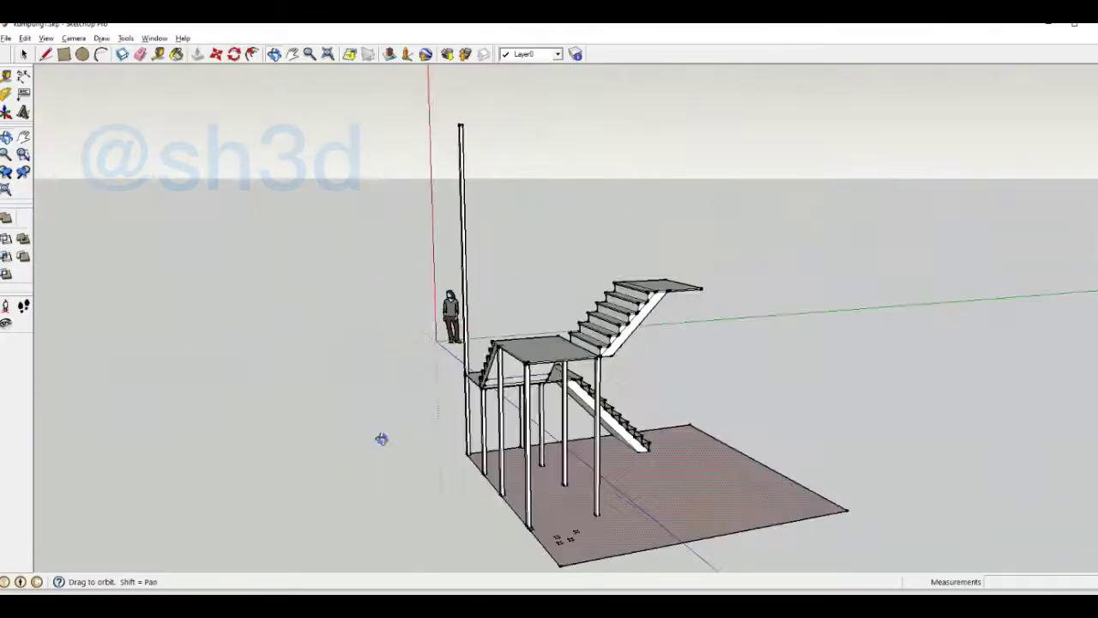
pyautogui.moveTo(381, 441)
pyautogui.mouseDown(button='middle')
pyautogui.moveTo(289, 351)
pyautogui.moveTo(498, 397)
pyautogui.moveTo(595, 316)
pyautogui.mouseUp(button='middle')
pyautogui.scroll(5, 594, 316)
pyautogui.hotkey('ctrl', 'v')
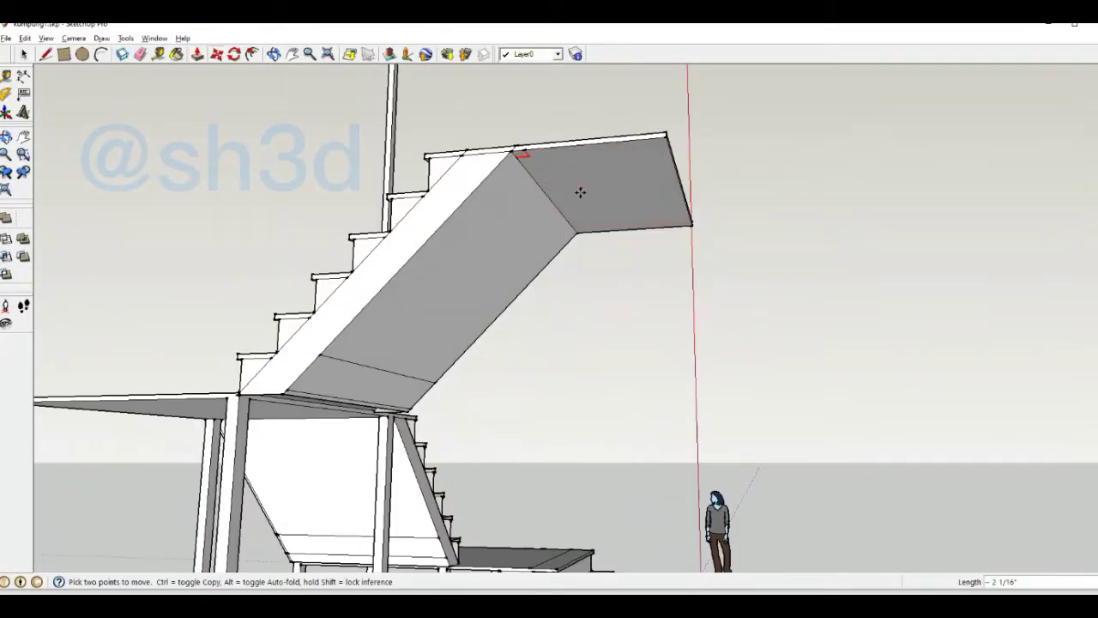
# Step: Orbit around the staircase to bring the upper landing's underside corners into view
pyautogui.moveTo(581, 192); pyautogui.dragTo(505, 232, button='middle')
pyautogui.scroll(5, 549, 204)
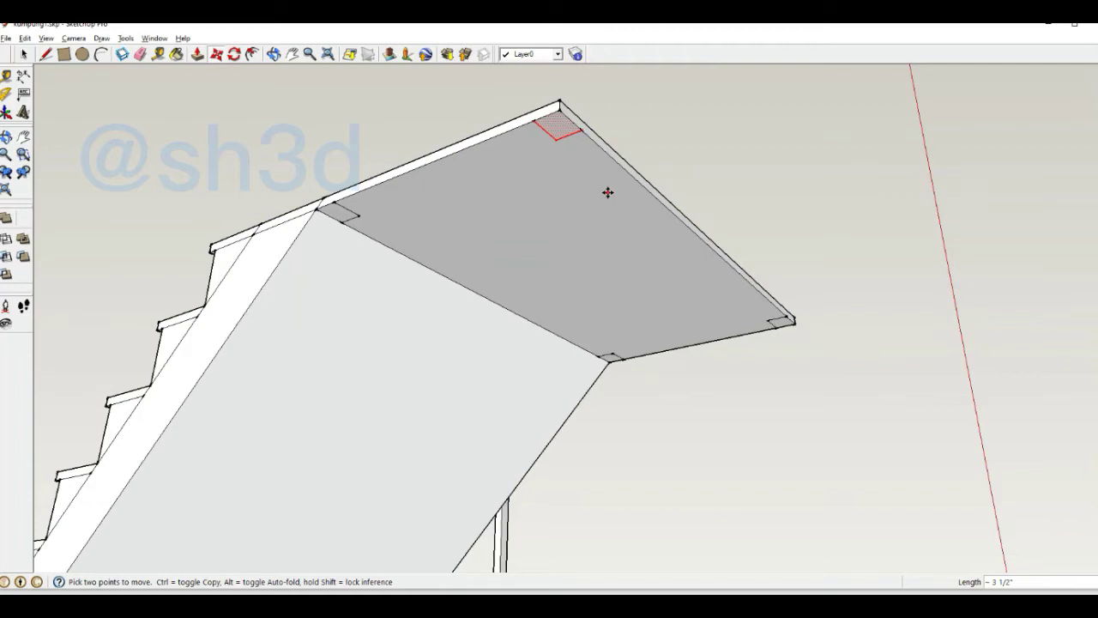
pyautogui.moveTo(702, 227); pyautogui.dragTo(480, 82, button='middle')
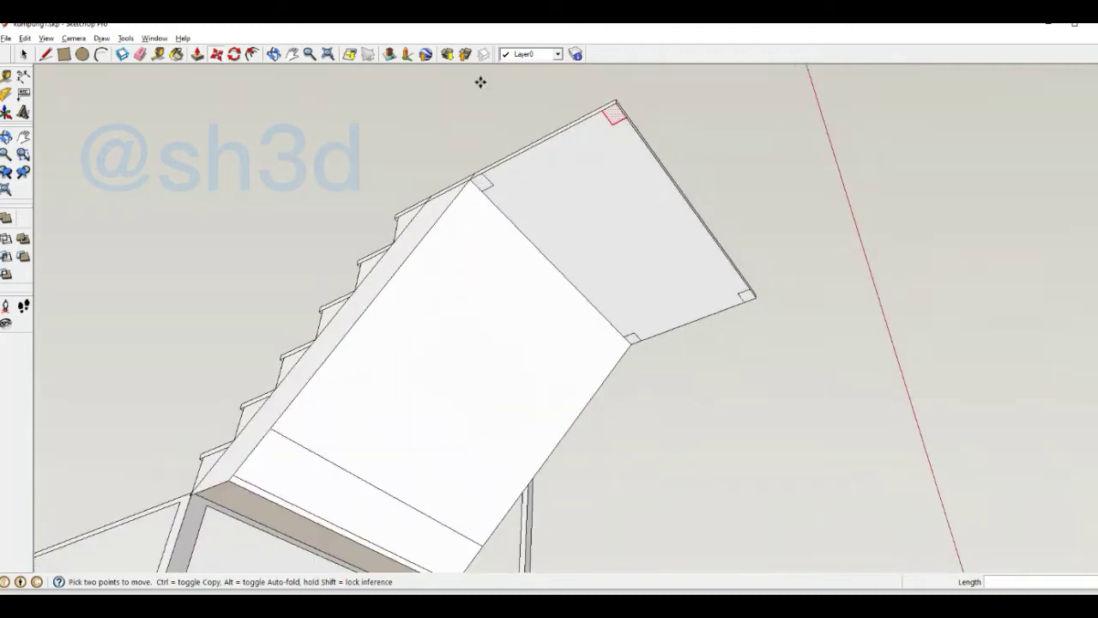
pyautogui.scroll(2, 494, 192)
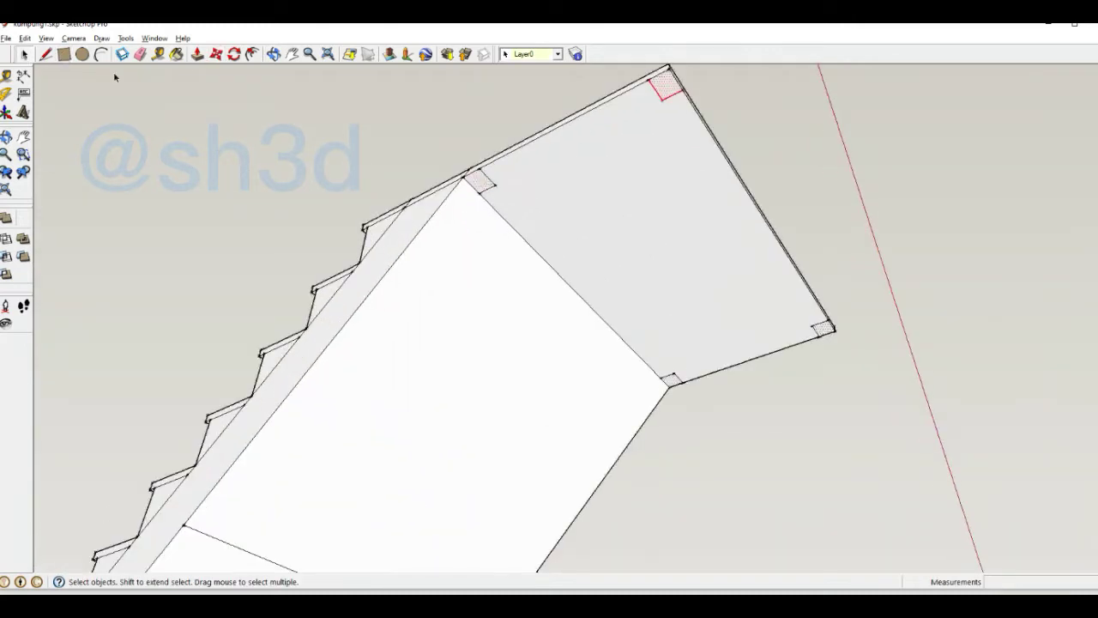
# Step: Pull a landing corner square down about 11' 4 1/16" into a column on the slab
pyautogui.scroll(-5, 654, 270)
pyautogui.moveTo(640, 372); pyautogui.dragTo(630, 277, button='middle')
pyautogui.scroll(5, 662, 393)
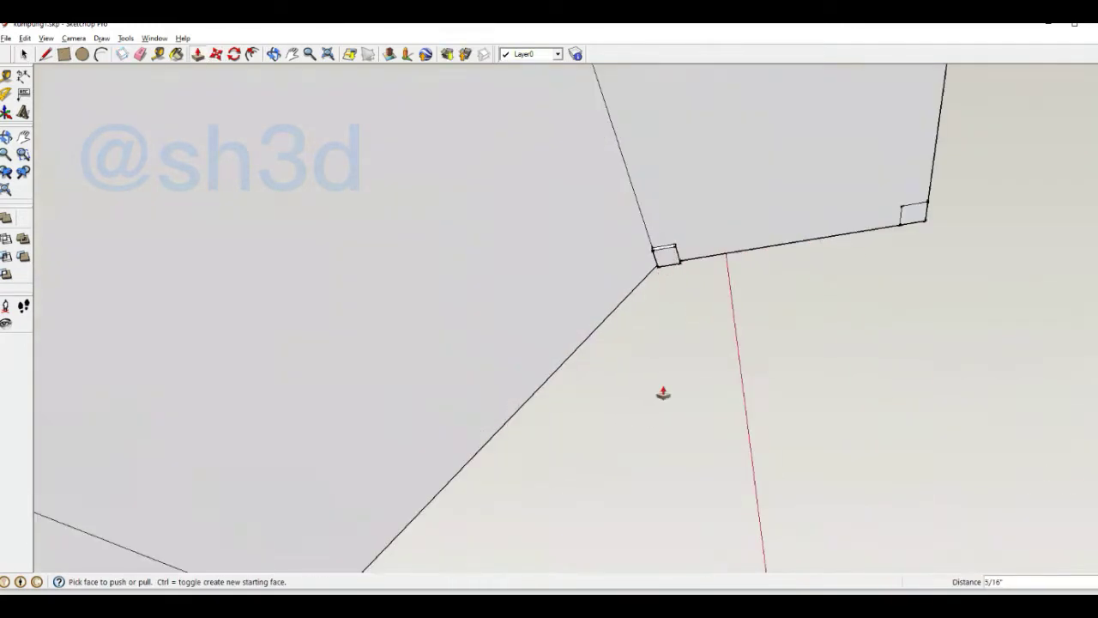
pyautogui.scroll(-8, 681, 361)
pyautogui.scroll(2, 727, 250)
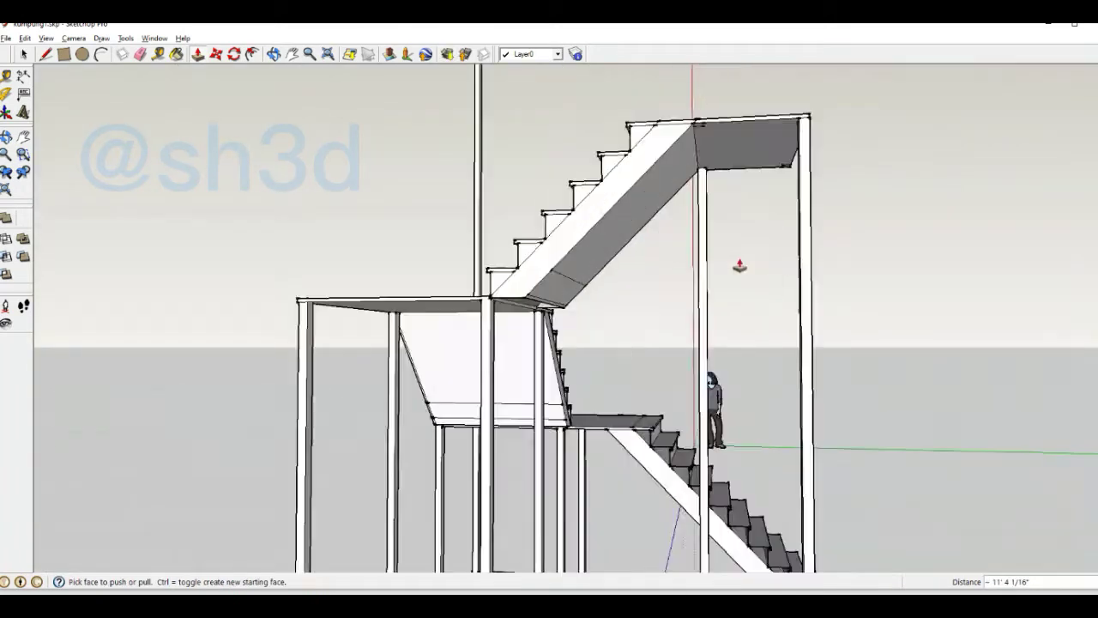
pyautogui.scroll(-2, 791, 318)
pyautogui.scroll(-2, 773, 258)
pyautogui.scroll(3, 777, 253)
pyautogui.scroll(-4, 792, 446)
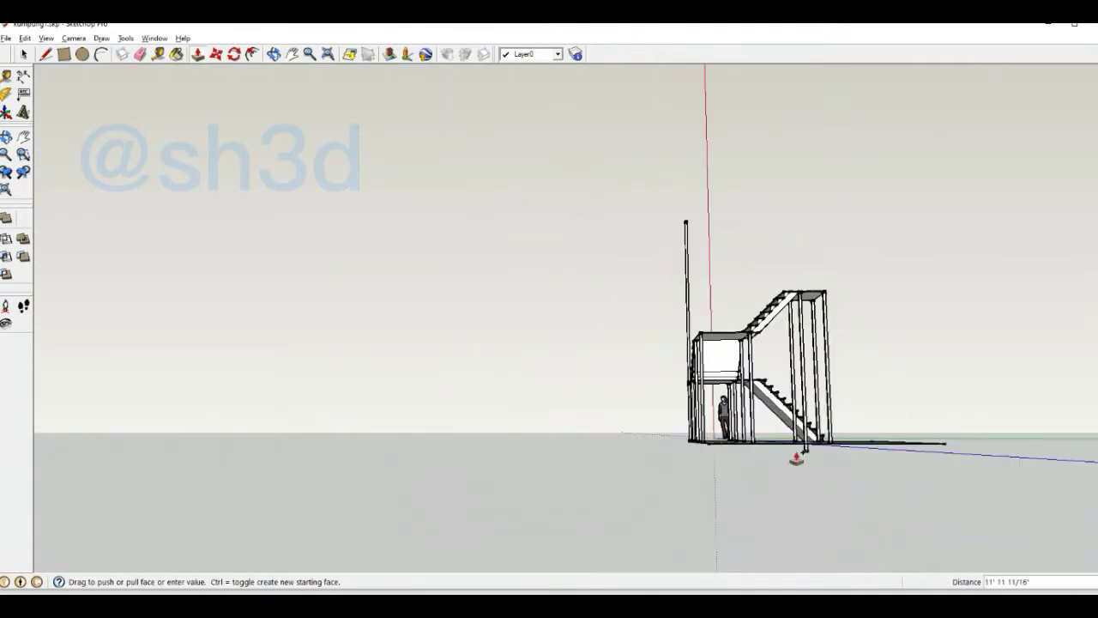
pyautogui.scroll(4, 775, 417)
pyautogui.moveTo(792, 449)
pyautogui.mouseDown(button='middle')
pyautogui.moveTo(775, 417)
pyautogui.moveTo(935, 449)
pyautogui.mouseUp(button='middle')
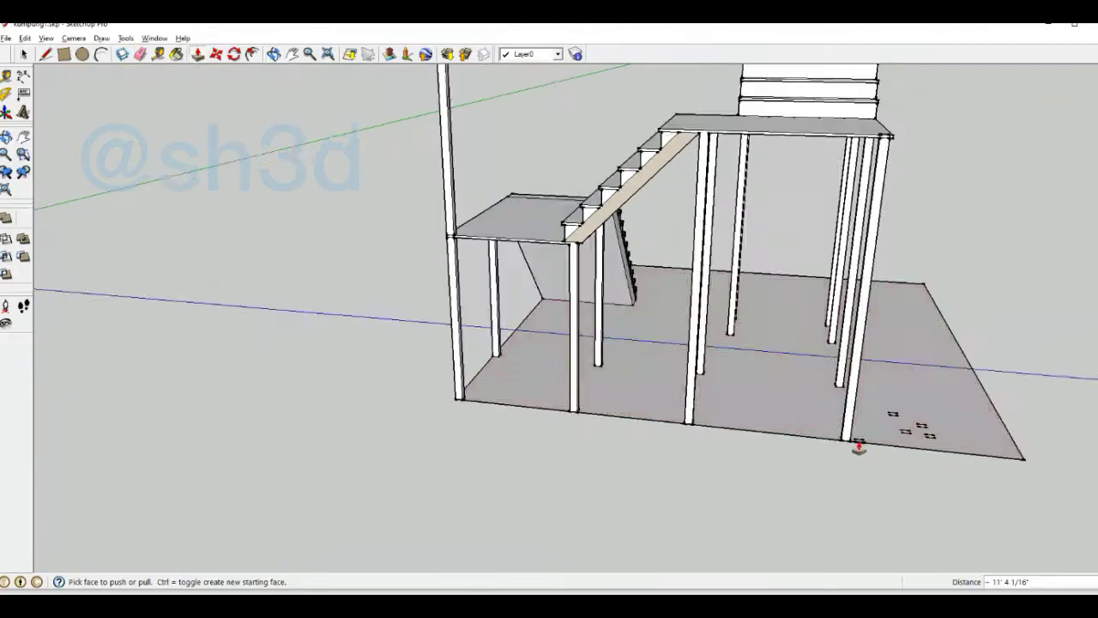
# Step: Orbit to review the new columns and compare them with the reference house photo
pyautogui.scroll(3, 855, 449)
pyautogui.scroll(-5, 739, 154)
pyautogui.moveTo(739, 154); pyautogui.dragTo(760, 346, button='middle')
pyautogui.hotkey('alt', 'Tab')
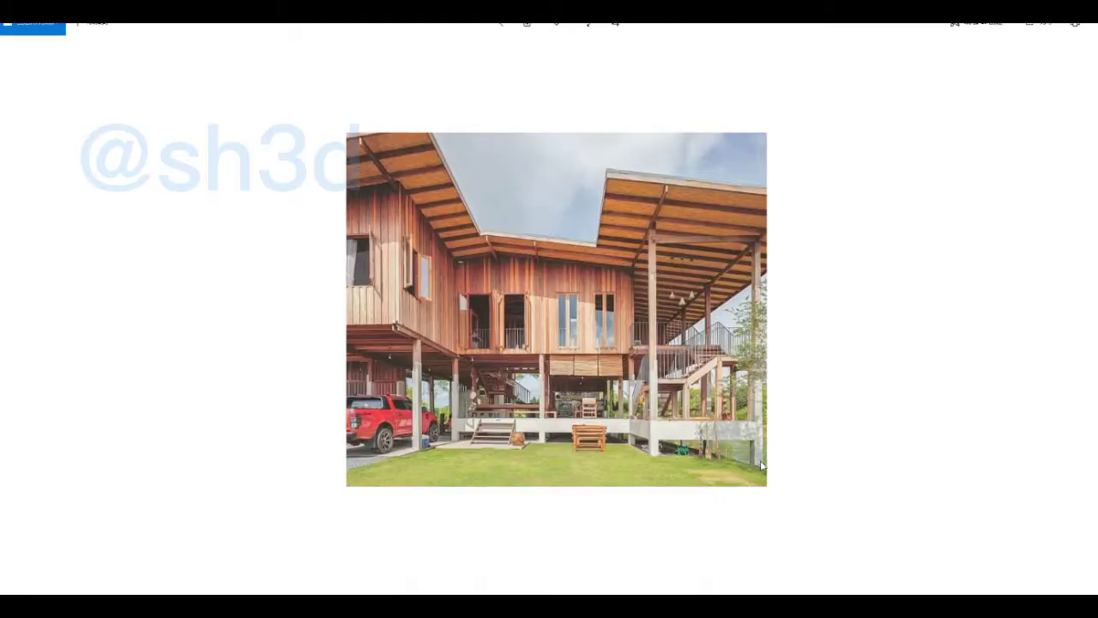
pyautogui.hotkey('alt', 'Tab')
# Step: Select the tall pole and inspect the structure from under the stairs and farther out
pyautogui.moveTo(807, 153); pyautogui.dragTo(702, 189)
pyautogui.moveTo(702, 189); pyautogui.dragTo(912, 405, button='middle')
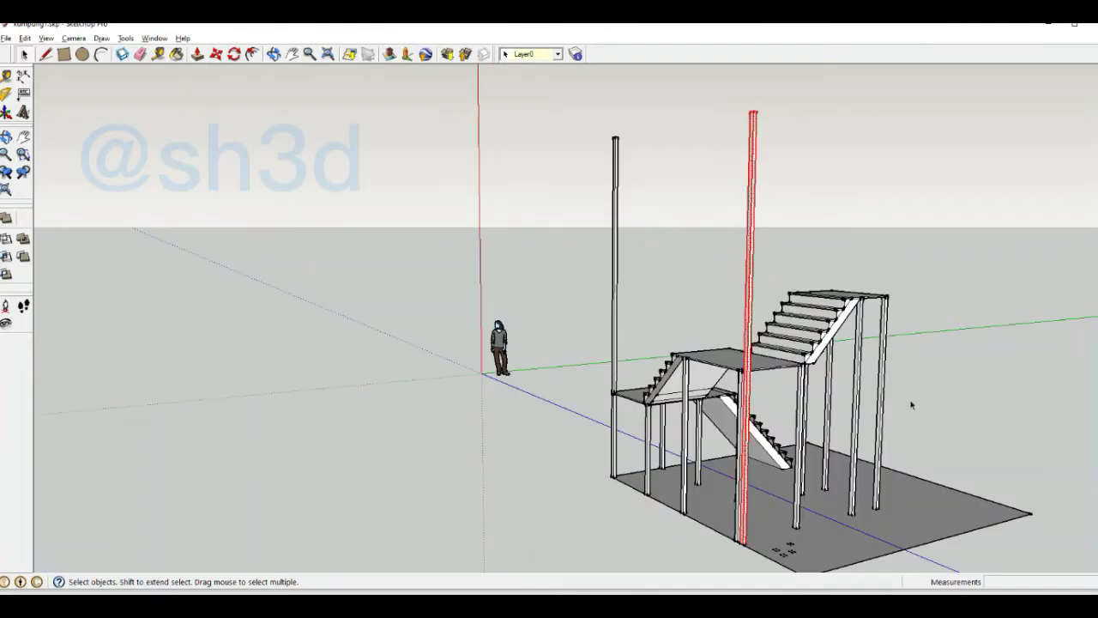
pyautogui.scroll(5, 880, 512)
pyautogui.scroll(-5, 919, 521)
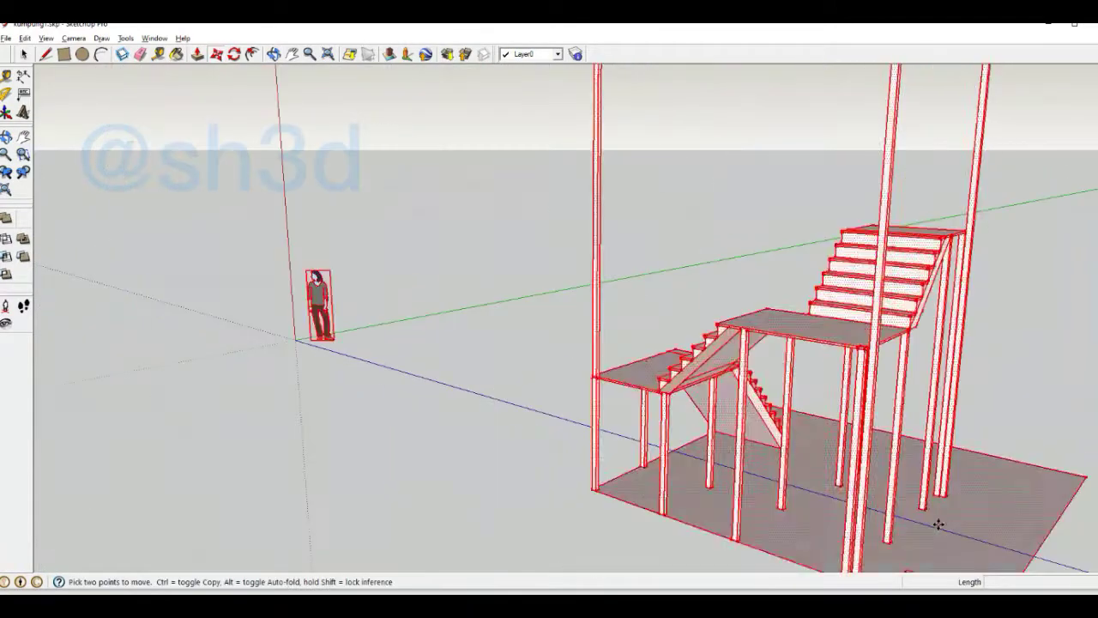
pyautogui.moveTo(939, 522); pyautogui.dragTo(944, 506, button='middle')
pyautogui.moveTo(858, 533); pyautogui.dragTo(944, 522, button='middle')
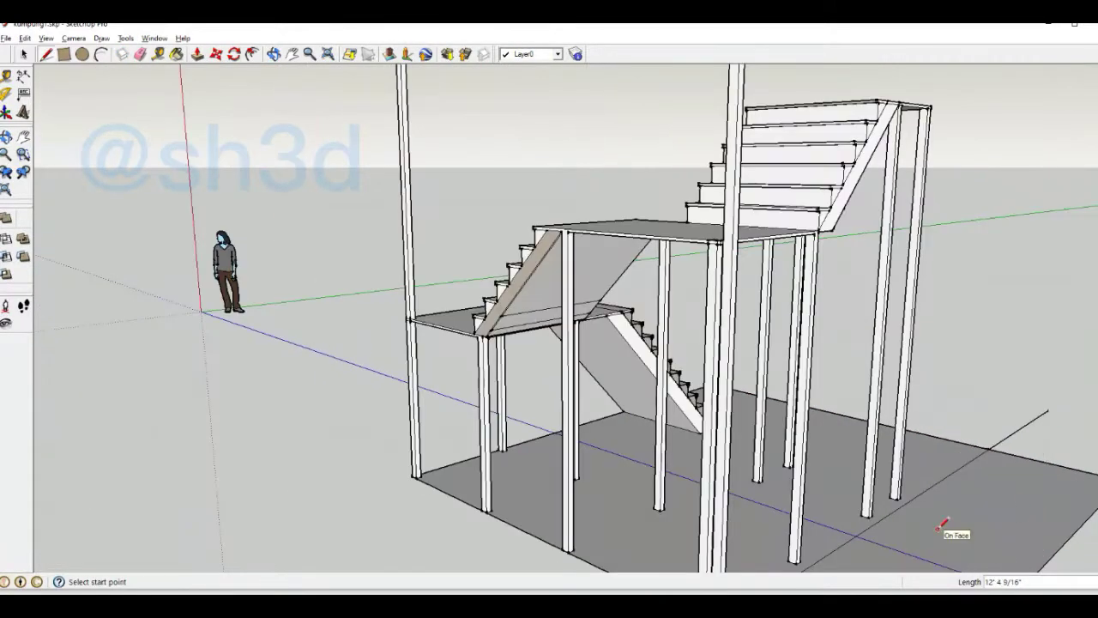
pyautogui.scroll(5, 944, 522)
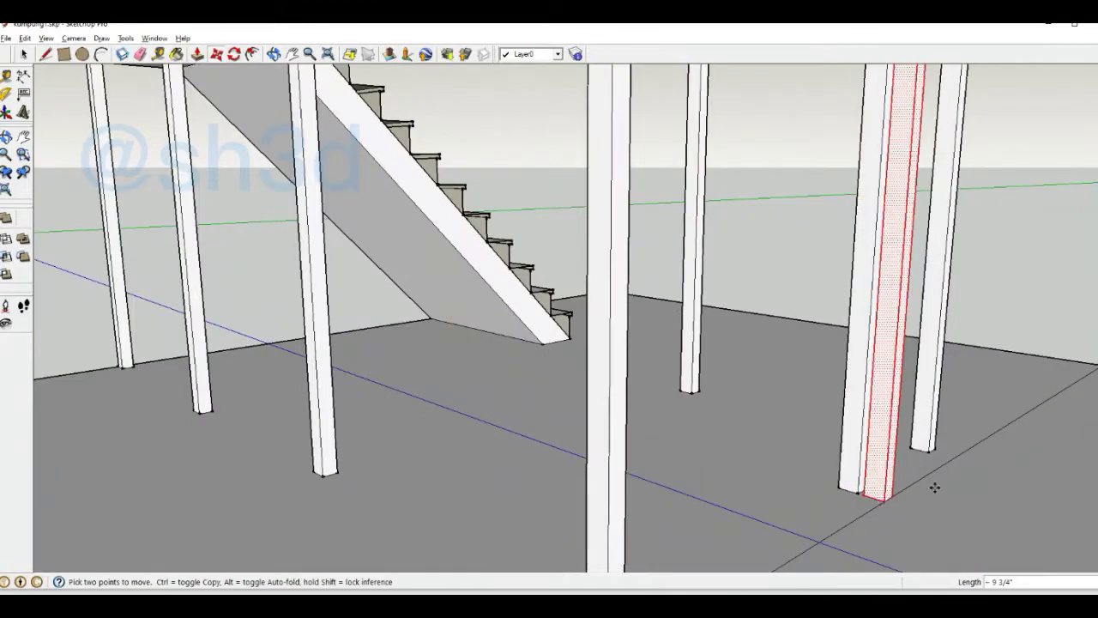
pyautogui.scroll(-5, 789, 463)
pyautogui.moveTo(978, 521); pyautogui.dragTo(885, 466, button='middle')
pyautogui.scroll(-5, 884, 466)
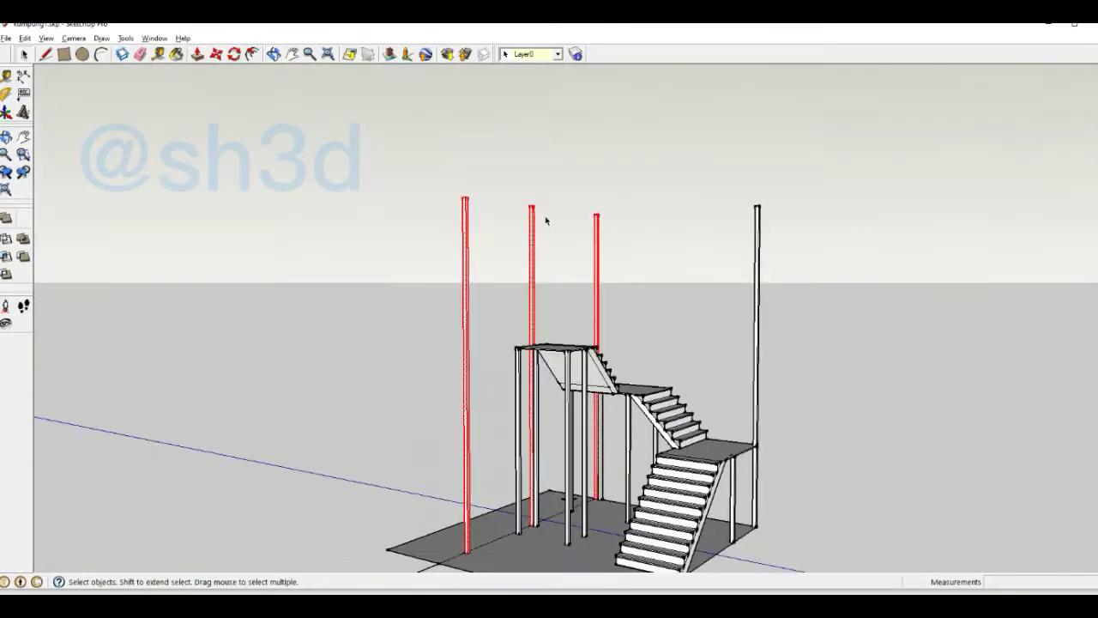
# Step: Select the tall poles, paste copies and place them beside the staircase
pyautogui.moveTo(552, 163); pyautogui.dragTo(410, 262)
pyautogui.hotkey('ctrl', 'v')
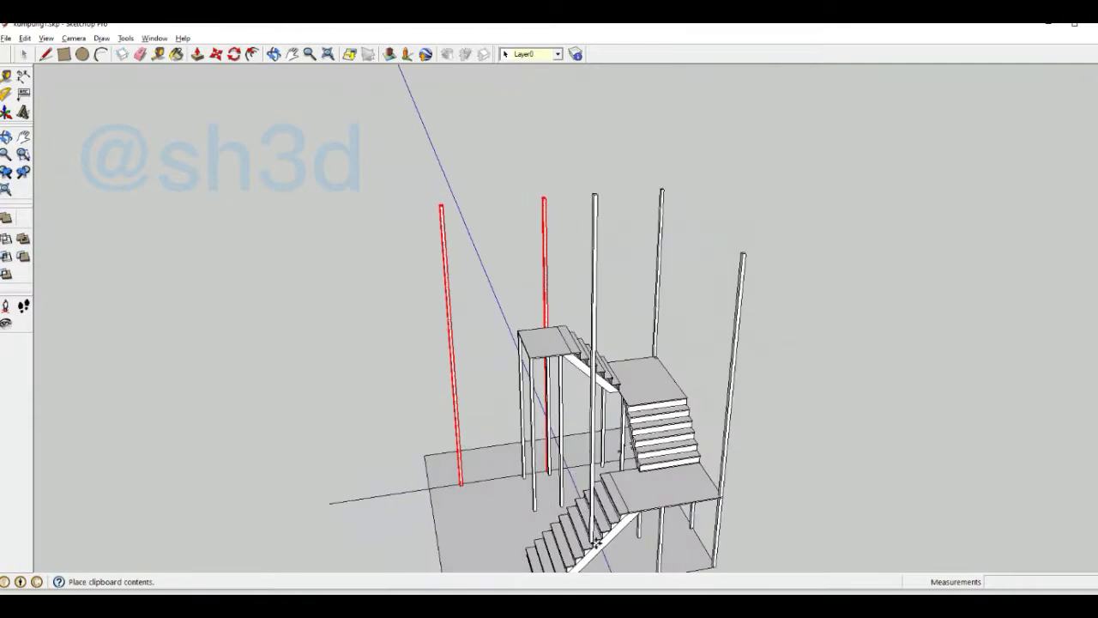
pyautogui.scroll(4, 476, 544)
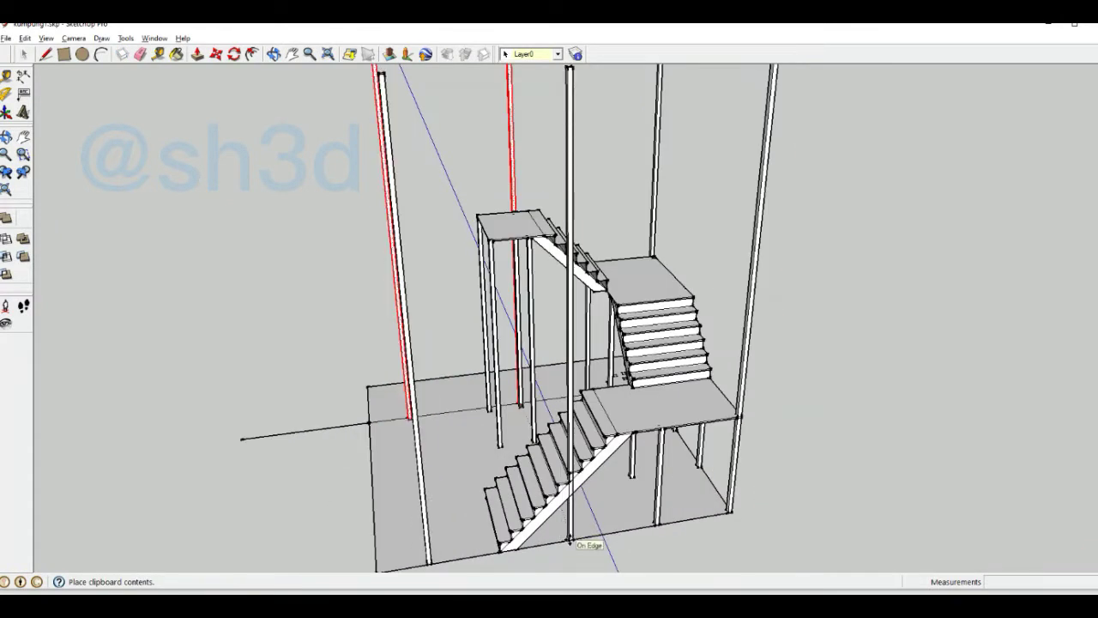
pyautogui.moveTo(574, 540); pyautogui.dragTo(566, 255, button='middle')
# Step: Set the pasted poles in place and draw and extrude a beam at a pole top
pyautogui.click(566, 255)
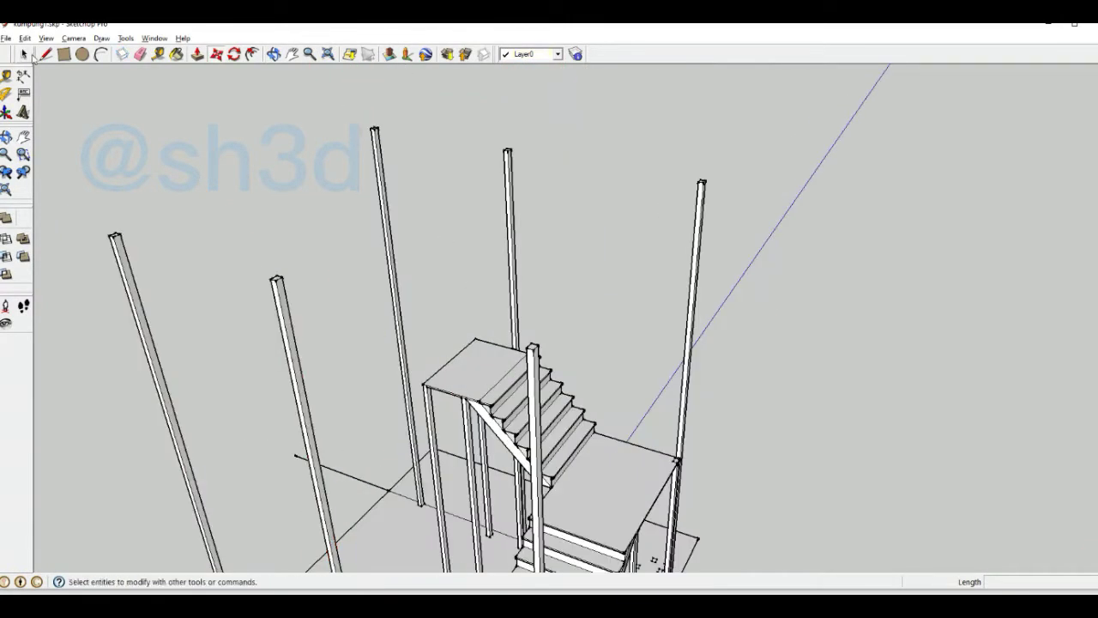
pyautogui.press('l')
pyautogui.scroll(3, 704, 163)
pyautogui.scroll(3, 699, 169)
pyautogui.click(696, 158)
pyautogui.press('p')
pyautogui.scroll(-3, 623, 177)
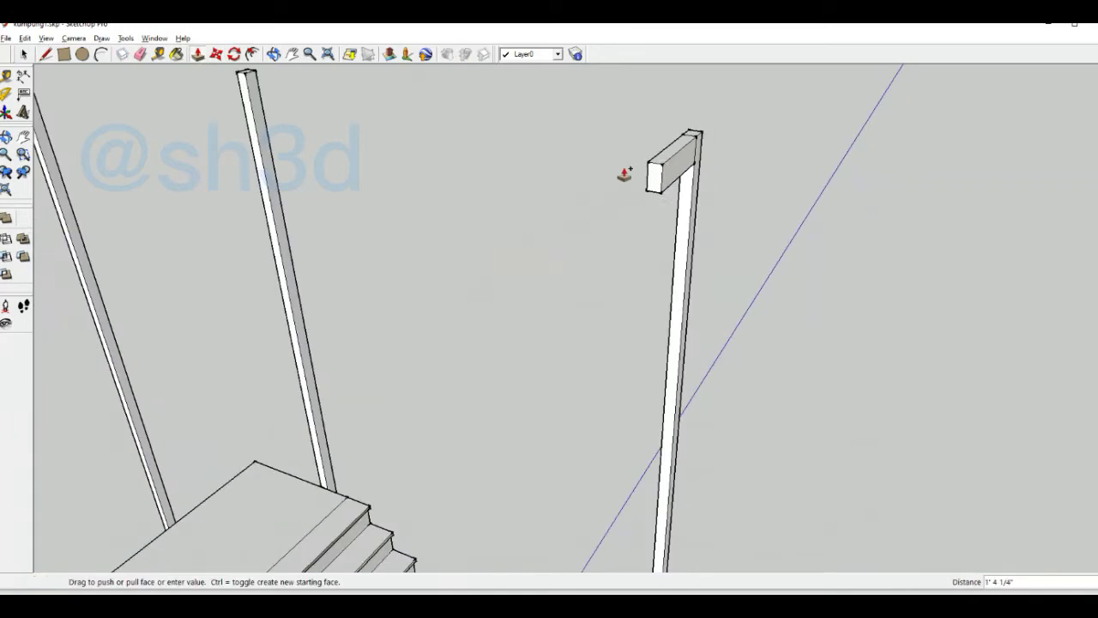
pyautogui.scroll(-3, 623, 177)
pyautogui.scroll(-2, 88, 240)
# Step: Move the beam onto the pole tops across the staircase frame
pyautogui.press('m')
pyautogui.click(230, 258)
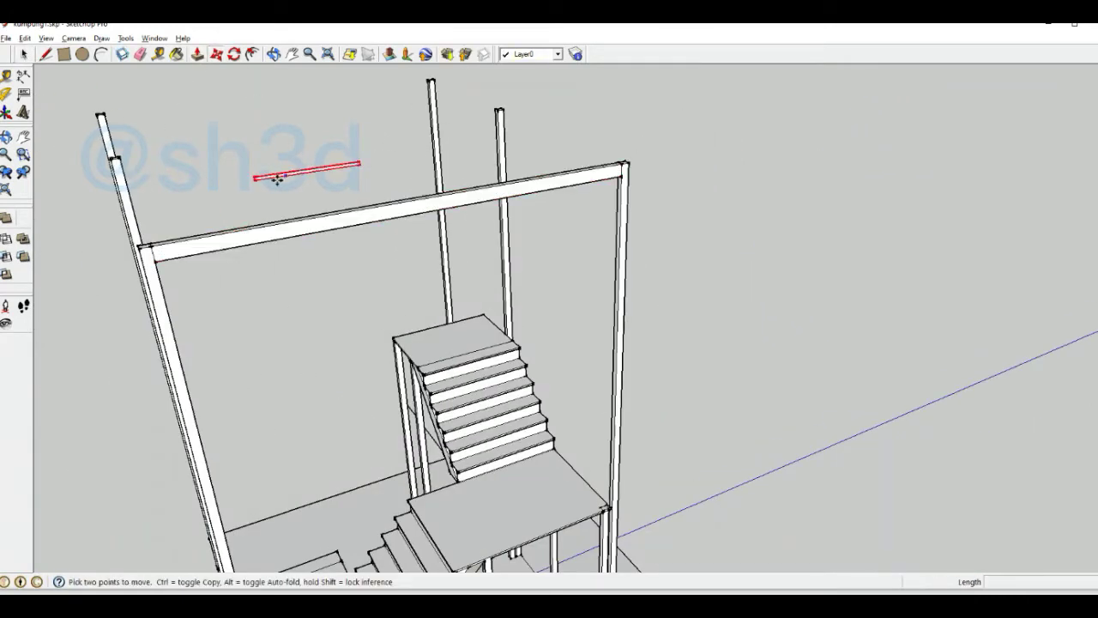
pyautogui.click(119, 167)
pyautogui.moveTo(119, 167)
pyautogui.mouseDown(button='middle')
pyautogui.moveTo(355, 164)
pyautogui.moveTo(368, 152)
pyautogui.moveTo(584, 183)
pyautogui.moveTo(473, 341)
pyautogui.moveTo(515, 360)
pyautogui.mouseUp(button='middle')
pyautogui.scroll(-5, 473, 340)
pyautogui.scroll(6, 528, 454)
pyautogui.press('space')
pyautogui.moveTo(528, 453)
pyautogui.mouseDown(button='middle')
pyautogui.moveTo(608, 484)
pyautogui.moveTo(616, 339)
pyautogui.mouseUp(button='middle')
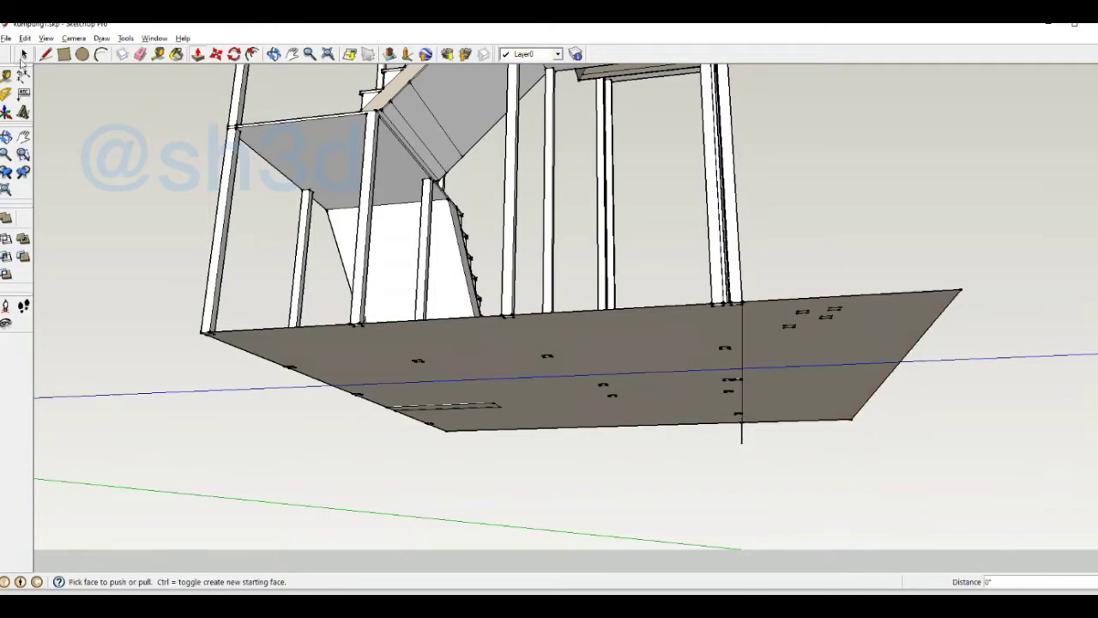
pyautogui.click(64, 54)
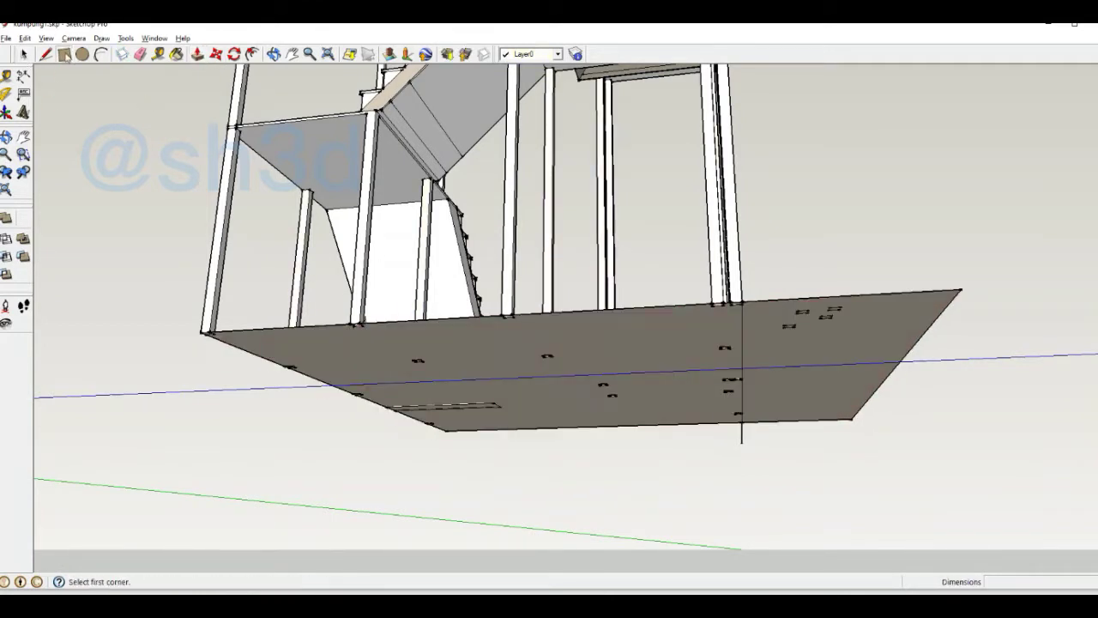
pyautogui.moveTo(747, 335); pyautogui.dragTo(772, 448, button='middle')
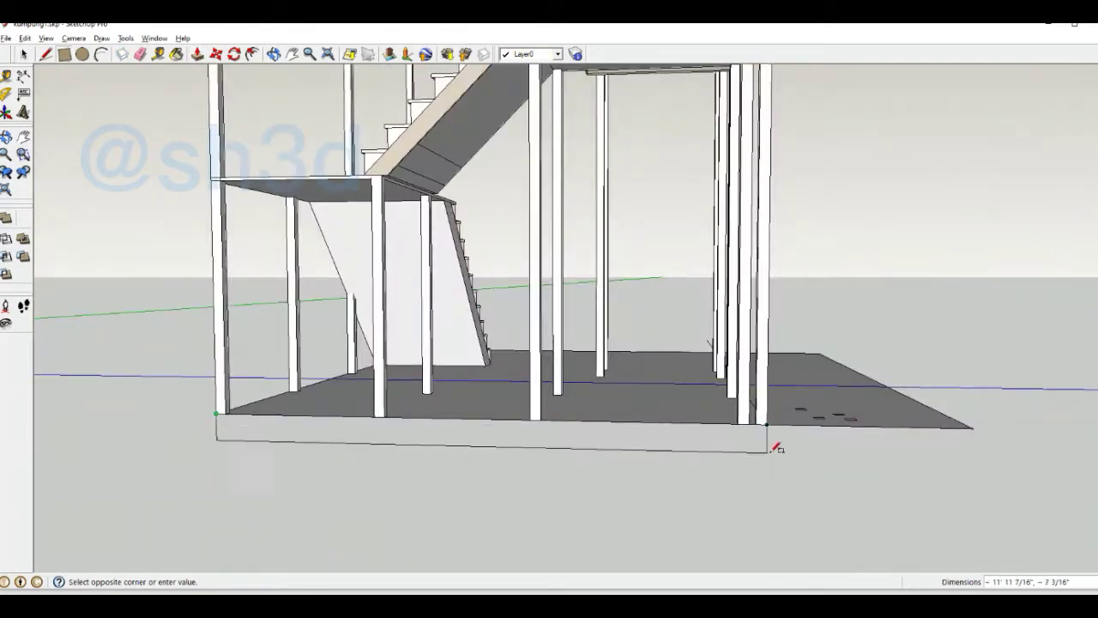
pyautogui.click(776, 448)
pyautogui.press('t')
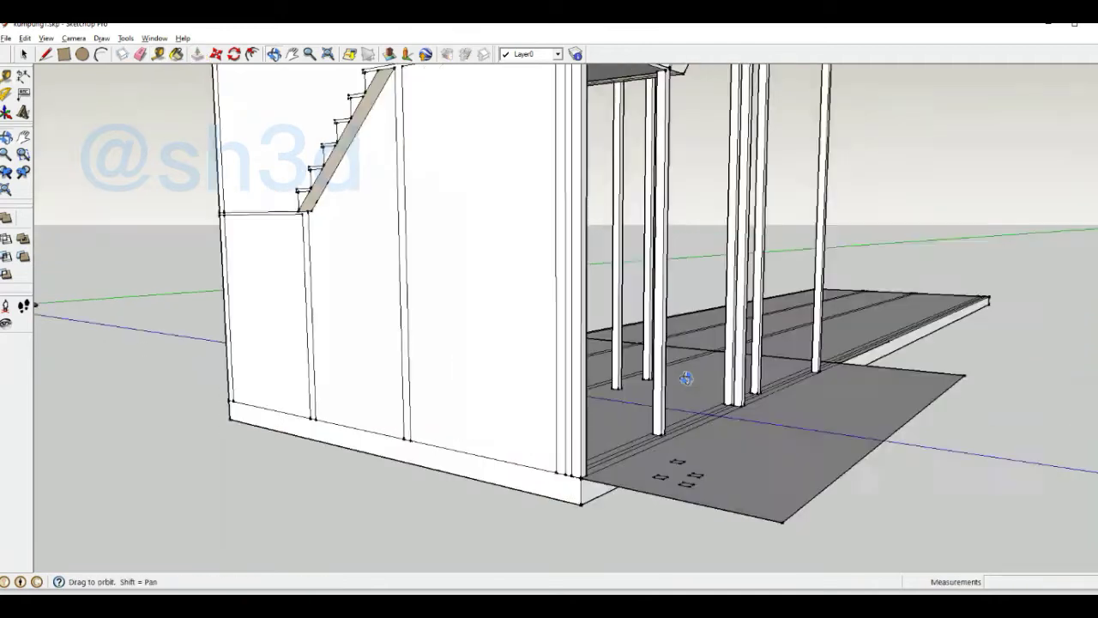
pyautogui.moveTo(412, 452); pyautogui.dragTo(190, 57, button='middle')
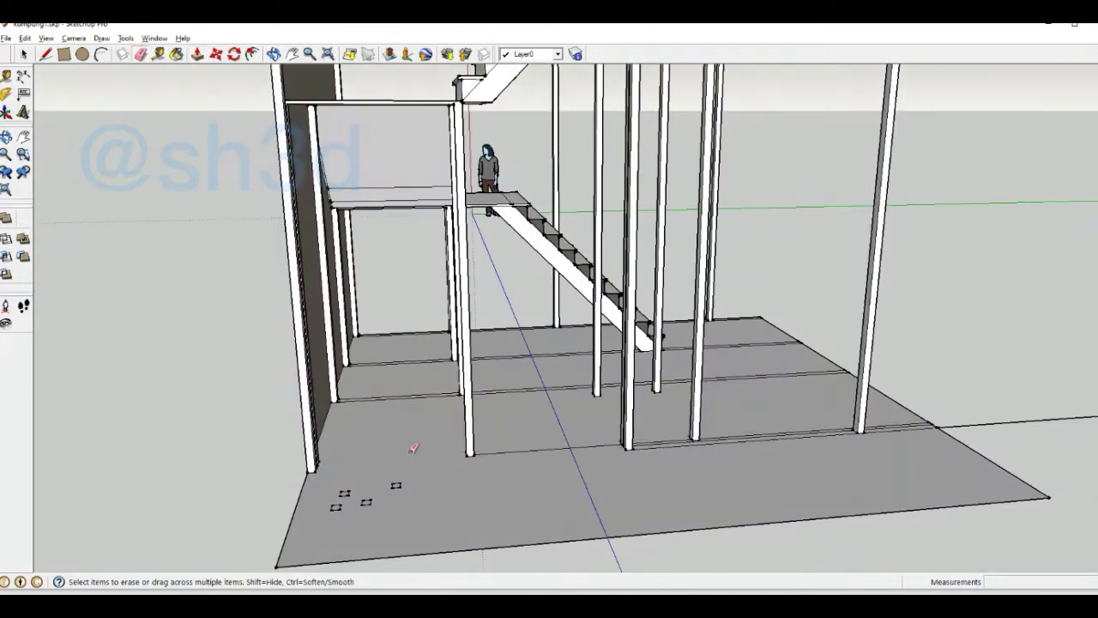
pyautogui.moveTo(982, 388); pyautogui.dragTo(513, 300, button='middle')
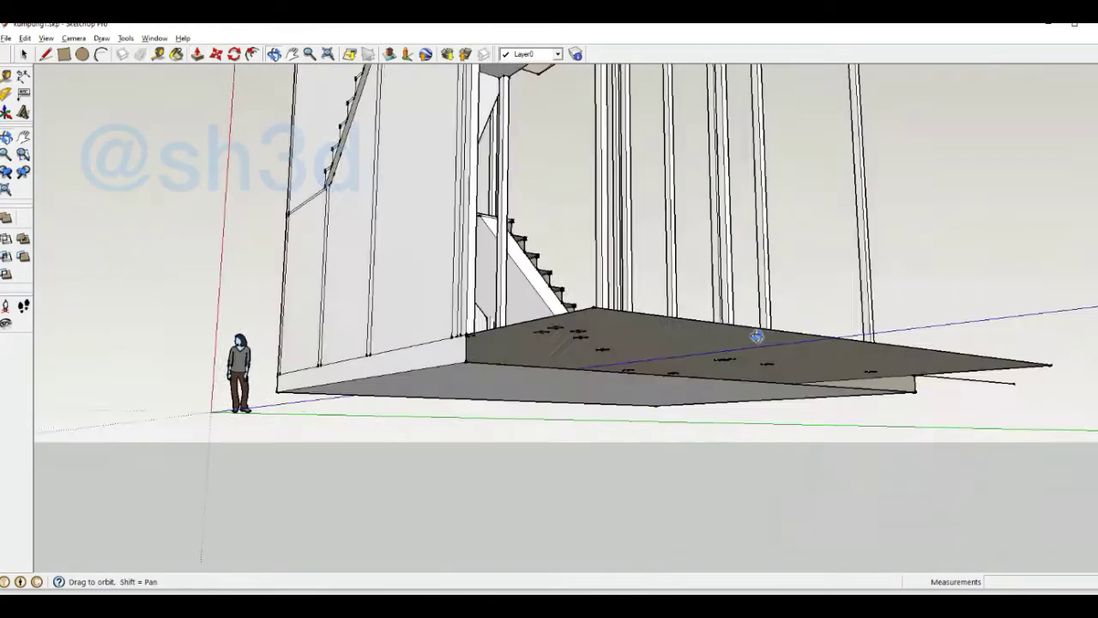
pyautogui.press('Escape')
pyautogui.moveTo(1035, 370)
pyautogui.mouseDown(button='middle')
pyautogui.moveTo(662, 380)
pyautogui.moveTo(491, 436)
pyautogui.mouseUp(button='middle')
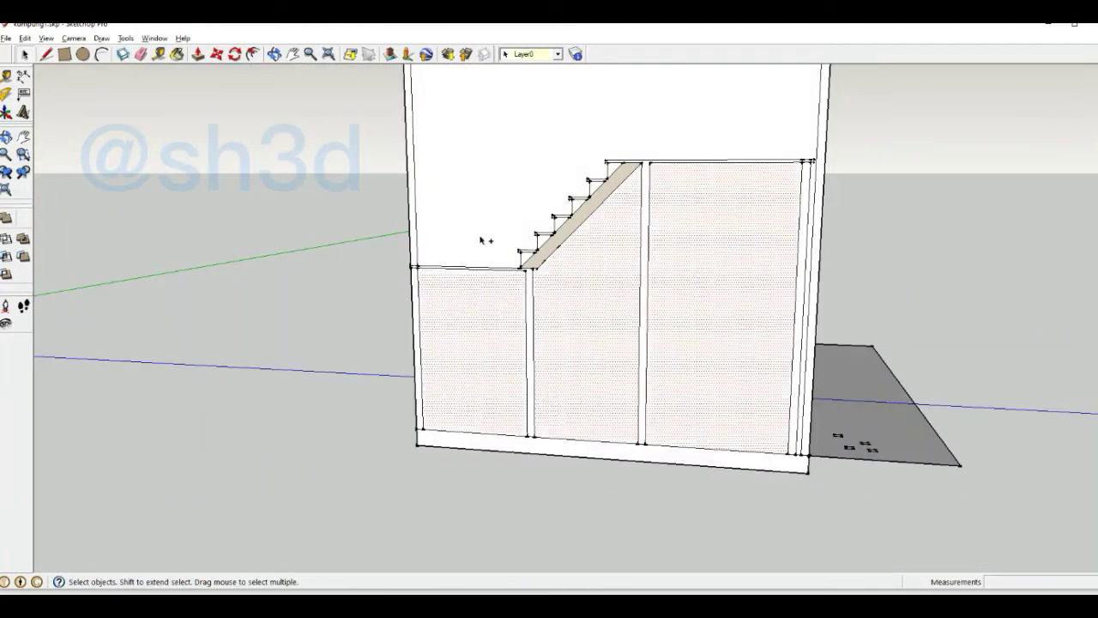
pyautogui.press('Delete')
pyautogui.moveTo(630, 203); pyautogui.dragTo(727, 448, button='middle')
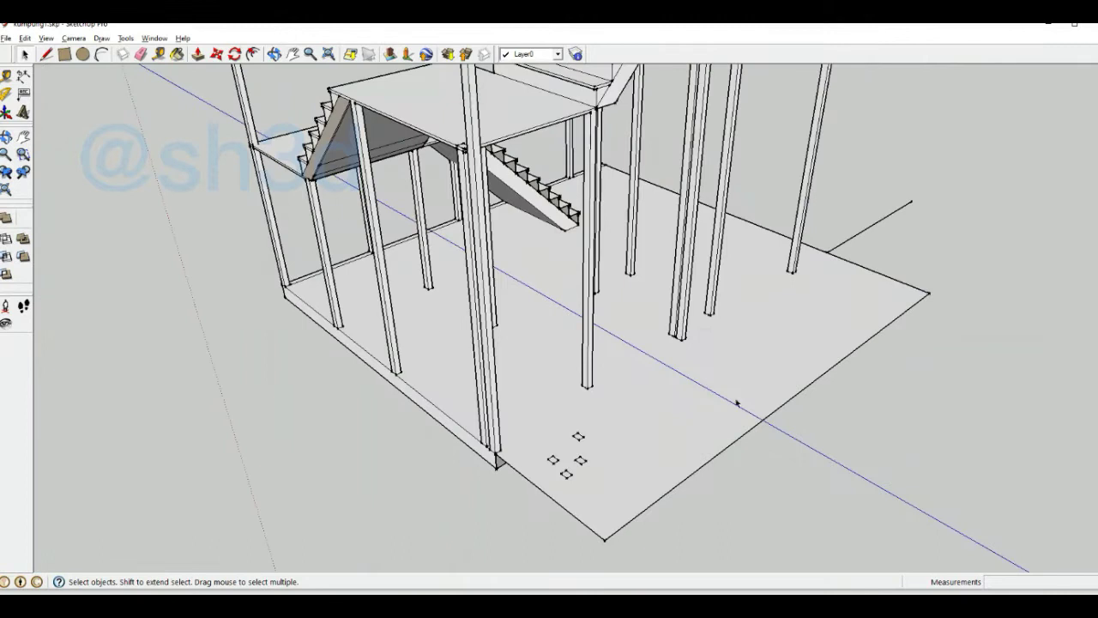
pyautogui.moveTo(572, 410); pyautogui.dragTo(93, 53, button='middle')
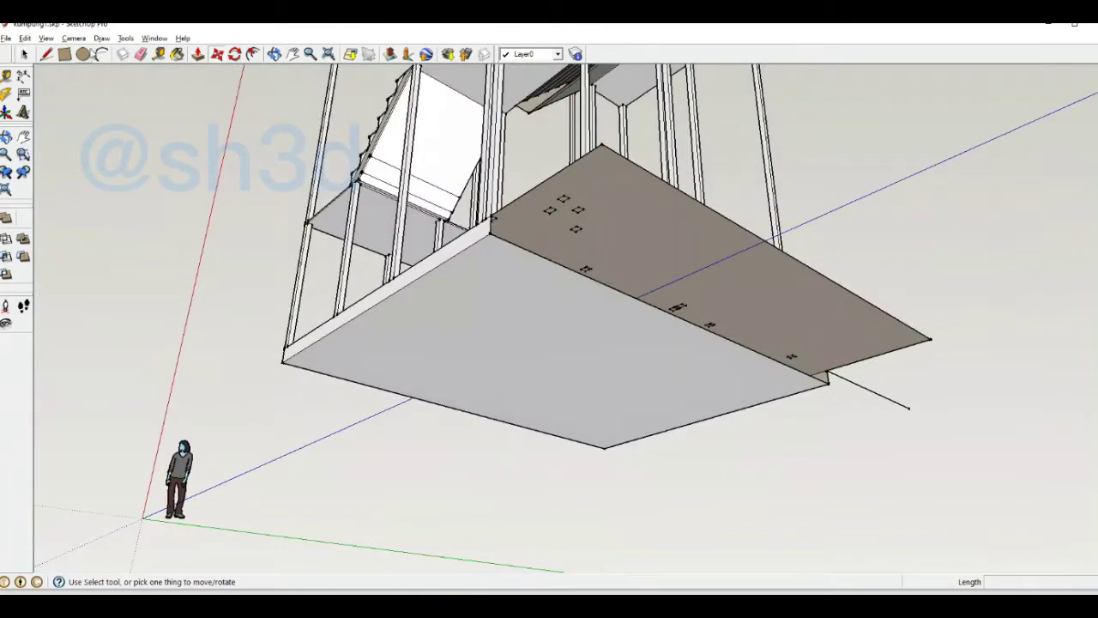
pyautogui.moveTo(447, 236); pyautogui.dragTo(478, 349, button='middle')
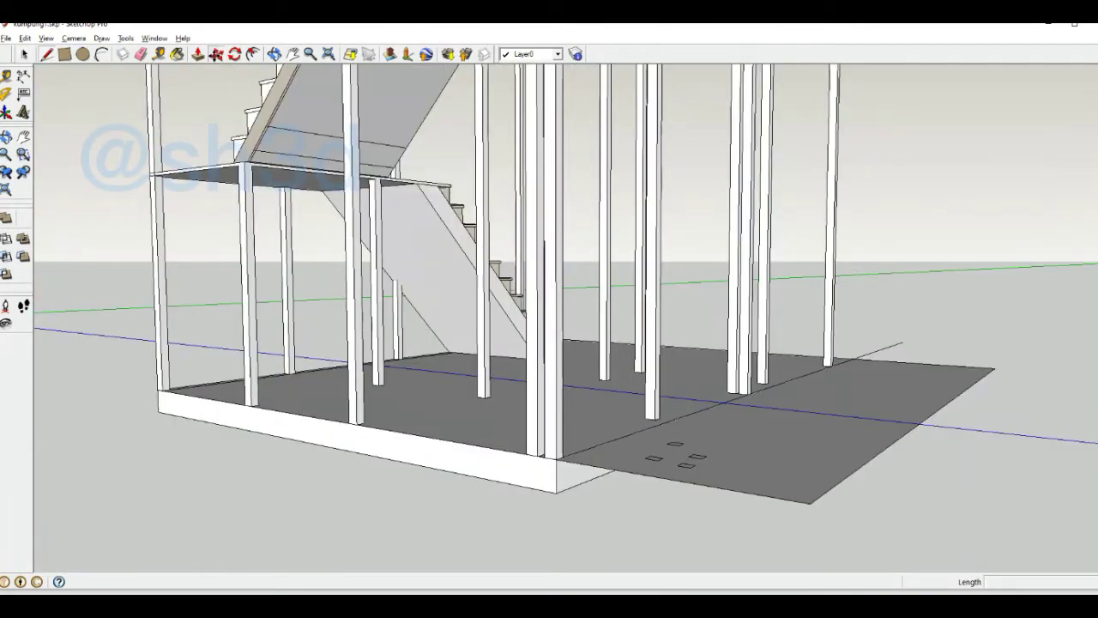
pyautogui.scroll(-3, 675, 455)
pyautogui.moveTo(755, 503); pyautogui.dragTo(887, 368, button='middle')
pyautogui.scroll(-5, 887, 368)
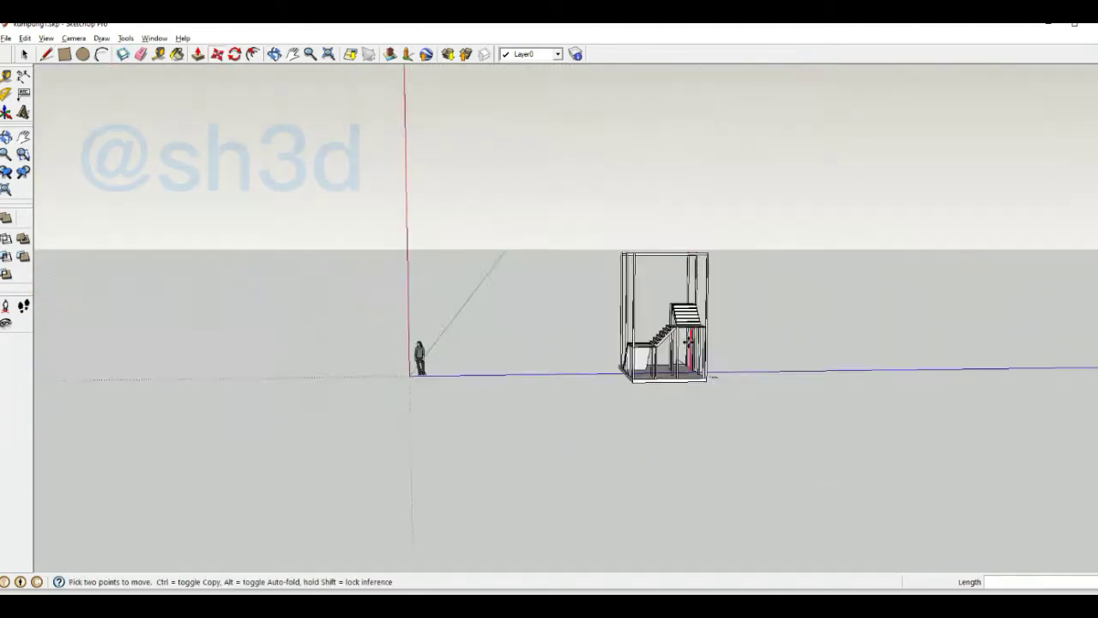
pyautogui.moveTo(689, 342); pyautogui.dragTo(652, 283, button='middle')
pyautogui.click(468, 320)
pyautogui.scroll(3, 549, 343)
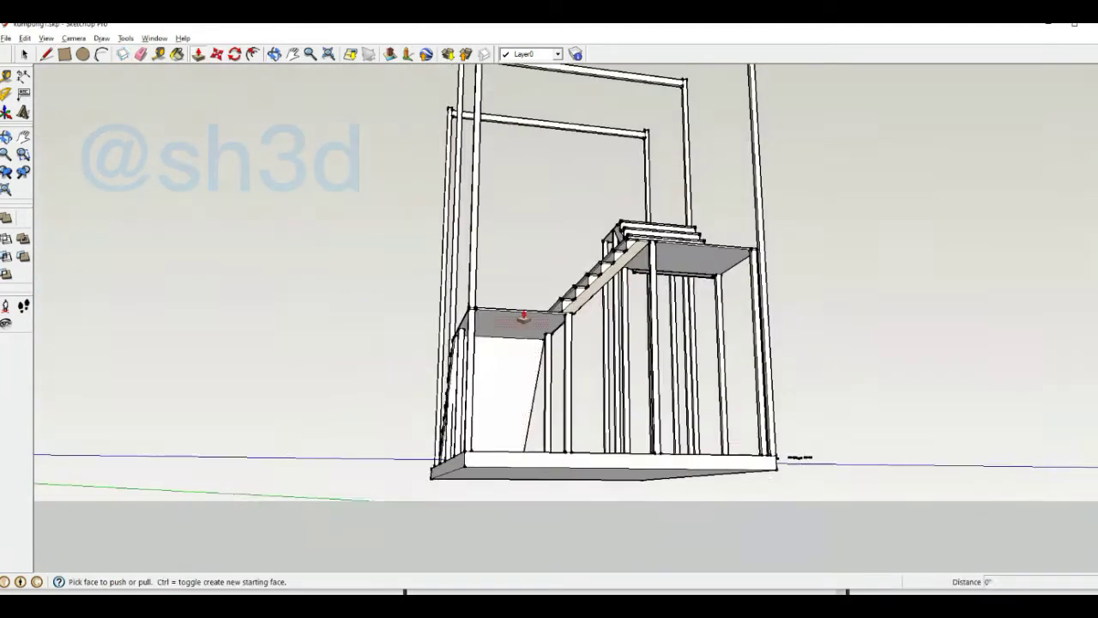
pyautogui.scroll(5, 522, 314)
pyautogui.scroll(3, 535, 321)
pyautogui.scroll(-3, 476, 384)
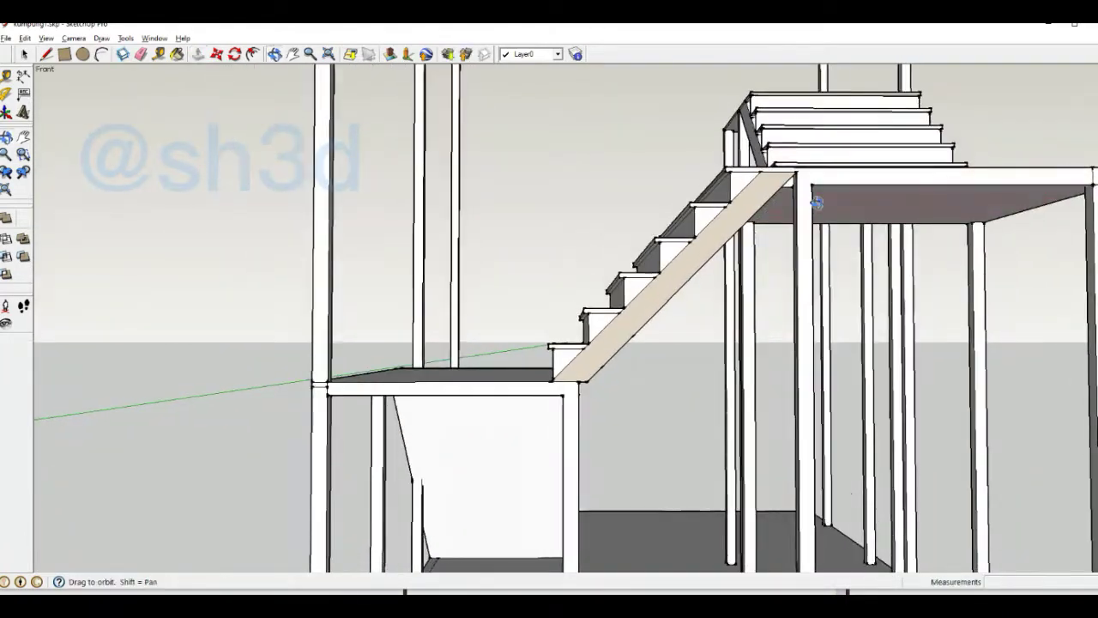
pyautogui.moveTo(515, 361)
pyautogui.mouseDown(button='middle')
pyautogui.moveTo(588, 323)
pyautogui.moveTo(537, 318)
pyautogui.moveTo(496, 229)
pyautogui.moveTo(527, 306)
pyautogui.moveTo(386, 258)
pyautogui.mouseUp(button='middle')
pyautogui.scroll(3, 601, 317)
pyautogui.click(623, 302)
pyautogui.scroll(-3, 626, 308)
pyautogui.scroll(4, 515, 335)
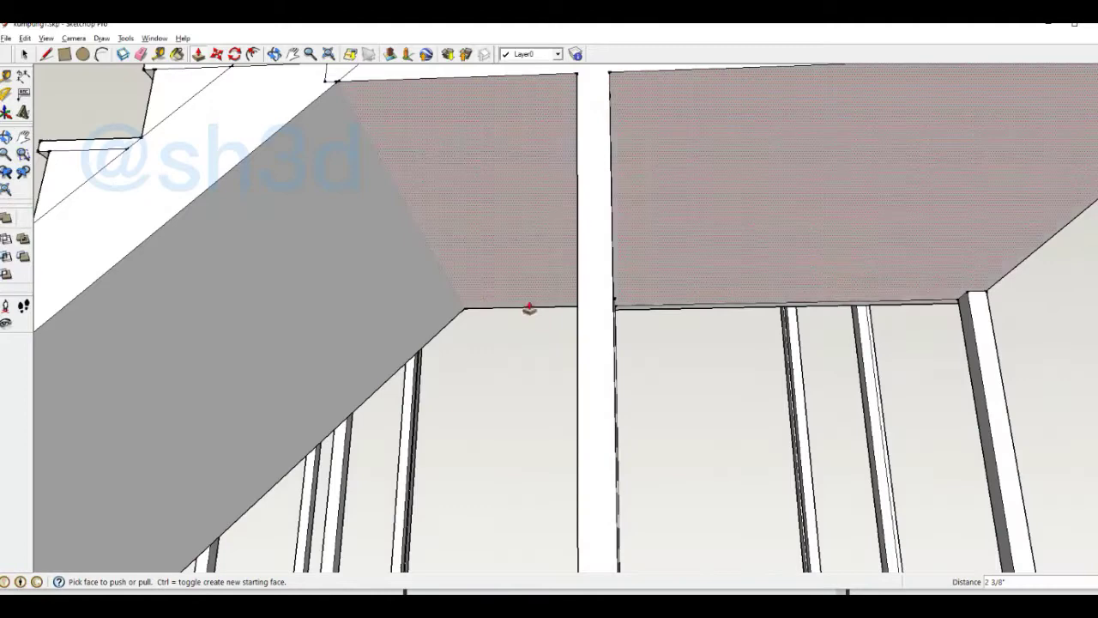
pyautogui.scroll(-5, 527, 306)
pyautogui.scroll(-3, 326, 199)
pyautogui.scroll(5, 710, 358)
pyautogui.rightClick(502, 344)
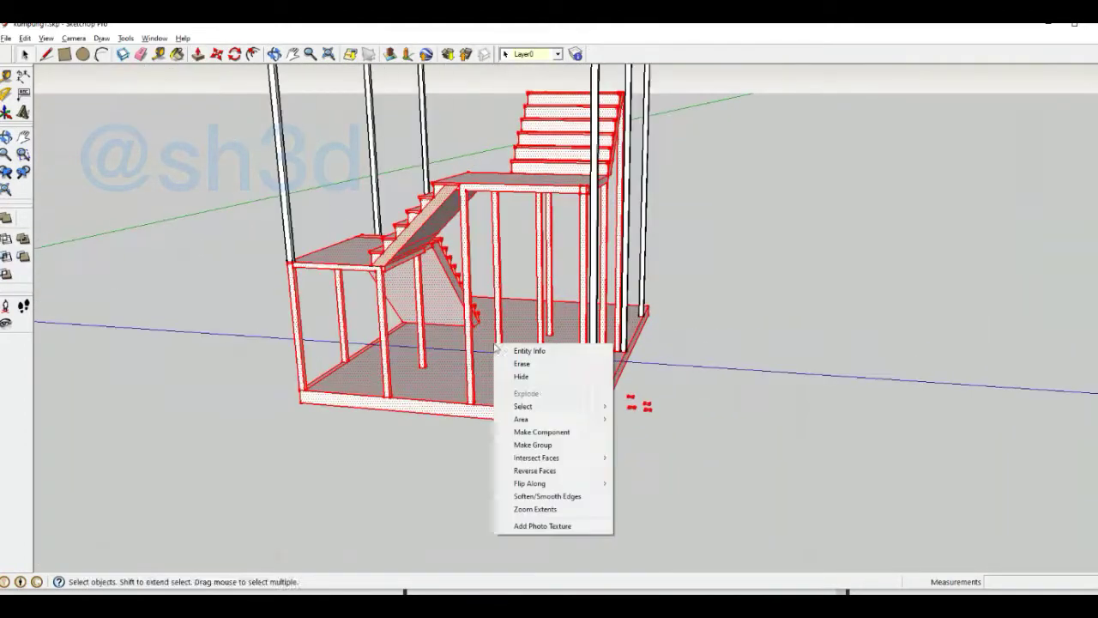
pyautogui.click(527, 498)
pyautogui.scroll(-5, 649, 343)
pyautogui.scroll(5, 743, 565)
pyautogui.moveTo(649, 343)
pyautogui.mouseDown(button='middle')
pyautogui.moveTo(743, 565)
pyautogui.moveTo(618, 309)
pyautogui.mouseUp(button='middle')
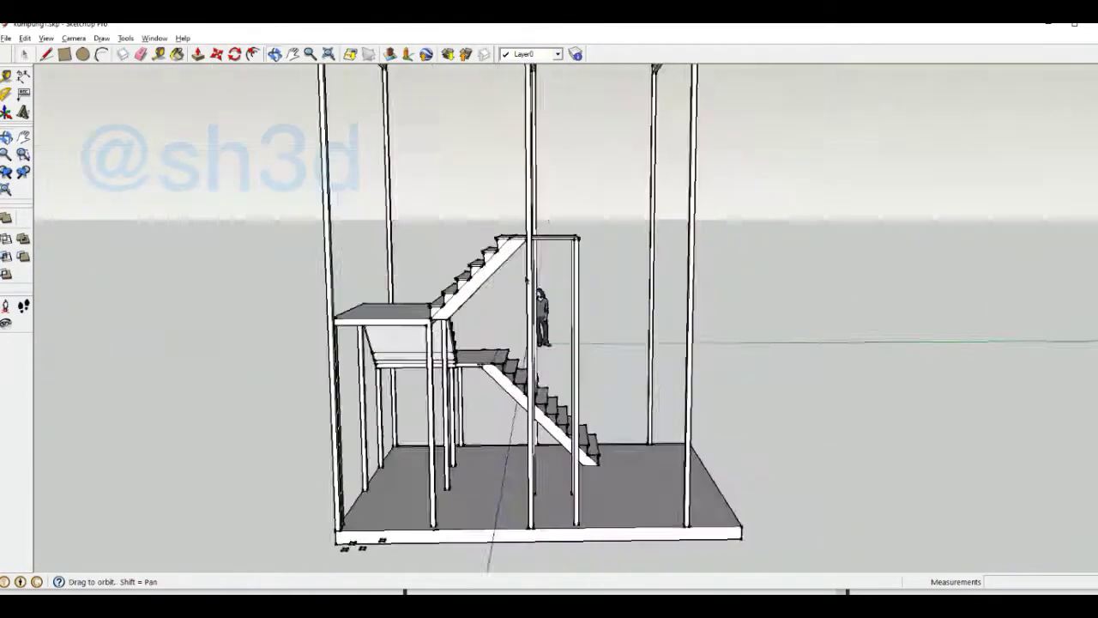
pyautogui.scroll(5, 627, 260)
pyautogui.hotkey('alt', 'Tab')
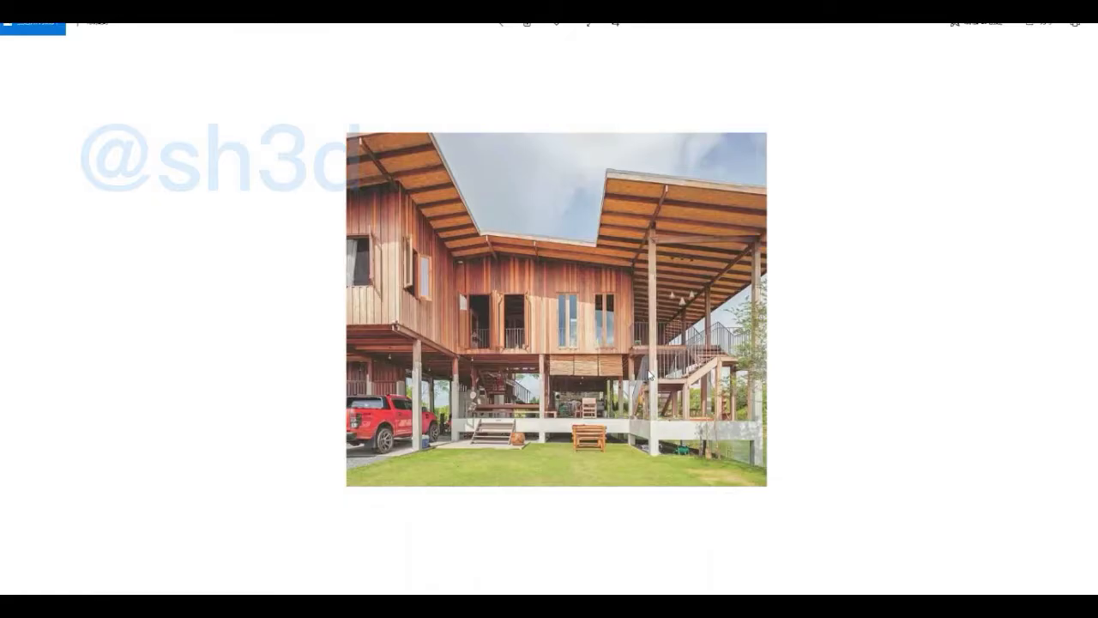
pyautogui.hotkey('alt', 'Tab')
# Step: Move the small square ground face to form a long slab strip beside the stair tower
pyautogui.scroll(5, 439, 316)
pyautogui.press('r')
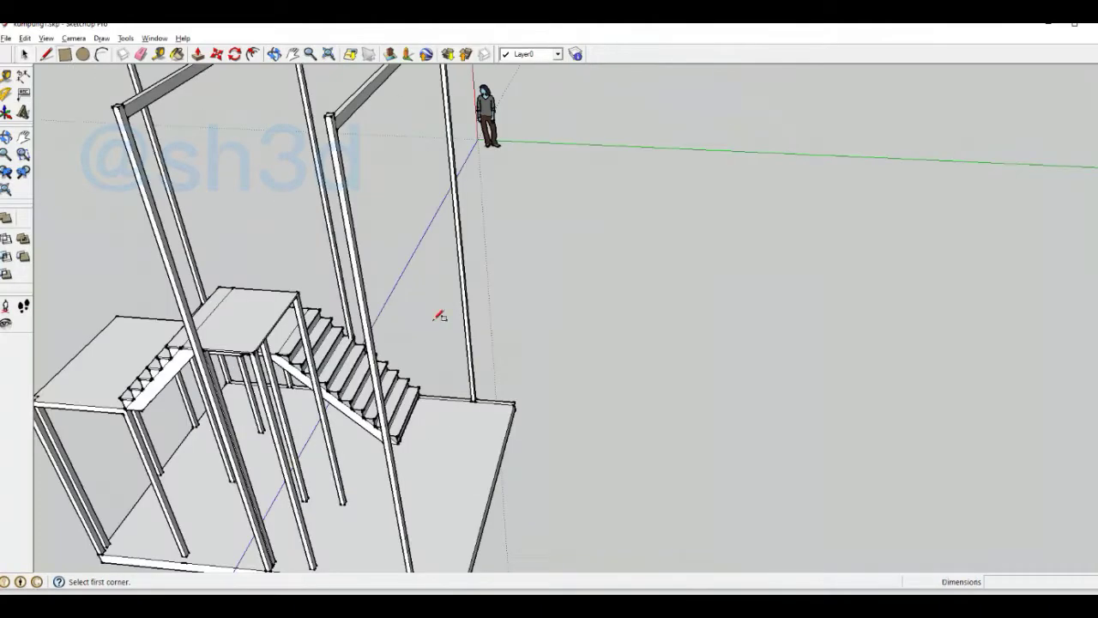
pyautogui.click(238, 318)
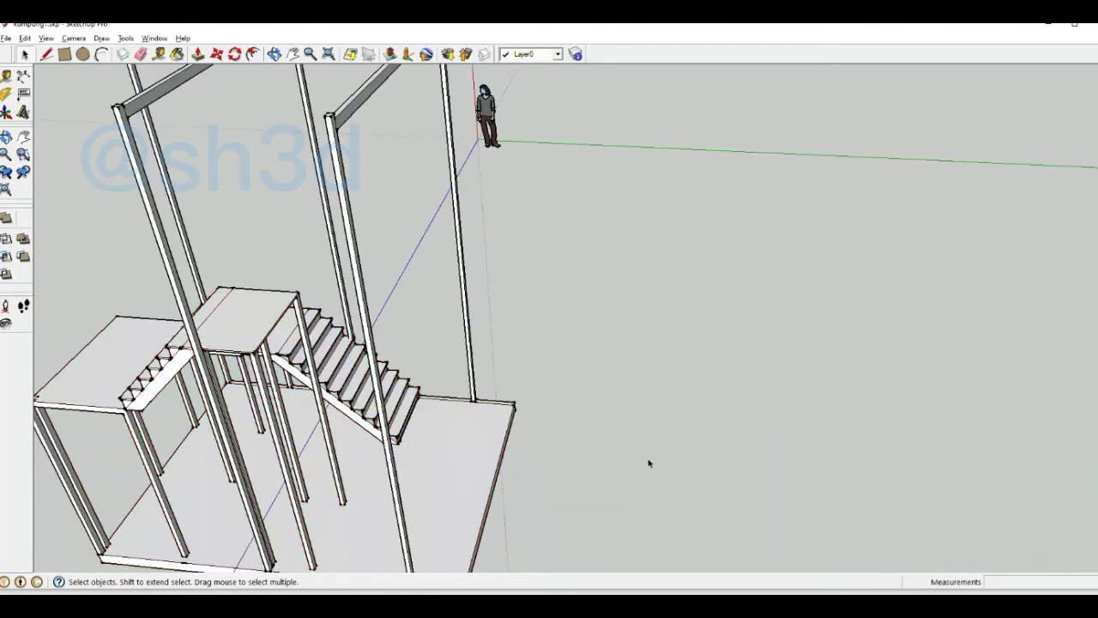
pyautogui.press('m')
pyautogui.scroll(-3, 786, 477)
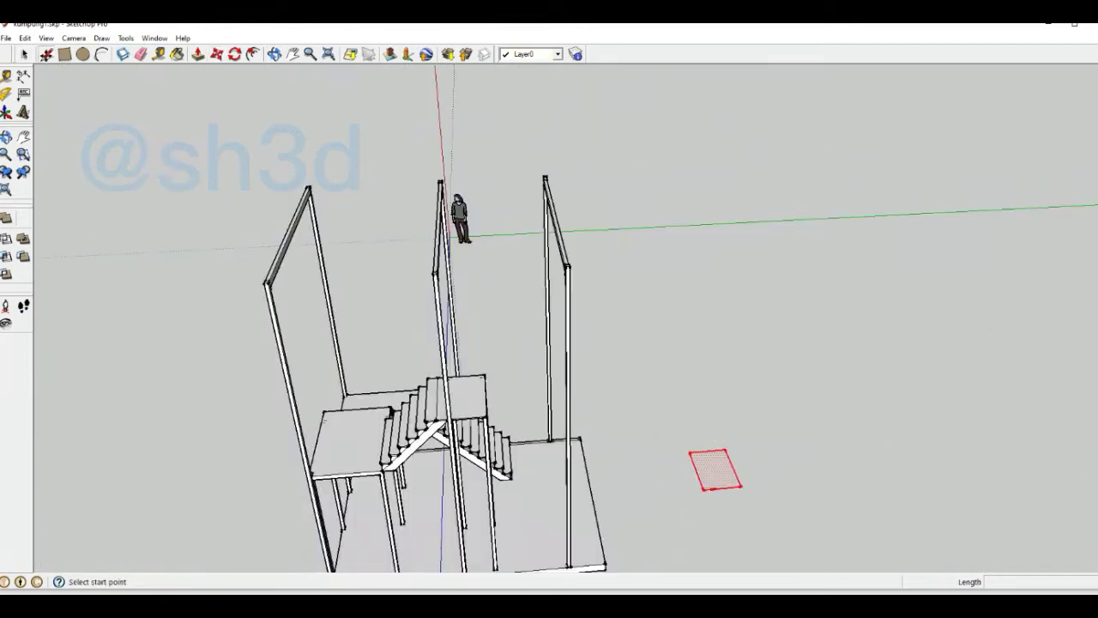
pyautogui.scroll(-3, 736, 401)
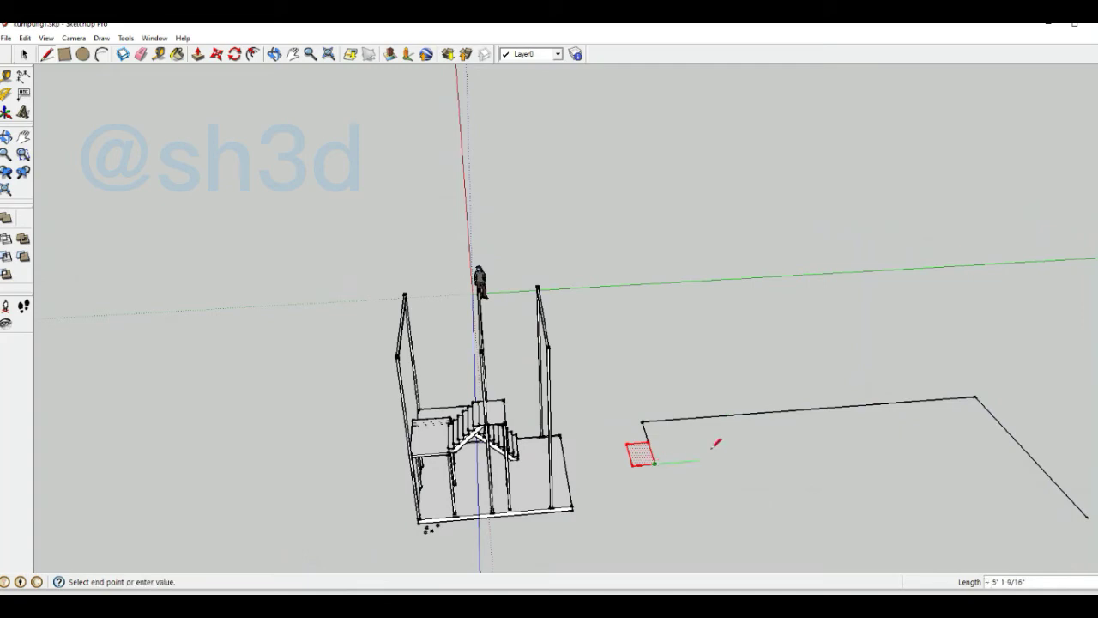
pyautogui.moveTo(1021, 426); pyautogui.dragTo(511, 360, button='middle')
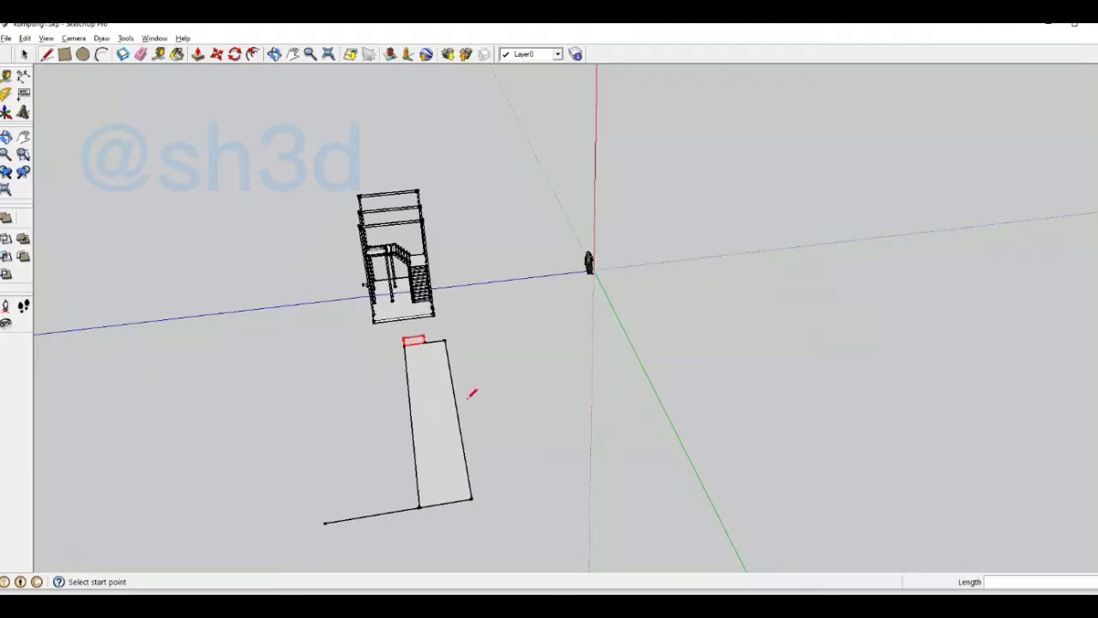
pyautogui.scroll(3, 473, 389)
pyautogui.click(25, 54)
# Step: Move an edge of the long slab strip along the red axis
pyautogui.click(367, 361)
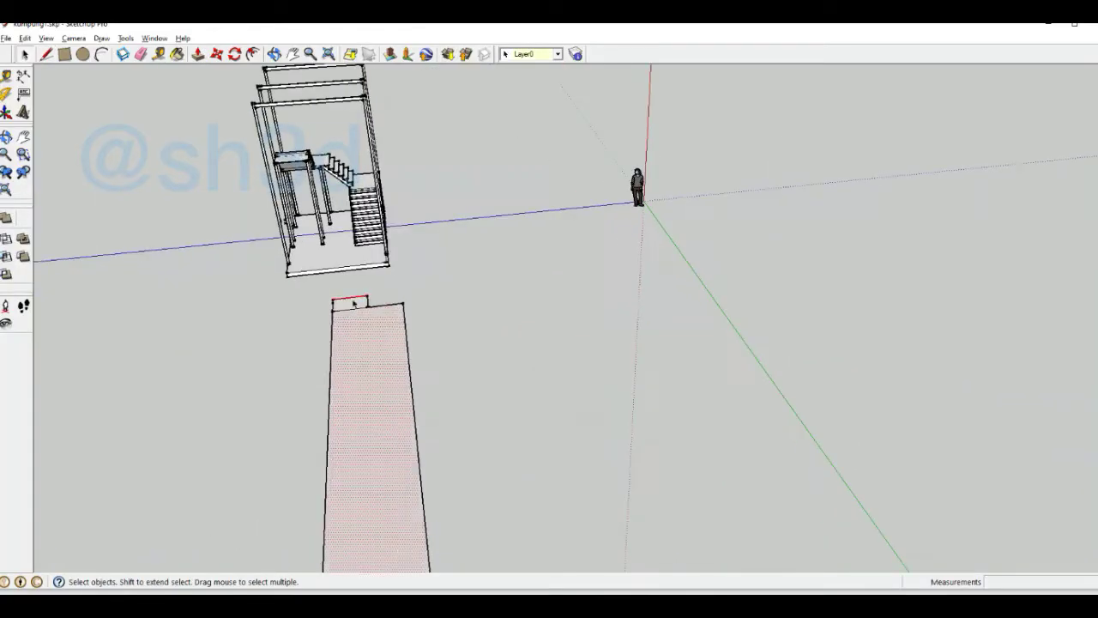
pyautogui.moveTo(281, 341); pyautogui.dragTo(97, 67, button='middle')
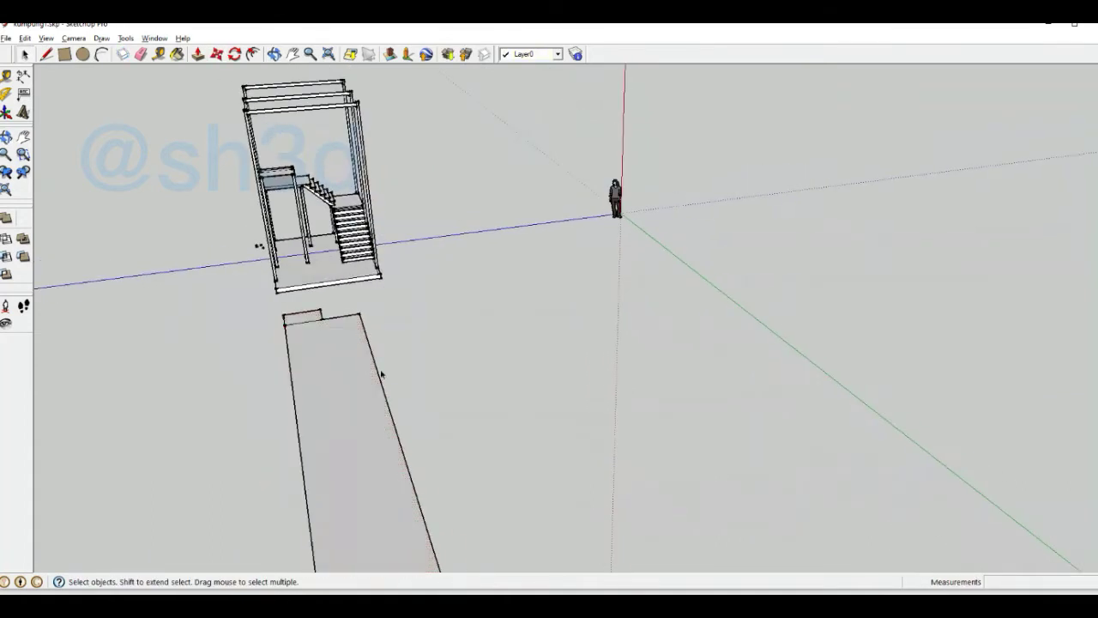
pyautogui.moveTo(365, 361); pyautogui.dragTo(183, 139, button='middle')
pyautogui.press('m')
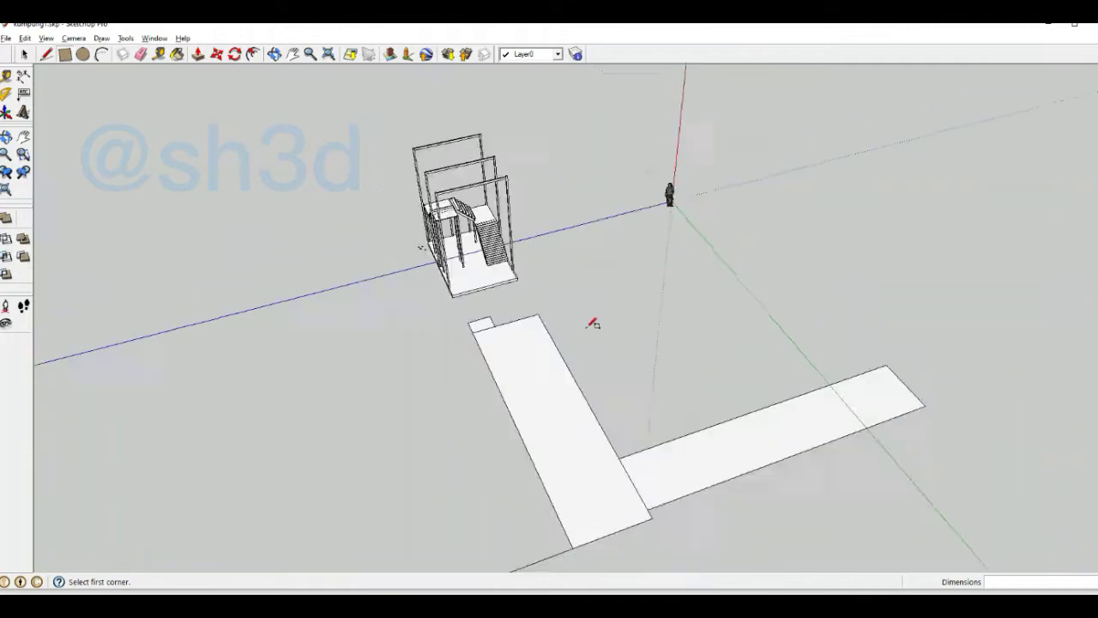
pyautogui.scroll(-2, 759, 105)
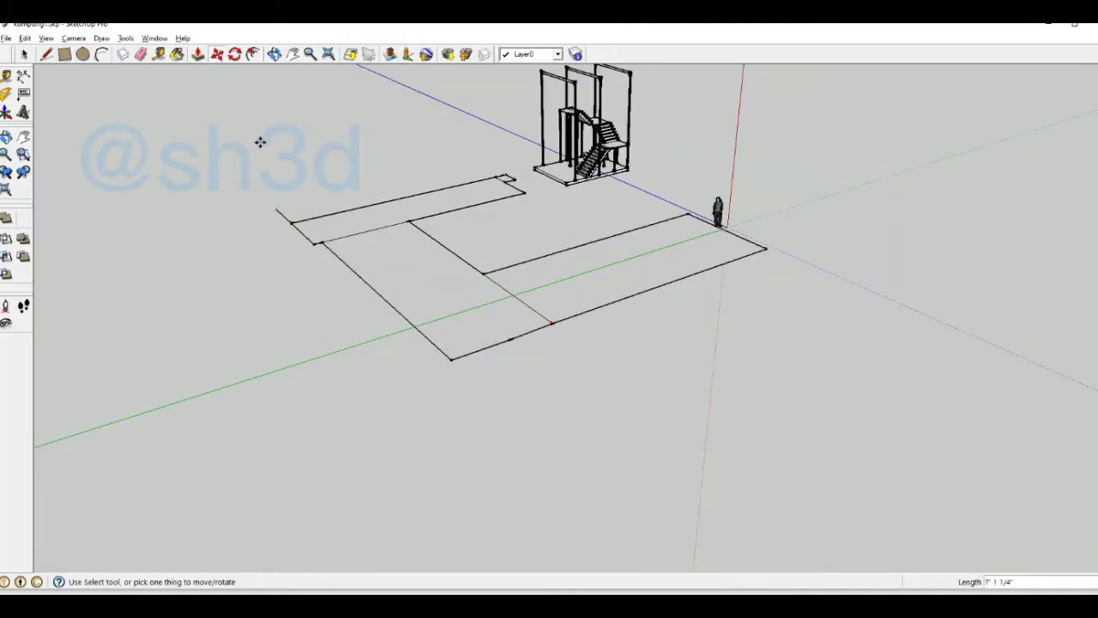
pyautogui.click(542, 345)
# Step: Add more joined slab rectangles, including a new one at the front
pyautogui.scroll(3, 549, 326)
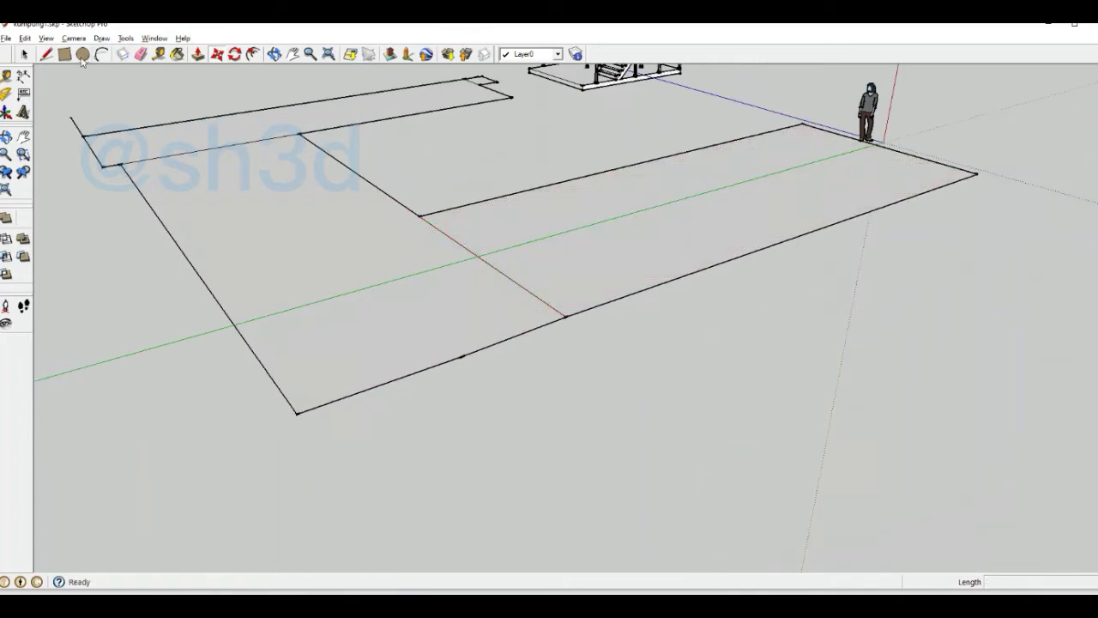
pyautogui.scroll(-3, 407, 507)
pyautogui.click(387, 543)
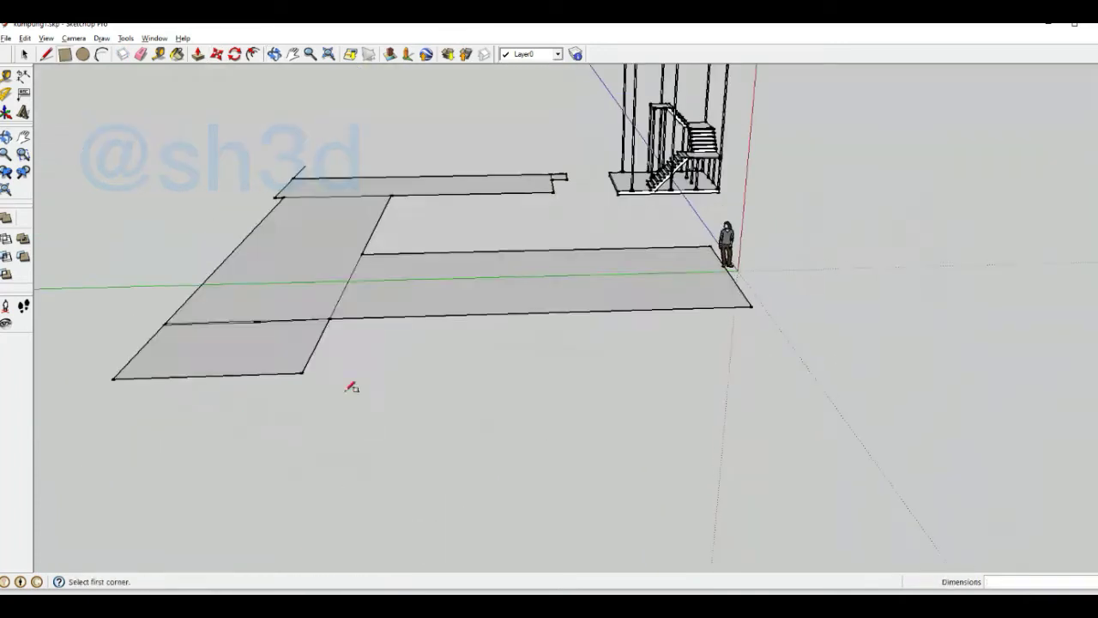
pyautogui.hotkey('alt', 'Tab')
pyautogui.hotkey('alt', 'Tab')
pyautogui.scroll(2, 309, 313)
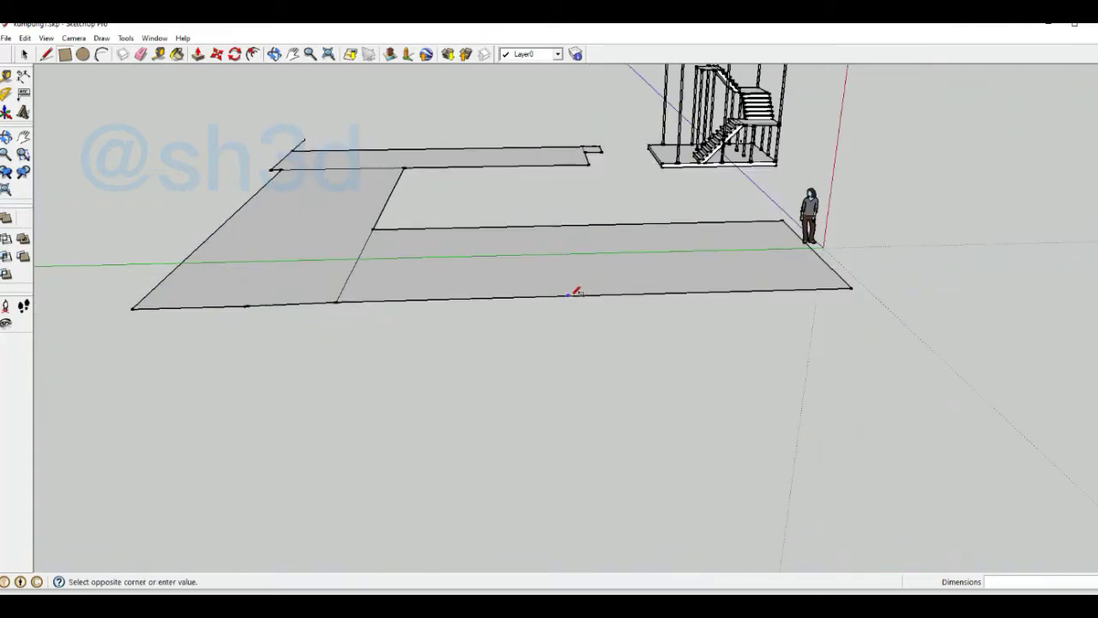
pyautogui.click(935, 386)
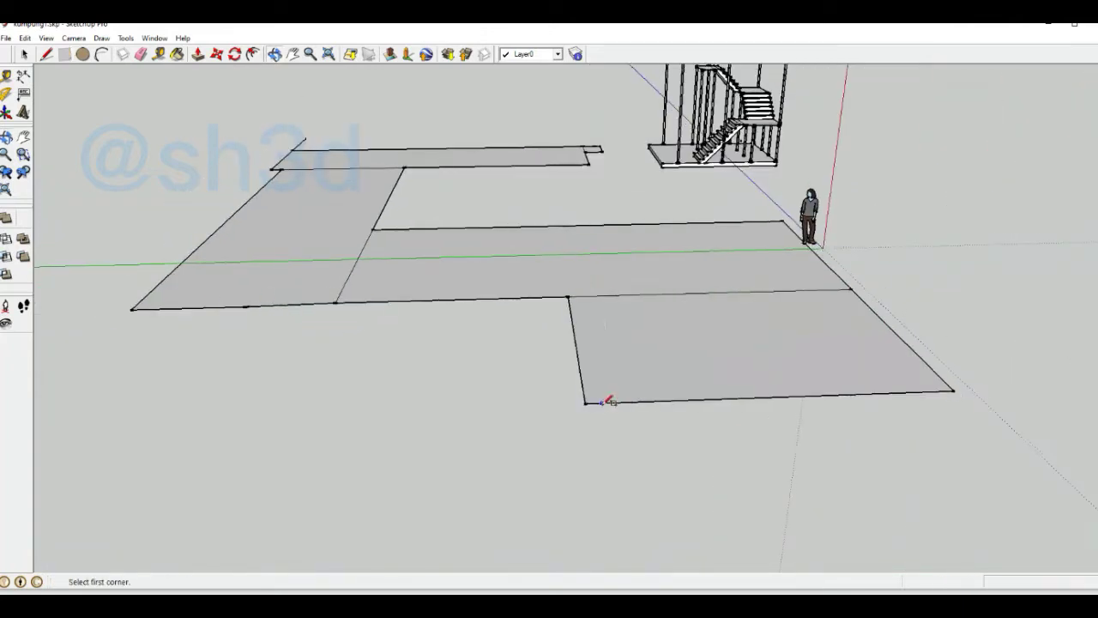
# Step: Switch to the photo viewer and advance to the next reference house photo
pyautogui.hotkey('alt', 'Tab')
pyautogui.hotkey('alt', 'Tab')
pyautogui.hotkey('alt', 'Tab')
pyautogui.hotkey('alt', 'Tab')
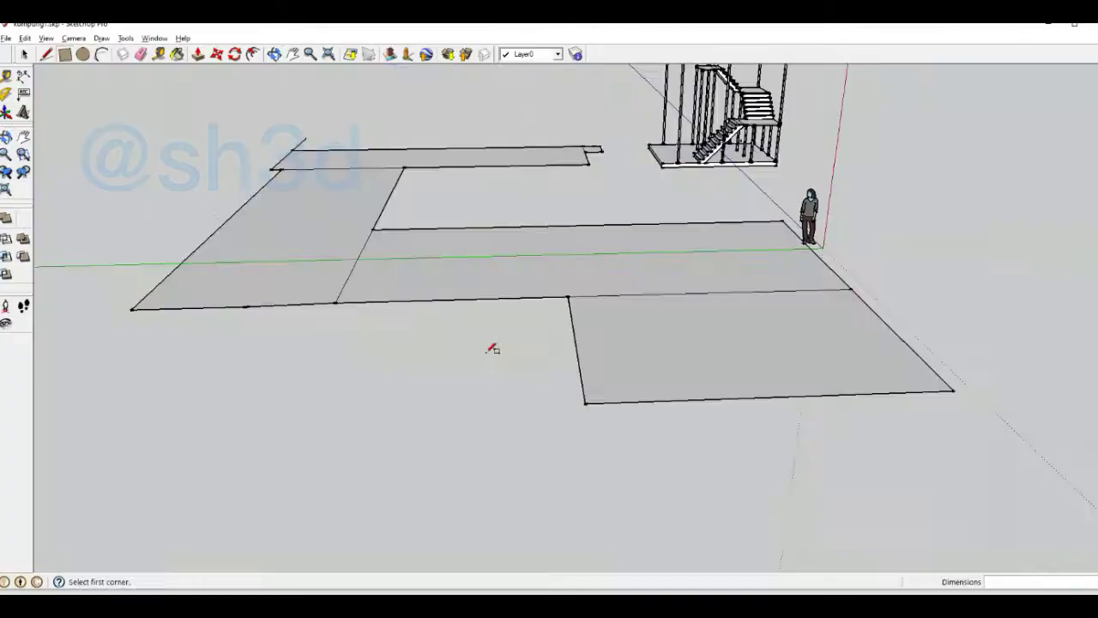
pyautogui.moveTo(490, 349); pyautogui.dragTo(713, 242, button='middle')
pyautogui.hotkey('alt', 'Tab')
pyautogui.press('Right')
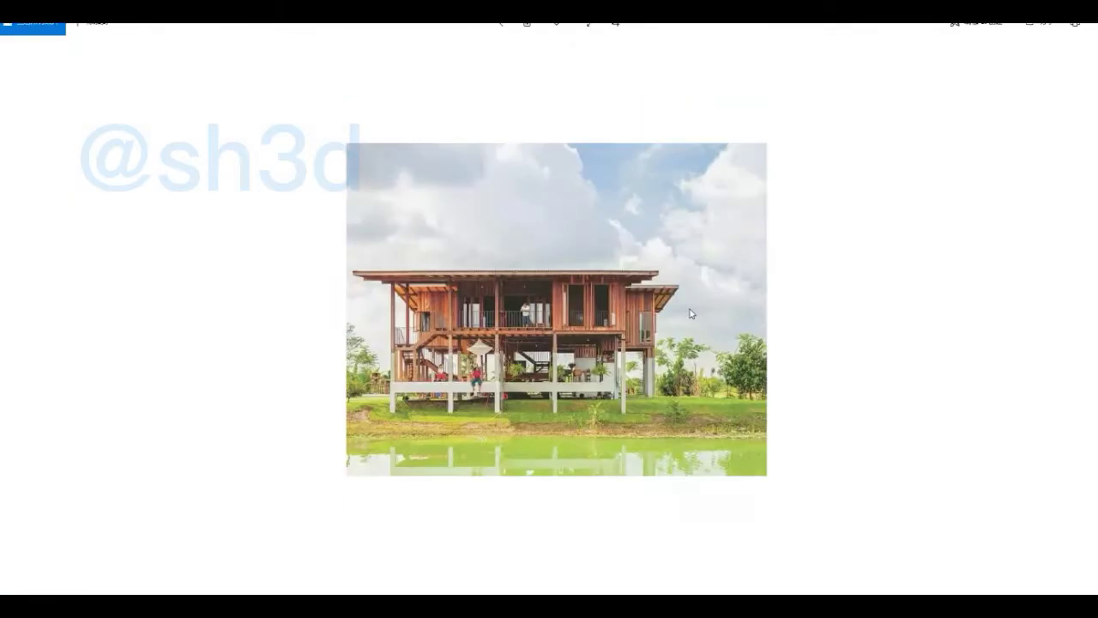
pyautogui.hotkey('alt', 'Tab')
# Step: Draw edges from the slab intersection to divide the slab and extend its far strip, comparing with the photo
pyautogui.hotkey('alt', 'Tab')
pyautogui.hotkey('alt', 'Tab')
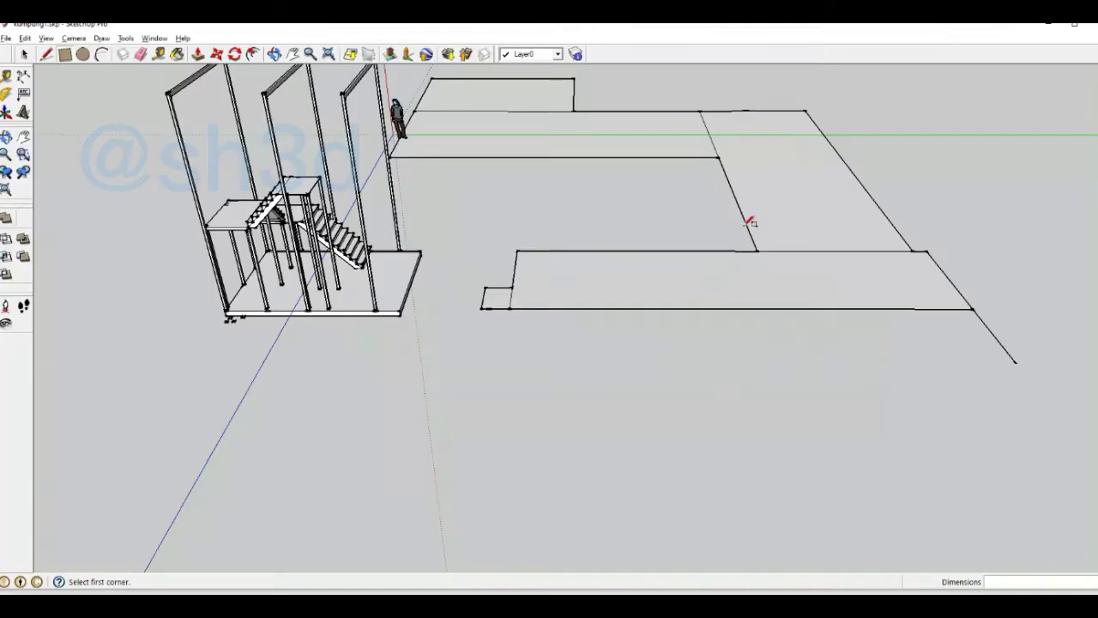
pyautogui.hotkey('alt', 'Tab')
pyautogui.hotkey('alt', 'Tab')
pyautogui.hotkey('alt', 'Tab')
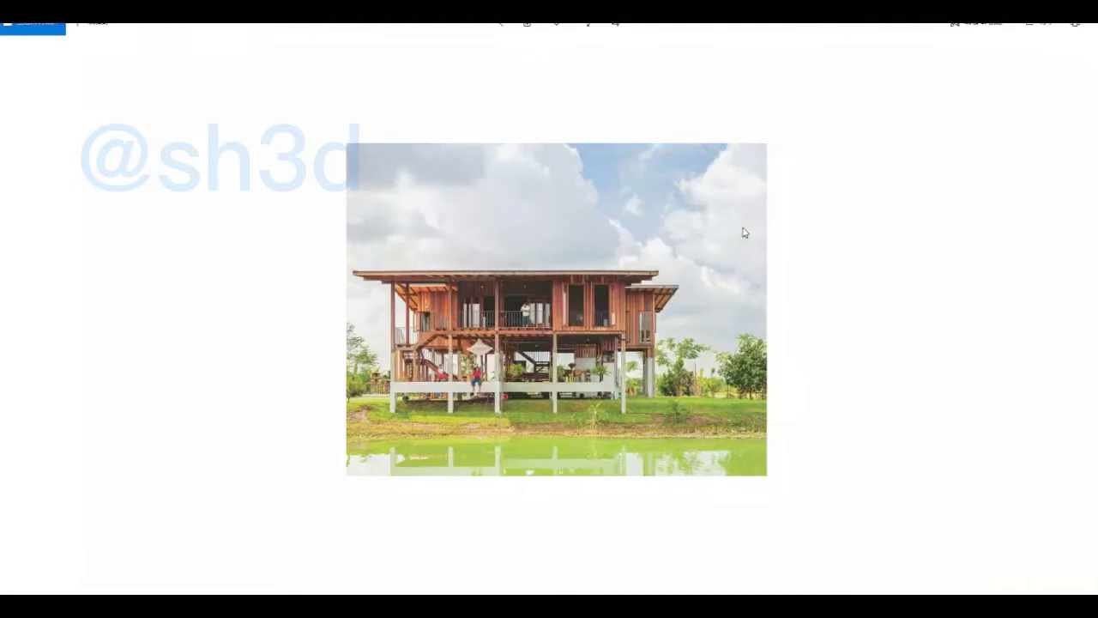
pyautogui.hotkey('alt', 'Tab')
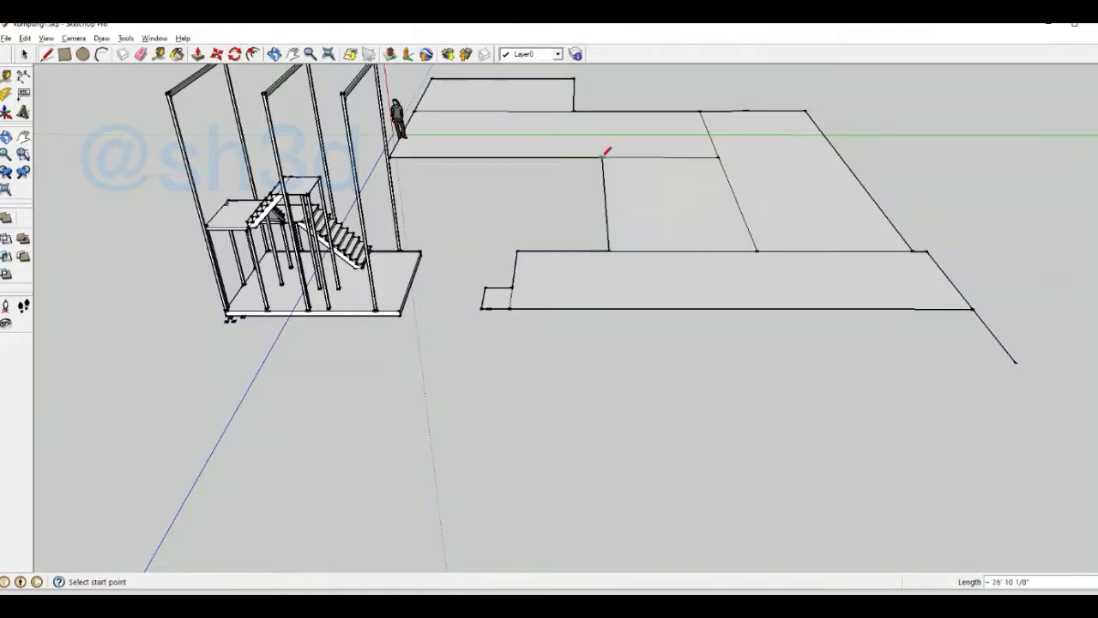
pyautogui.moveTo(606, 152); pyautogui.dragTo(759, 251, button='middle')
pyautogui.click(748, 249)
pyautogui.hotkey('alt', 'Tab')
pyautogui.hotkey('alt', 'Tab')
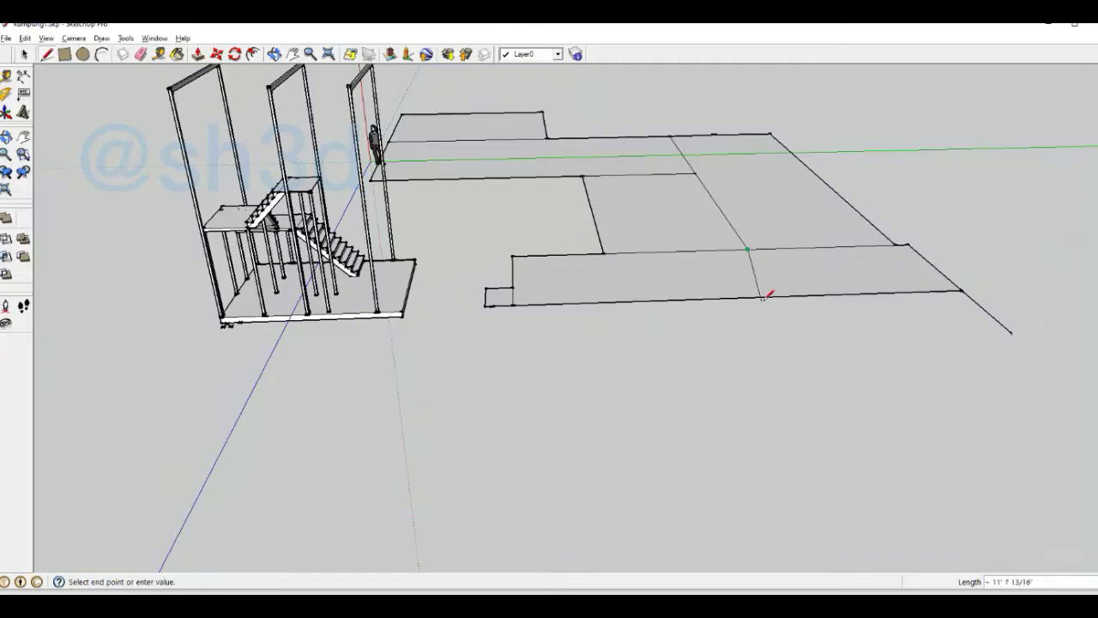
pyautogui.hotkey('alt', 'Tab')
pyautogui.hotkey('alt', 'Tab')
pyautogui.moveTo(543, 260); pyautogui.dragTo(668, 204, button='middle')
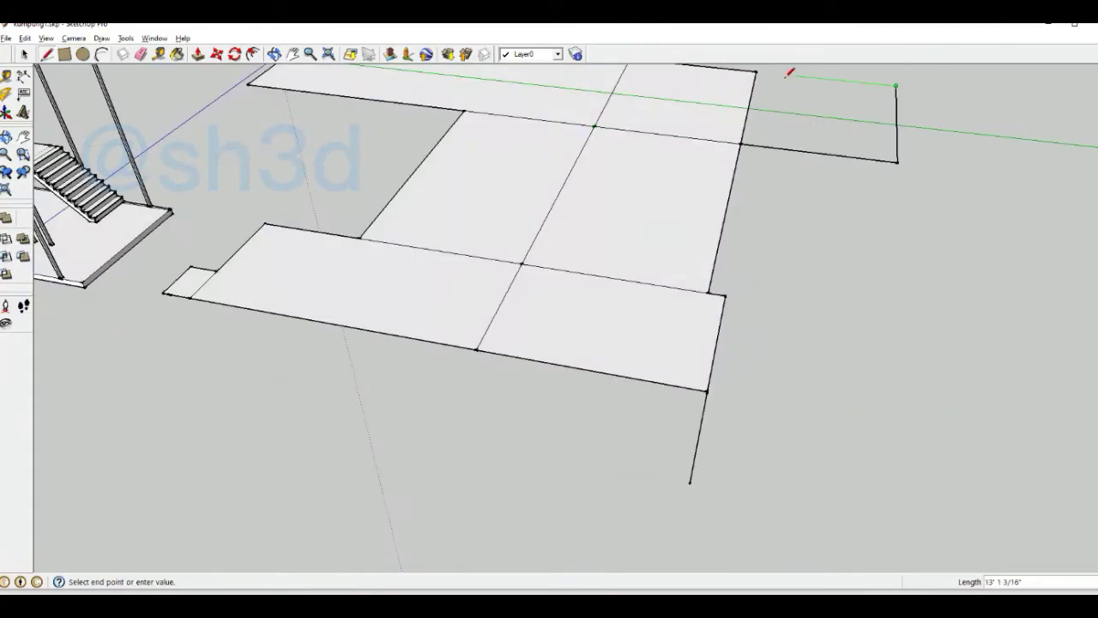
pyautogui.moveTo(789, 73)
pyautogui.mouseDown(button='middle')
pyautogui.moveTo(750, 269)
pyautogui.moveTo(779, 269)
pyautogui.moveTo(809, 314)
pyautogui.mouseUp(button='middle')
pyautogui.press('e')
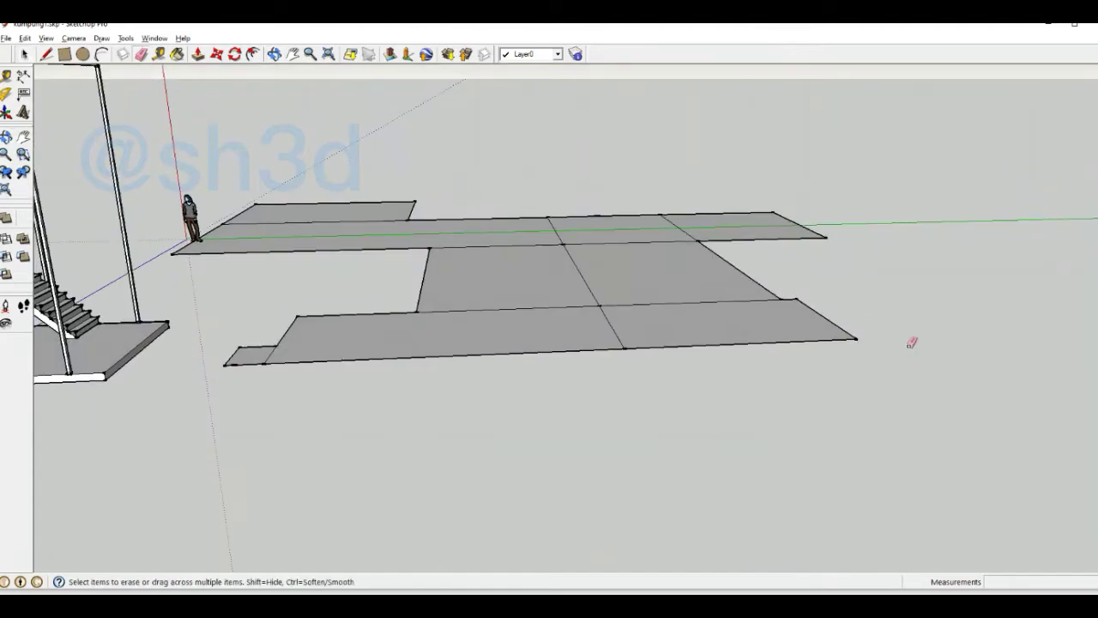
pyautogui.moveTo(911, 343)
pyautogui.mouseDown(button='middle')
pyautogui.moveTo(723, 397)
pyautogui.moveTo(625, 407)
pyautogui.moveTo(668, 226)
pyautogui.mouseUp(button='middle')
pyautogui.hotkey('alt', 'Tab')
pyautogui.hotkey('alt', 'Tab')
pyautogui.scroll(5, 555, 213)
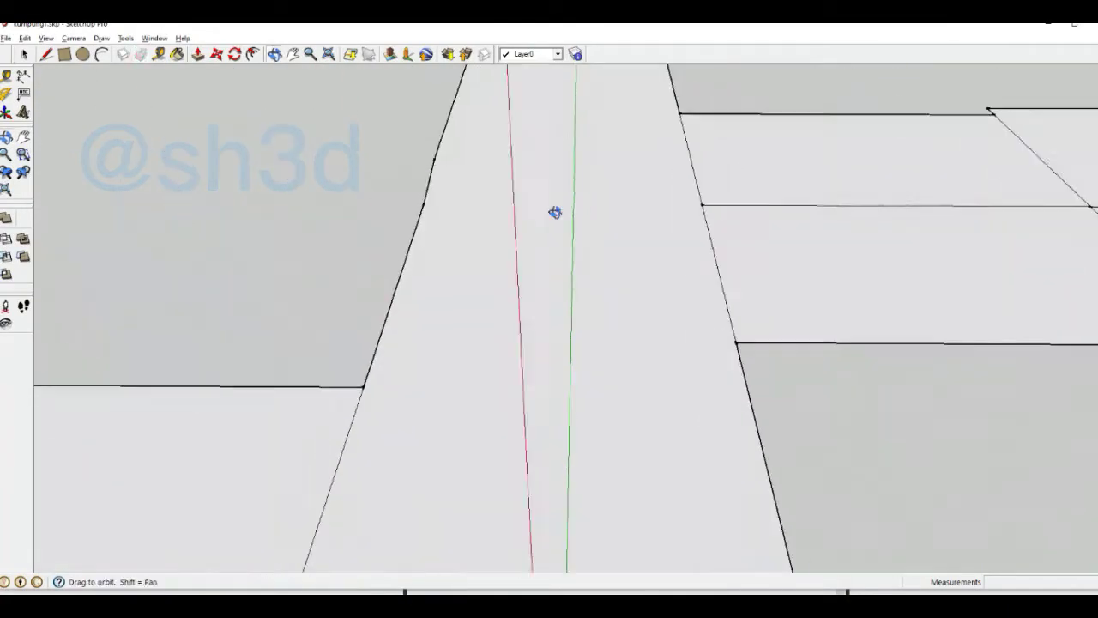
# Step: Pull the floor slab faces up to give them thickness
pyautogui.scroll(-5, 440, 334)
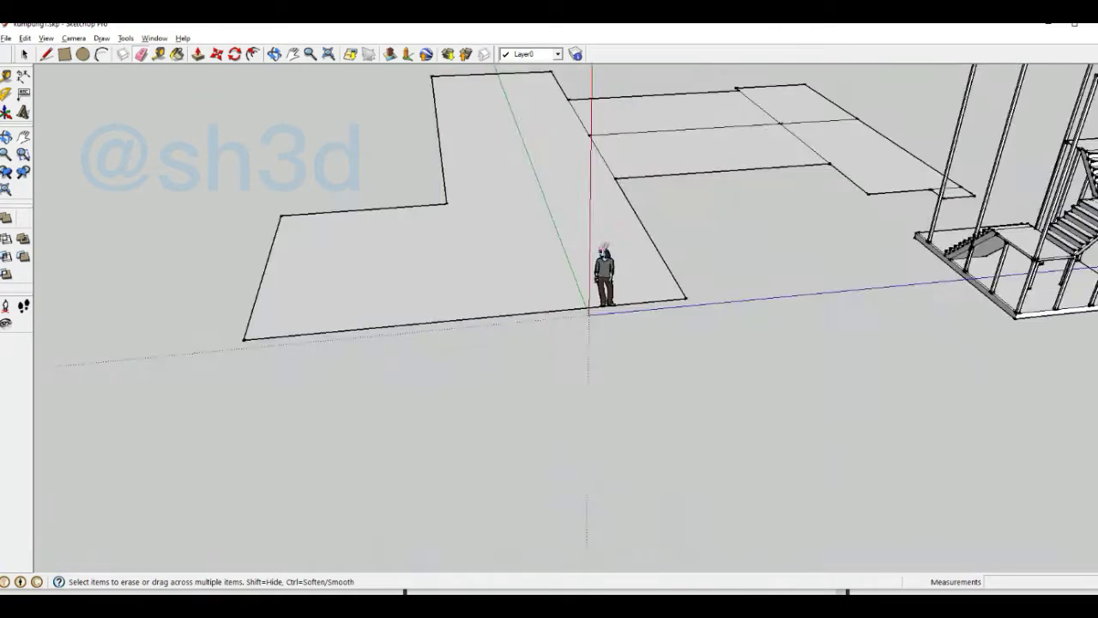
pyautogui.moveTo(440, 335)
pyautogui.mouseDown(button='middle')
pyautogui.moveTo(483, 520)
pyautogui.moveTo(463, 425)
pyautogui.mouseUp(button='middle')
pyautogui.press('p')
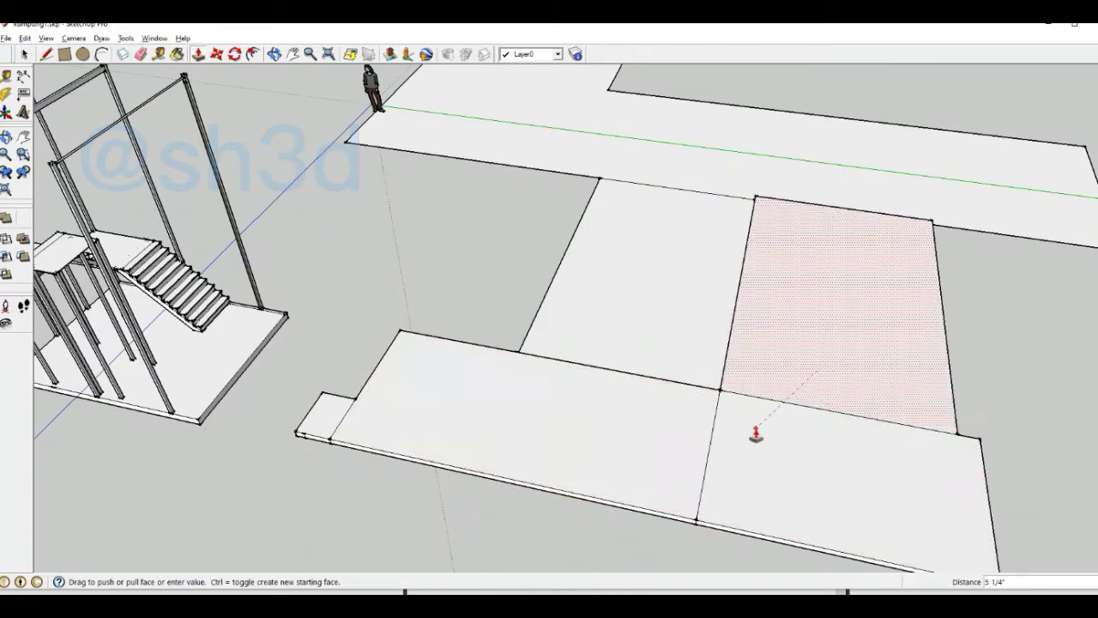
pyautogui.moveTo(752, 434); pyautogui.dragTo(507, 405, button='middle')
pyautogui.scroll(5, 507, 405)
pyautogui.press('l')
pyautogui.moveTo(235, 174)
pyautogui.mouseDown(button='middle')
pyautogui.moveTo(632, 495)
pyautogui.moveTo(358, 240)
pyautogui.moveTo(315, 380)
pyautogui.moveTo(195, 66)
pyautogui.moveTo(713, 290)
pyautogui.mouseUp(button='middle')
pyautogui.press('e')
pyautogui.click(197, 55)
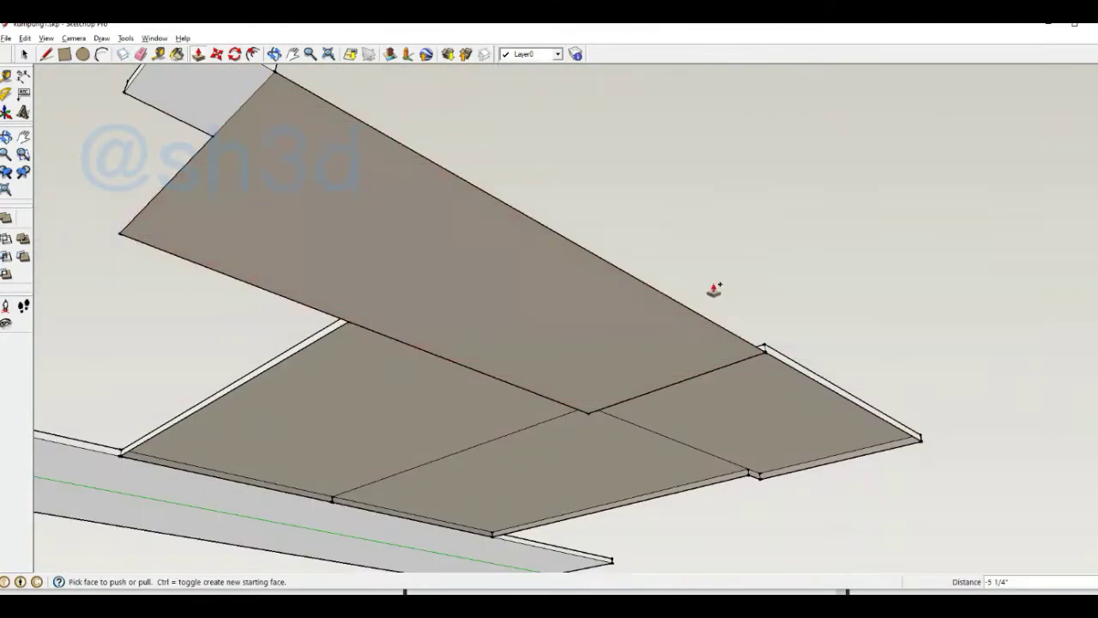
pyautogui.click(700, 369)
pyautogui.moveTo(716, 362); pyautogui.dragTo(746, 392, button='middle')
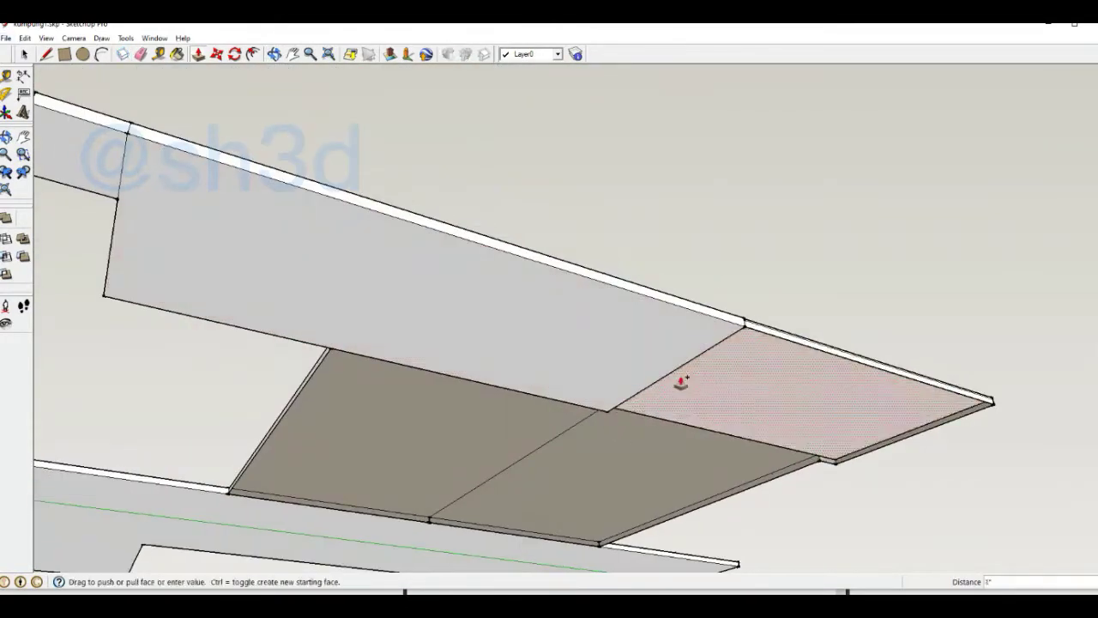
# Step: Raise the lower-centre room footprint into a block 11'10 5/8" tall
pyautogui.click(668, 463)
pyautogui.moveTo(669, 463); pyautogui.dragTo(515, 362, button='middle')
pyautogui.scroll(5, 699, 429)
pyautogui.moveTo(699, 429)
pyautogui.mouseDown(button='middle')
pyautogui.moveTo(630, 392)
pyautogui.moveTo(220, 481)
pyautogui.moveTo(785, 350)
pyautogui.moveTo(767, 314)
pyautogui.moveTo(560, 403)
pyautogui.mouseUp(button='middle')
pyautogui.click(220, 481)
pyautogui.click(560, 403)
pyautogui.moveTo(515, 319)
pyautogui.mouseDown(button='middle')
pyautogui.moveTo(823, 180)
pyautogui.moveTo(532, 304)
pyautogui.moveTo(733, 285)
pyautogui.moveTo(821, 368)
pyautogui.mouseUp(button='middle')
pyautogui.click(824, 179)
pyautogui.scroll(3, 532, 303)
pyautogui.scroll(-5, 821, 368)
pyautogui.press('space')
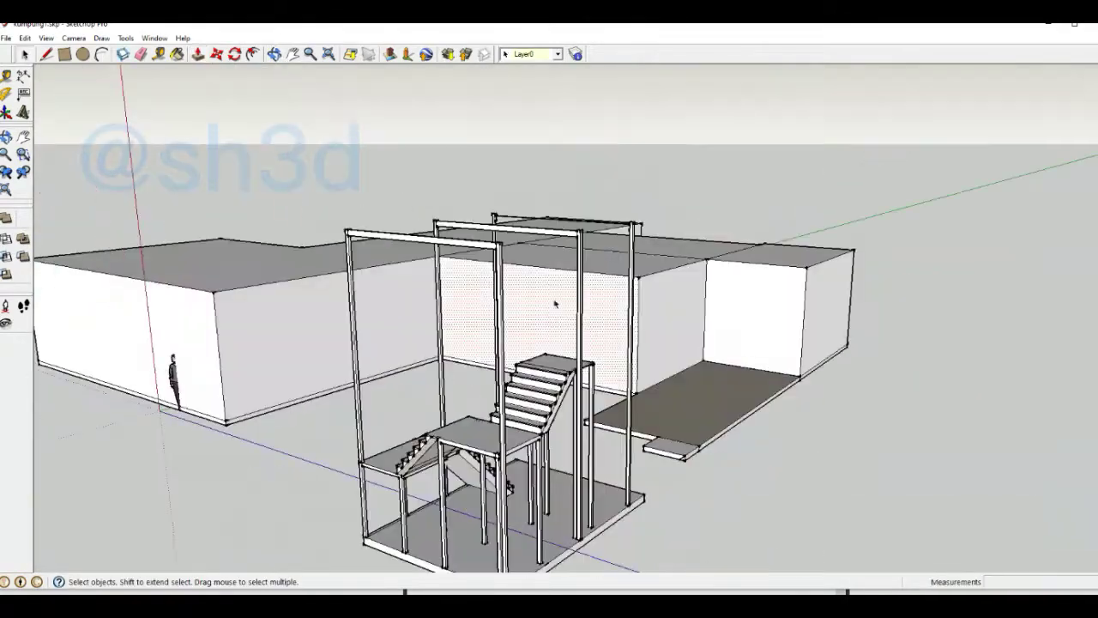
pyautogui.moveTo(558, 304)
pyautogui.mouseDown(button='middle')
pyautogui.moveTo(770, 373)
pyautogui.moveTo(606, 350)
pyautogui.mouseUp(button='middle')
pyautogui.scroll(-3, 770, 373)
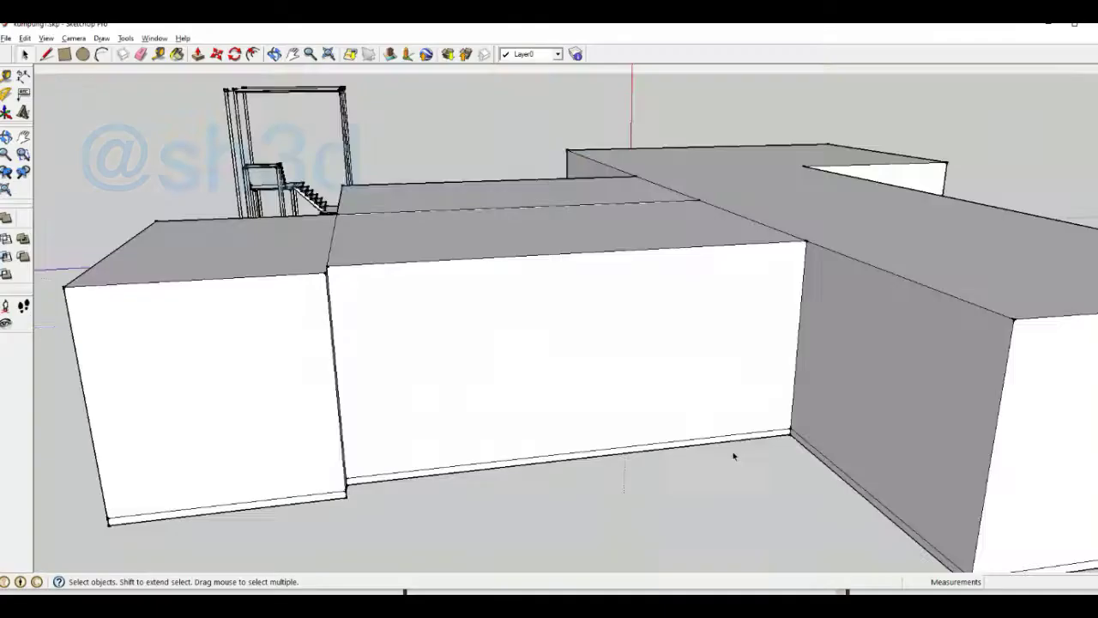
# Step: Select all connected building geometry and zoom into the stilt-house reference photo
pyautogui.moveTo(731, 451); pyautogui.dragTo(386, 340, button='middle')
pyautogui.scroll(-3, 386, 341)
pyautogui.tripleClick(355, 314)
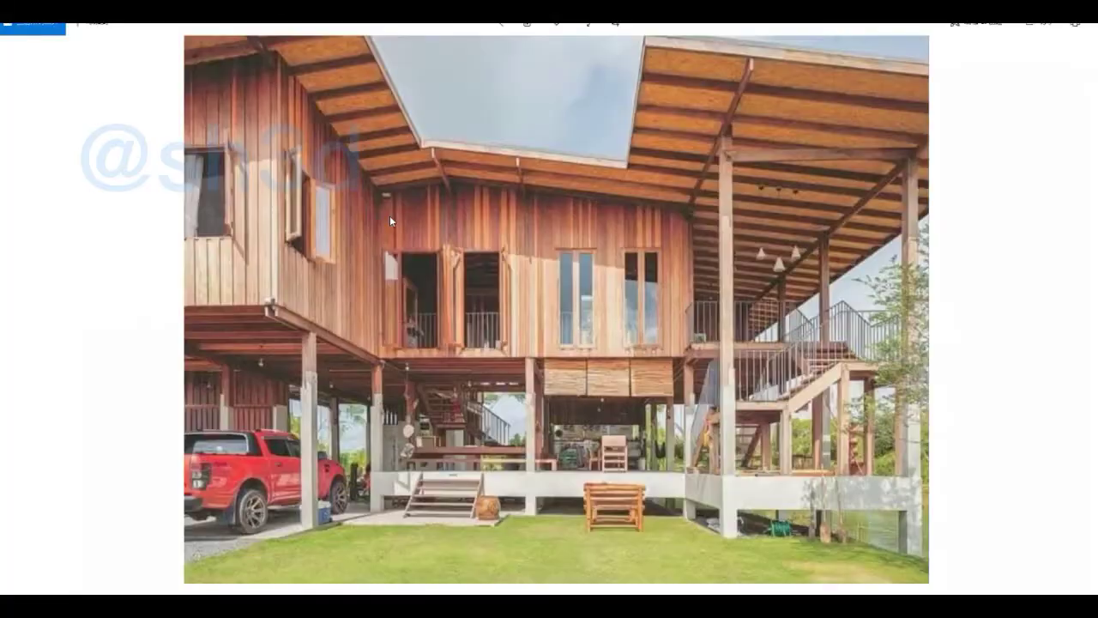
pyautogui.click(502, 21)
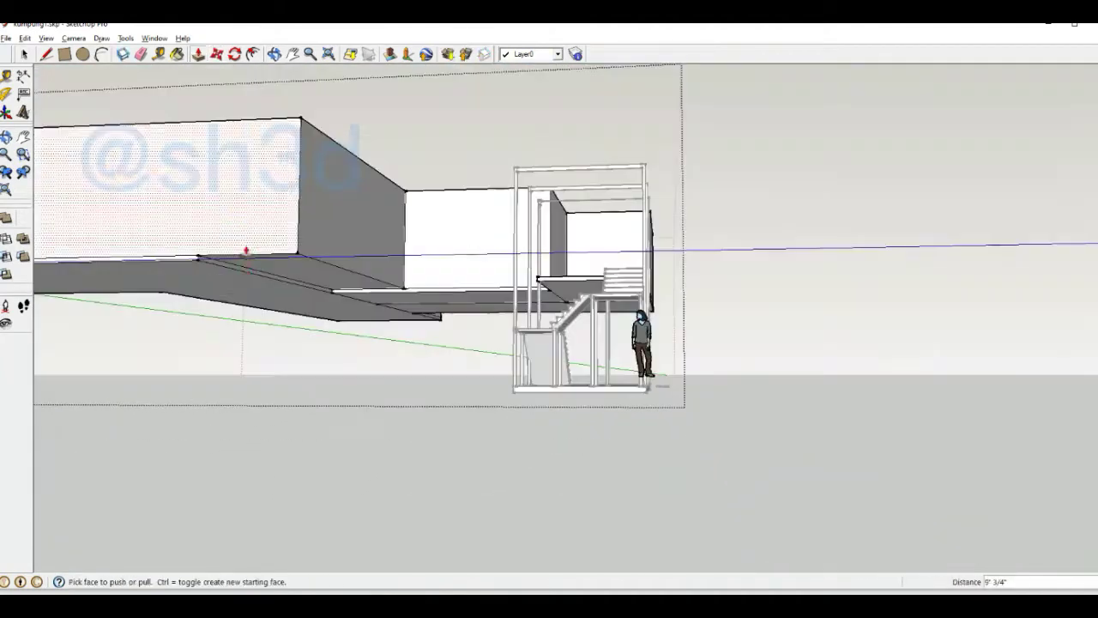
# Step: Orbit around the building and compare it against the reference photo
pyautogui.moveTo(245, 251)
pyautogui.mouseDown(button='middle')
pyautogui.moveTo(402, 245)
pyautogui.moveTo(321, 387)
pyautogui.moveTo(441, 355)
pyautogui.moveTo(390, 470)
pyautogui.moveTo(606, 249)
pyautogui.moveTo(730, 179)
pyautogui.moveTo(520, 255)
pyautogui.moveTo(416, 381)
pyautogui.mouseUp(button='middle')
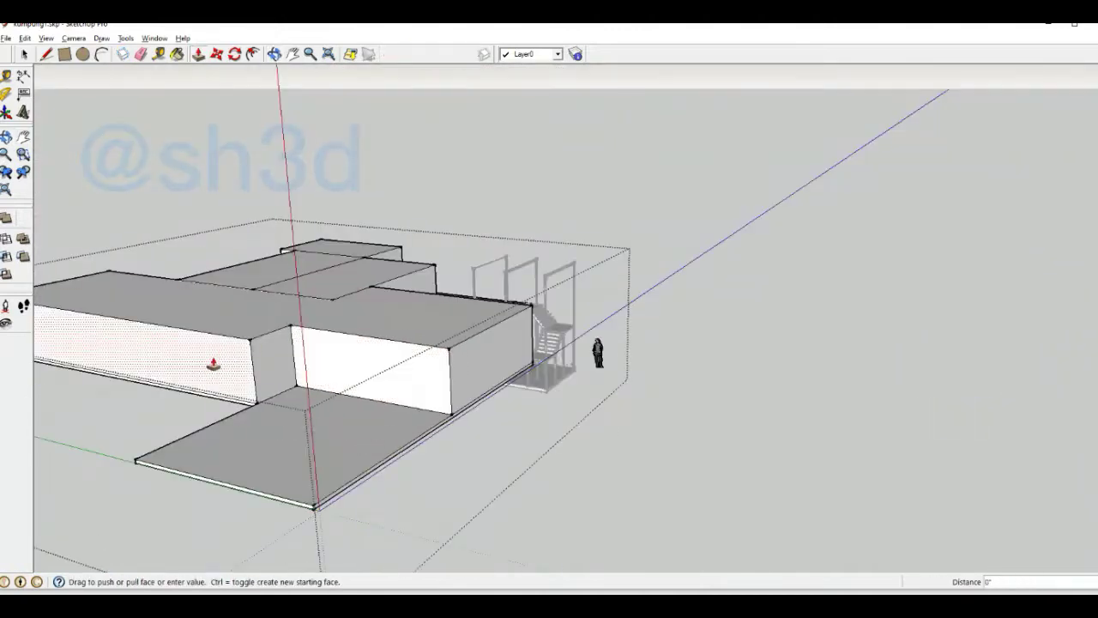
pyautogui.moveTo(338, 371)
pyautogui.mouseDown(button='middle')
pyautogui.moveTo(730, 451)
pyautogui.moveTo(726, 425)
pyautogui.mouseUp(button='middle')
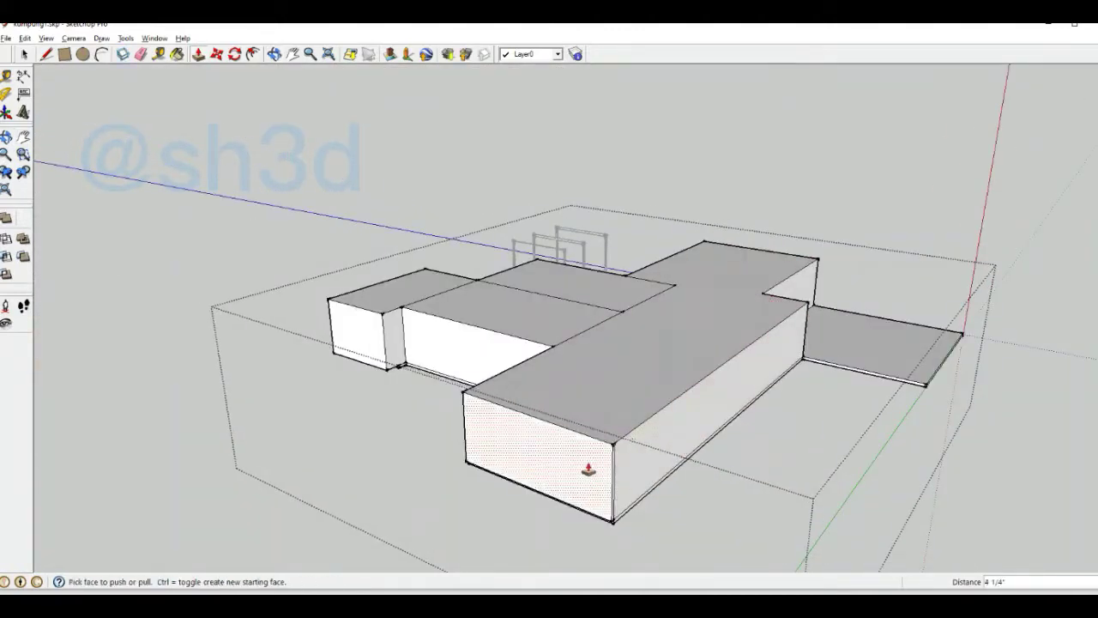
pyautogui.moveTo(521, 473); pyautogui.dragTo(682, 527, button='middle')
pyautogui.scroll(5, 681, 527)
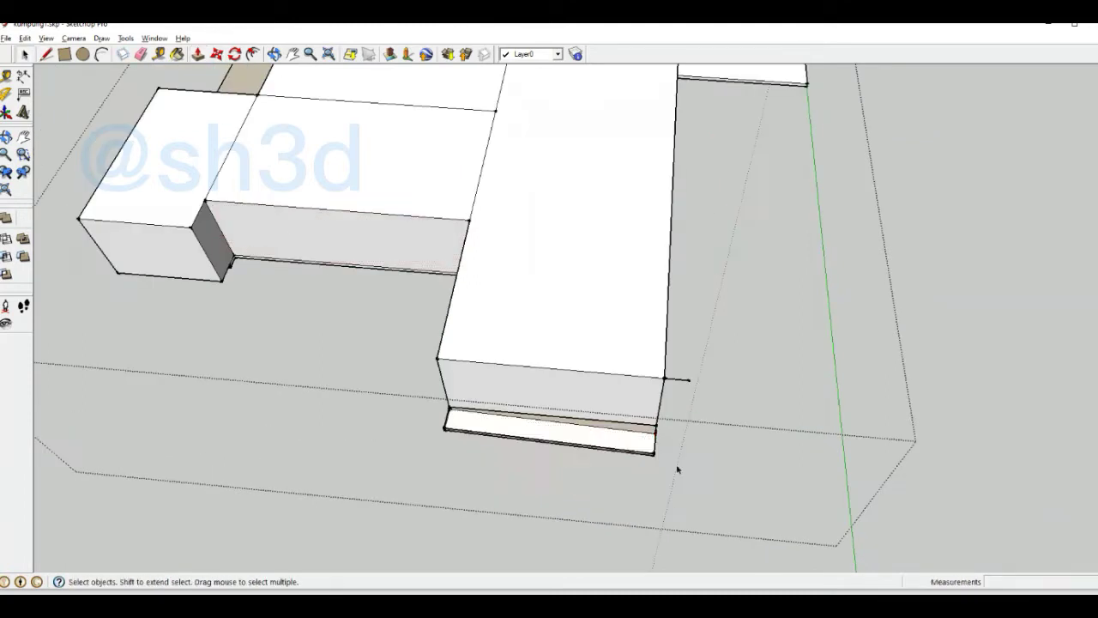
pyautogui.scroll(3, 678, 469)
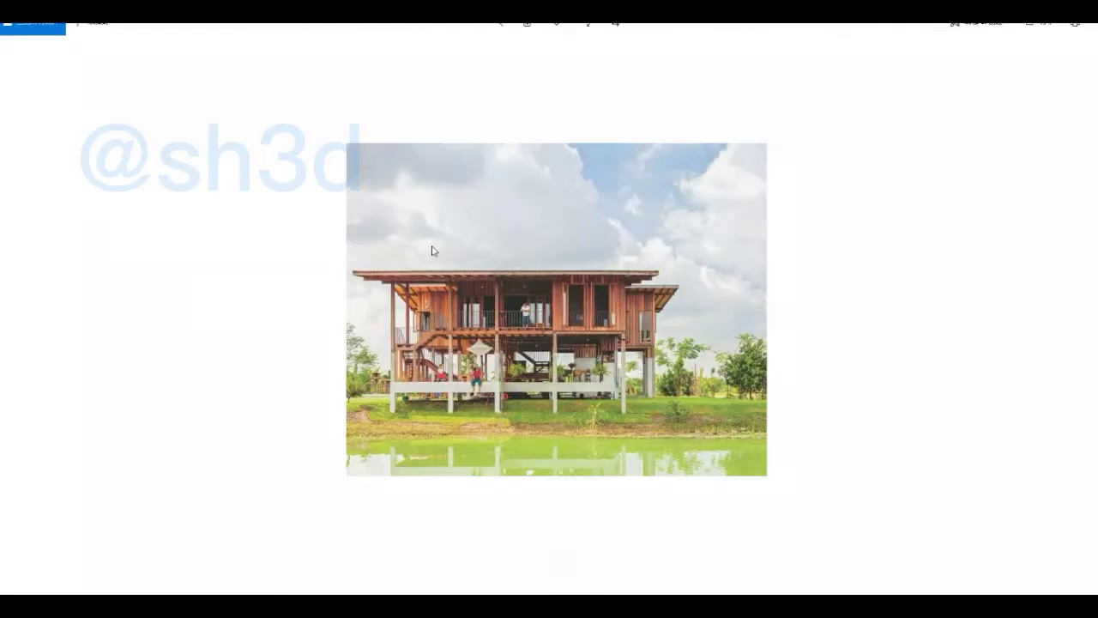
pyautogui.hotkey('alt', 'Tab')
pyautogui.hotkey('alt', 'Tab')
pyautogui.hotkey('alt', 'Tab')
pyautogui.hotkey('alt', 'Tab')
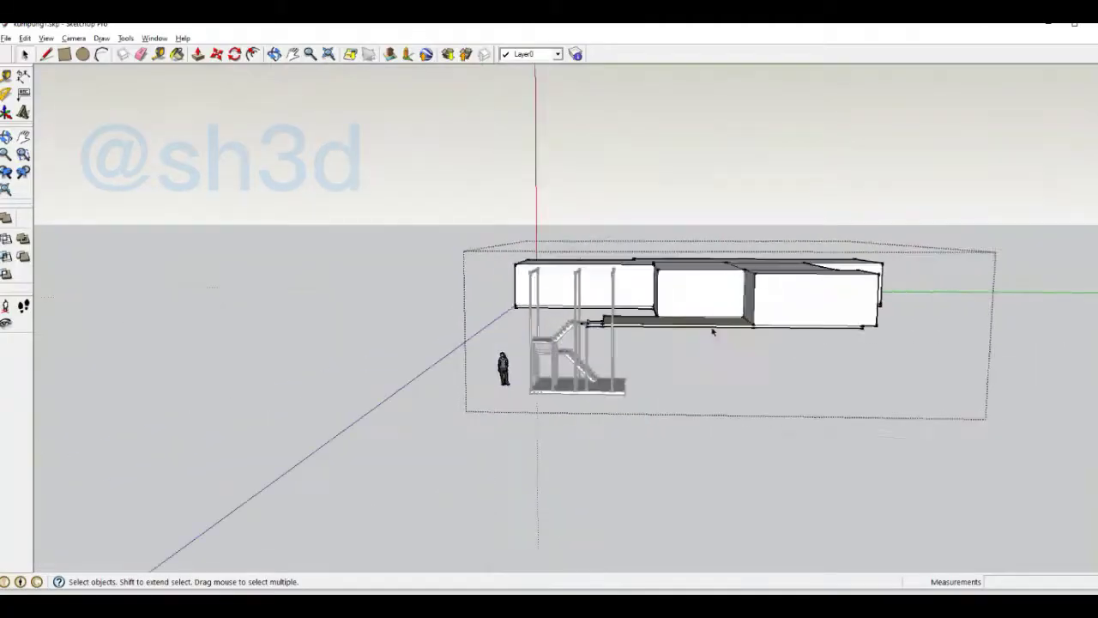
pyautogui.scroll(5, 584, 327)
# Step: Push/pull a thin floor slab from the stair landing to the tall building blocks
pyautogui.press('p')
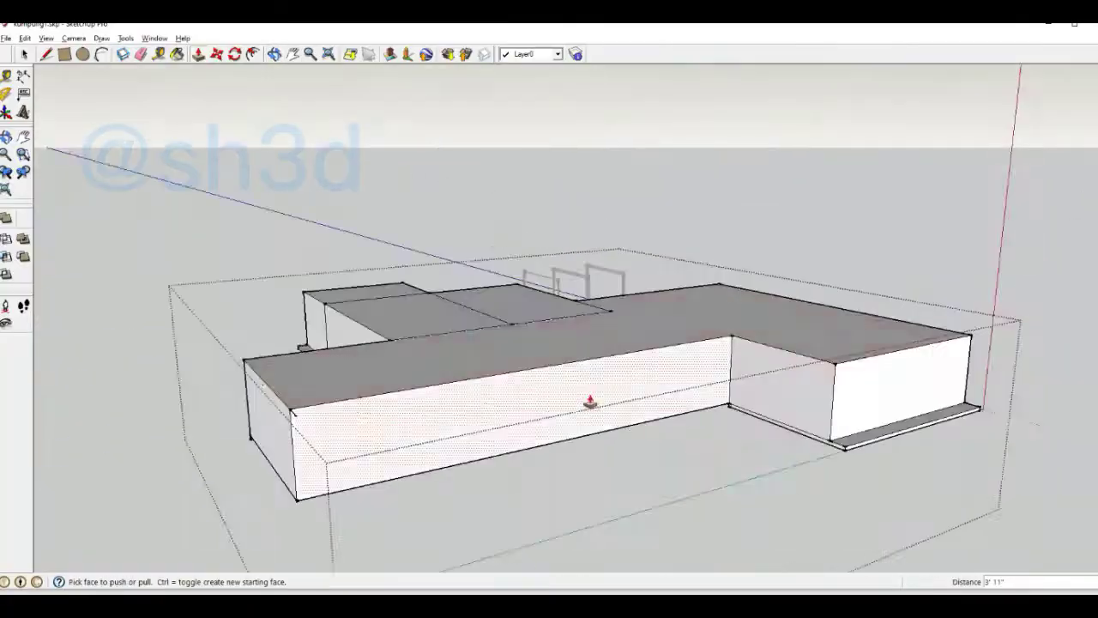
pyautogui.moveTo(355, 478); pyautogui.dragTo(392, 454, button='middle')
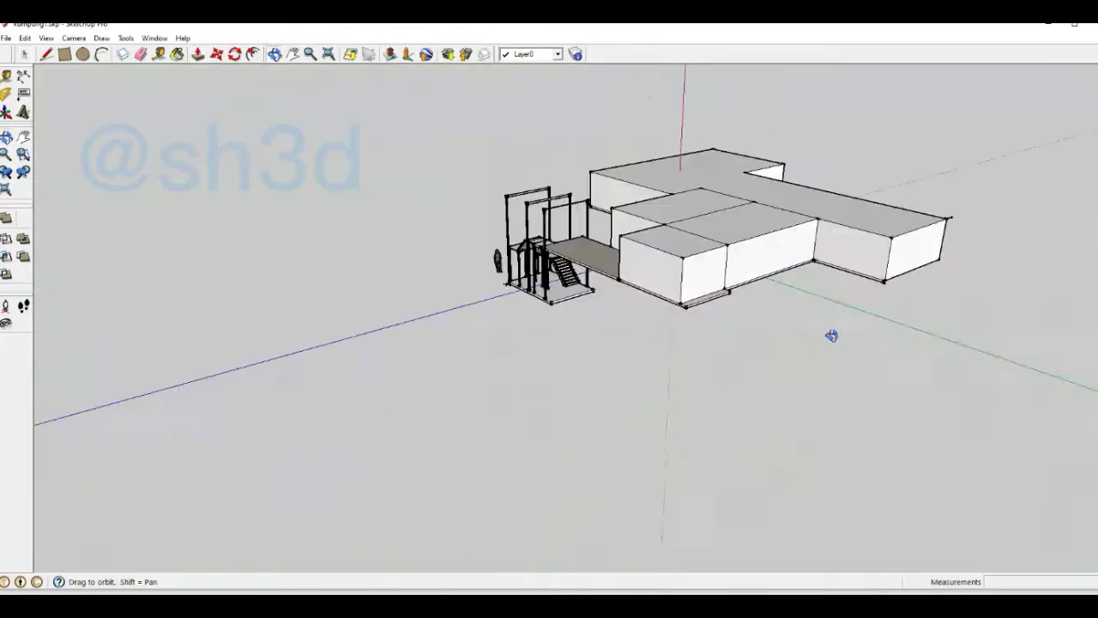
pyautogui.moveTo(831, 336); pyautogui.dragTo(404, 328)
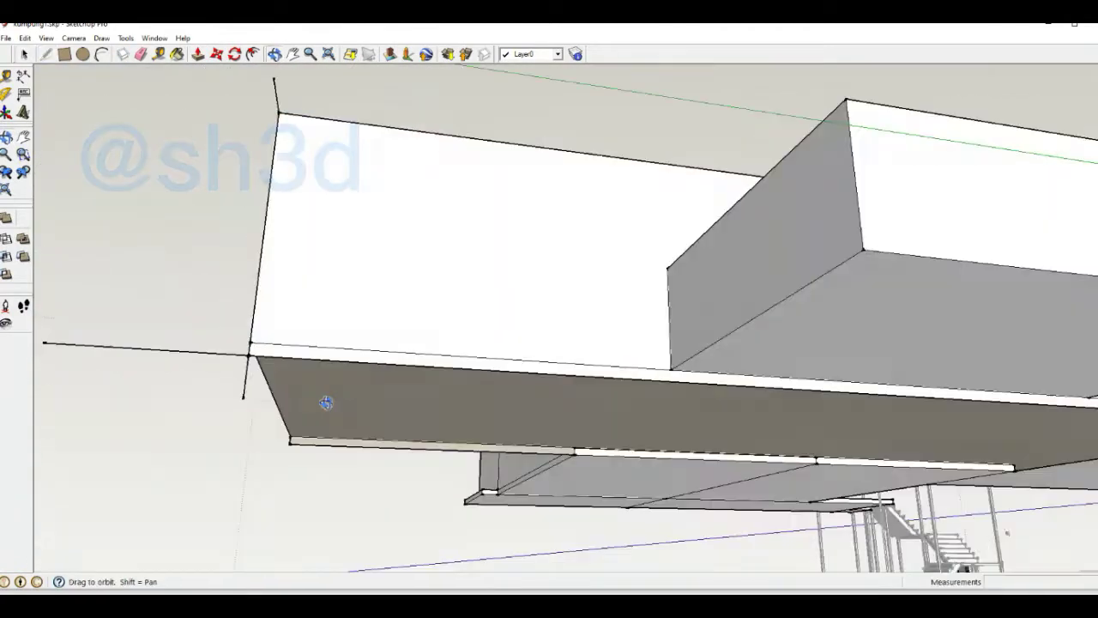
pyautogui.moveTo(326, 400)
pyautogui.mouseDown(button='middle')
pyautogui.moveTo(223, 340)
pyautogui.moveTo(227, 116)
pyautogui.mouseUp(button='middle')
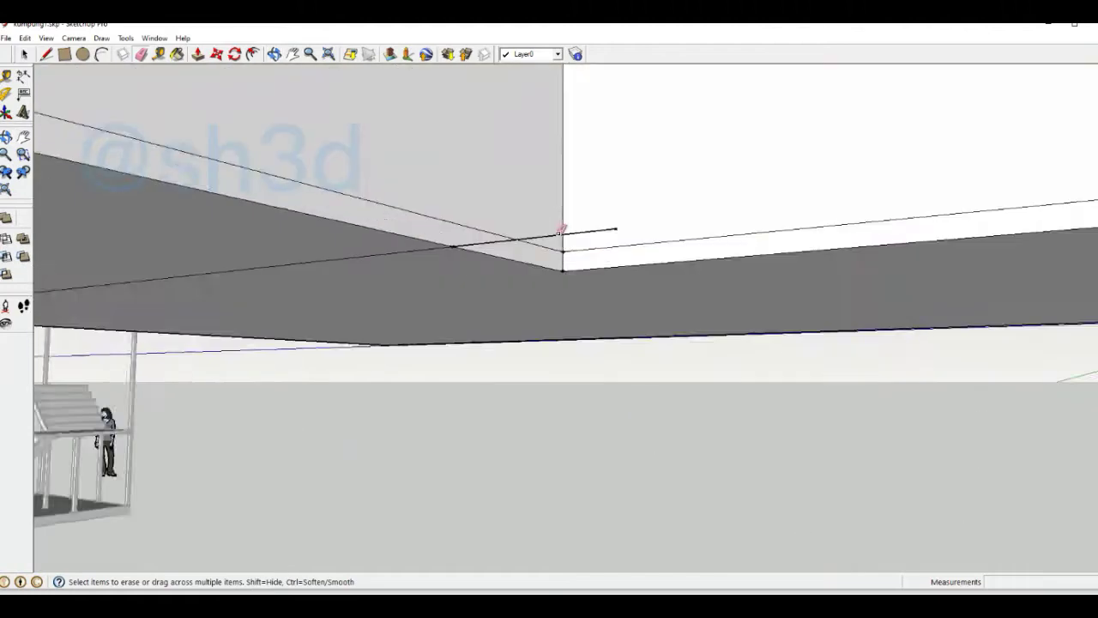
pyautogui.moveTo(424, 155); pyautogui.dragTo(646, 204, button='middle')
pyautogui.scroll(-5, 646, 205)
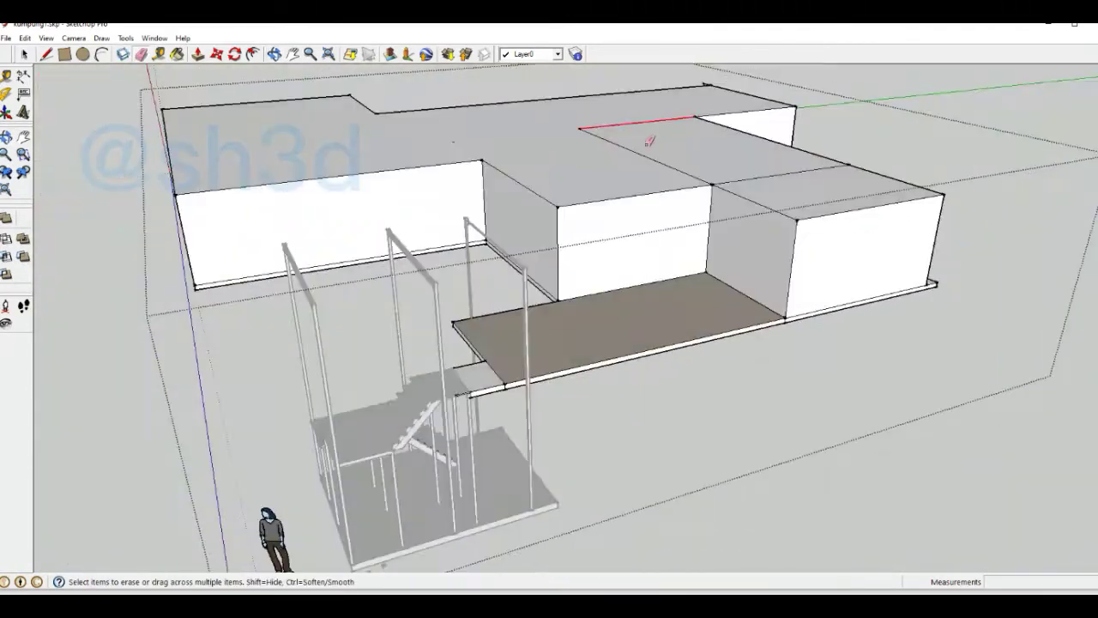
pyautogui.moveTo(747, 335)
pyautogui.mouseDown(button='middle')
pyautogui.moveTo(603, 125)
pyautogui.moveTo(380, 184)
pyautogui.mouseUp(button='middle')
# Step: Offset the top faces of the room blocks to outline thin walls
pyautogui.press('f')
pyautogui.scroll(5, 633, 169)
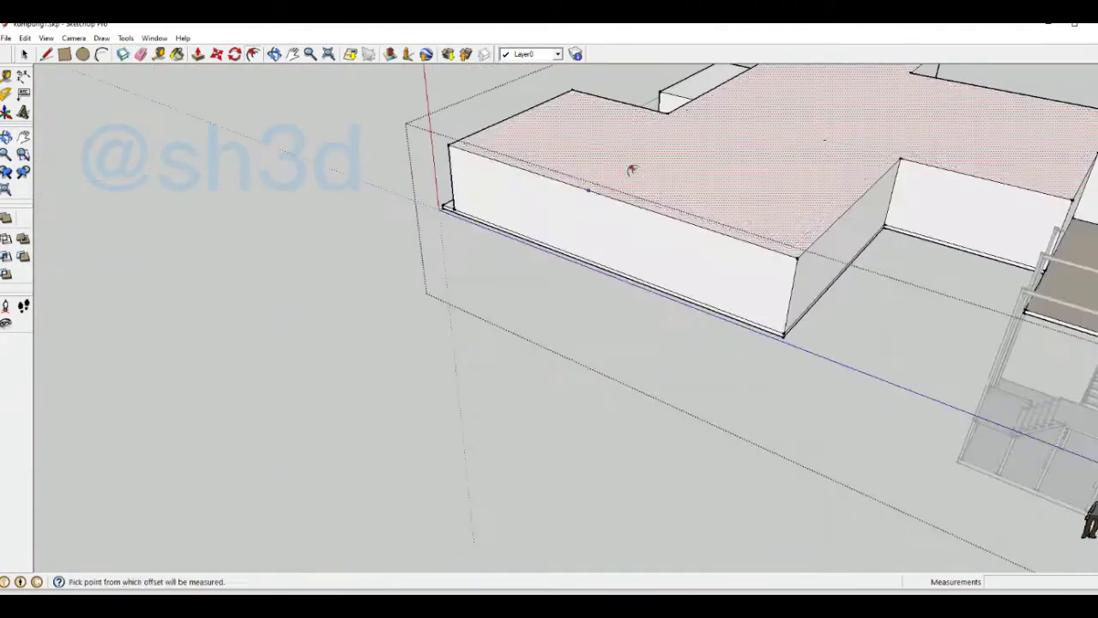
pyautogui.scroll(3, 441, 265)
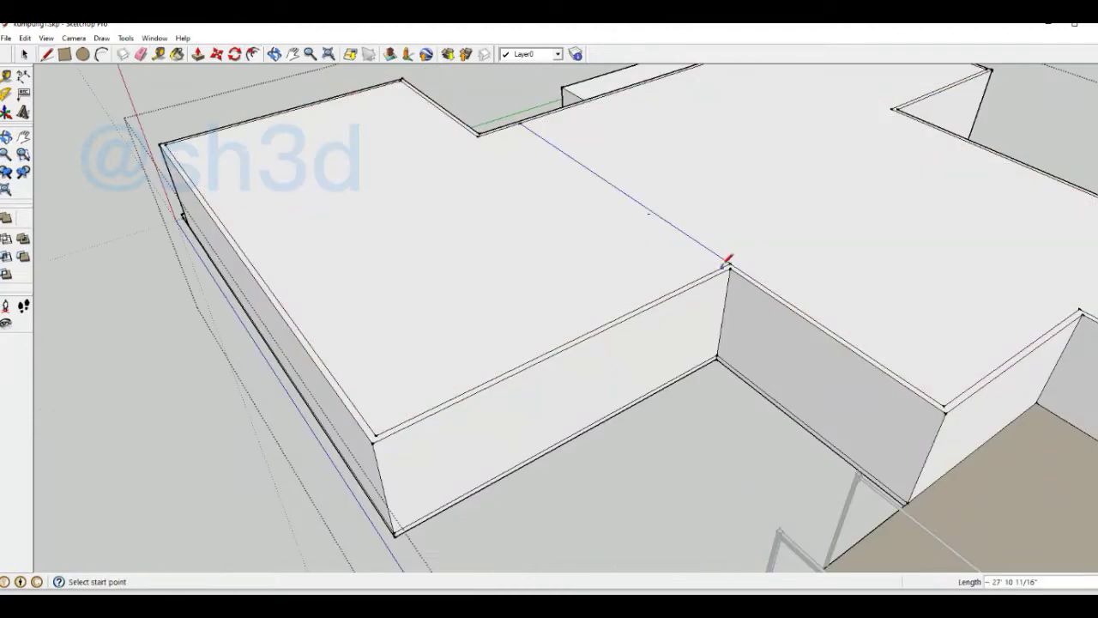
pyautogui.click(725, 262)
pyautogui.moveTo(725, 262)
pyautogui.mouseDown(button='middle')
pyautogui.moveTo(632, 280)
pyautogui.moveTo(689, 88)
pyautogui.mouseUp(button='middle')
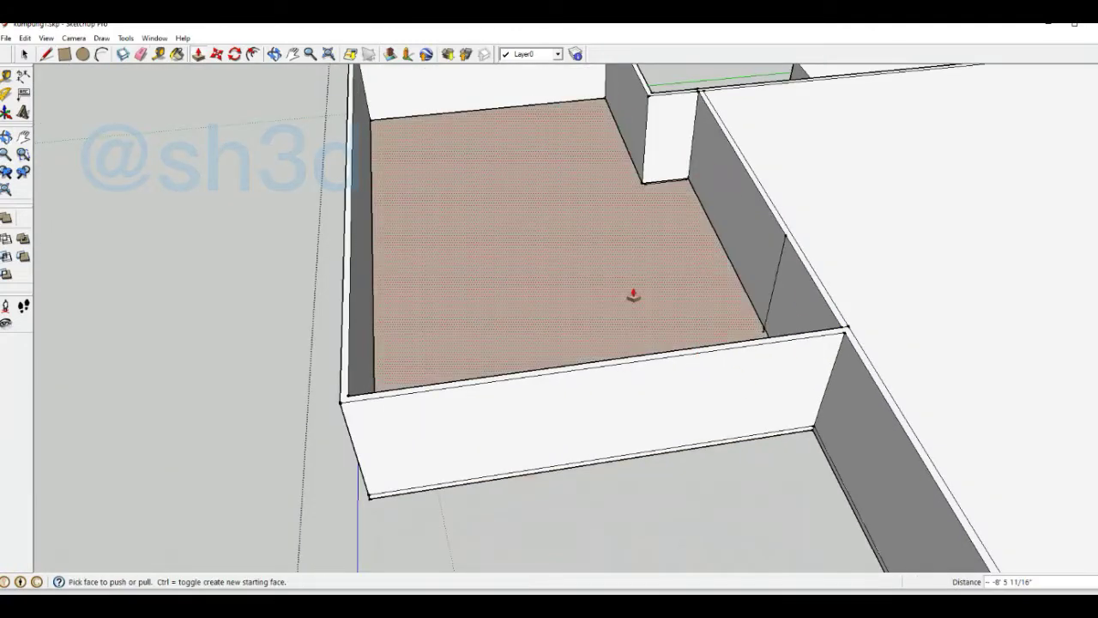
pyautogui.press('space')
pyautogui.scroll(-5, 775, 191)
pyautogui.moveTo(774, 191); pyautogui.dragTo(240, 436, button='middle')
# Step: Draw a rectangle on a room wall and push the inner faces down to hollow the rooms
pyautogui.press('r')
pyautogui.scroll(5, 520, 498)
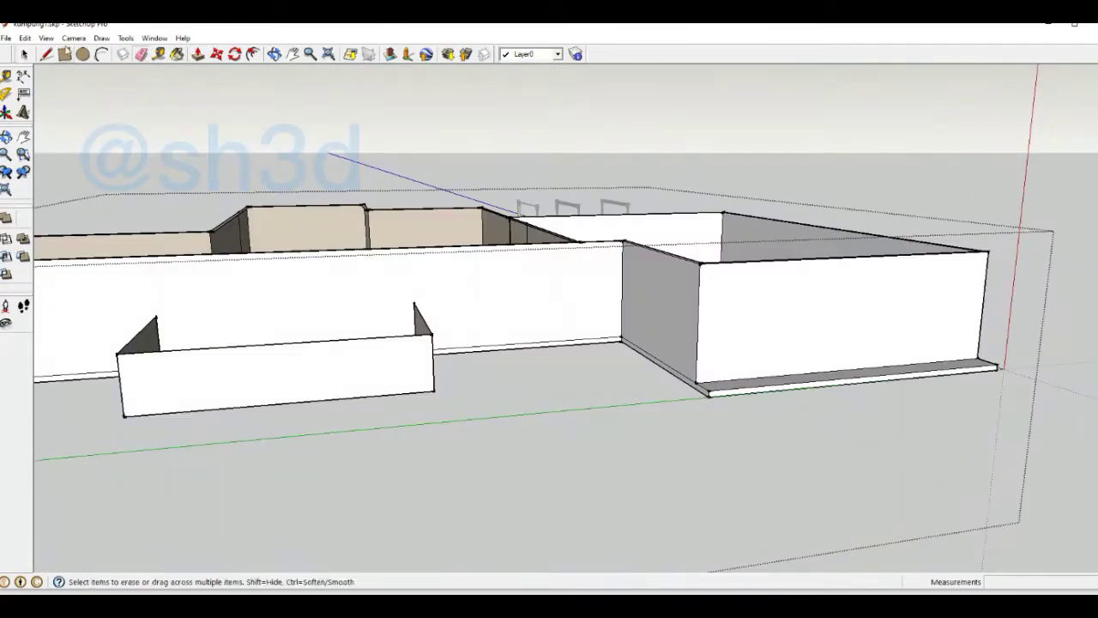
pyautogui.scroll(3, 446, 412)
pyautogui.click(408, 430)
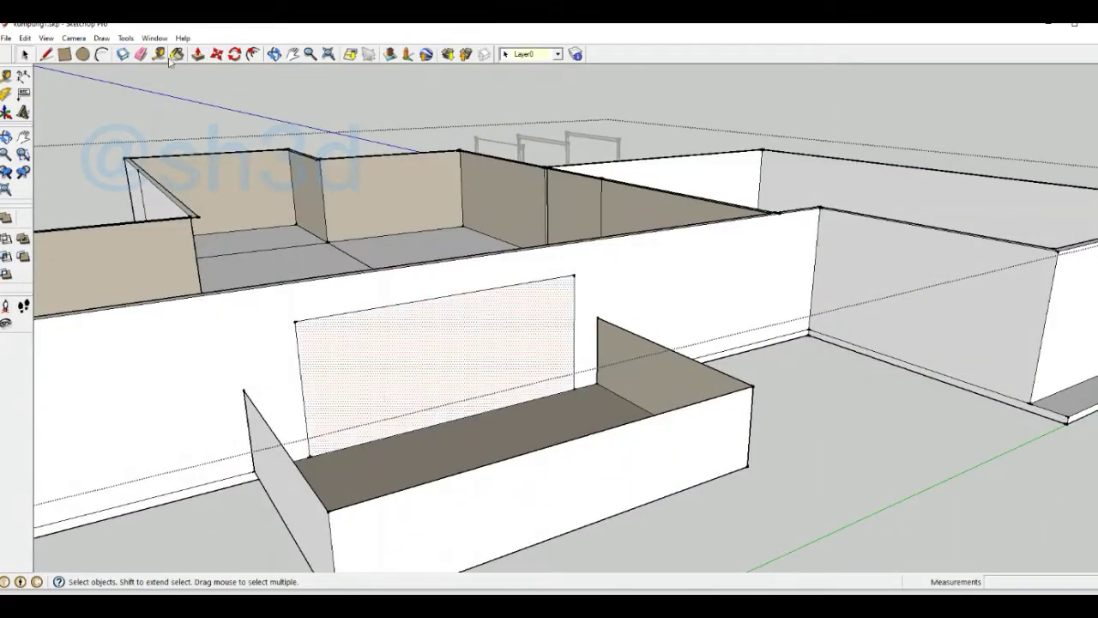
pyautogui.moveTo(382, 382)
pyautogui.mouseDown(button='middle')
pyautogui.moveTo(544, 290)
pyautogui.moveTo(612, 294)
pyautogui.moveTo(343, 343)
pyautogui.moveTo(296, 304)
pyautogui.mouseUp(button='middle')
pyautogui.press('space')
pyautogui.scroll(-5, 577, 300)
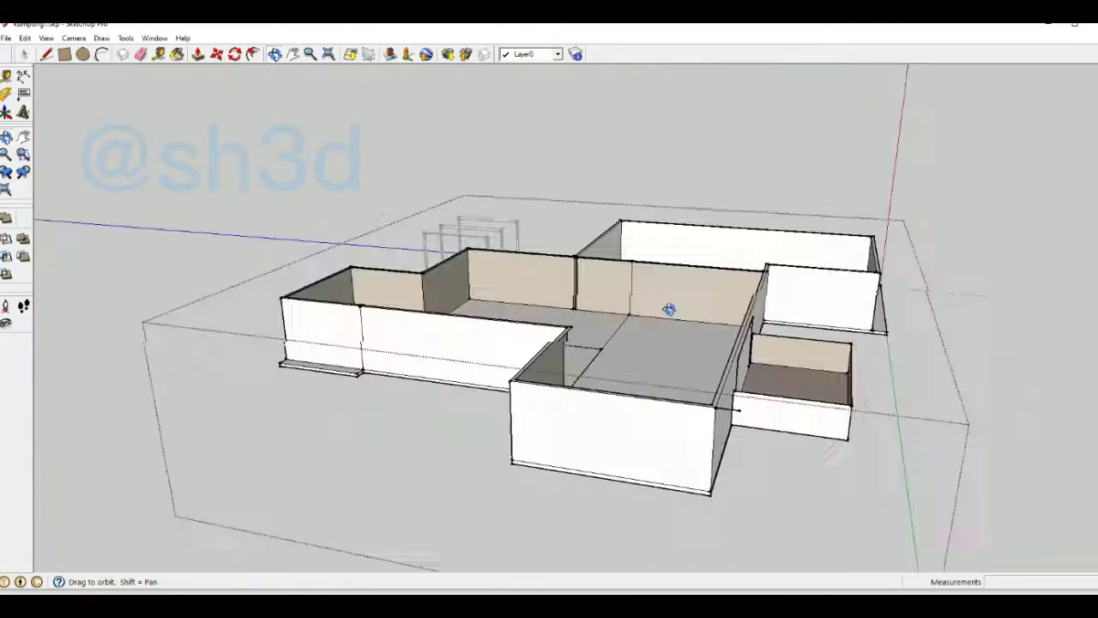
pyautogui.scroll(5, 667, 309)
pyautogui.scroll(-3, 581, 254)
pyautogui.press('space')
pyautogui.scroll(5, 686, 255)
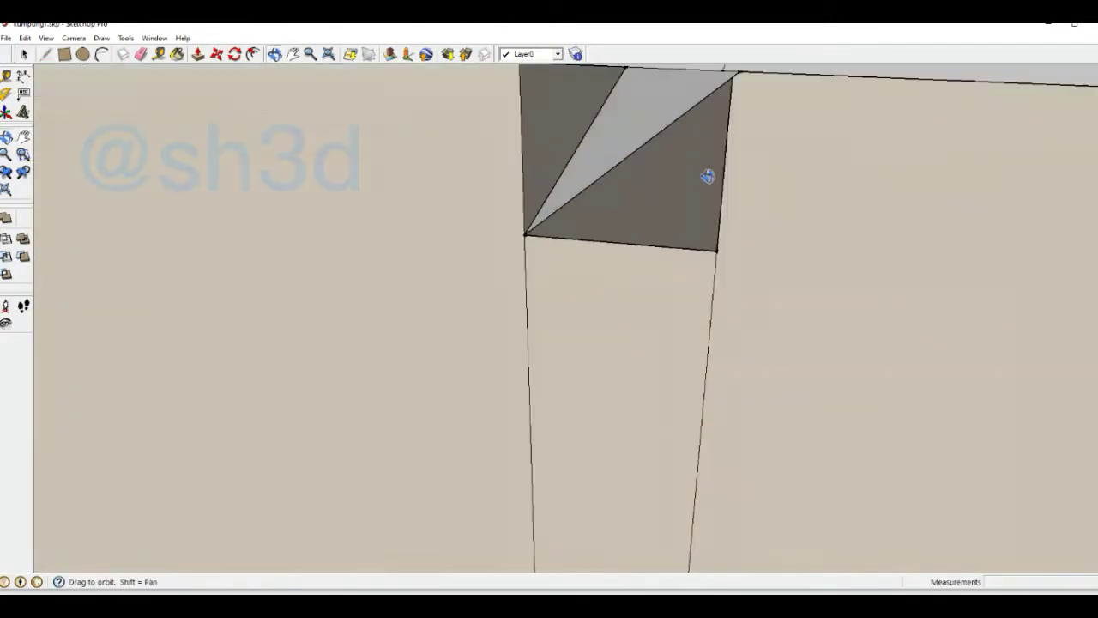
# Step: Draw lines across the wall gap and push that wall face 5"
pyautogui.moveTo(707, 175); pyautogui.dragTo(657, 162, button='middle')
pyautogui.press('l')
pyautogui.scroll(3, 657, 162)
pyautogui.click(575, 247)
pyautogui.click(627, 329)
pyautogui.scroll(-3, 627, 329)
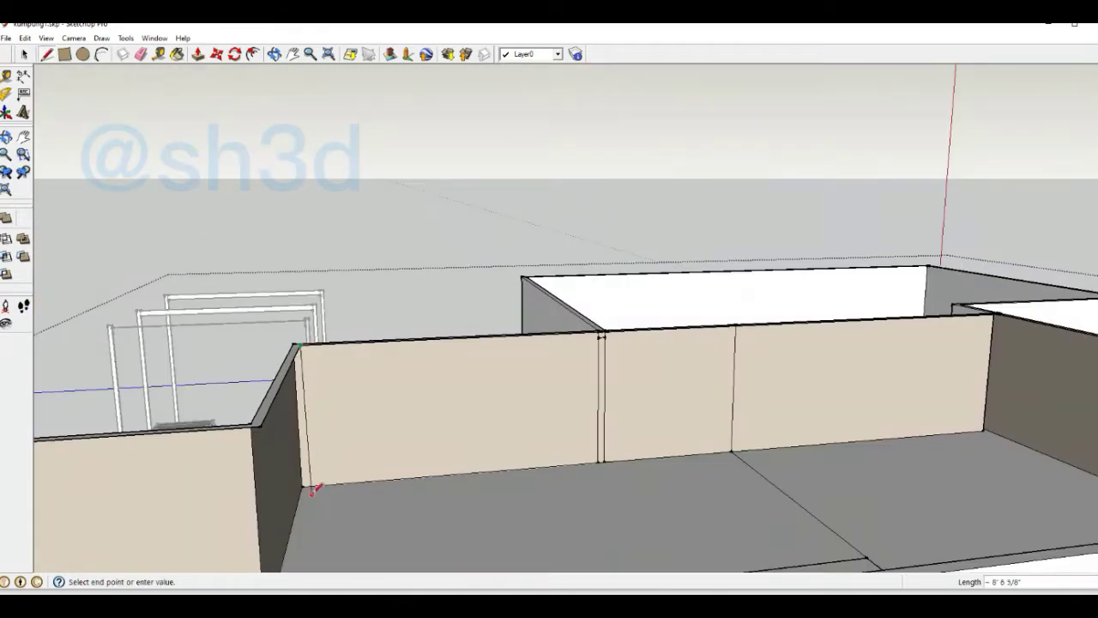
pyautogui.scroll(-3, 583, 434)
pyautogui.click(726, 397)
pyautogui.scroll(5, 725, 397)
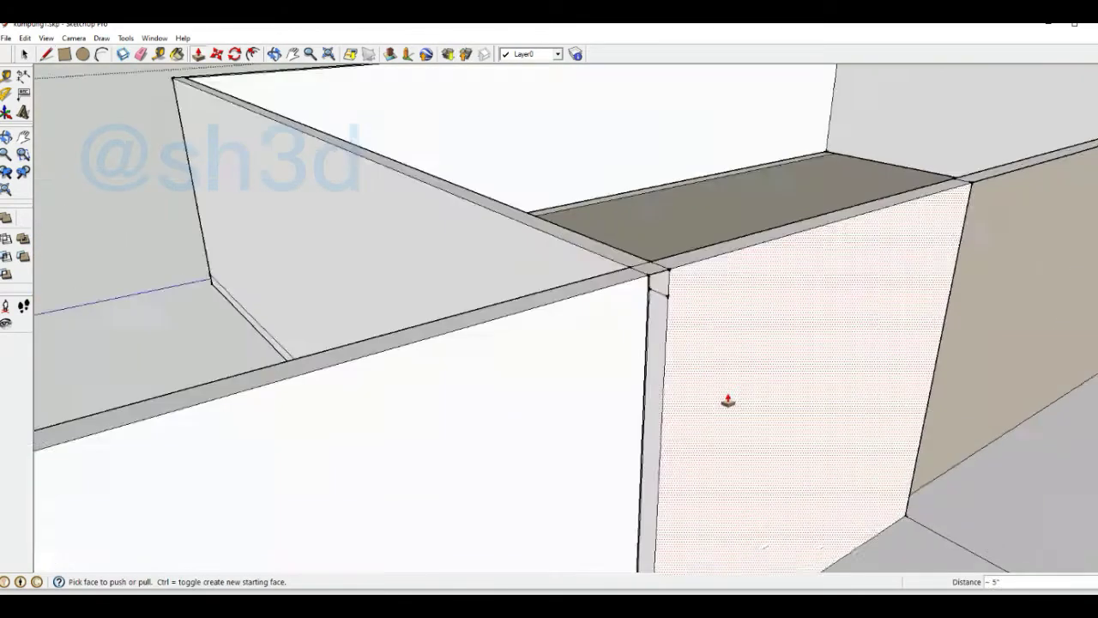
pyautogui.scroll(2, 652, 294)
pyautogui.scroll(-2, 909, 380)
pyautogui.scroll(-3, 909, 380)
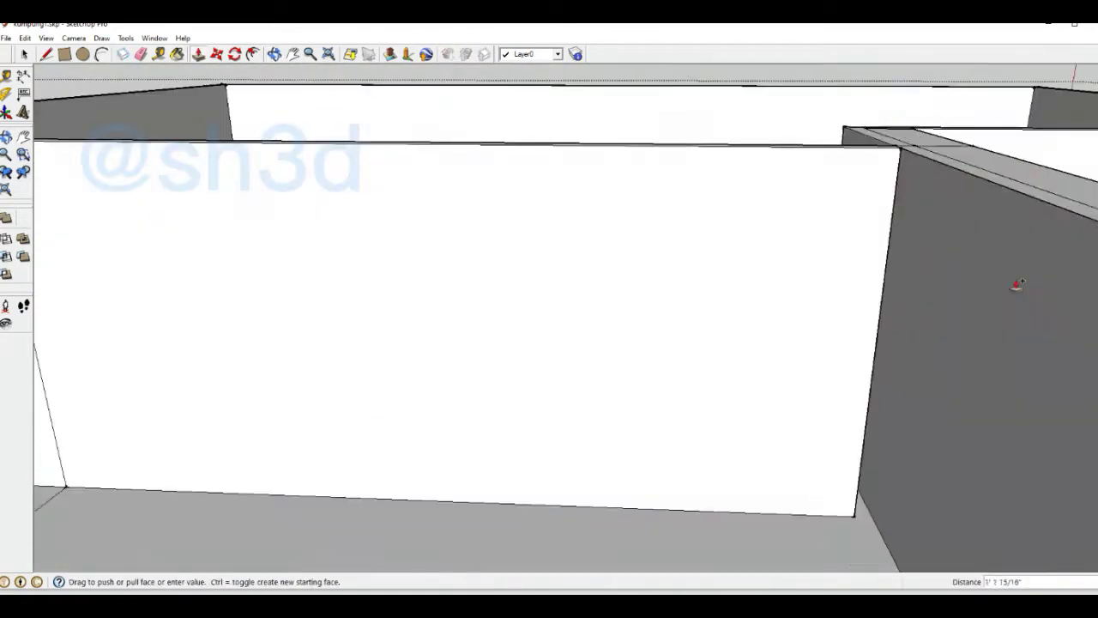
pyautogui.scroll(-3, 1015, 287)
pyautogui.scroll(-3, 709, 326)
pyautogui.scroll(5, 677, 244)
# Step: Push another room wall face outward 16' to its new position
pyautogui.moveTo(958, 248)
pyautogui.mouseDown(button='middle')
pyautogui.moveTo(564, 392)
pyautogui.moveTo(564, 147)
pyautogui.moveTo(871, 222)
pyautogui.mouseUp(button='middle')
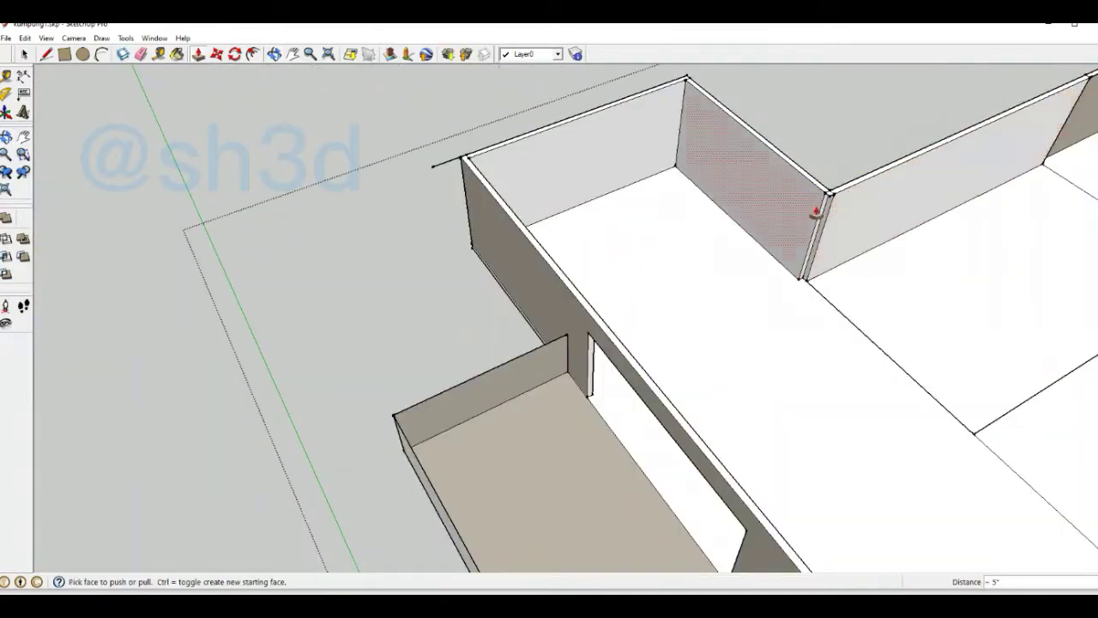
pyautogui.click(817, 212)
pyautogui.scroll(3, 824, 237)
pyautogui.scroll(-3, 944, 311)
pyautogui.moveTo(944, 312)
pyautogui.mouseDown(button='middle')
pyautogui.moveTo(404, 238)
pyautogui.moveTo(695, 283)
pyautogui.mouseUp(button='middle')
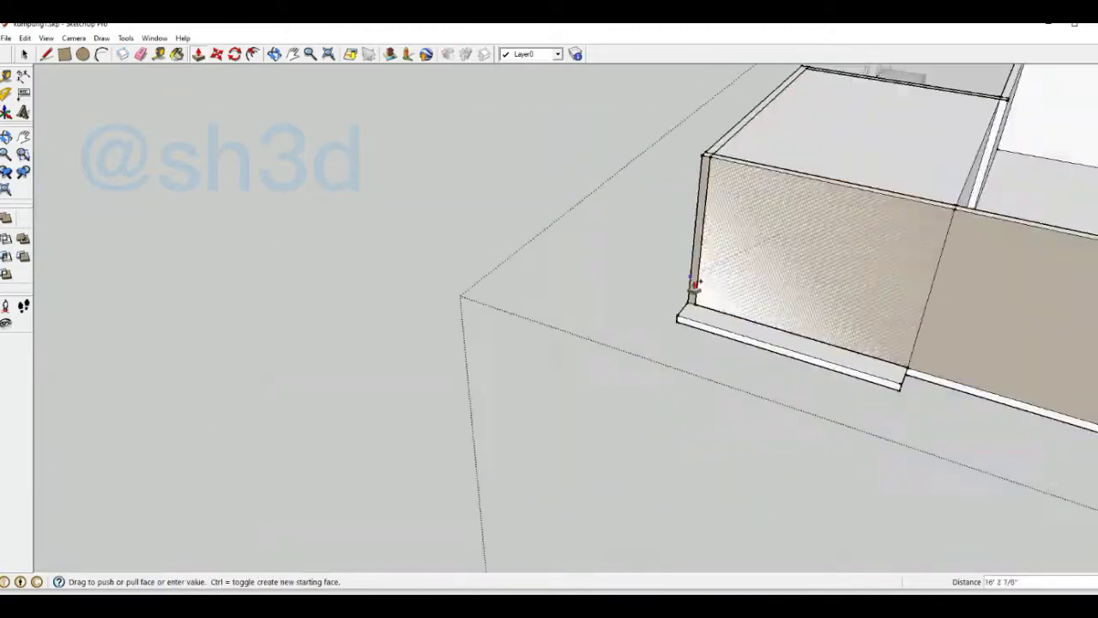
pyautogui.click(695, 283)
pyautogui.scroll(-3, 794, 220)
pyautogui.moveTo(795, 220)
pyautogui.mouseDown(button='middle')
pyautogui.moveTo(520, 321)
pyautogui.moveTo(507, 375)
pyautogui.moveTo(252, 403)
pyautogui.mouseUp(button='middle')
pyautogui.scroll(3, 529, 328)
pyautogui.scroll(-3, 368, 128)
# Step: Start a line on the room wall, then cancel it
pyautogui.press('l')
pyautogui.scroll(3, 774, 341)
pyautogui.click(782, 324)
pyautogui.press('Escape')
pyautogui.scroll(-3, 568, 230)
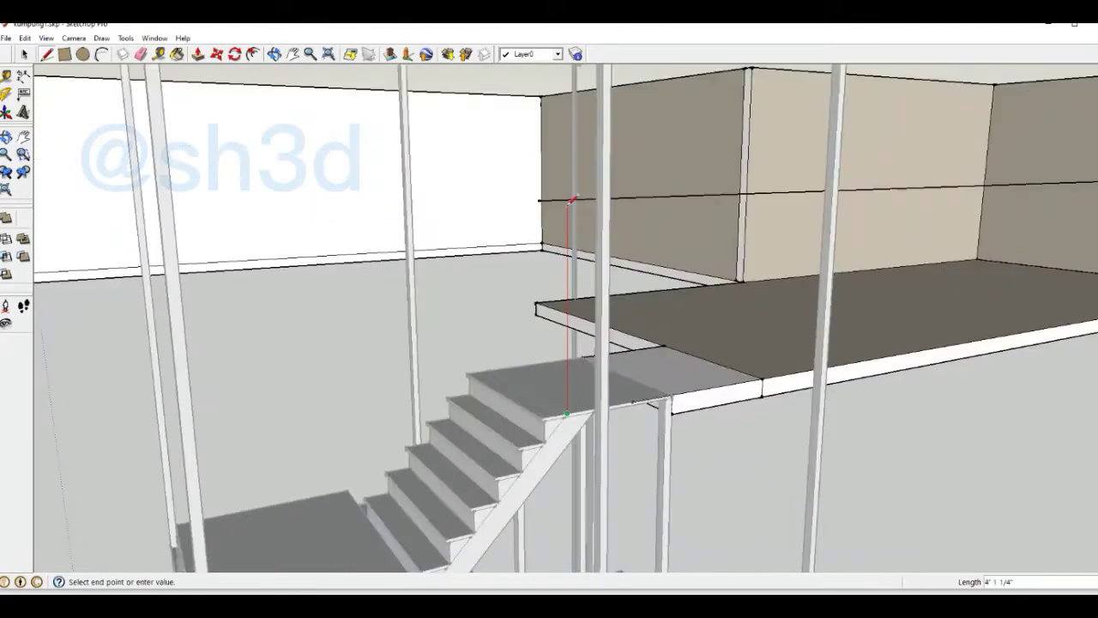
pyautogui.scroll(-5, 573, 199)
pyautogui.scroll(5, 822, 348)
# Step: Orbit out to an overview of the frame, mezzanine, stairs and upper rooms
pyautogui.moveTo(821, 348); pyautogui.dragTo(43, 399, button='middle')
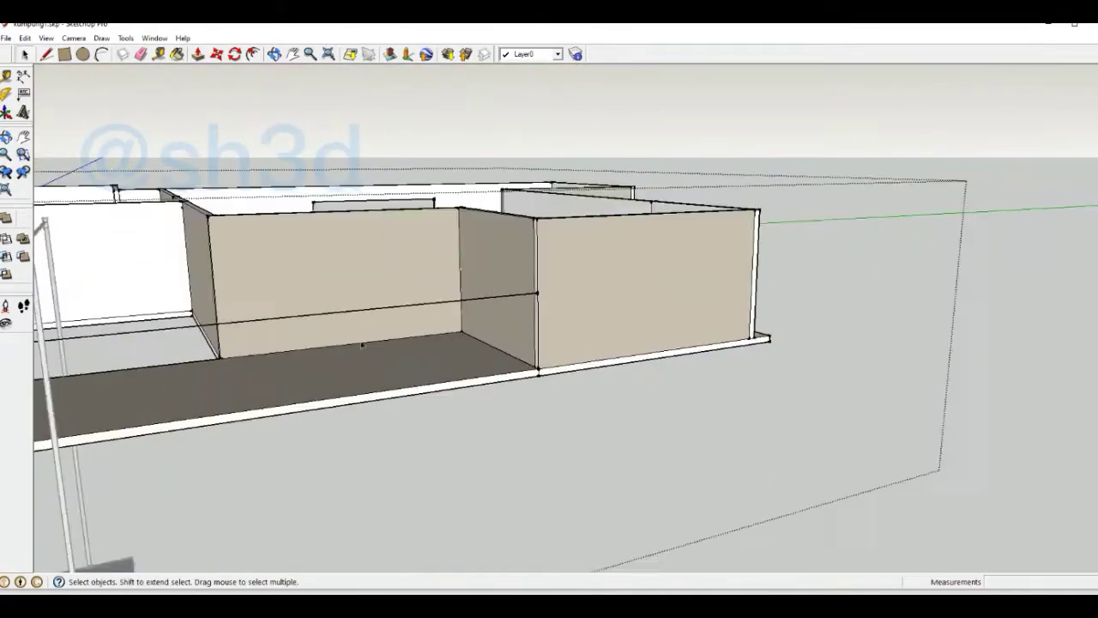
pyautogui.moveTo(623, 367)
pyautogui.mouseDown(button='middle')
pyautogui.moveTo(850, 340)
pyautogui.moveTo(1020, 304)
pyautogui.moveTo(714, 378)
pyautogui.moveTo(696, 443)
pyautogui.moveTo(595, 332)
pyautogui.moveTo(798, 274)
pyautogui.moveTo(509, 309)
pyautogui.mouseUp(button='middle')
pyautogui.scroll(-3, 569, 277)
pyautogui.moveTo(569, 277); pyautogui.dragTo(660, 346, button='middle')
pyautogui.scroll(5, 803, 328)
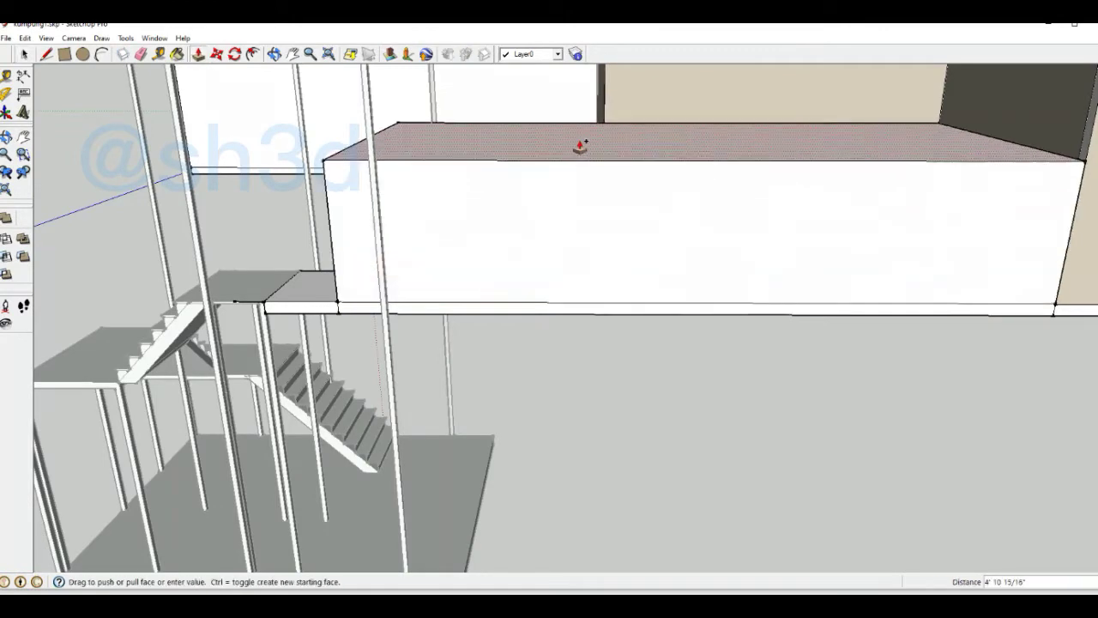
pyautogui.scroll(-3, 503, 139)
pyautogui.scroll(-1, 572, 191)
# Step: Orbit around the mezzanine to look at the top of the stairs
pyautogui.moveTo(572, 192)
pyautogui.mouseDown(button='middle')
pyautogui.moveTo(630, 106)
pyautogui.moveTo(512, 192)
pyautogui.moveTo(520, 152)
pyautogui.mouseUp(button='middle')
pyautogui.scroll(4, 632, 101)
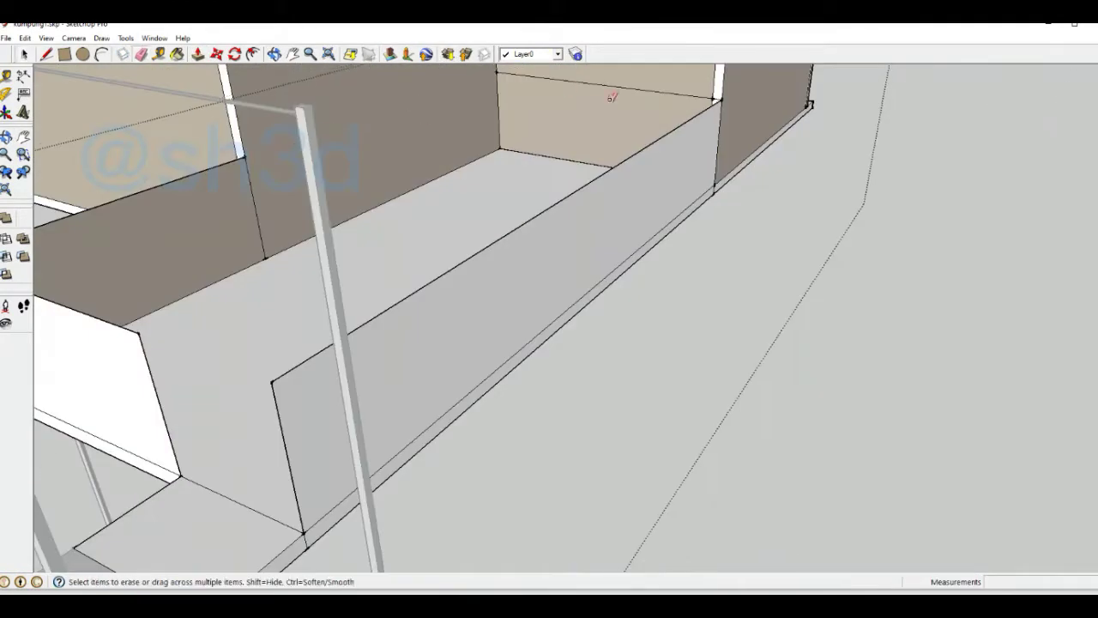
pyautogui.scroll(-3, 612, 97)
pyautogui.moveTo(612, 97); pyautogui.dragTo(698, 252, button='middle')
pyautogui.scroll(3, 674, 338)
pyautogui.press('space')
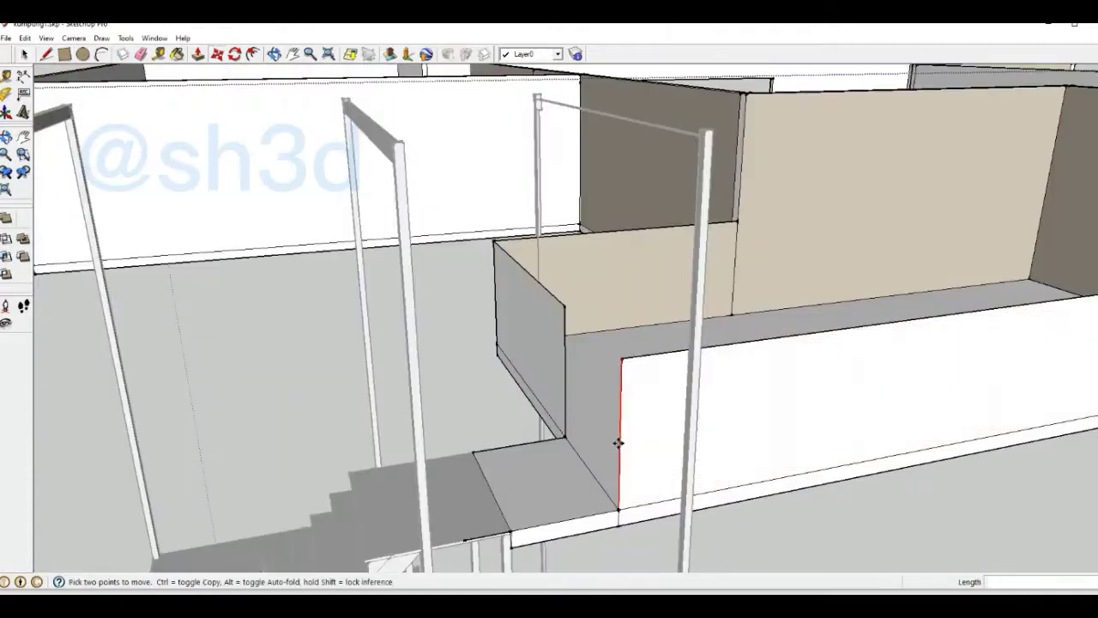
pyautogui.scroll(-3, 618, 443)
pyautogui.moveTo(618, 443); pyautogui.dragTo(392, 458, button='middle')
pyautogui.scroll(4, 318, 343)
# Step: Compare the stair-top wall close-up against the reference house photo
pyautogui.press('l')
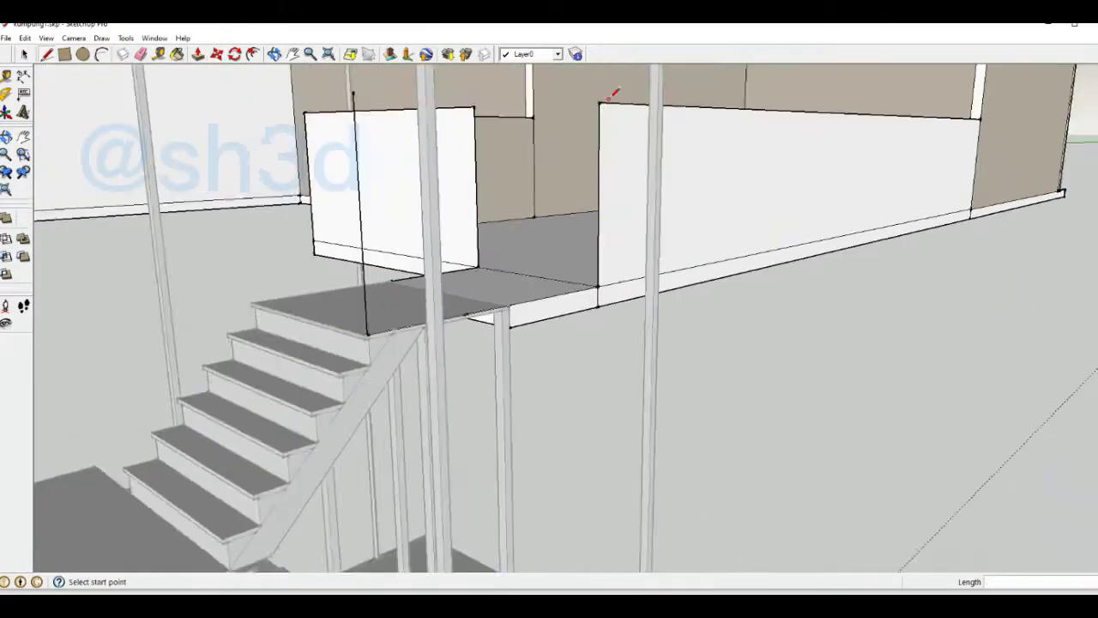
pyautogui.moveTo(609, 96); pyautogui.dragTo(349, 65, button='middle')
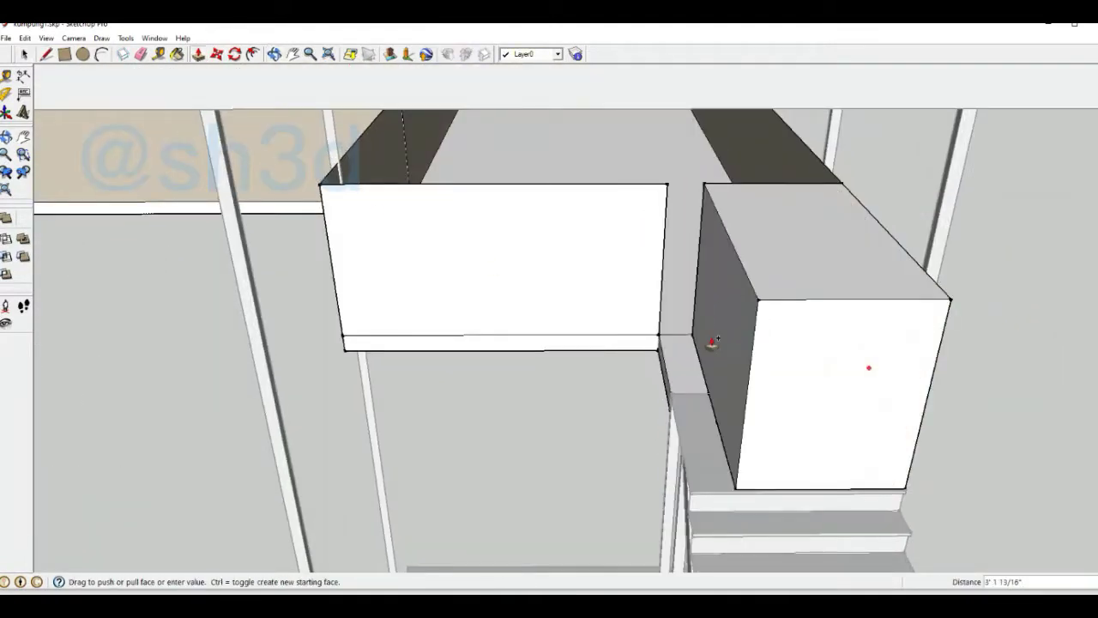
pyautogui.scroll(3, 712, 341)
pyautogui.scroll(-3, 615, 358)
pyautogui.scroll(-2, 652, 344)
pyautogui.hotkey('alt', 'Tab')
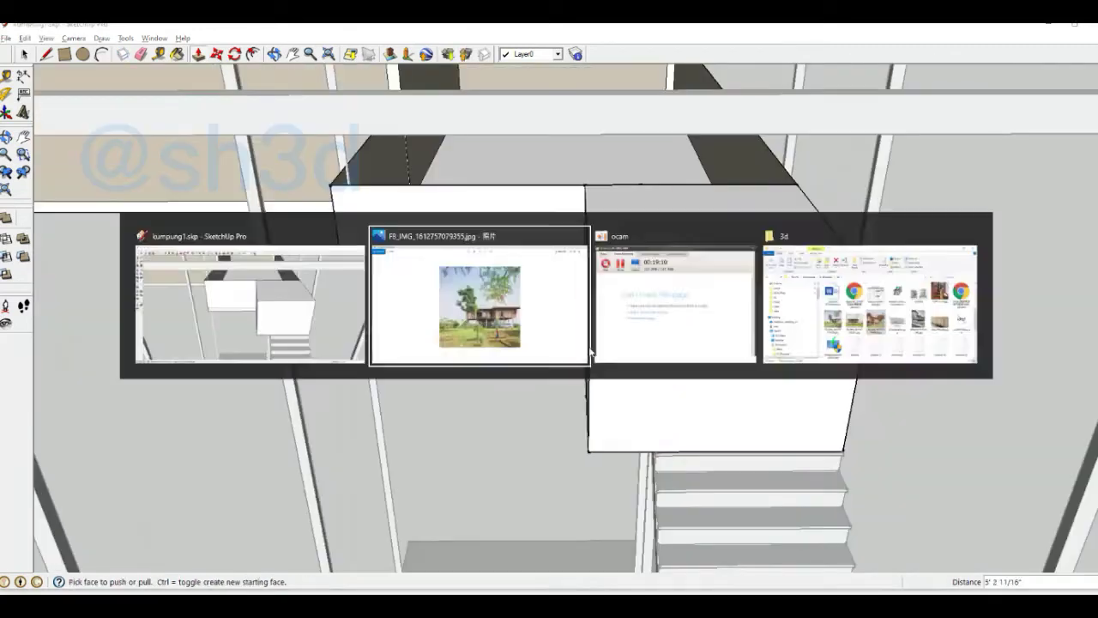
pyautogui.hotkey('alt', 'Tab')
pyautogui.scroll(2, 674, 363)
pyautogui.moveTo(326, 327); pyautogui.dragTo(795, 323, button='middle')
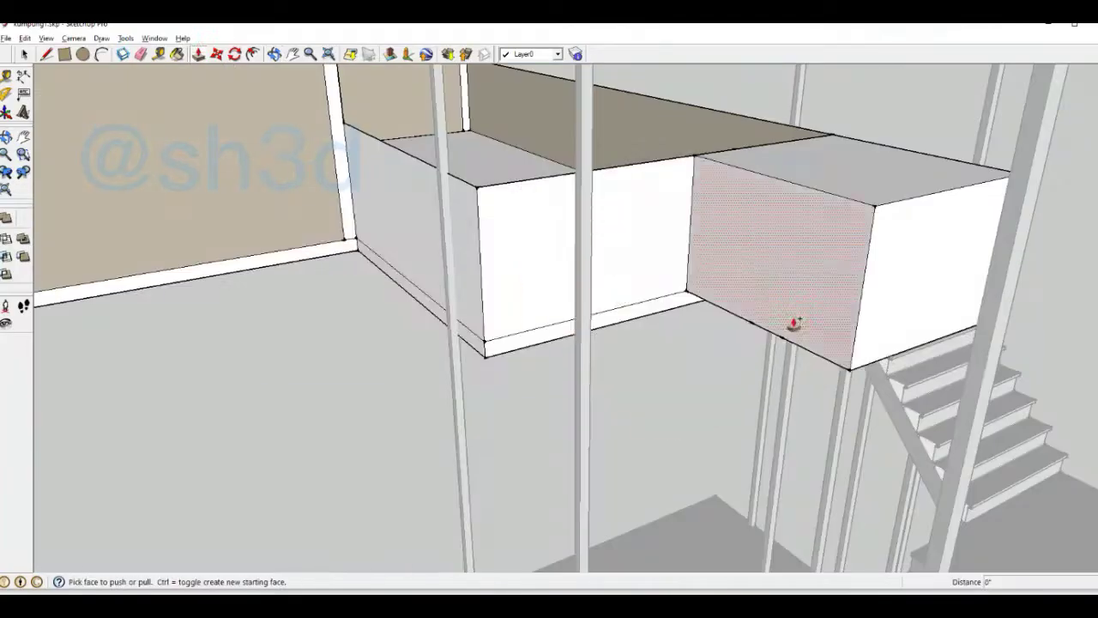
pyautogui.hotkey('alt', 'Tab')
pyautogui.hotkey('alt', 'Tab')
# Step: Orbit over the landing box to inspect its back walls and posts
pyautogui.moveTo(939, 385)
pyautogui.mouseDown(button='middle')
pyautogui.moveTo(776, 290)
pyautogui.moveTo(698, 368)
pyautogui.moveTo(816, 412)
pyautogui.moveTo(31, 73)
pyautogui.mouseUp(button='middle')
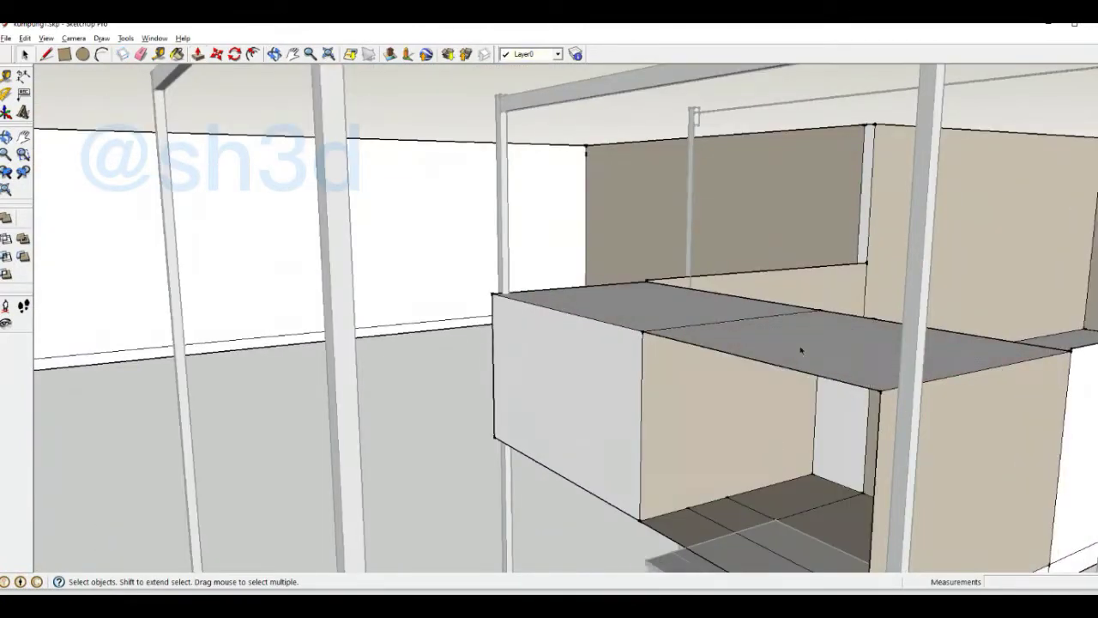
pyautogui.moveTo(802, 350)
pyautogui.mouseDown(button='middle')
pyautogui.moveTo(833, 338)
pyautogui.moveTo(383, 92)
pyautogui.mouseUp(button='middle')
pyautogui.moveTo(799, 345); pyautogui.dragTo(681, 498, button='middle')
pyautogui.scroll(-5, 650, 417)
pyautogui.scroll(3, 693, 377)
pyautogui.press('l')
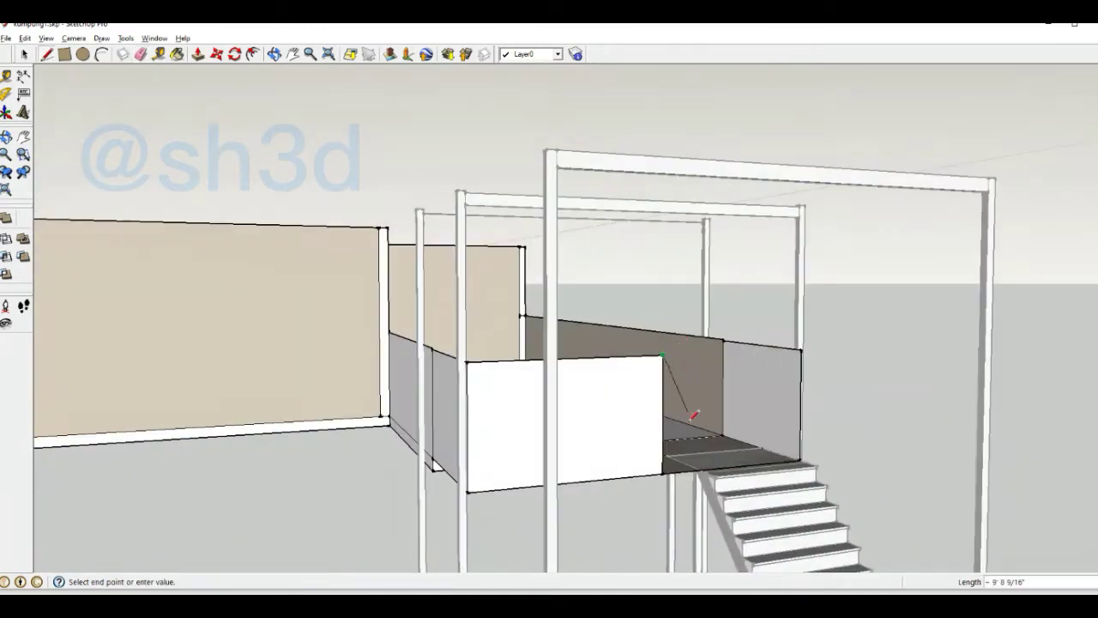
pyautogui.scroll(3, 693, 415)
pyautogui.scroll(2, 698, 458)
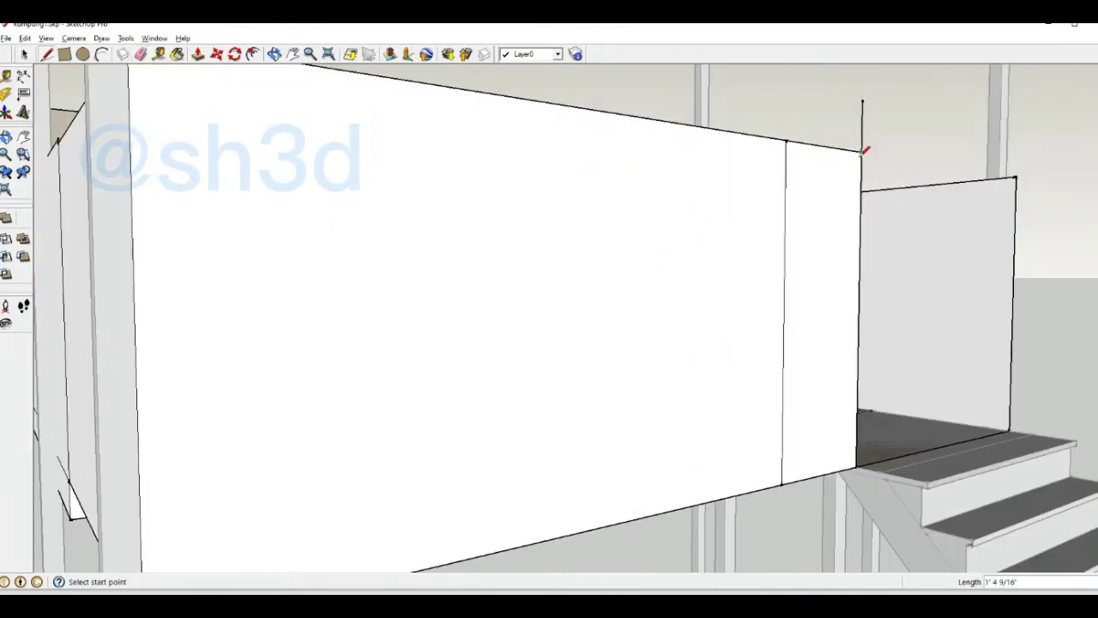
pyautogui.scroll(-3, 865, 150)
pyautogui.scroll(-5, 595, 216)
# Step: Start a vertical parapet edge at the upper landing's corner
pyautogui.press('space')
pyautogui.moveTo(596, 404)
pyautogui.mouseDown(button='middle')
pyautogui.moveTo(481, 343)
pyautogui.moveTo(491, 315)
pyautogui.moveTo(558, 257)
pyautogui.moveTo(607, 183)
pyautogui.moveTo(553, 254)
pyautogui.mouseUp(button='middle')
pyautogui.scroll(5, 491, 314)
pyautogui.scroll(-5, 491, 316)
pyautogui.scroll(4, 558, 257)
pyautogui.press('l')
pyautogui.click(607, 183)
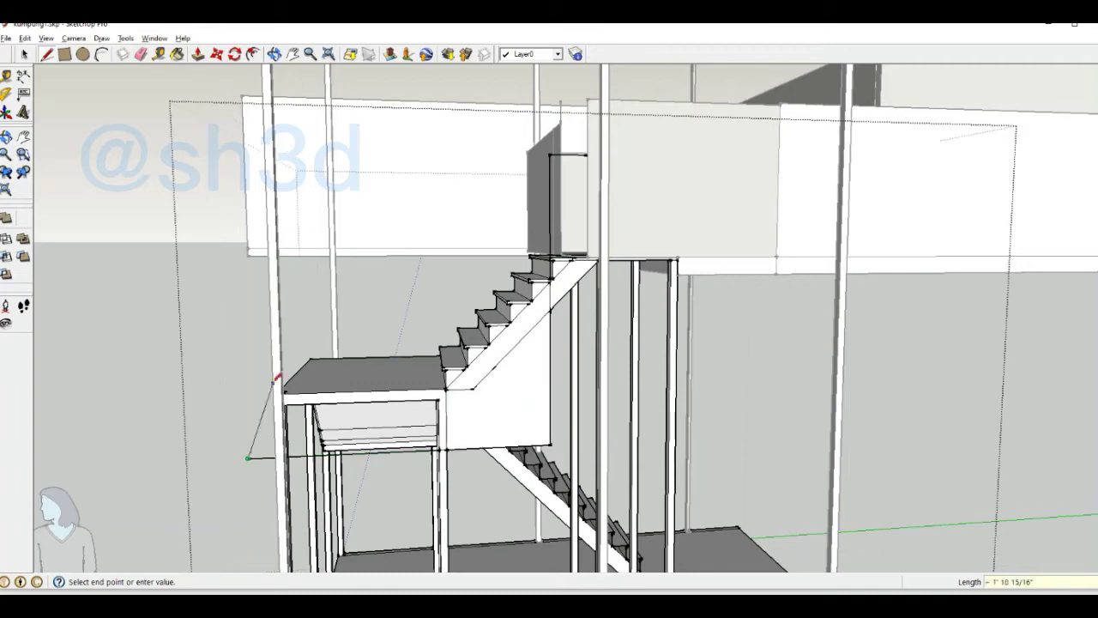
# Step: Inspect the stairs from above with the Eraser ready for stray edges
pyautogui.scroll(-4, 259, 460)
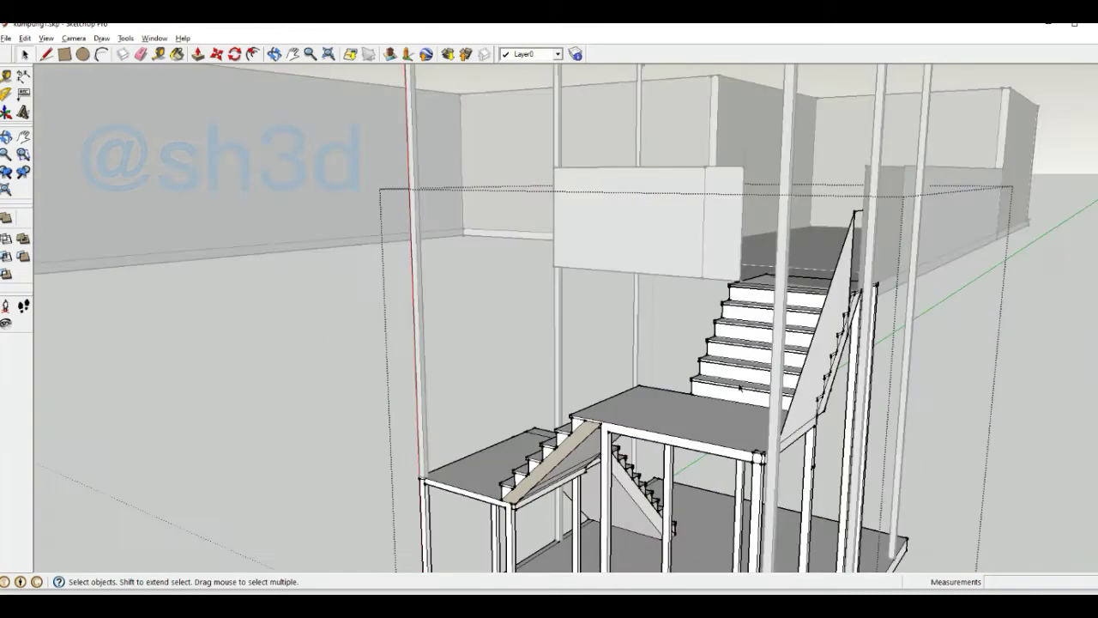
pyautogui.scroll(5, 260, 461)
pyautogui.moveTo(259, 461); pyautogui.dragTo(90, 68, button='middle')
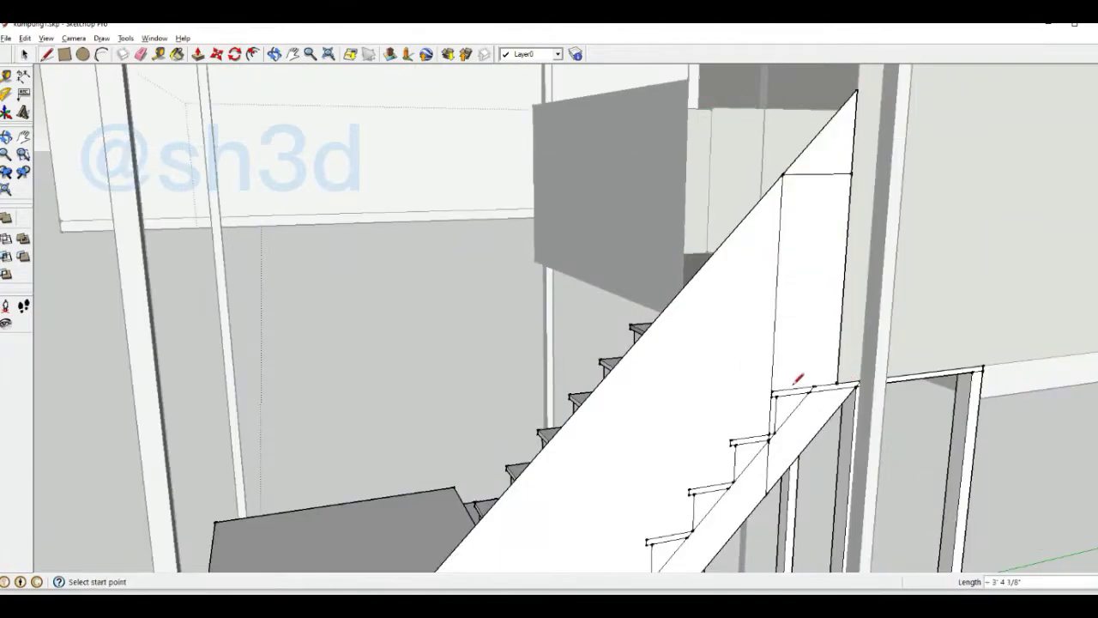
pyautogui.scroll(-4, 796, 378)
pyautogui.press('e')
pyautogui.scroll(2, 887, 203)
pyautogui.moveTo(888, 203); pyautogui.dragTo(92, 71, button='middle')
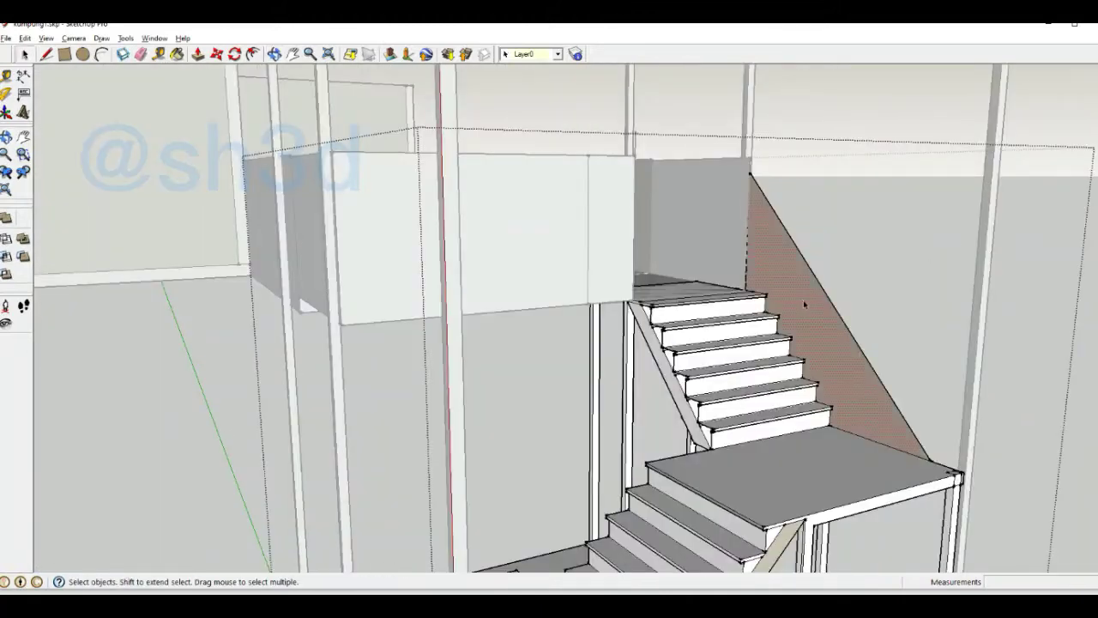
pyautogui.press('space')
pyautogui.moveTo(666, 297)
pyautogui.mouseDown(button='middle')
pyautogui.moveTo(230, 218)
pyautogui.moveTo(404, 441)
pyautogui.mouseUp(button='middle')
pyautogui.scroll(-4, 229, 218)
# Step: Look at the stairs, landing and stair underside while switching between Rectangle and Eraser
pyautogui.press('r')
pyautogui.scroll(5, 659, 356)
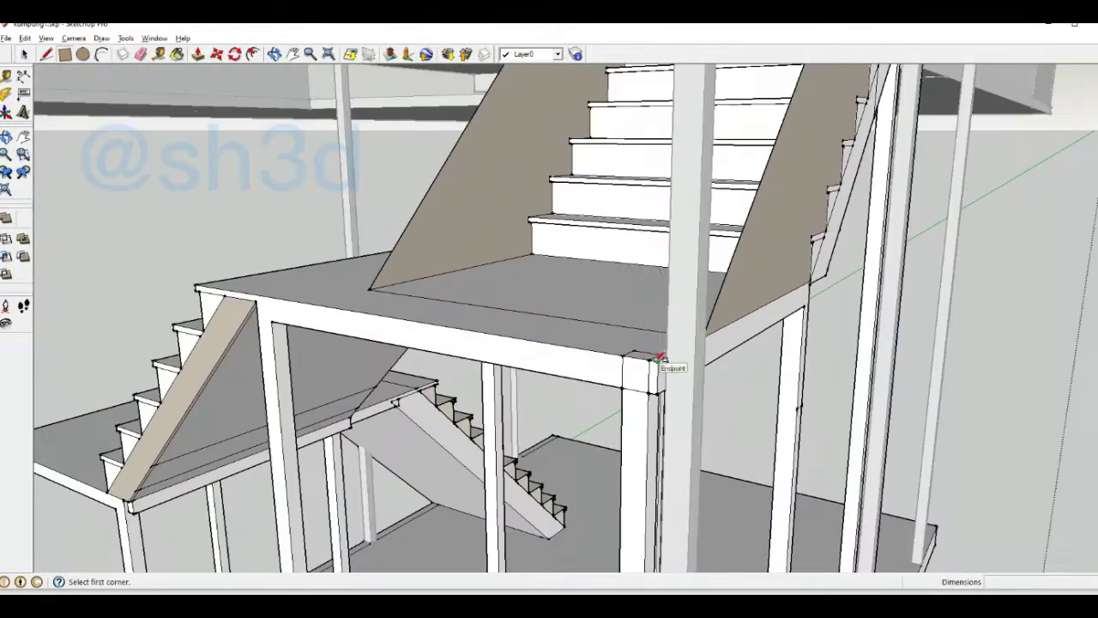
pyautogui.moveTo(837, 71); pyautogui.dragTo(686, 135, button='middle')
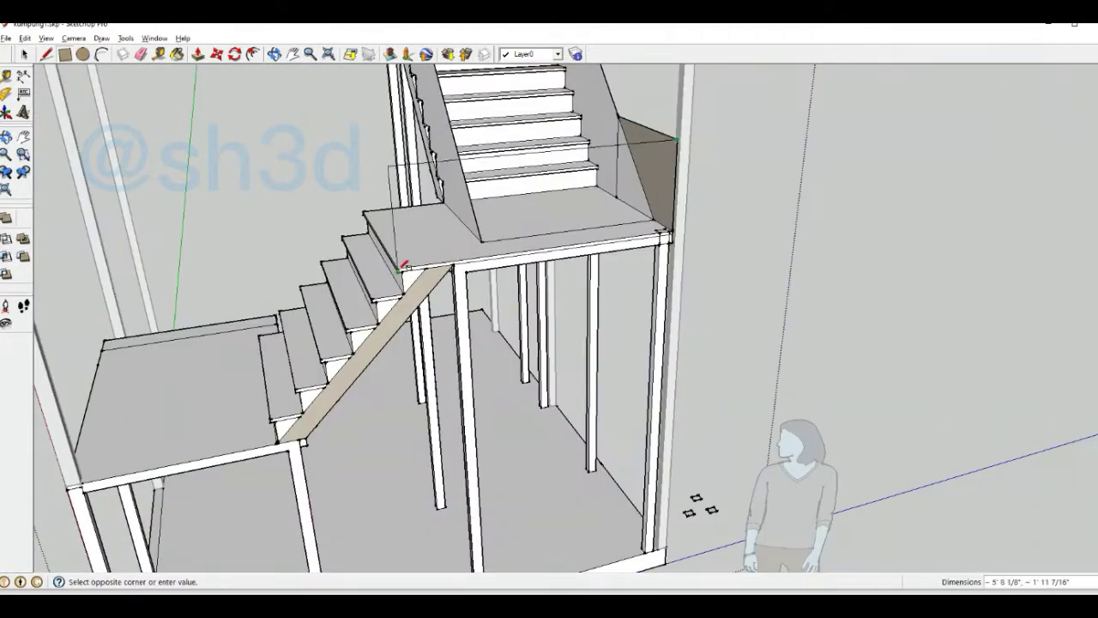
pyautogui.press('e')
pyautogui.moveTo(403, 264); pyautogui.dragTo(735, 166, button='middle')
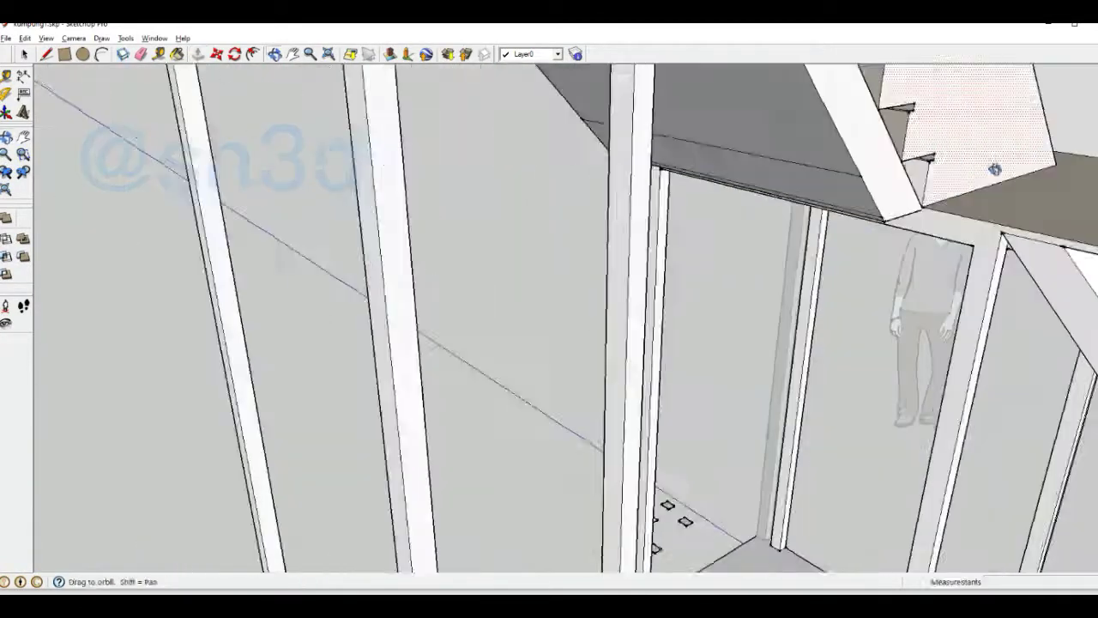
pyautogui.moveTo(753, 219)
pyautogui.mouseDown(button='middle')
pyautogui.moveTo(206, 363)
pyautogui.moveTo(866, 302)
pyautogui.moveTo(620, 166)
pyautogui.moveTo(542, 153)
pyautogui.mouseUp(button='middle')
pyautogui.press('space')
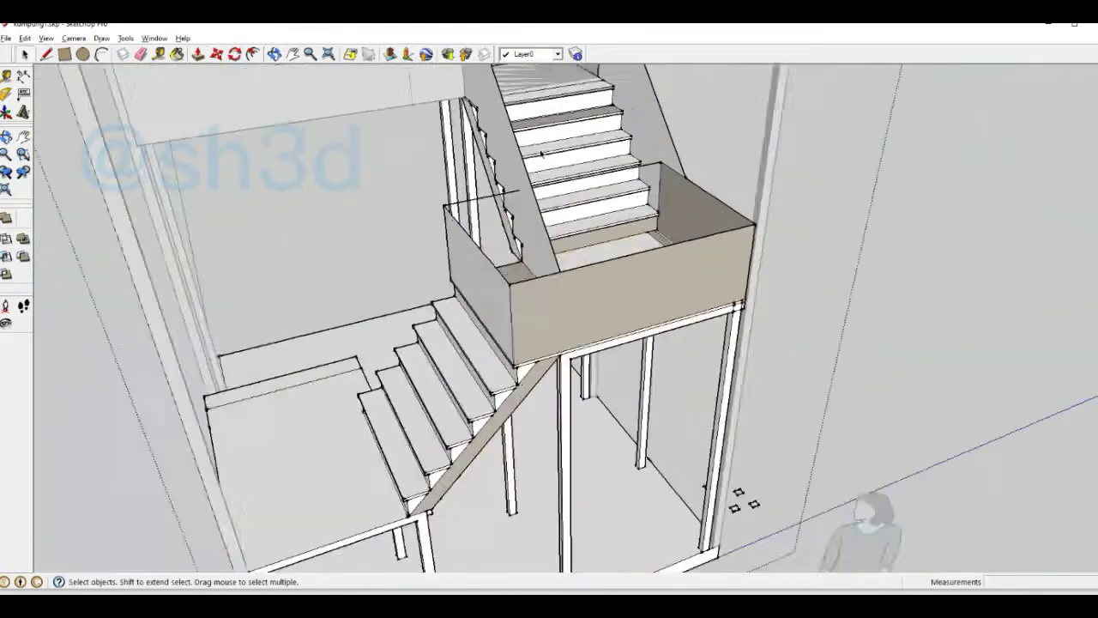
pyautogui.scroll(3, 542, 153)
pyautogui.scroll(-5, 512, 198)
pyautogui.scroll(4, 569, 300)
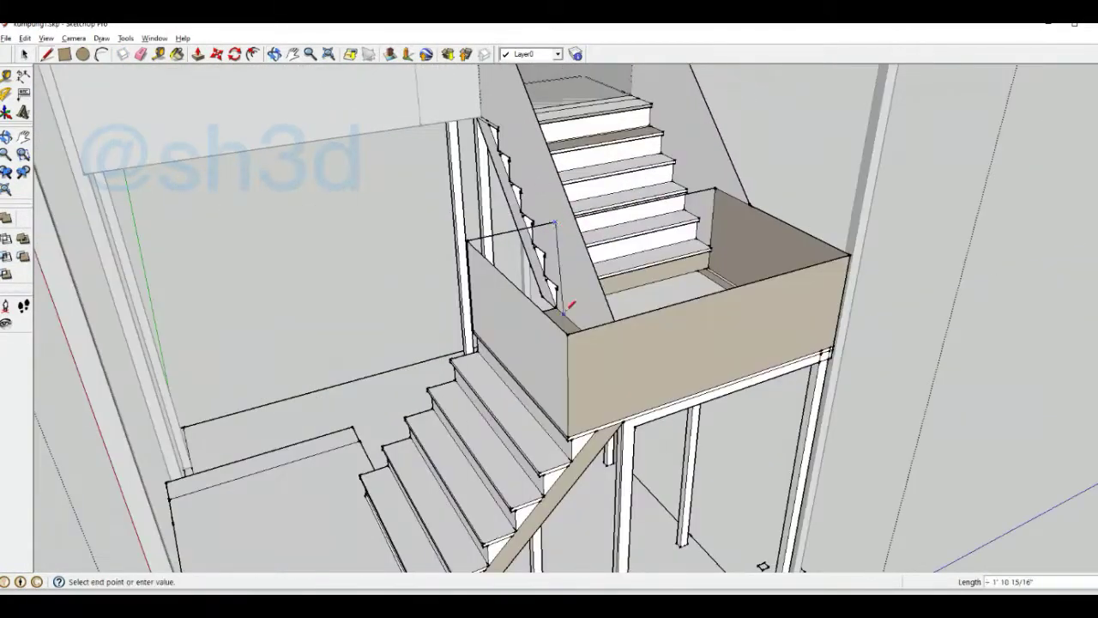
# Step: Look down into the landing box, then frame the stairs beside the figure
pyautogui.moveTo(569, 300)
pyautogui.mouseDown(button='middle')
pyautogui.moveTo(646, 237)
pyautogui.moveTo(408, 256)
pyautogui.mouseUp(button='middle')
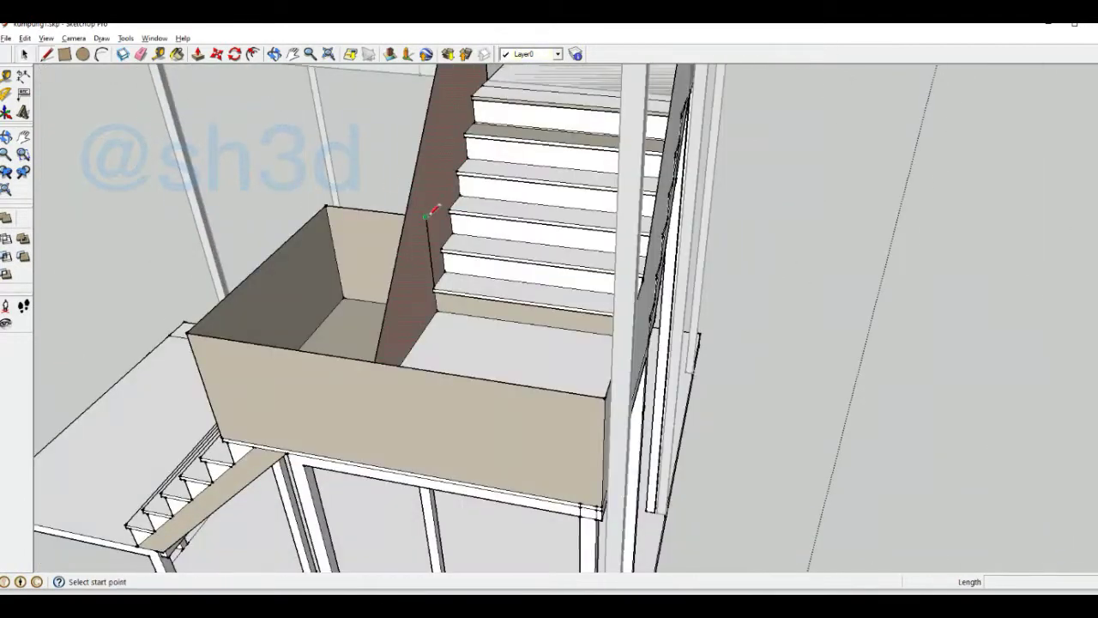
pyautogui.moveTo(415, 182); pyautogui.dragTo(809, 306, button='middle')
pyautogui.scroll(3, 810, 306)
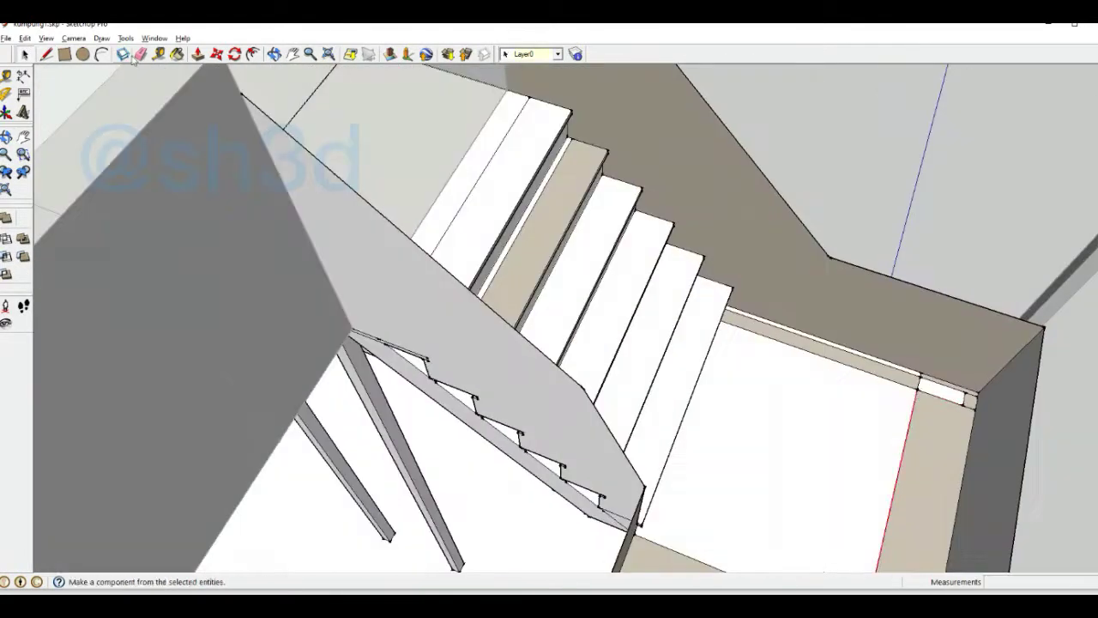
pyautogui.moveTo(959, 387)
pyautogui.mouseDown(button='middle')
pyautogui.moveTo(466, 318)
pyautogui.moveTo(344, 176)
pyautogui.mouseUp(button='middle')
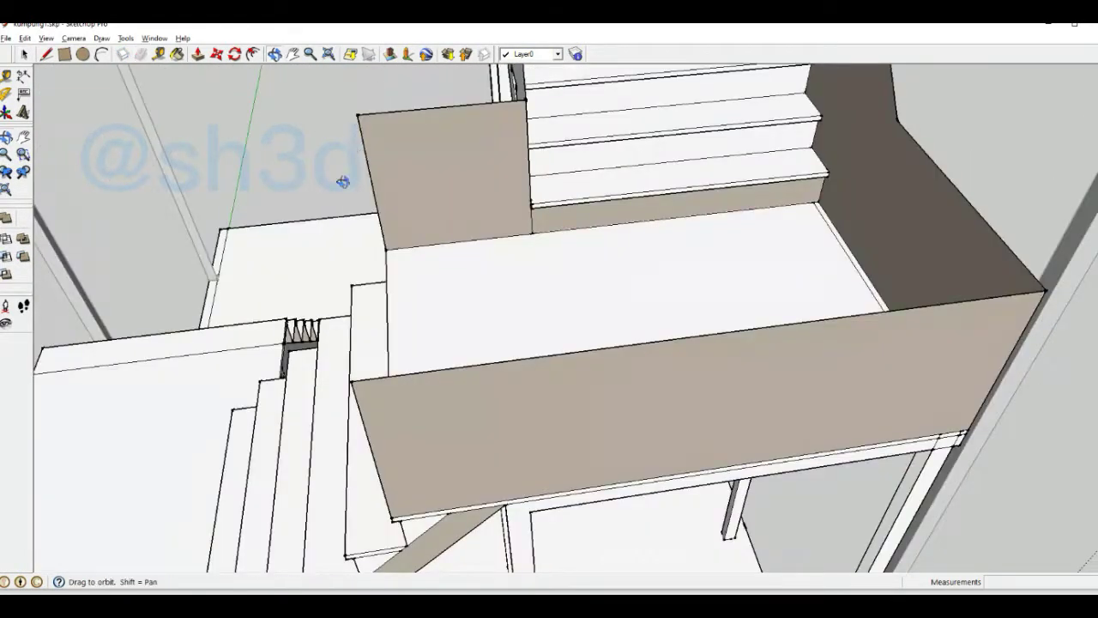
pyautogui.scroll(-5, 291, 145)
pyautogui.scroll(5, 361, 185)
pyautogui.press('l')
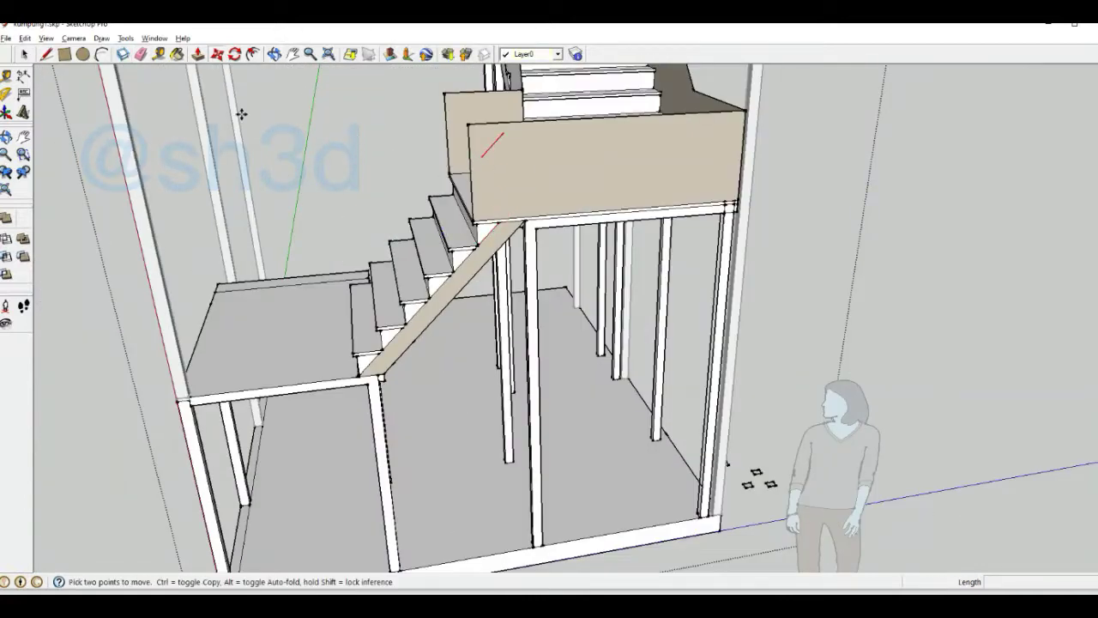
pyautogui.scroll(-5, 242, 114)
pyautogui.scroll(5, 270, 118)
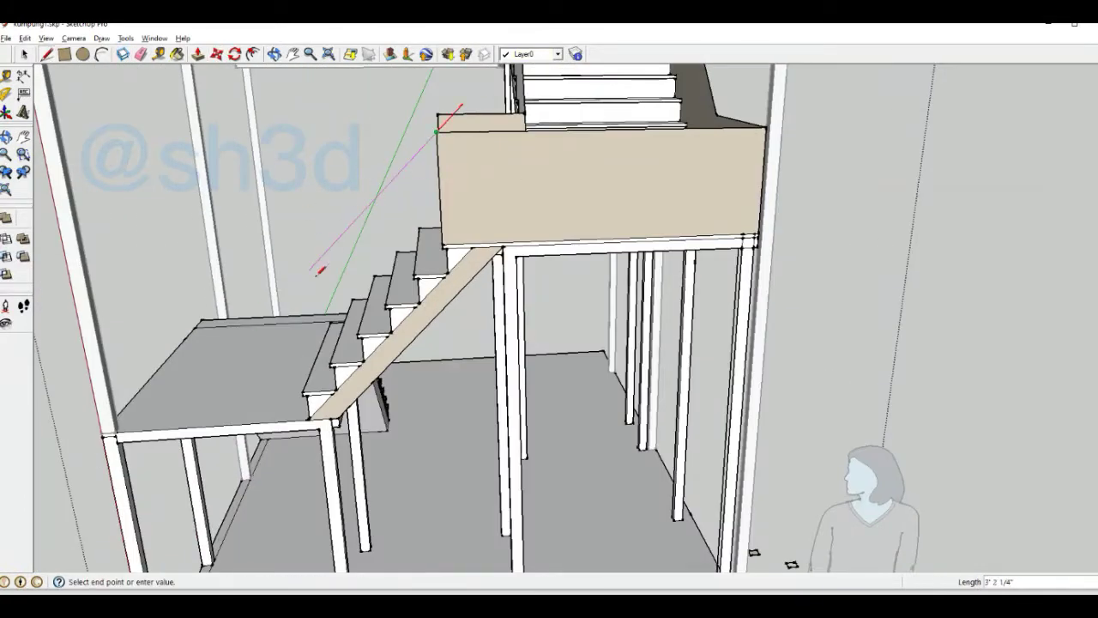
pyautogui.moveTo(243, 426); pyautogui.dragTo(161, 63, button='middle')
pyautogui.press('space')
pyautogui.moveTo(341, 412)
pyautogui.mouseDown(button='middle')
pyautogui.moveTo(626, 311)
pyautogui.moveTo(399, 277)
pyautogui.mouseUp(button='middle')
# Step: Draw a new edge beside the stairs
pyautogui.scroll(5, 417, 301)
pyautogui.scroll(-5, 417, 301)
pyautogui.press('l')
pyautogui.press('space')
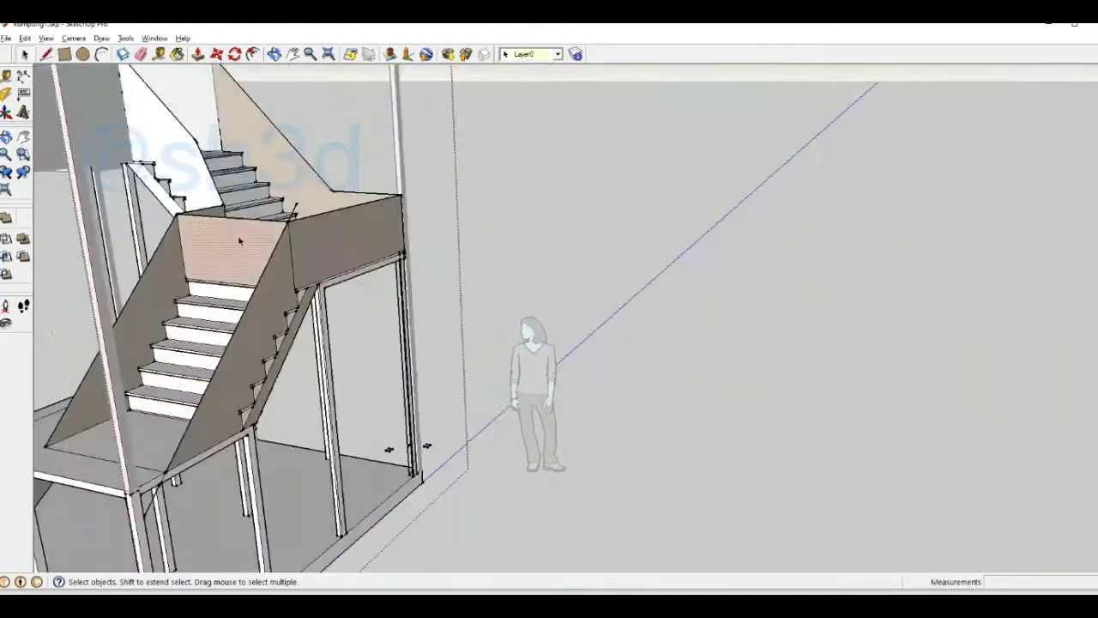
pyautogui.moveTo(421, 450); pyautogui.dragTo(532, 246, button='middle')
pyautogui.scroll(-5, 532, 246)
pyautogui.scroll(5, 533, 246)
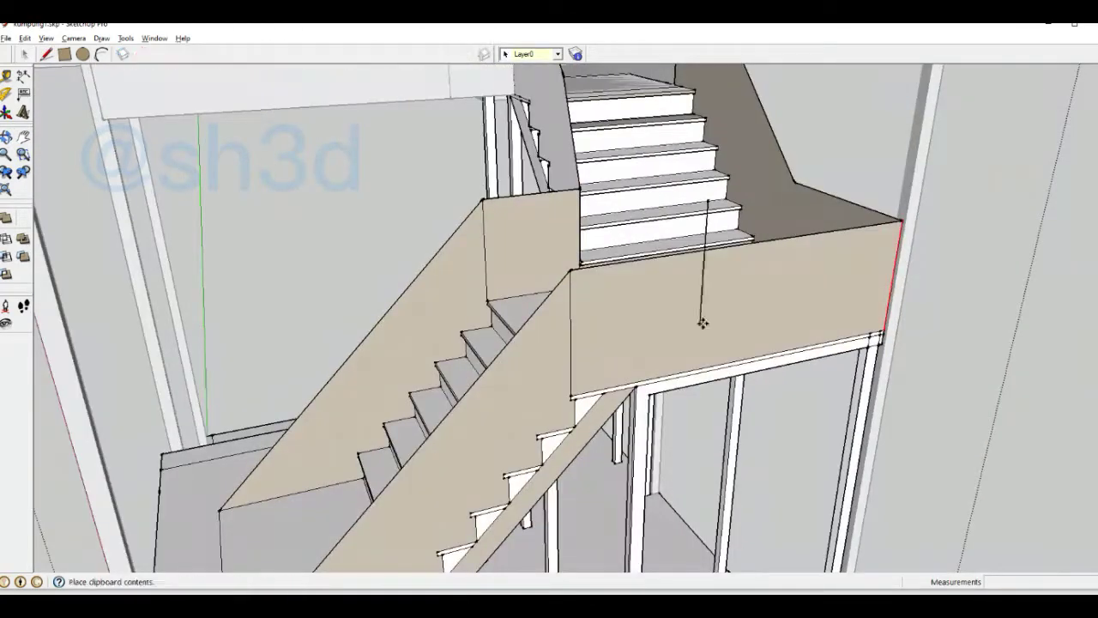
pyautogui.moveTo(699, 319); pyautogui.dragTo(785, 296, button='middle')
pyautogui.press('l')
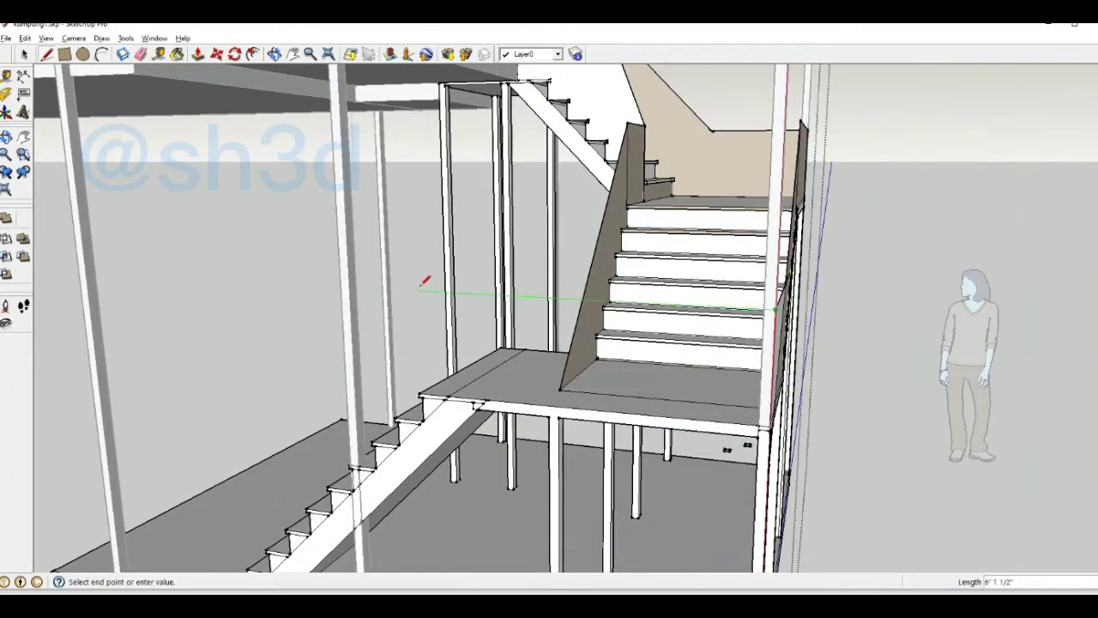
pyautogui.click(423, 280)
pyautogui.moveTo(424, 281); pyautogui.dragTo(644, 378, button='middle')
pyautogui.moveTo(650, 256)
pyautogui.mouseDown(button='middle')
pyautogui.moveTo(699, 208)
pyautogui.moveTo(515, 318)
pyautogui.mouseUp(button='middle')
# Step: Zoom to the whole house and start a line across the landing parapet
pyautogui.press('e')
pyautogui.hotkey('shift', 'z')
pyautogui.scroll(5, 661, 284)
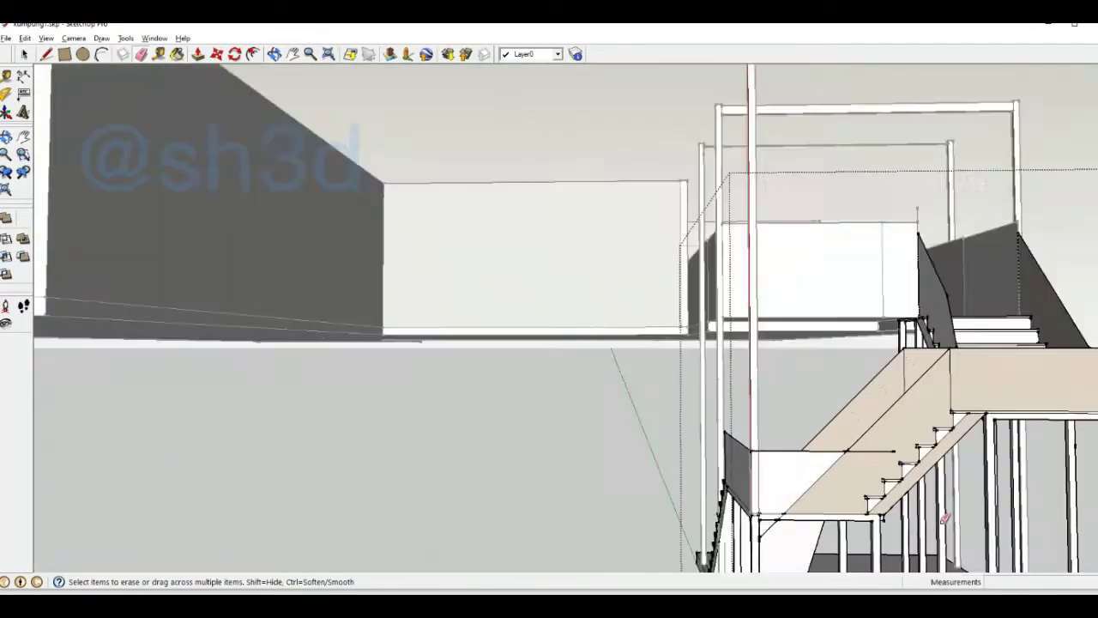
pyautogui.scroll(3, 882, 429)
pyautogui.moveTo(918, 447)
pyautogui.mouseDown(button='middle')
pyautogui.moveTo(750, 375)
pyautogui.moveTo(244, 549)
pyautogui.moveTo(258, 386)
pyautogui.moveTo(277, 319)
pyautogui.moveTo(172, 258)
pyautogui.moveTo(19, 203)
pyautogui.mouseUp(button='middle')
pyautogui.moveTo(432, 447)
pyautogui.mouseDown(button='middle')
pyautogui.moveTo(412, 249)
pyautogui.moveTo(477, 219)
pyautogui.mouseUp(button='middle')
pyautogui.click(407, 231)
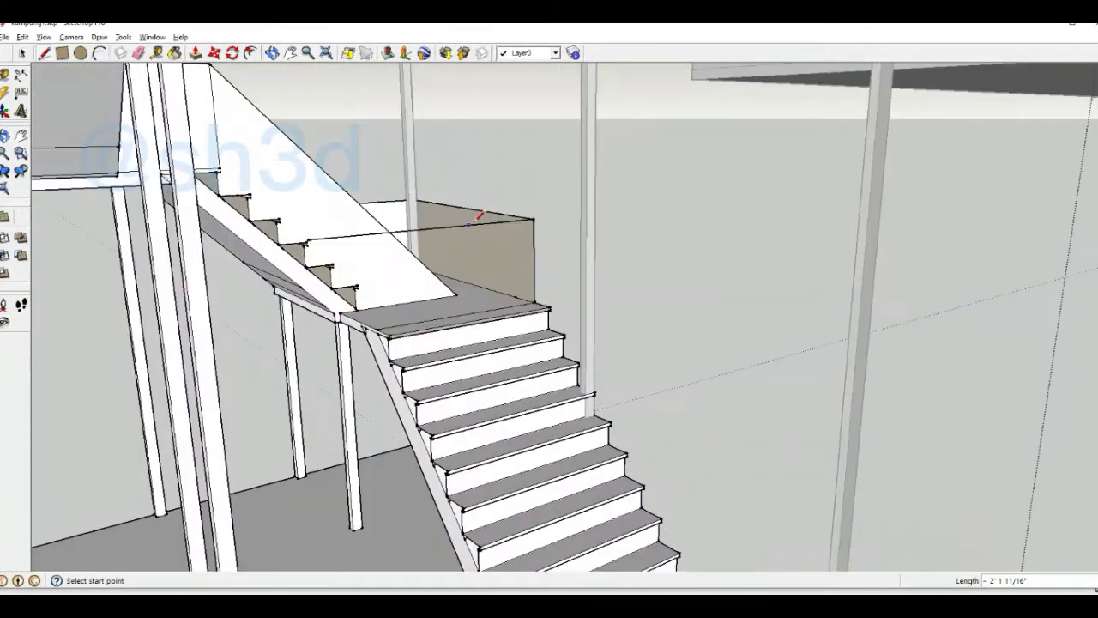
pyautogui.moveTo(314, 221)
pyautogui.mouseDown(button='middle')
pyautogui.moveTo(343, 331)
pyautogui.moveTo(343, 249)
pyautogui.moveTo(249, 270)
pyautogui.moveTo(291, 513)
pyautogui.moveTo(197, 405)
pyautogui.moveTo(41, 67)
pyautogui.mouseUp(button='middle')
pyautogui.press('Escape')
# Step: Erase stray edges and close in on the lower stair stringer
pyautogui.press('e')
pyautogui.scroll(-5, 196, 404)
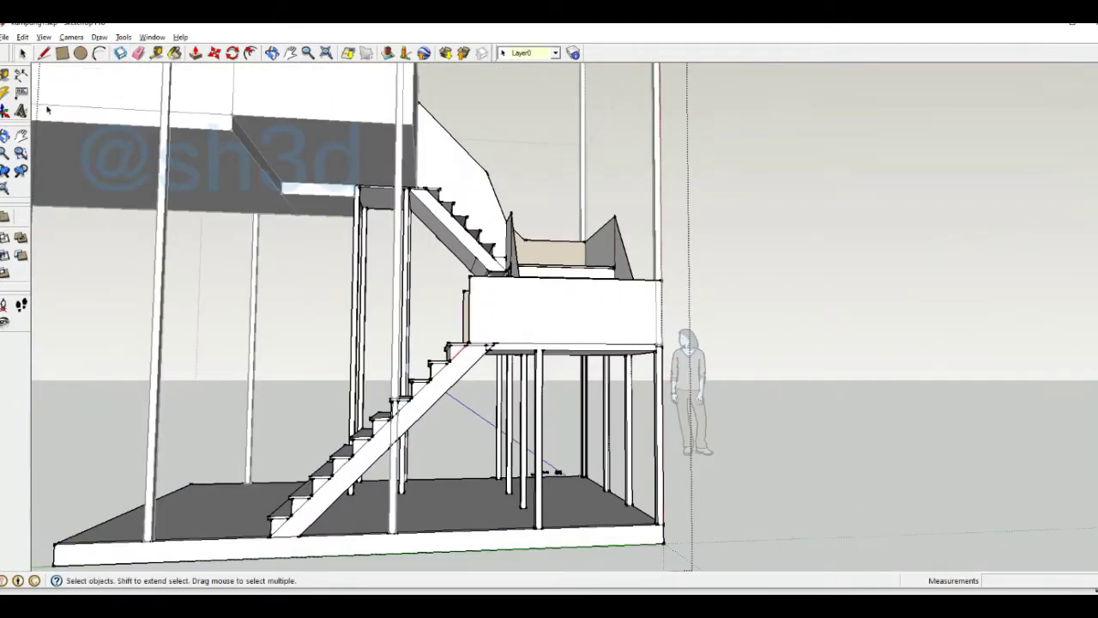
pyautogui.scroll(5, 471, 297)
pyautogui.press('m')
pyautogui.scroll(-2, 480, 315)
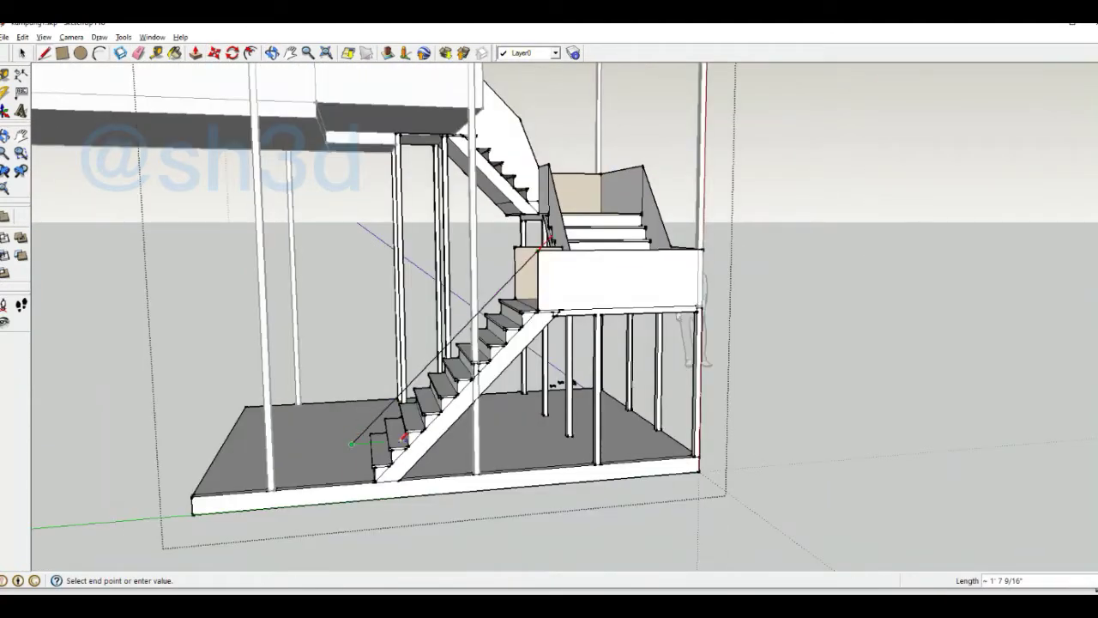
pyautogui.press('Escape')
pyautogui.moveTo(383, 487); pyautogui.dragTo(429, 434, button='middle')
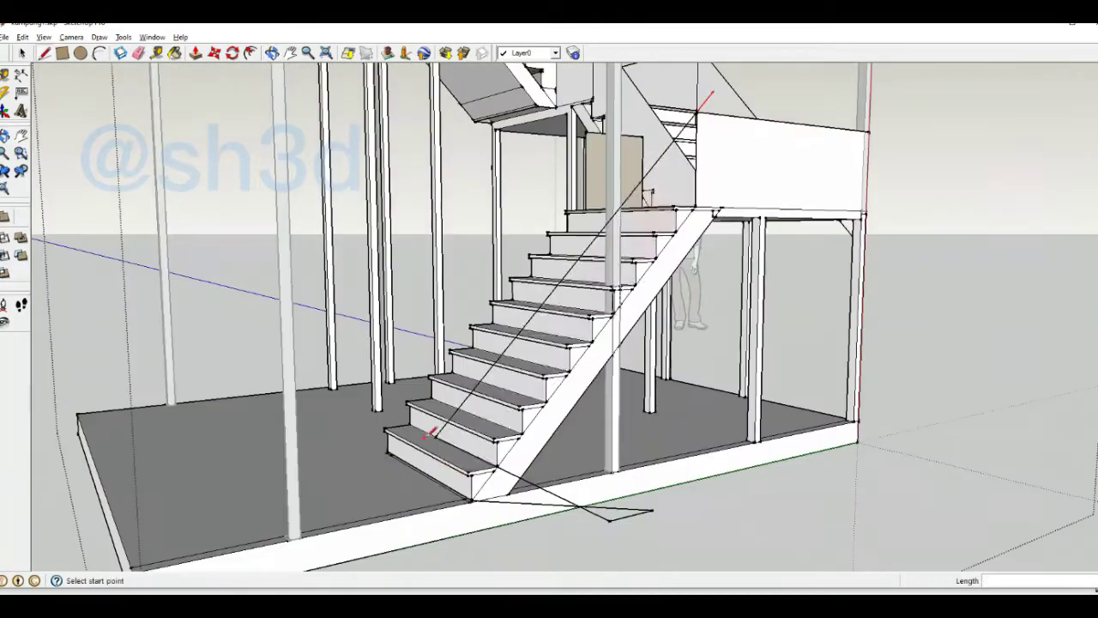
pyautogui.scroll(-3, 549, 318)
pyautogui.moveTo(549, 317); pyautogui.dragTo(514, 360, button='middle')
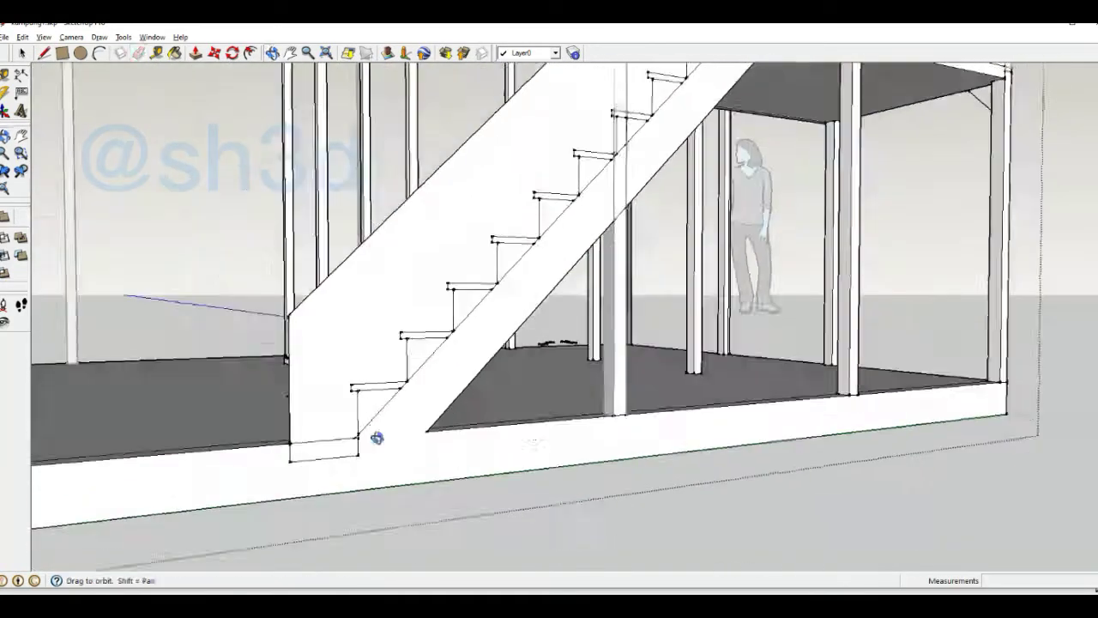
# Step: Push/Pull the lower flight's side face into a solid sloped wall
pyautogui.press('space')
pyautogui.press('p')
pyautogui.scroll(3, 716, 425)
pyautogui.scroll(3, 676, 248)
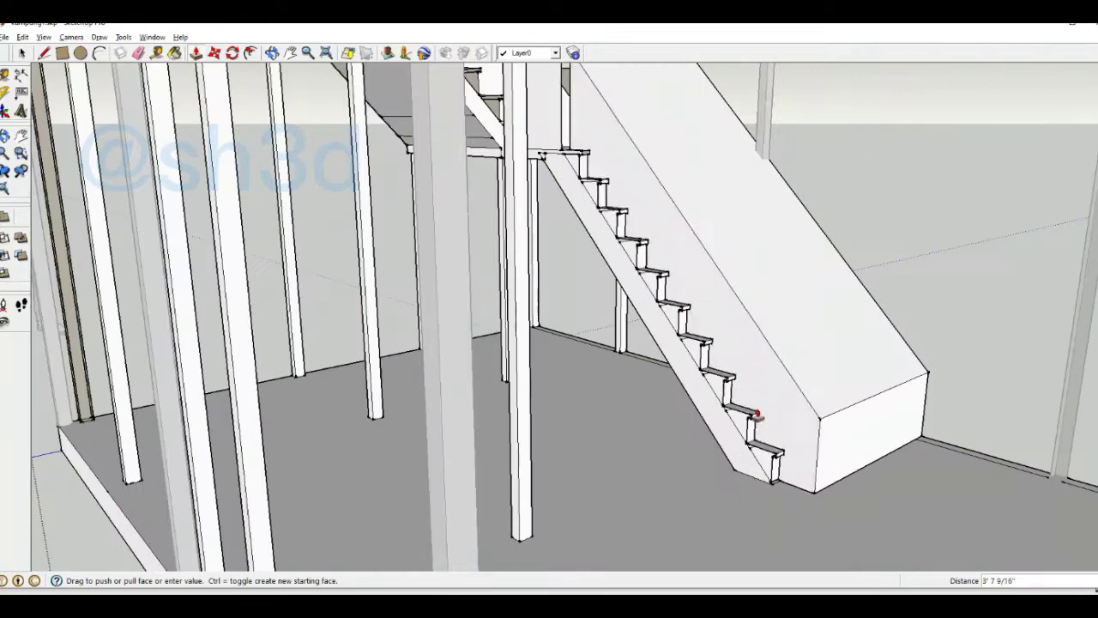
pyautogui.moveTo(757, 414); pyautogui.dragTo(30, 81, button='middle')
pyautogui.scroll(-5, 446, 243)
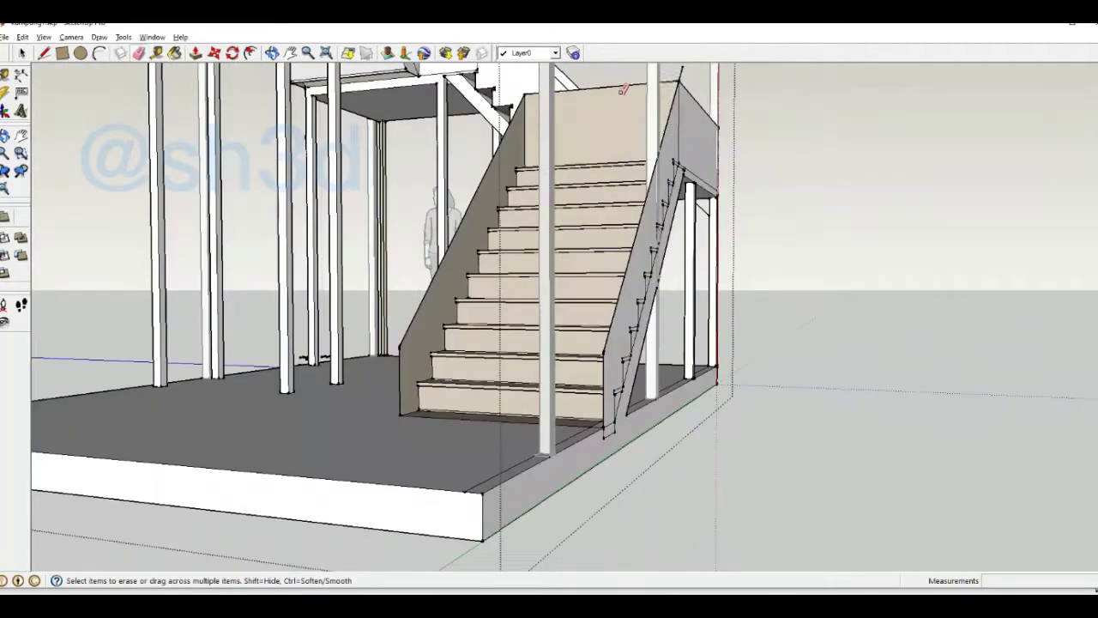
pyautogui.moveTo(446, 242); pyautogui.dragTo(290, 397, button='middle')
pyautogui.scroll(-5, 515, 343)
pyautogui.press('space')
# Step: Paste a copy of the footing square and move it toward the slab edge
pyautogui.scroll(5, 603, 316)
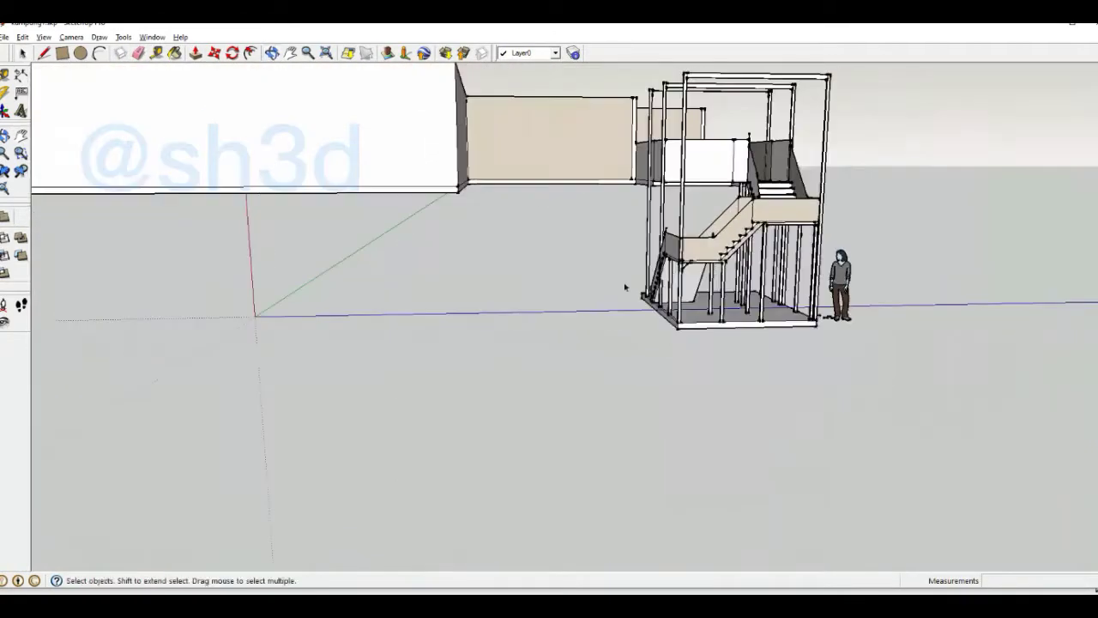
pyautogui.scroll(3, 478, 454)
pyautogui.scroll(2, 489, 506)
pyautogui.click(487, 502)
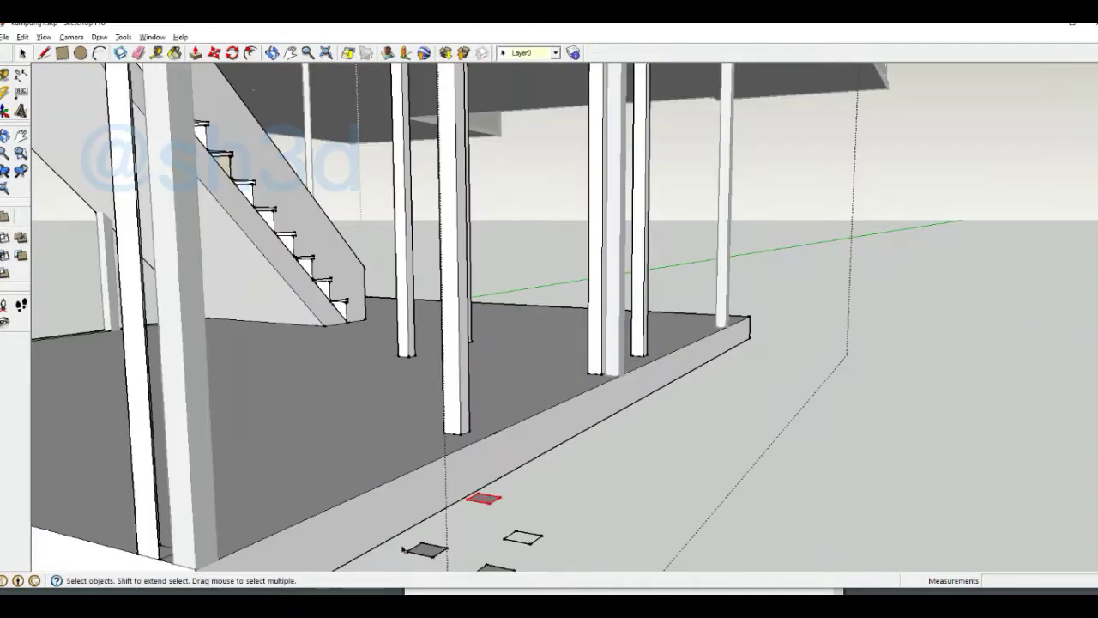
pyautogui.moveTo(488, 502); pyautogui.dragTo(294, 534, button='middle')
pyautogui.press('m')
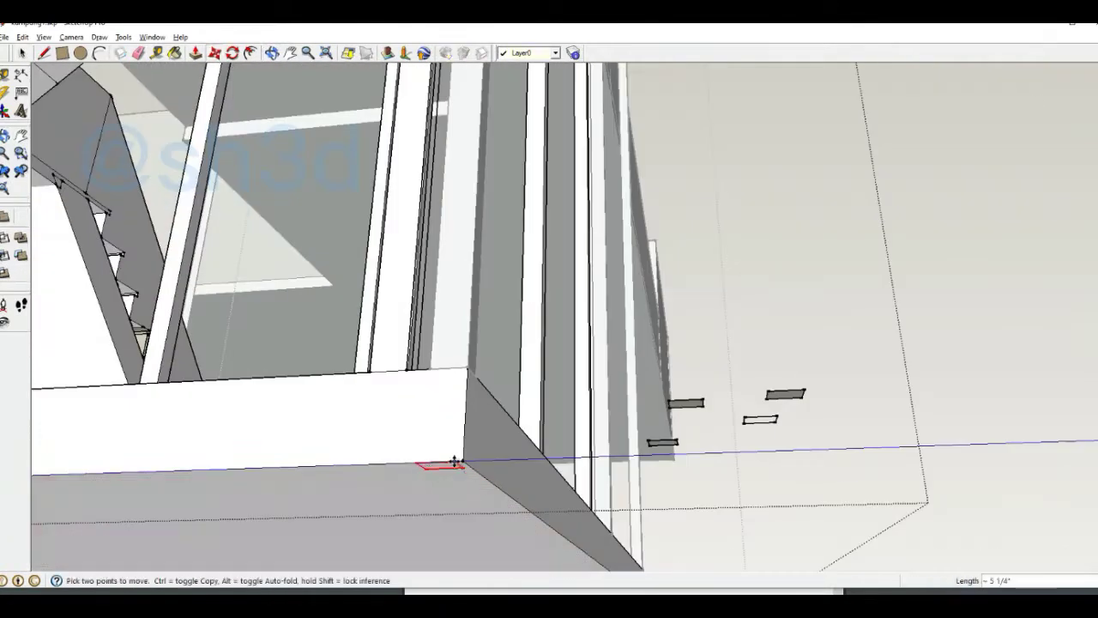
pyautogui.moveTo(463, 481); pyautogui.dragTo(565, 464, button='middle')
pyautogui.hotkey('ctrl', 'v')
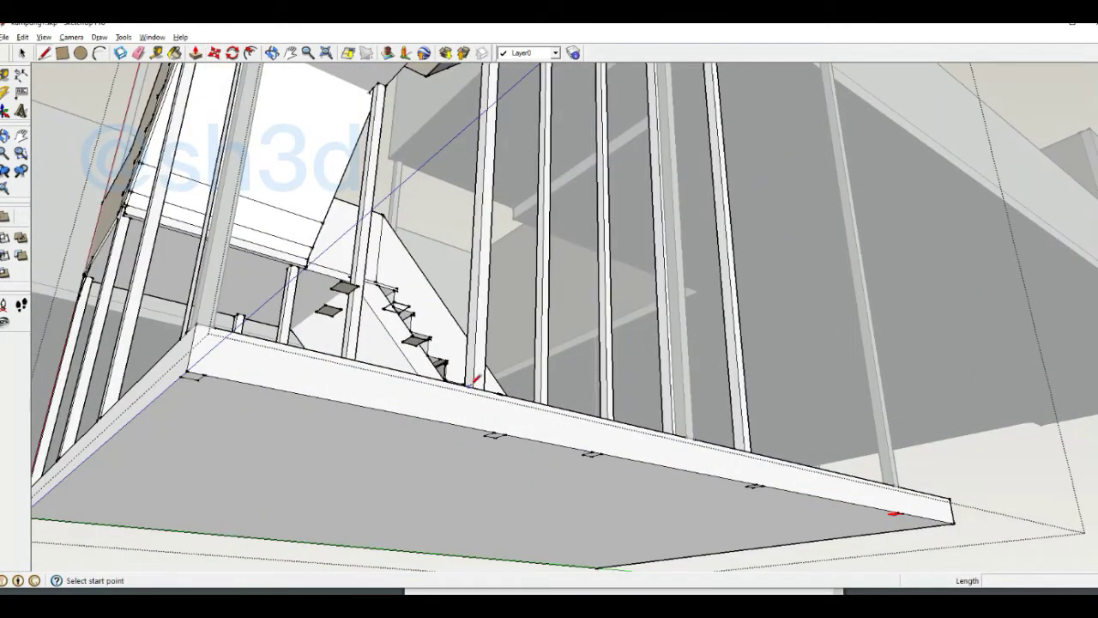
pyautogui.click(474, 378)
pyautogui.moveTo(474, 379)
pyautogui.mouseDown(button='middle')
pyautogui.moveTo(365, 550)
pyautogui.moveTo(317, 480)
pyautogui.mouseUp(button='middle')
pyautogui.press('m')
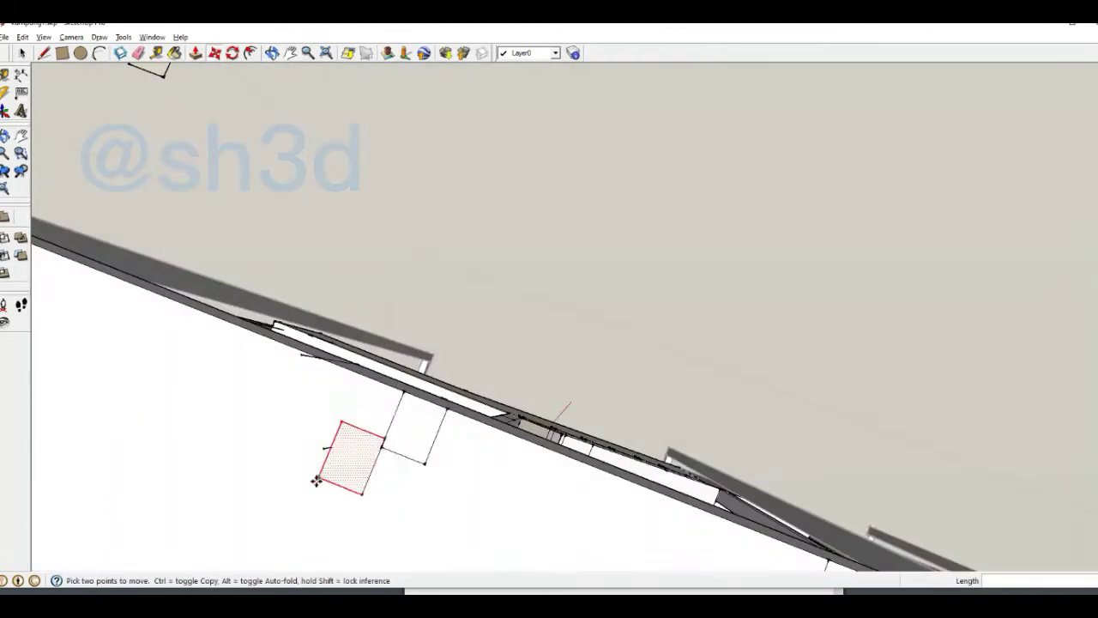
# Step: Position the footing square beneath the edge of the slab's beam
pyautogui.scroll(5, 344, 443)
pyautogui.scroll(-5, 561, 355)
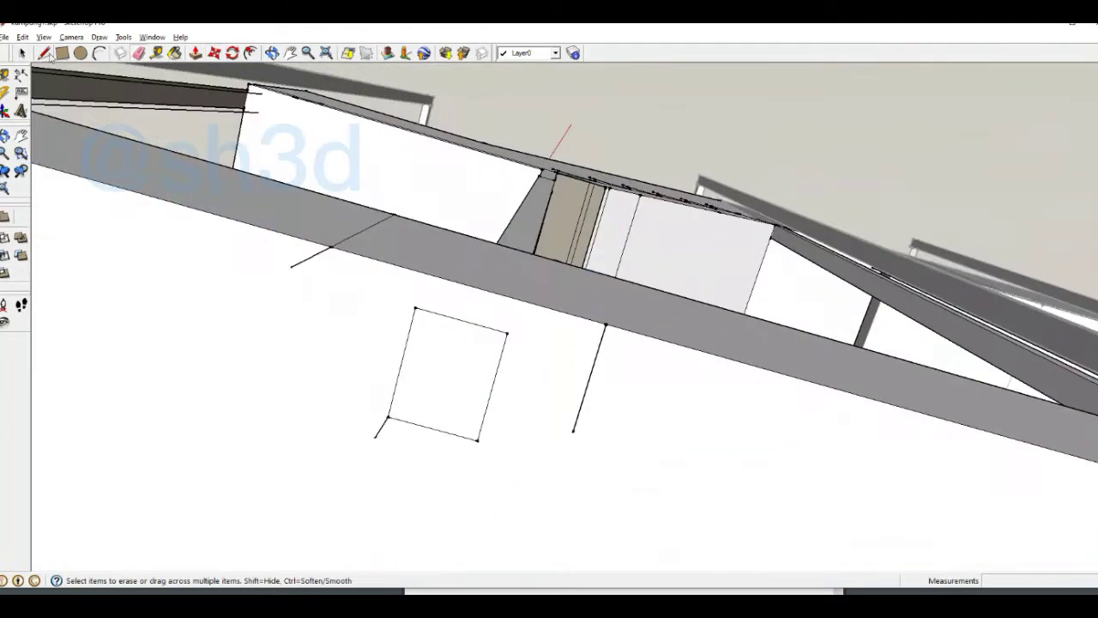
pyautogui.click(42, 53)
pyautogui.click(375, 437)
pyautogui.moveTo(179, 397)
pyautogui.mouseDown(button='middle')
pyautogui.moveTo(329, 434)
pyautogui.moveTo(649, 569)
pyautogui.moveTo(611, 502)
pyautogui.moveTo(441, 311)
pyautogui.mouseUp(button='middle')
pyautogui.scroll(-5, 429, 404)
pyautogui.scroll(5, 433, 403)
pyautogui.press('Escape')
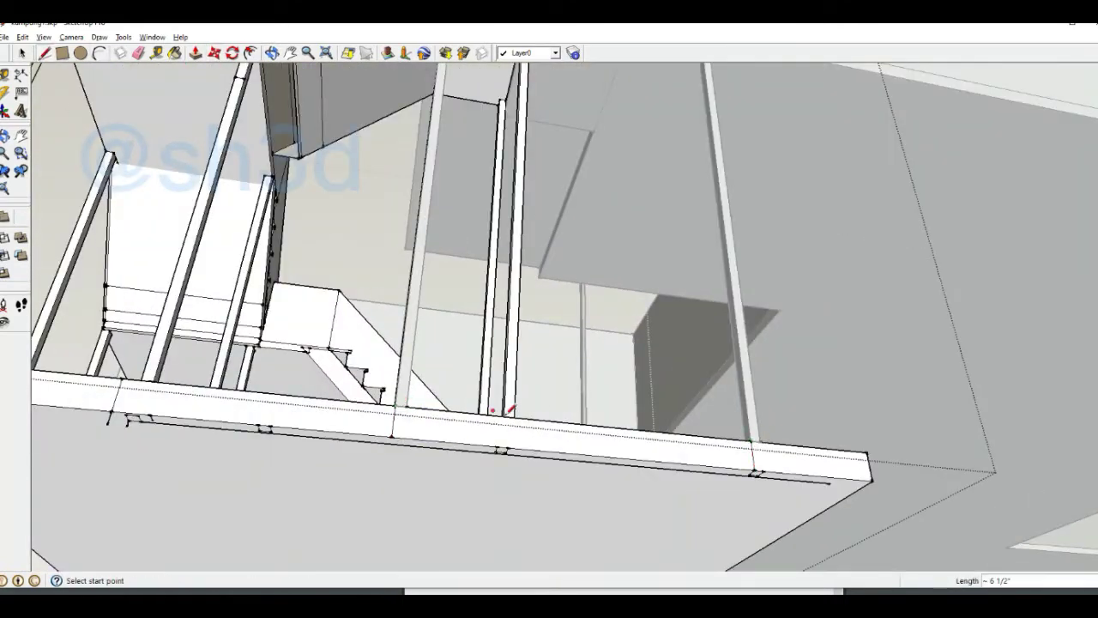
pyautogui.moveTo(510, 411); pyautogui.dragTo(1030, 422, button='middle')
pyautogui.click(25, 53)
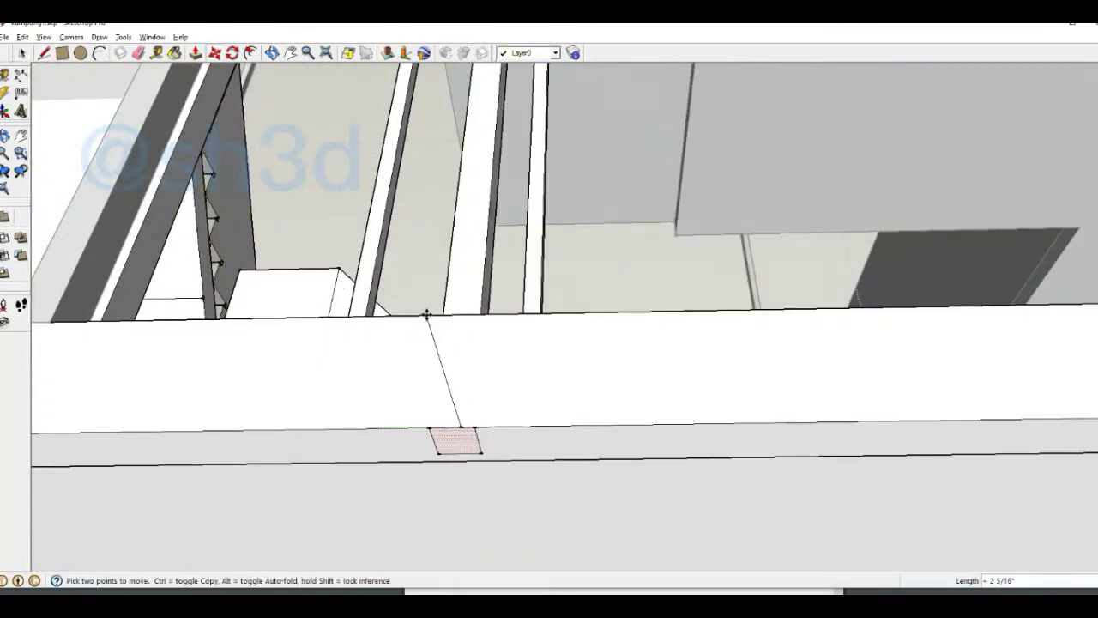
pyautogui.moveTo(426, 315); pyautogui.dragTo(404, 456, button='middle')
pyautogui.scroll(-5, 404, 455)
pyautogui.scroll(5, 544, 228)
pyautogui.scroll(2, 544, 228)
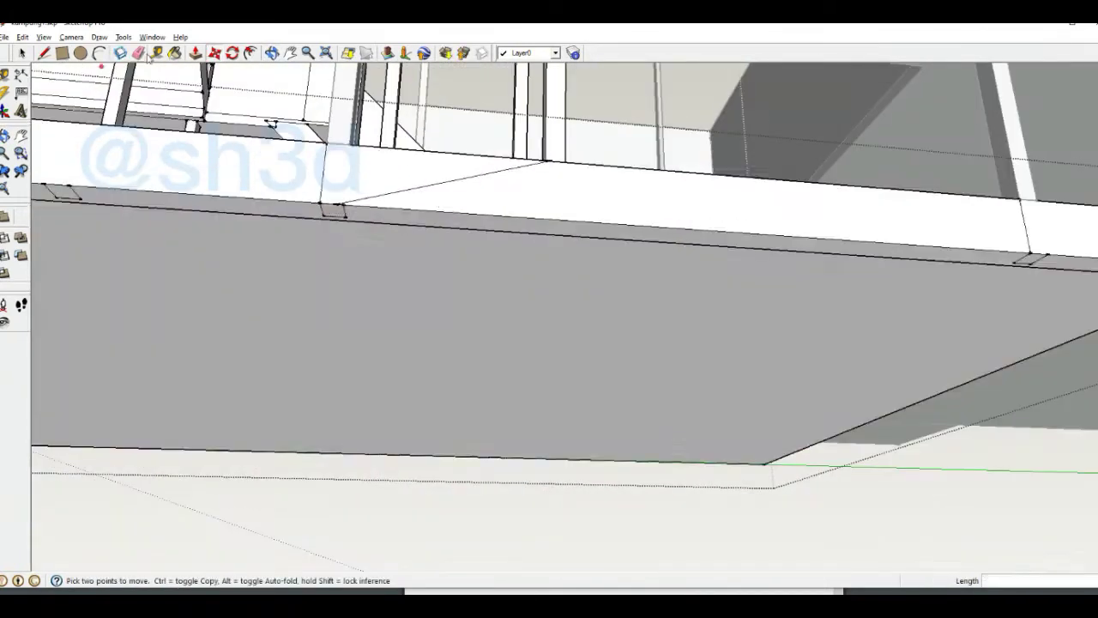
pyautogui.moveTo(385, 180); pyautogui.dragTo(283, 154, button='middle')
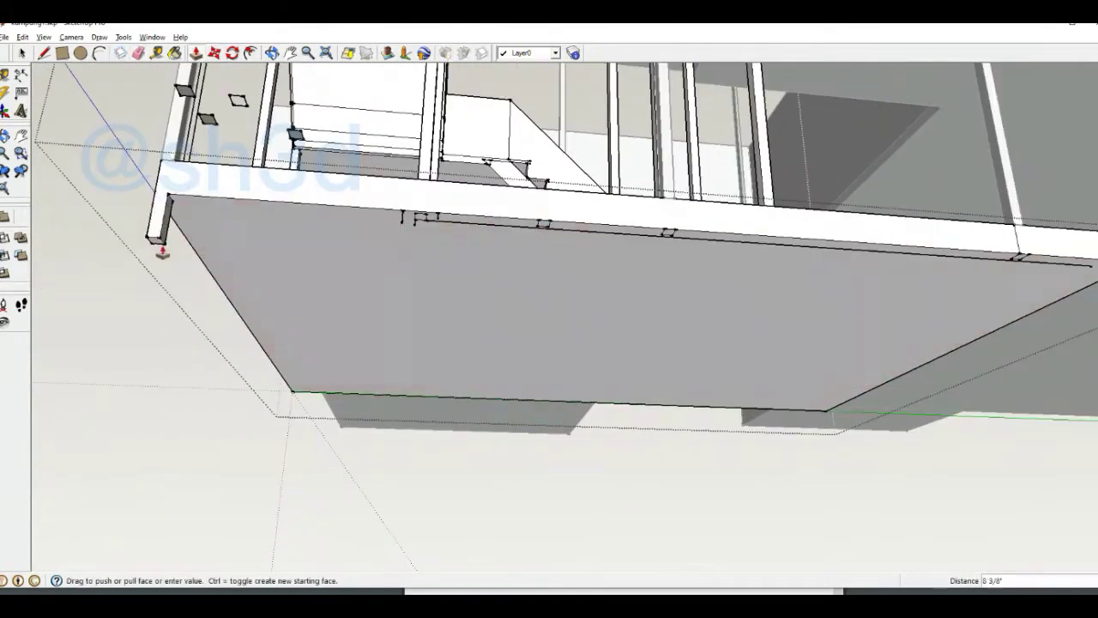
# Step: Pull the footing square down into a short post below the slab
pyautogui.moveTo(257, 221)
pyautogui.mouseDown(button='middle')
pyautogui.moveTo(645, 257)
pyautogui.moveTo(380, 246)
pyautogui.moveTo(581, 215)
pyautogui.moveTo(675, 249)
pyautogui.moveTo(955, 224)
pyautogui.mouseUp(button='middle')
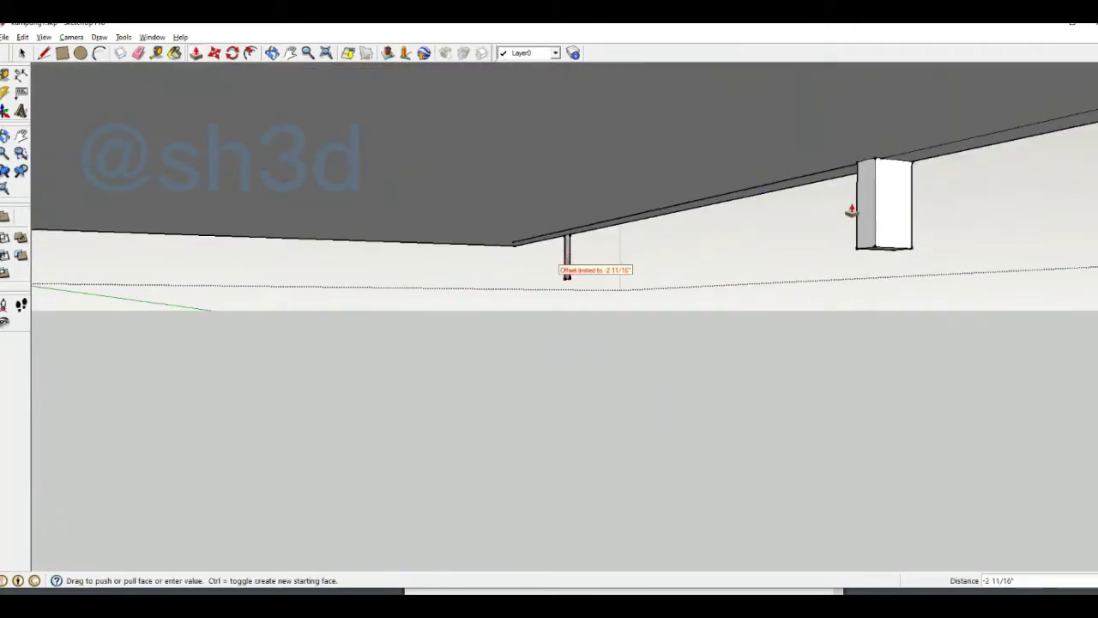
pyautogui.moveTo(851, 212); pyautogui.dragTo(369, 305, button='middle')
pyautogui.moveTo(371, 257)
pyautogui.mouseDown(button='middle')
pyautogui.moveTo(466, 277)
pyautogui.moveTo(427, 319)
pyautogui.mouseUp(button='middle')
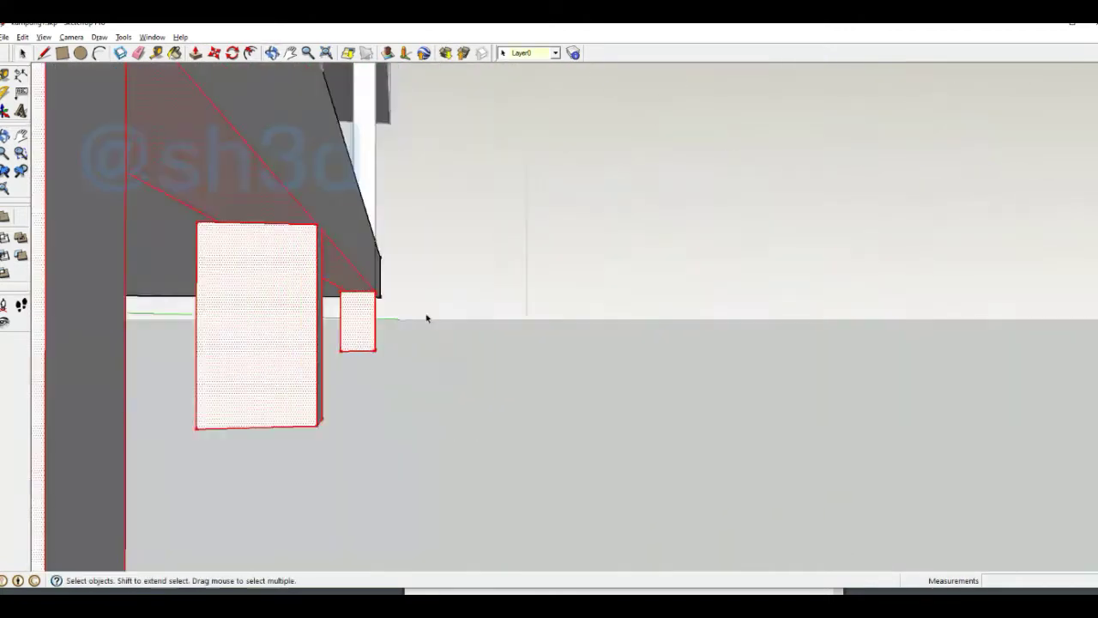
pyautogui.moveTo(449, 358); pyautogui.dragTo(387, 297, button='middle')
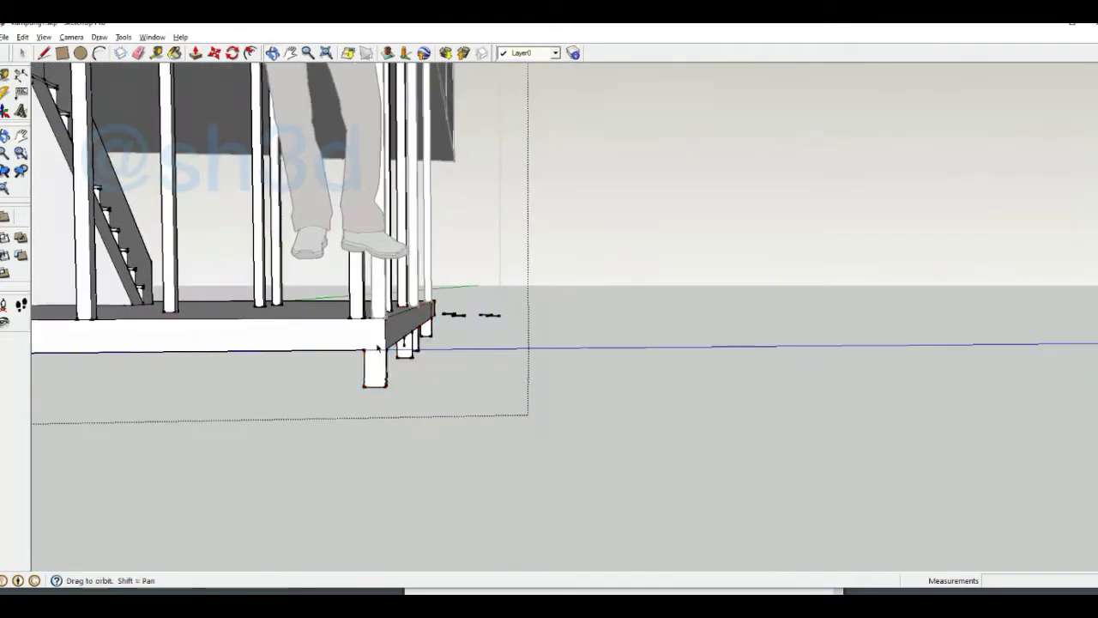
# Step: Place the pasted footing posts on the ground under the beam
pyautogui.click(521, 350)
pyautogui.moveTo(521, 350); pyautogui.dragTo(433, 369, button='middle')
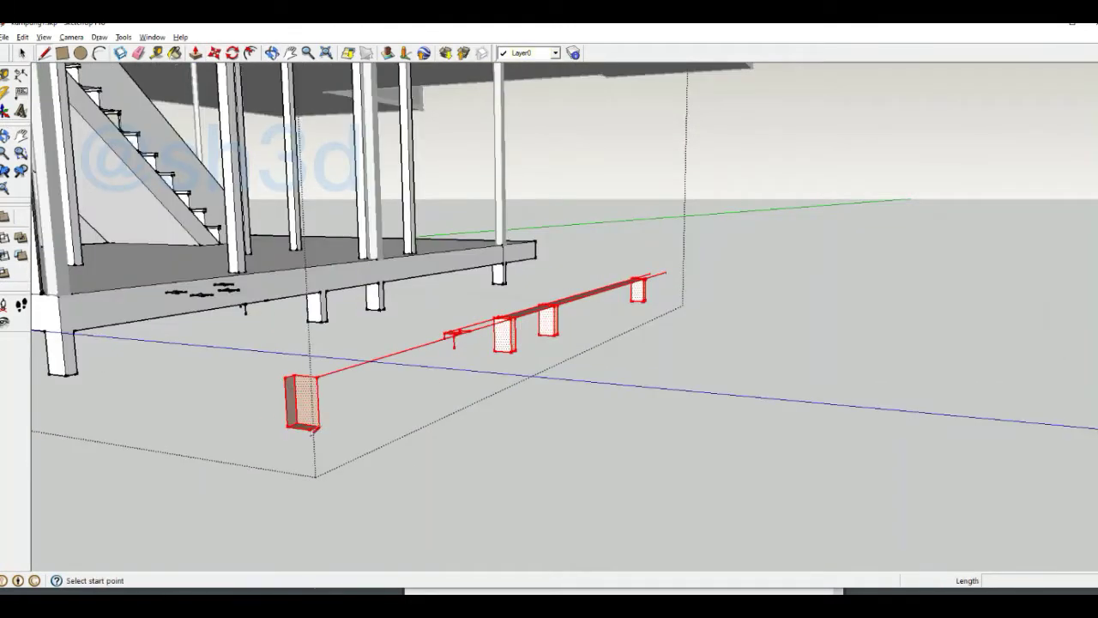
pyautogui.moveTo(315, 375); pyautogui.dragTo(295, 314, button='middle')
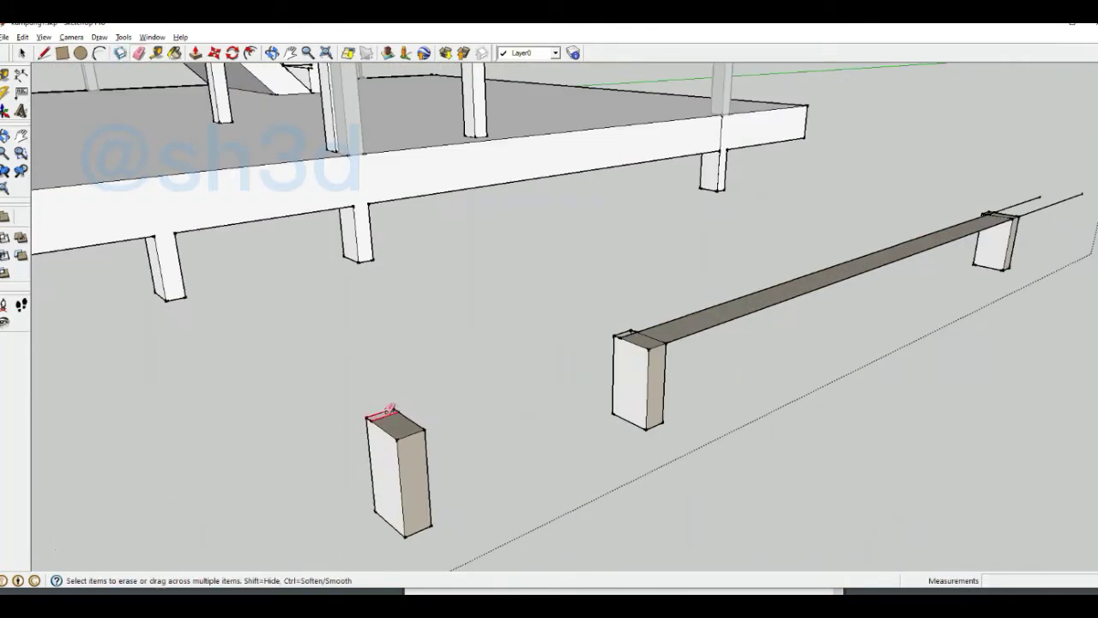
pyautogui.scroll(-5, 391, 410)
# Step: Select and erase the small stray posts under the slab
pyautogui.press('space')
pyautogui.moveTo(551, 444); pyautogui.dragTo(756, 325, button='middle')
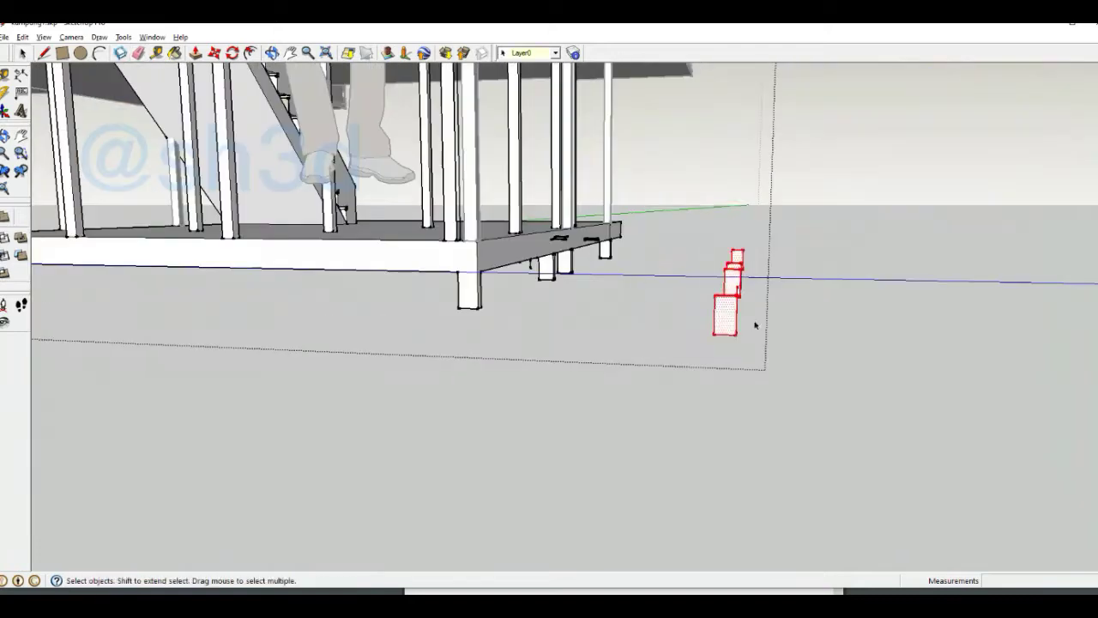
pyautogui.press('e')
pyautogui.scroll(5, 374, 275)
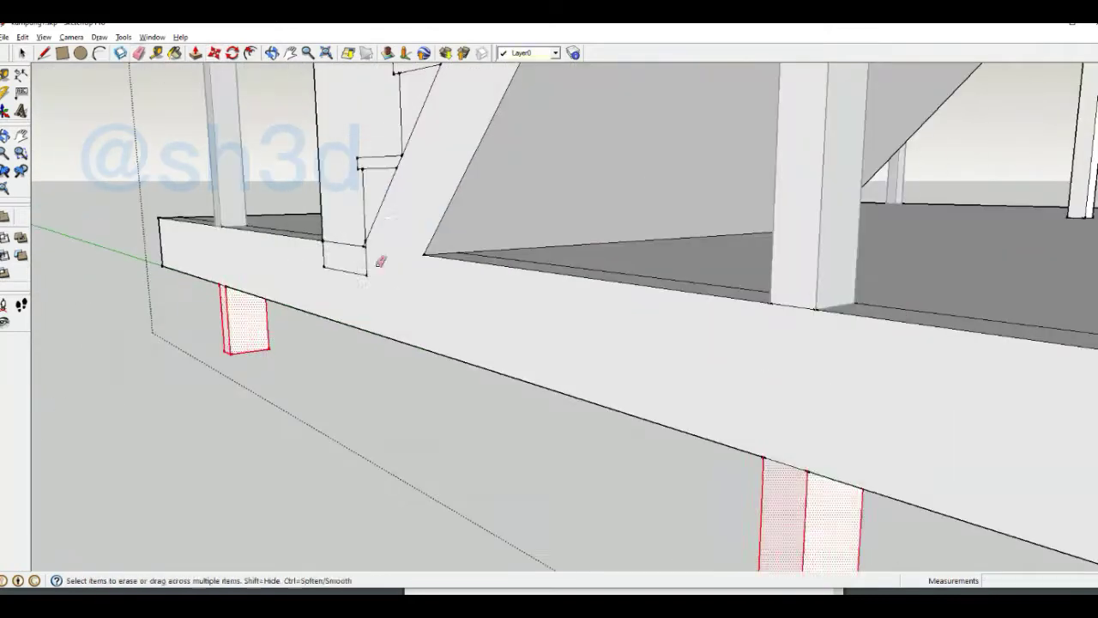
pyautogui.scroll(3, 657, 235)
pyautogui.scroll(2, 699, 312)
pyautogui.scroll(-2, 815, 219)
pyautogui.scroll(-3, 815, 219)
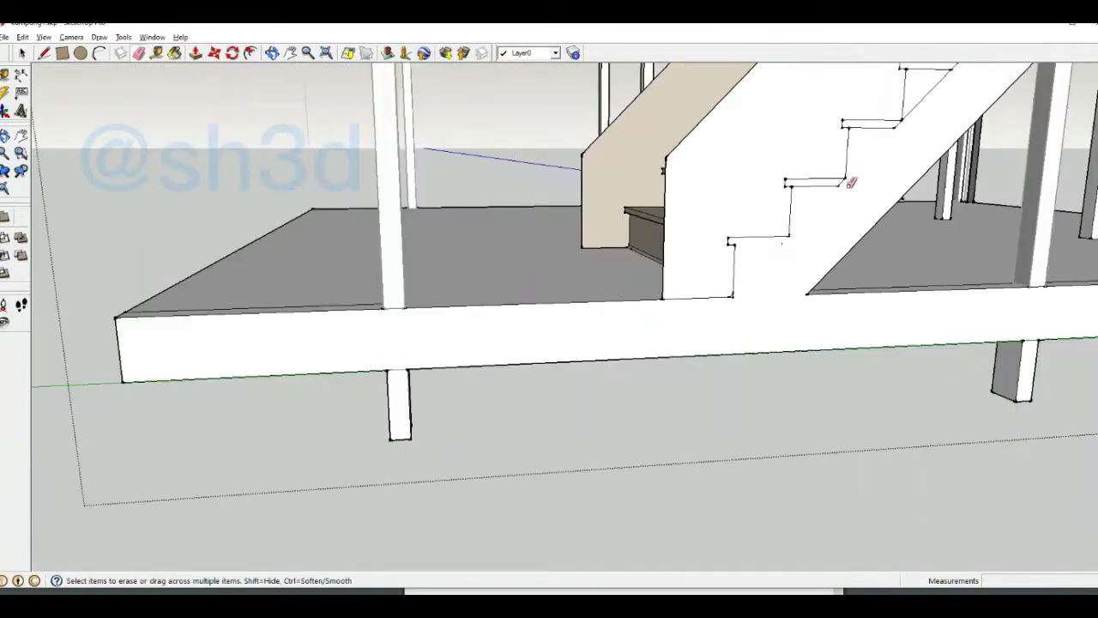
pyautogui.scroll(-3, 850, 179)
pyautogui.moveTo(419, 427)
pyautogui.mouseDown(button='middle')
pyautogui.moveTo(578, 343)
pyautogui.moveTo(573, 401)
pyautogui.moveTo(515, 361)
pyautogui.mouseUp(button='middle')
pyautogui.scroll(4, 515, 360)
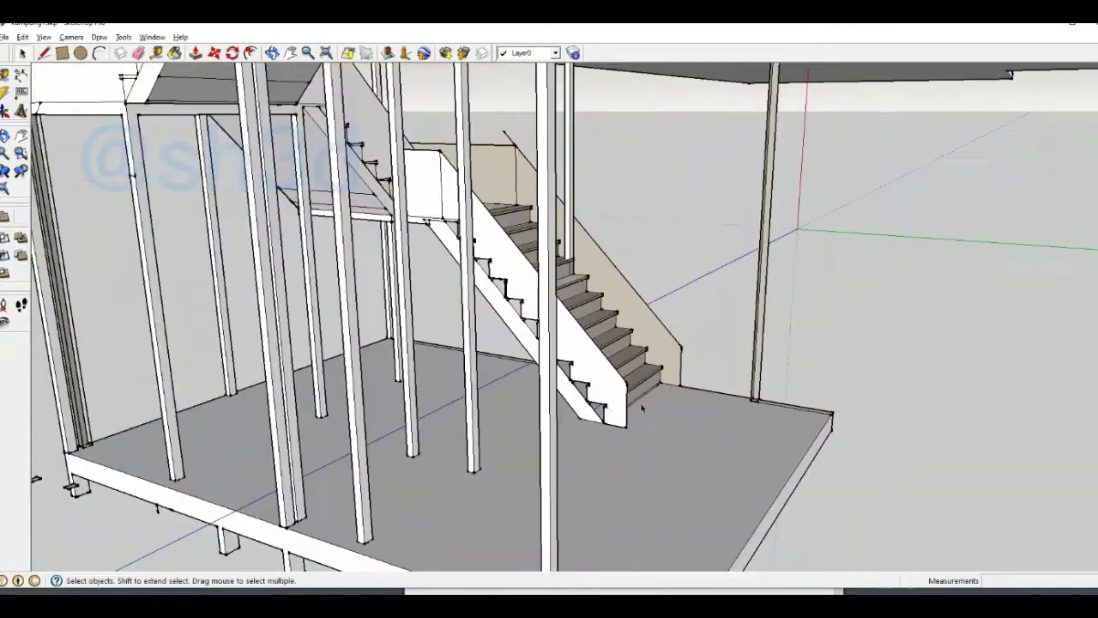
pyautogui.scroll(-2, 343, 258)
# Step: Open the stair tower group for editing
pyautogui.press('space')
pyautogui.doubleClick(773, 491)
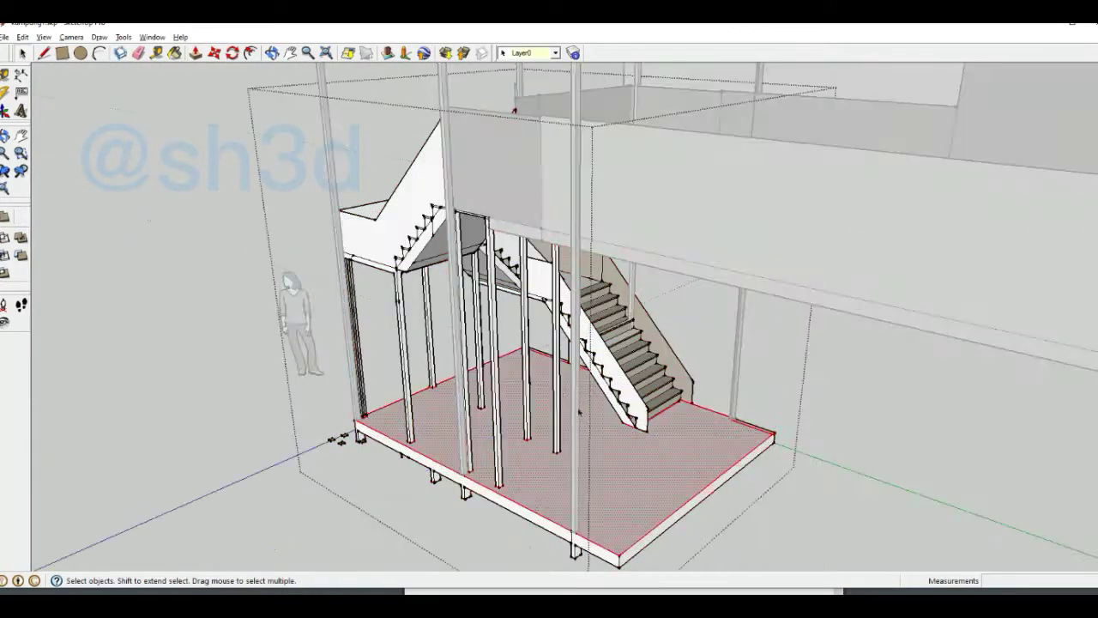
pyautogui.scroll(-3, 694, 511)
pyautogui.scroll(-3, 765, 449)
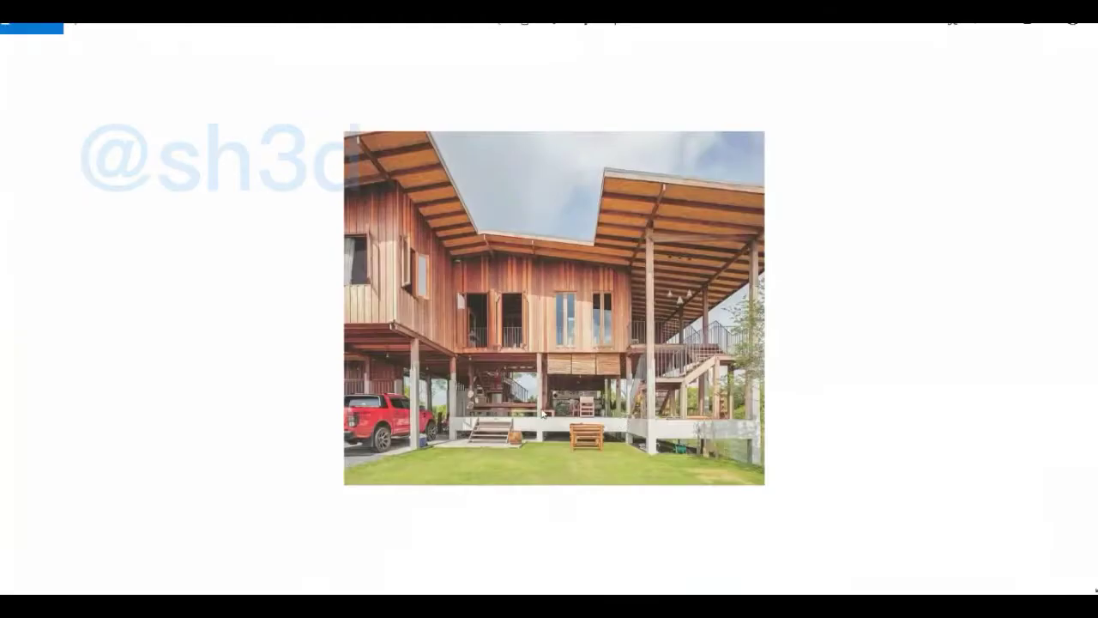
pyautogui.scroll(5, 941, 297)
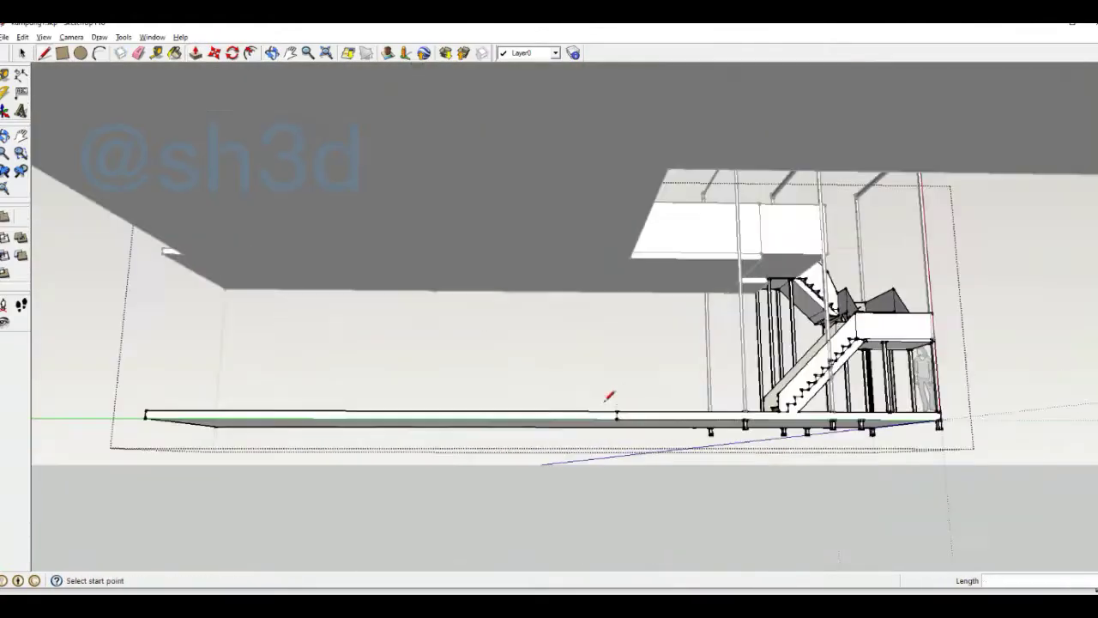
# Step: View the platform slab and stair frame from above, then check the house reference photo
pyautogui.moveTo(603, 429); pyautogui.dragTo(275, 406, button='middle')
pyautogui.scroll(5, 372, 405)
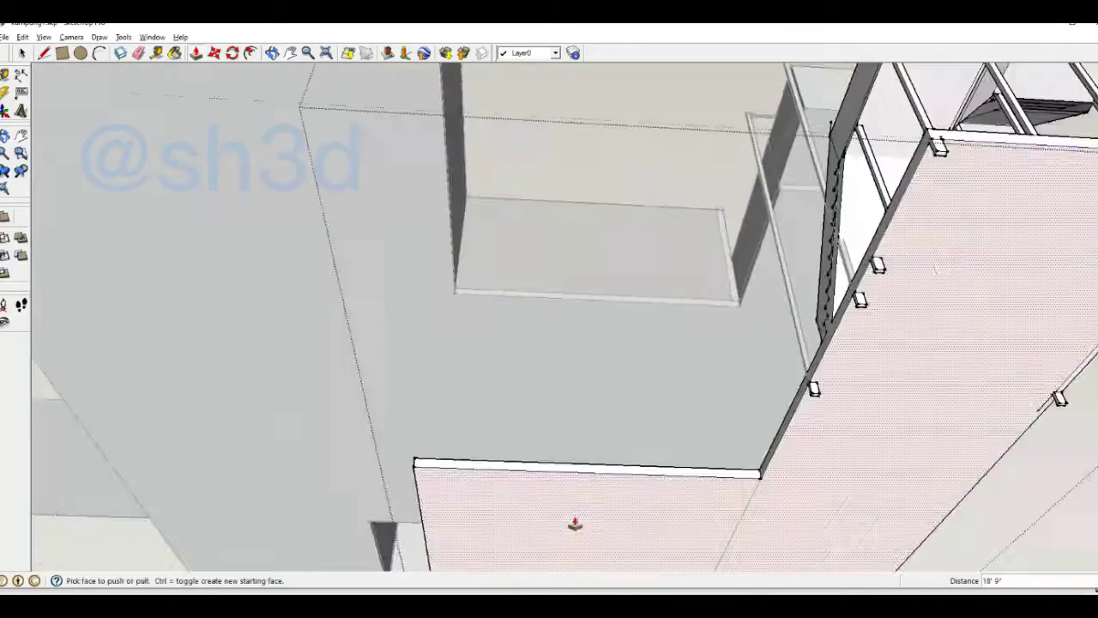
pyautogui.scroll(-2, 706, 233)
pyautogui.moveTo(707, 233); pyautogui.dragTo(592, 272, button='middle')
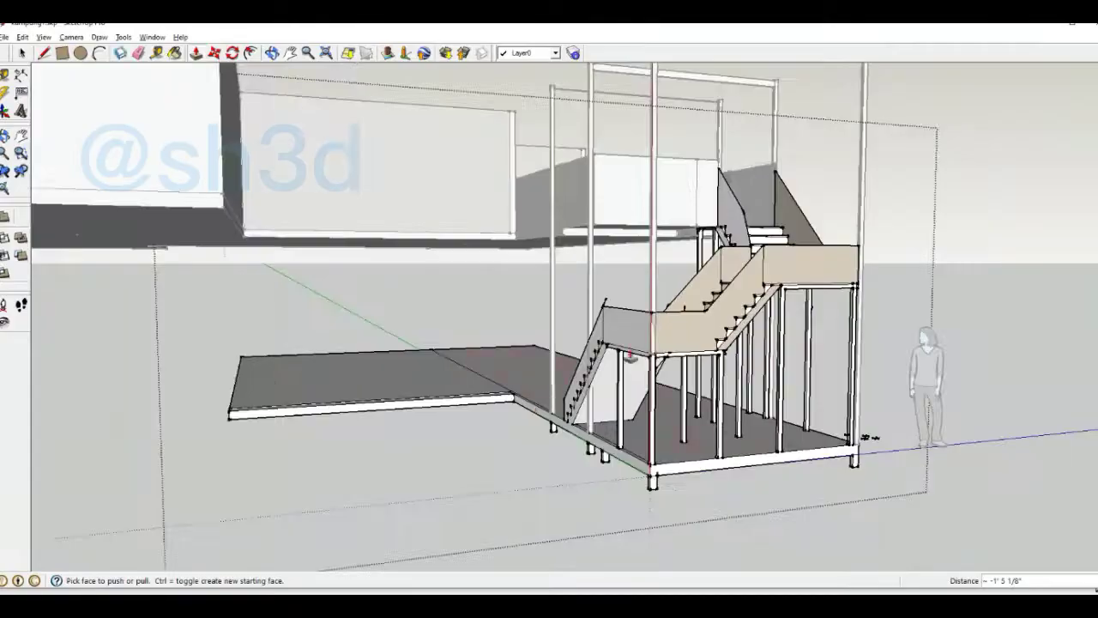
pyautogui.hotkey('alt', 'Tab')
pyautogui.hotkey('alt', 'Tab')
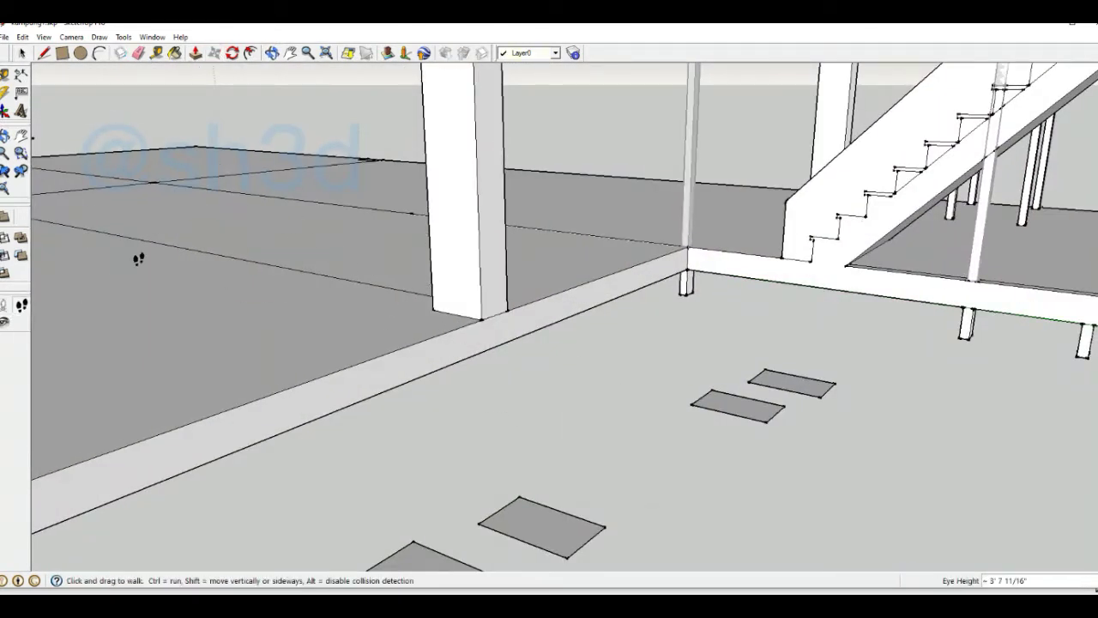
# Step: Face the stairs and hide the upper-floor walls group via its context menu
pyautogui.moveTo(138, 259); pyautogui.dragTo(146, 265)
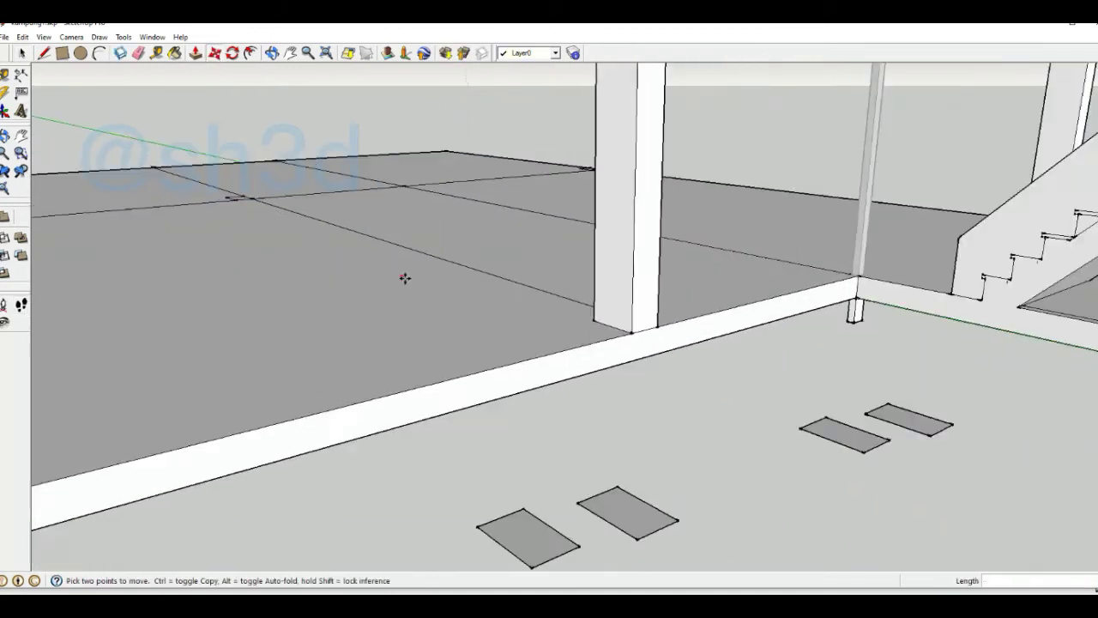
pyautogui.click(4, 322)
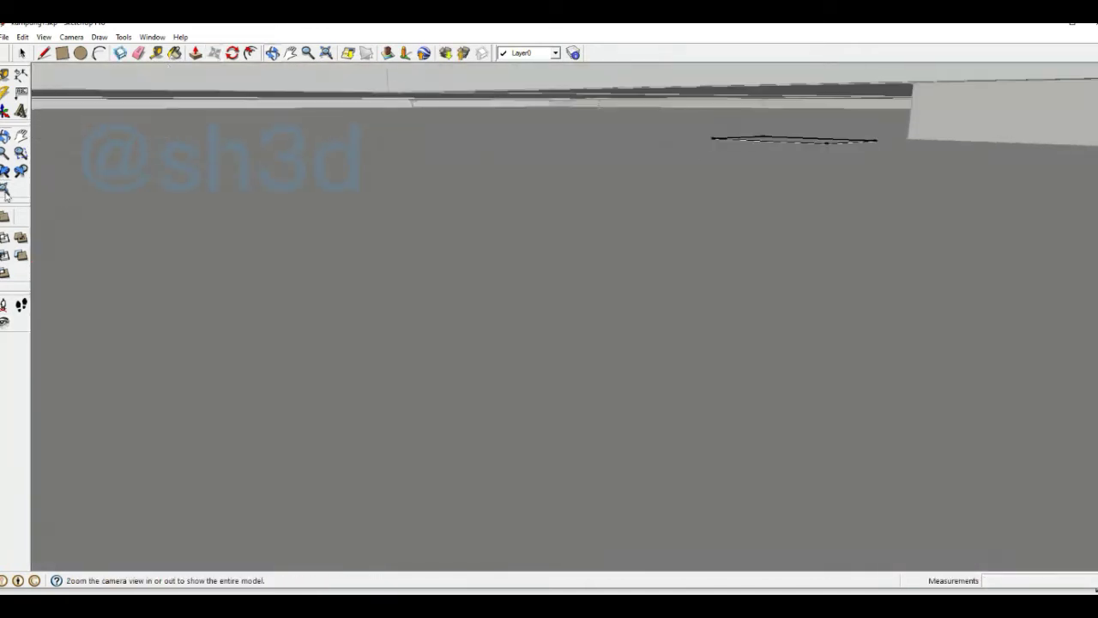
pyautogui.click(5, 192)
pyautogui.rightClick(706, 367)
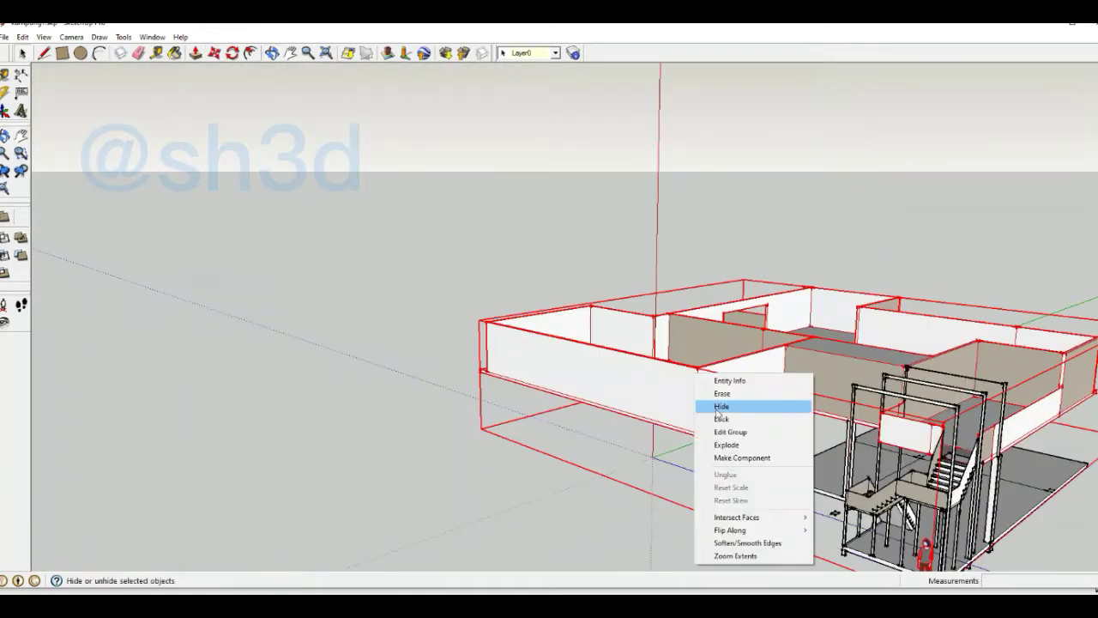
pyautogui.click(721, 406)
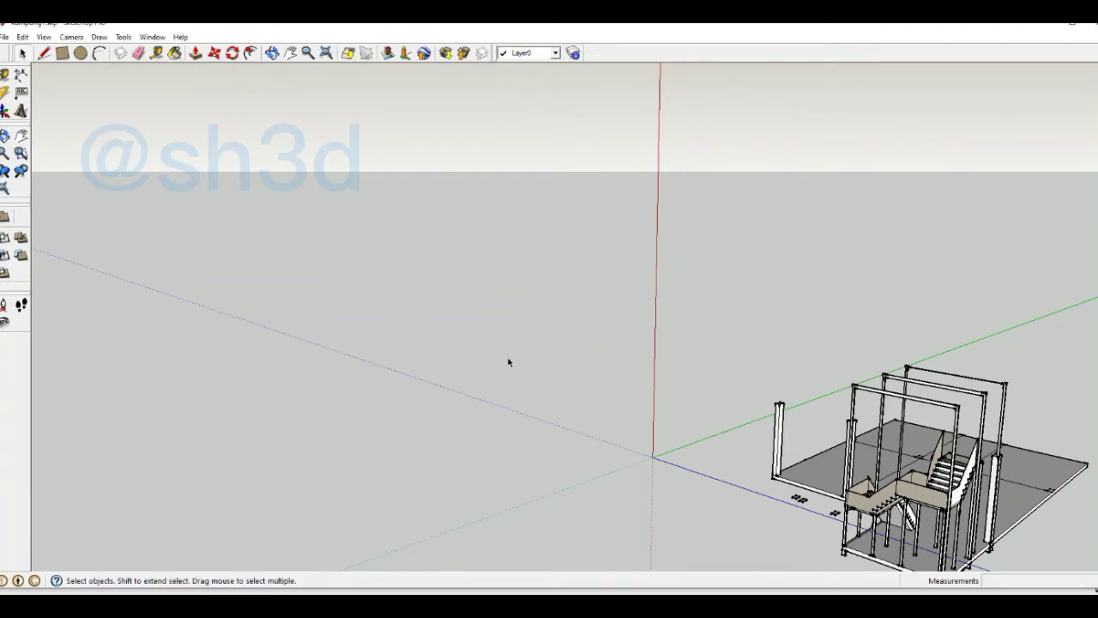
pyautogui.hotkey('ctrl', 'z')
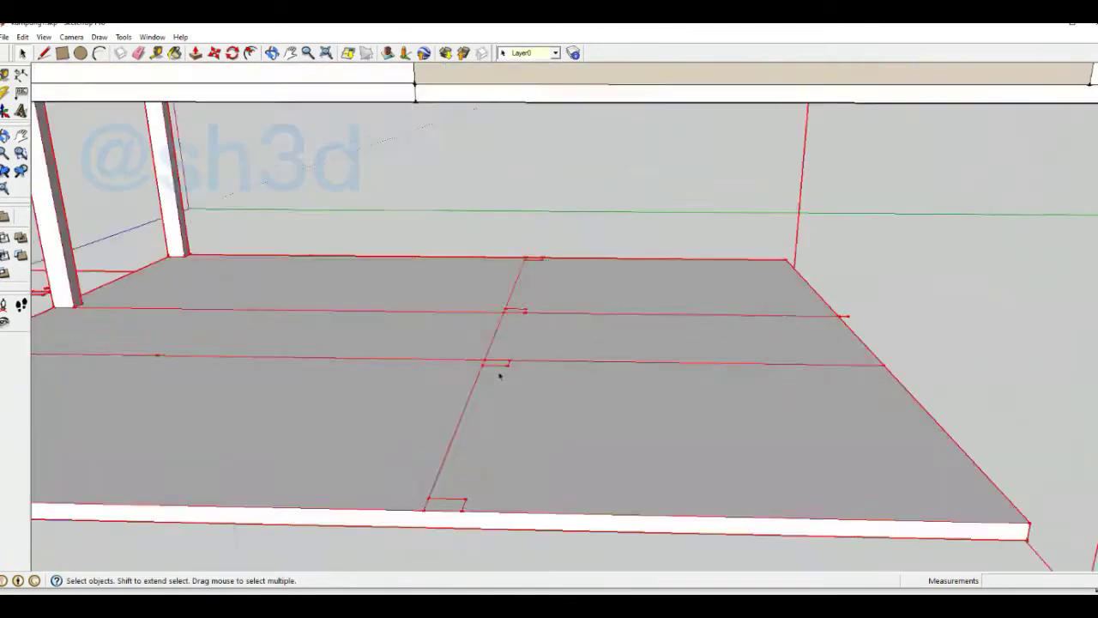
# Step: Clear the selection and bring the extended slab into an overhead view
pyautogui.scroll(2, 501, 375)
pyautogui.click(498, 367)
pyautogui.scroll(-3, 437, 271)
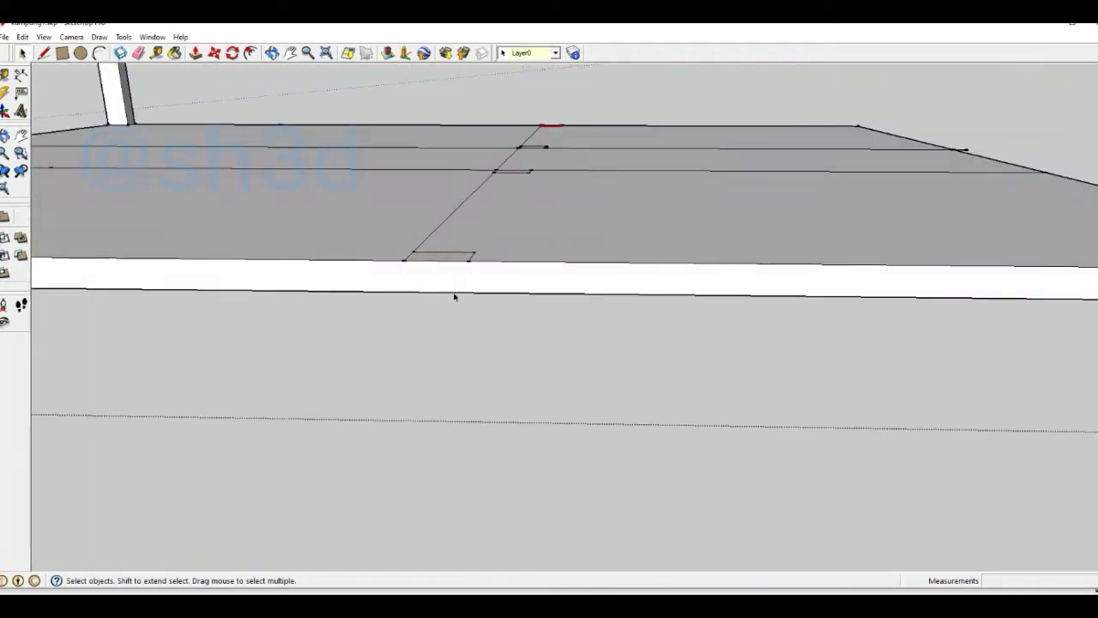
pyautogui.press('m')
pyautogui.scroll(-5, 637, 252)
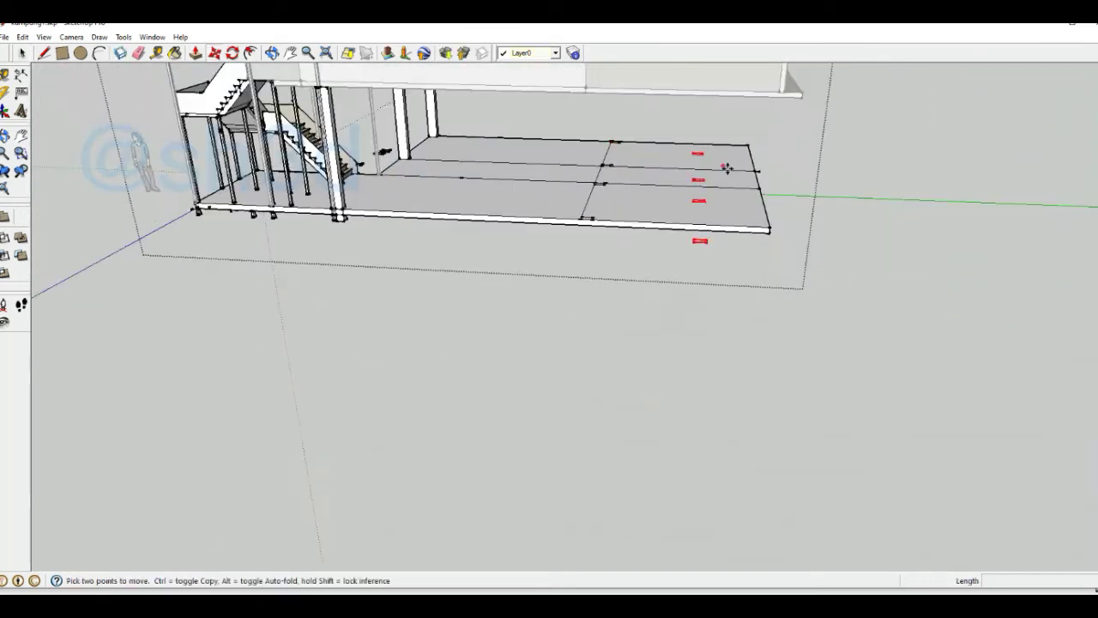
pyautogui.moveTo(726, 166)
pyautogui.mouseDown(button='middle')
pyautogui.moveTo(779, 263)
pyautogui.moveTo(524, 252)
pyautogui.moveTo(424, 206)
pyautogui.moveTo(606, 334)
pyautogui.moveTo(539, 300)
pyautogui.moveTo(318, 232)
pyautogui.moveTo(738, 275)
pyautogui.moveTo(669, 318)
pyautogui.mouseUp(button='middle')
# Step: Extrude a footprint into a full-height column and resize a post's height
pyautogui.press('p')
pyautogui.click(424, 206)
pyautogui.scroll(5, 669, 319)
pyautogui.click(626, 305)
pyautogui.moveTo(772, 417)
pyautogui.mouseDown(button='middle')
pyautogui.moveTo(343, 355)
pyautogui.moveTo(667, 437)
pyautogui.moveTo(319, 466)
pyautogui.moveTo(419, 583)
pyautogui.moveTo(517, 424)
pyautogui.moveTo(586, 456)
pyautogui.moveTo(478, 480)
pyautogui.moveTo(534, 523)
pyautogui.moveTo(346, 341)
pyautogui.moveTo(779, 91)
pyautogui.moveTo(495, 186)
pyautogui.moveTo(600, 527)
pyautogui.mouseUp(button='middle')
pyautogui.click(478, 481)
# Step: Raise another slab footprint up into a column
pyautogui.scroll(3, 301, 434)
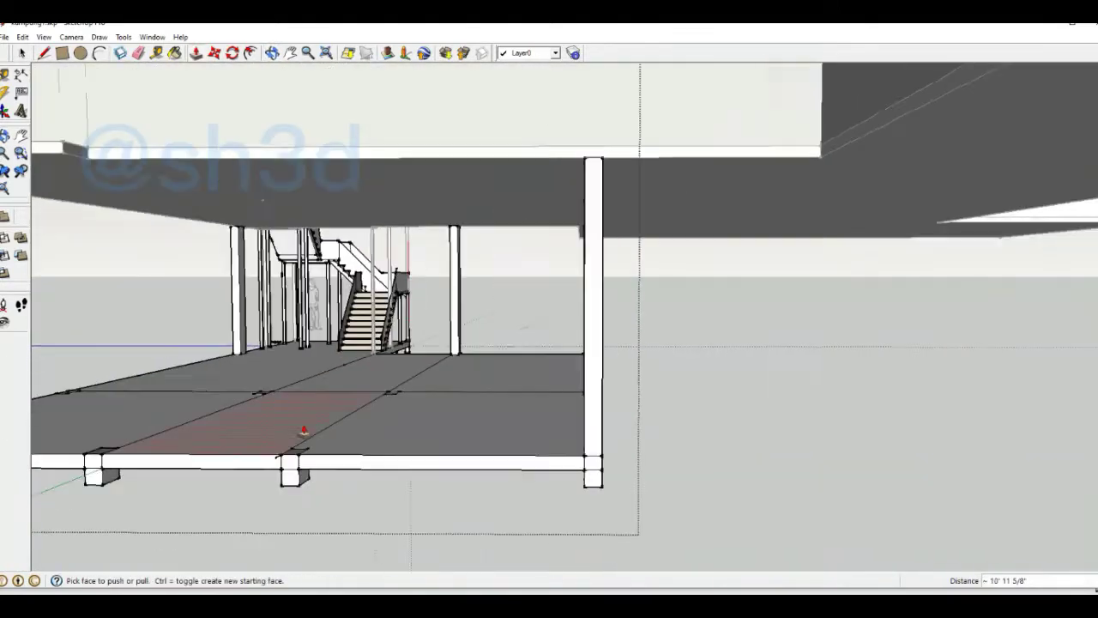
pyautogui.scroll(3, 444, 370)
pyautogui.click(443, 370)
pyautogui.scroll(3, 529, 367)
pyautogui.scroll(-5, 530, 367)
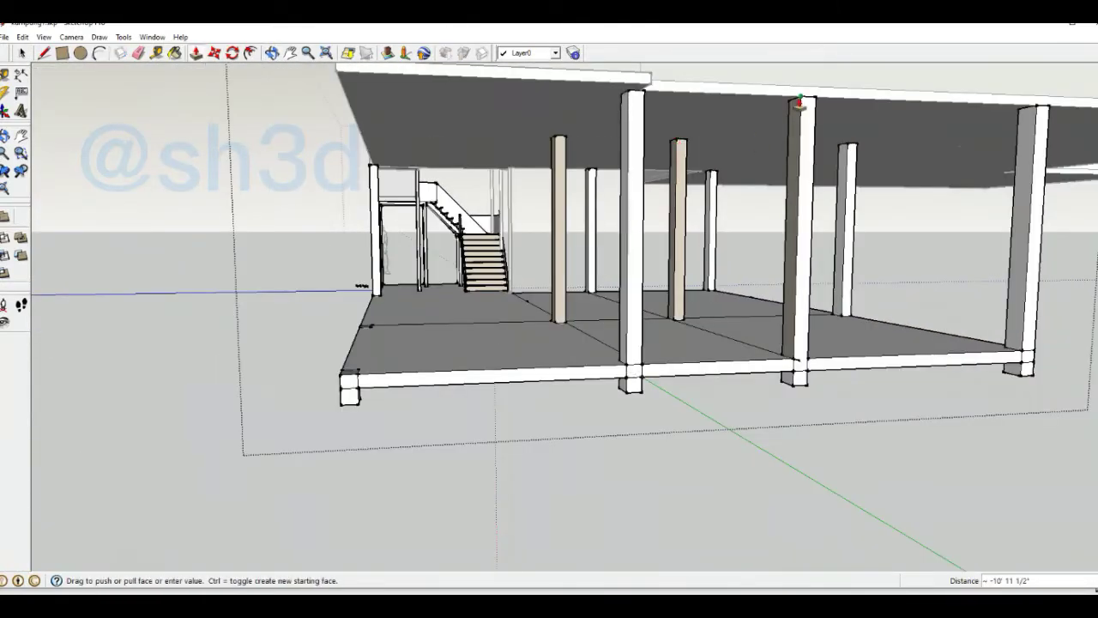
pyautogui.moveTo(348, 380)
pyautogui.mouseDown(button='middle')
pyautogui.moveTo(328, 238)
pyautogui.moveTo(672, 230)
pyautogui.moveTo(588, 277)
pyautogui.moveTo(656, 371)
pyautogui.mouseUp(button='middle')
pyautogui.click(632, 236)
pyautogui.scroll(5, 582, 388)
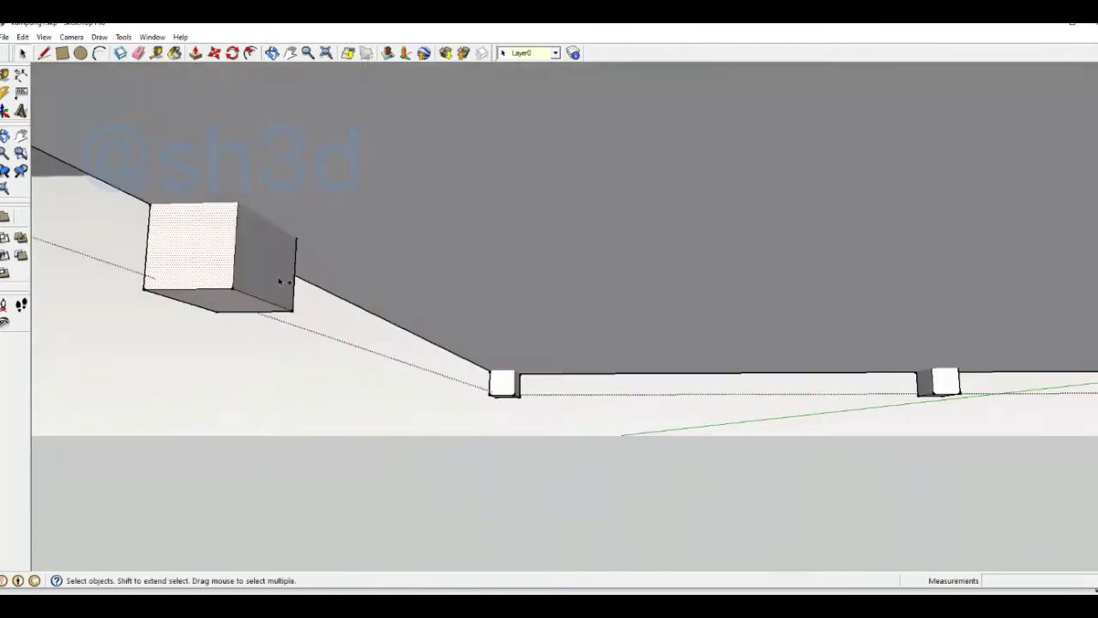
pyautogui.scroll(-8, 582, 389)
pyautogui.moveTo(583, 388); pyautogui.dragTo(459, 357, button='middle')
# Step: Paste a footing block and position it under a corner column at the slab edge
pyautogui.hotkey('ctrl', 'v')
pyautogui.scroll(-6, 459, 357)
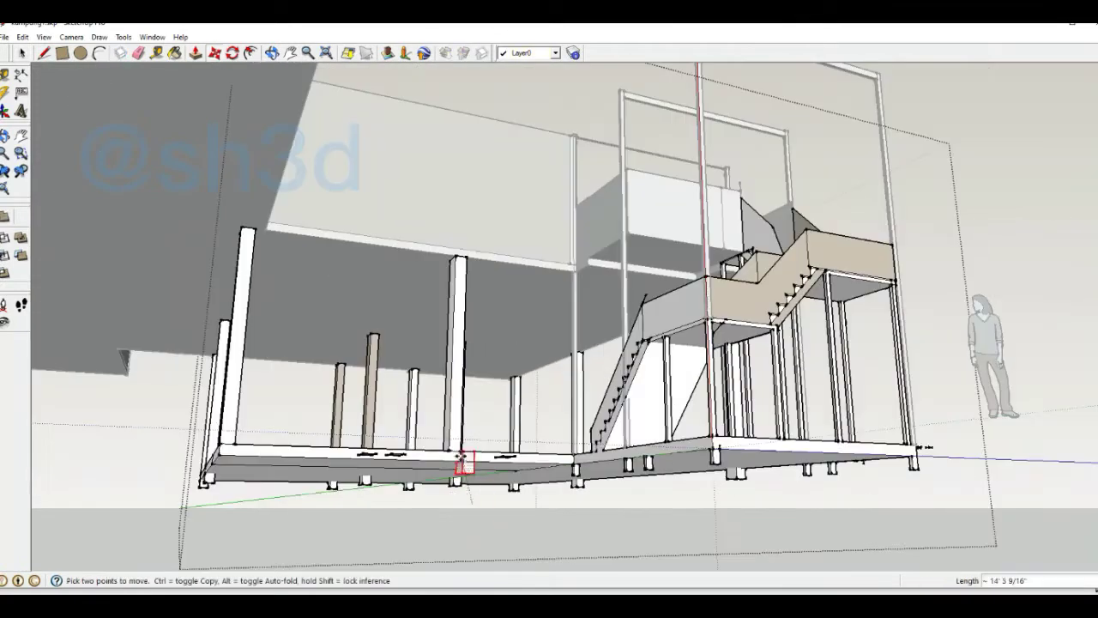
pyautogui.scroll(5, 471, 494)
pyautogui.moveTo(471, 493); pyautogui.dragTo(501, 422, button='middle')
pyautogui.scroll(-5, 500, 421)
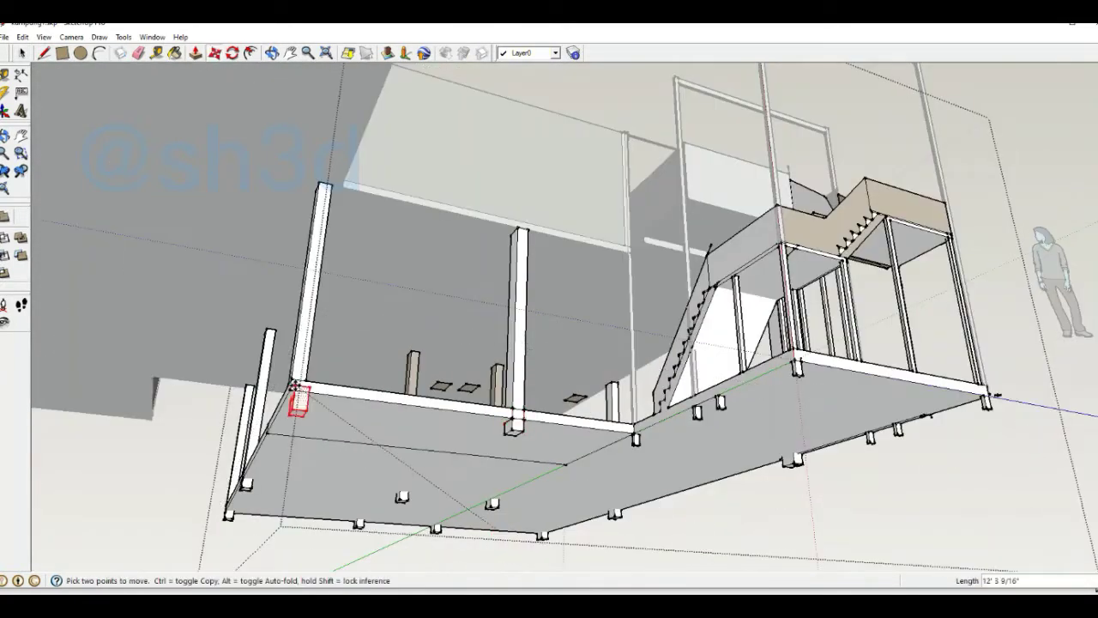
pyautogui.moveTo(297, 400)
pyautogui.mouseDown(button='middle')
pyautogui.moveTo(513, 463)
pyautogui.moveTo(411, 257)
pyautogui.mouseUp(button='middle')
pyautogui.scroll(8, 412, 258)
# Step: Erase stray edges inside the ground floor and around the slab
pyautogui.press('e')
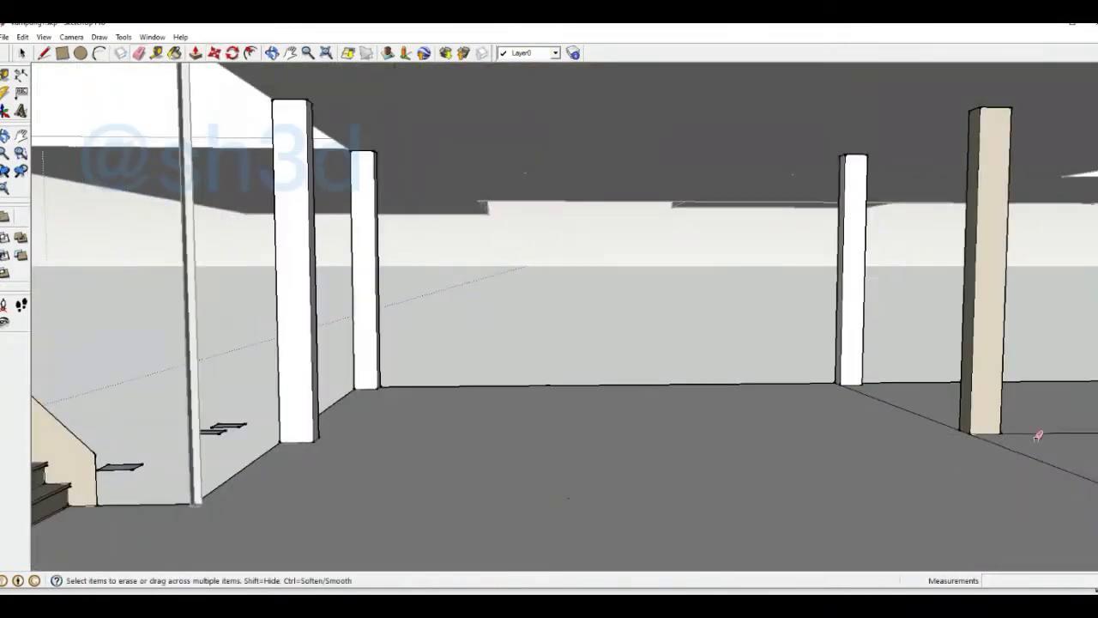
pyautogui.moveTo(1039, 429); pyautogui.dragTo(1022, 437, button='middle')
pyautogui.scroll(-5, 606, 421)
pyautogui.moveTo(606, 421); pyautogui.dragTo(258, 324, button='middle')
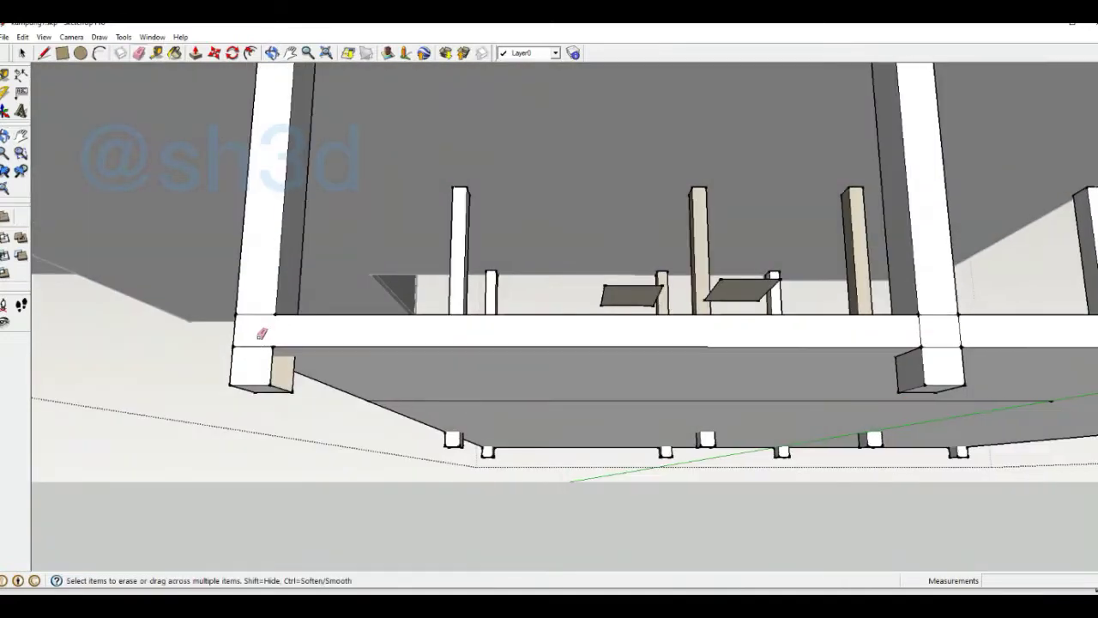
pyautogui.scroll(5, 491, 289)
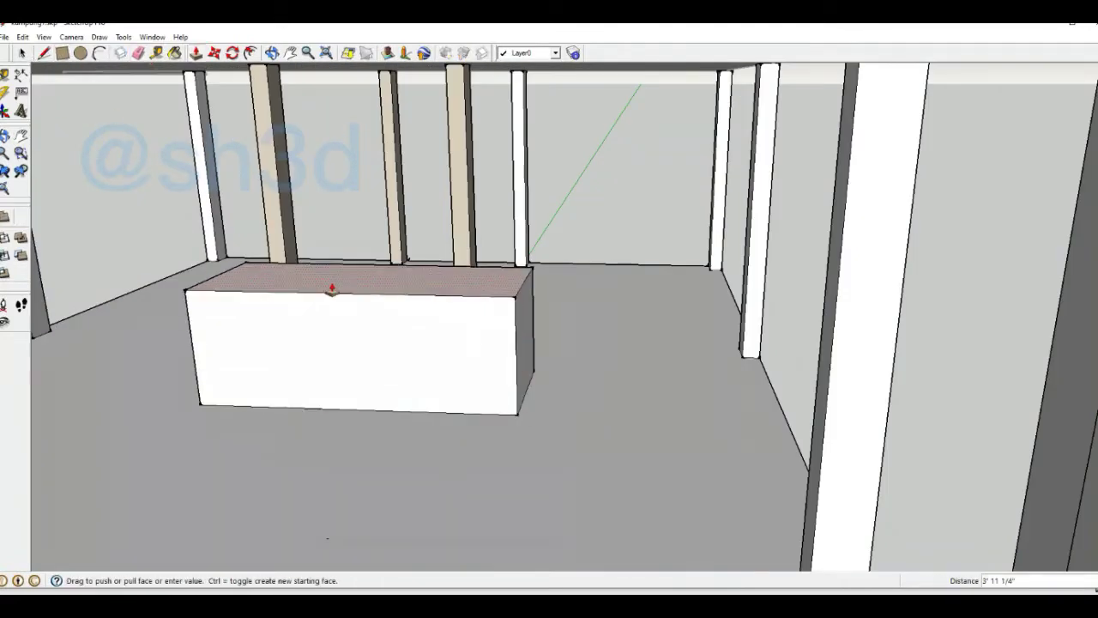
# Step: Split the box front with a line and push the lower face back under an overhanging top
pyautogui.scroll(3, 332, 290)
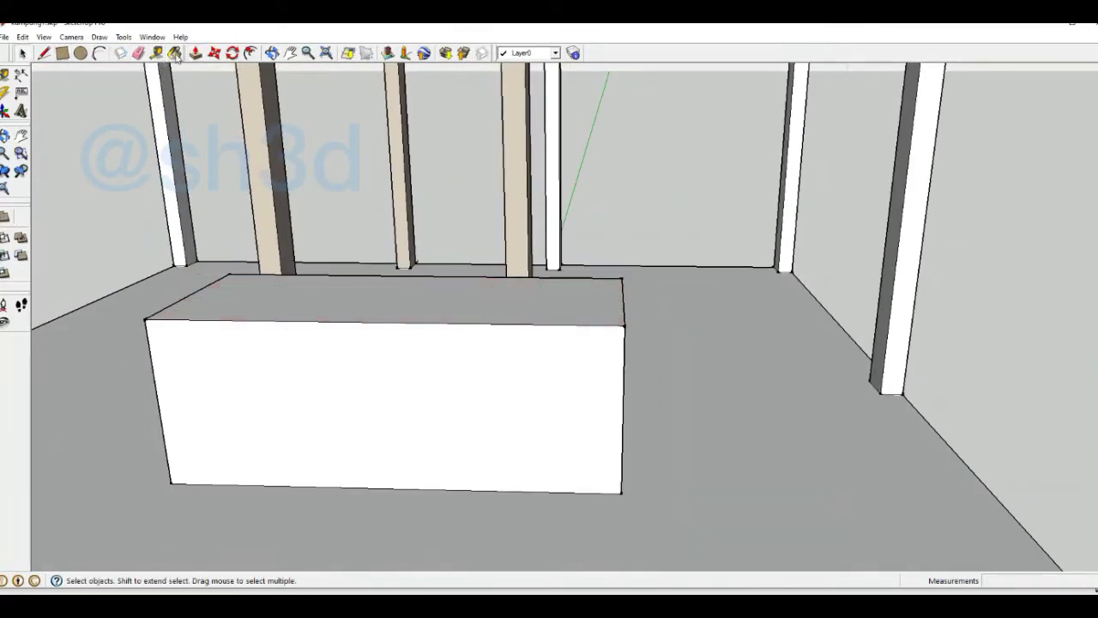
pyautogui.click(633, 339)
pyautogui.press('p')
pyautogui.moveTo(633, 339)
pyautogui.mouseDown(button='middle')
pyautogui.moveTo(252, 358)
pyautogui.moveTo(687, 340)
pyautogui.mouseUp(button='middle')
# Step: Move a copied edge onto the counter end to slant its end faces
pyautogui.click(570, 365)
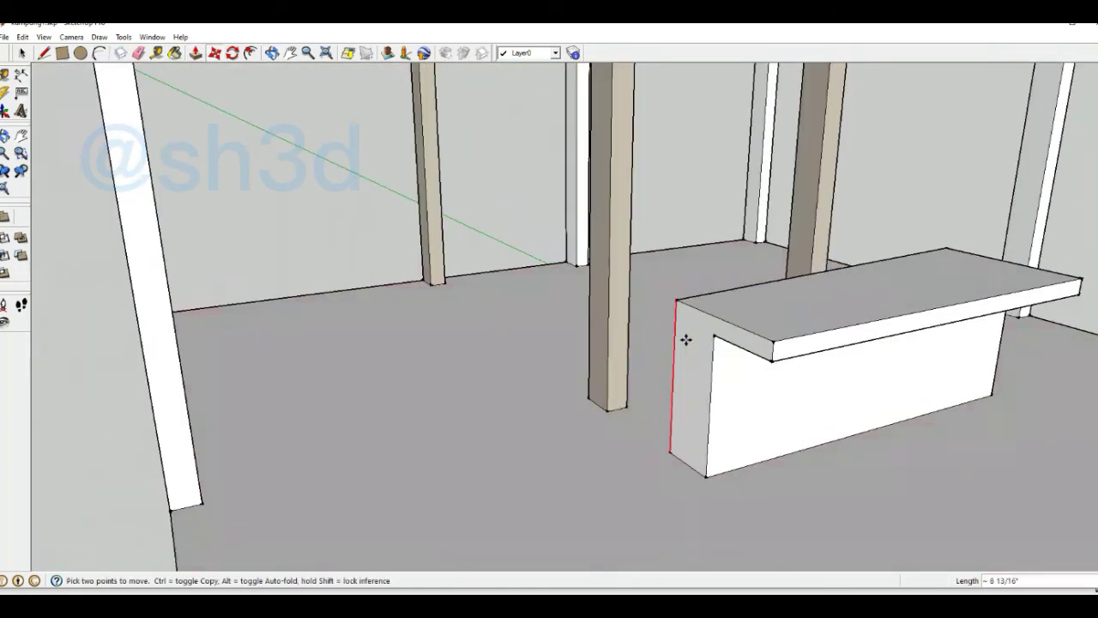
pyautogui.moveTo(673, 302)
pyautogui.mouseDown(button='middle')
pyautogui.moveTo(244, 285)
pyautogui.moveTo(208, 172)
pyautogui.mouseUp(button='middle')
pyautogui.click(232, 260)
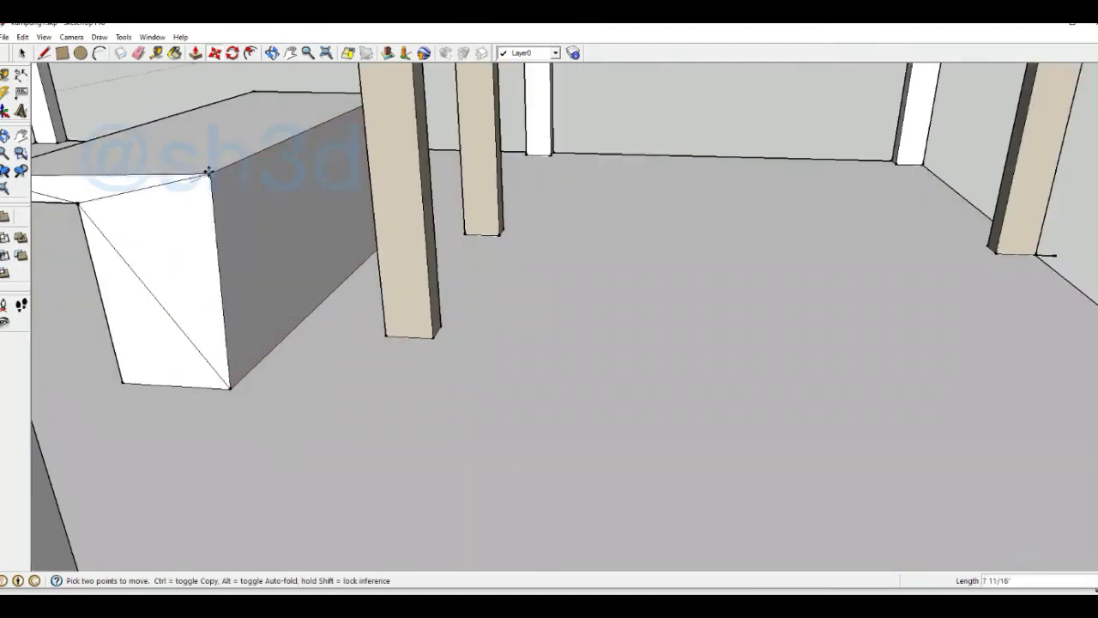
pyautogui.scroll(5, 438, 370)
pyautogui.moveTo(438, 370)
pyautogui.mouseDown(button='middle')
pyautogui.moveTo(721, 325)
pyautogui.moveTo(673, 442)
pyautogui.mouseUp(button='middle')
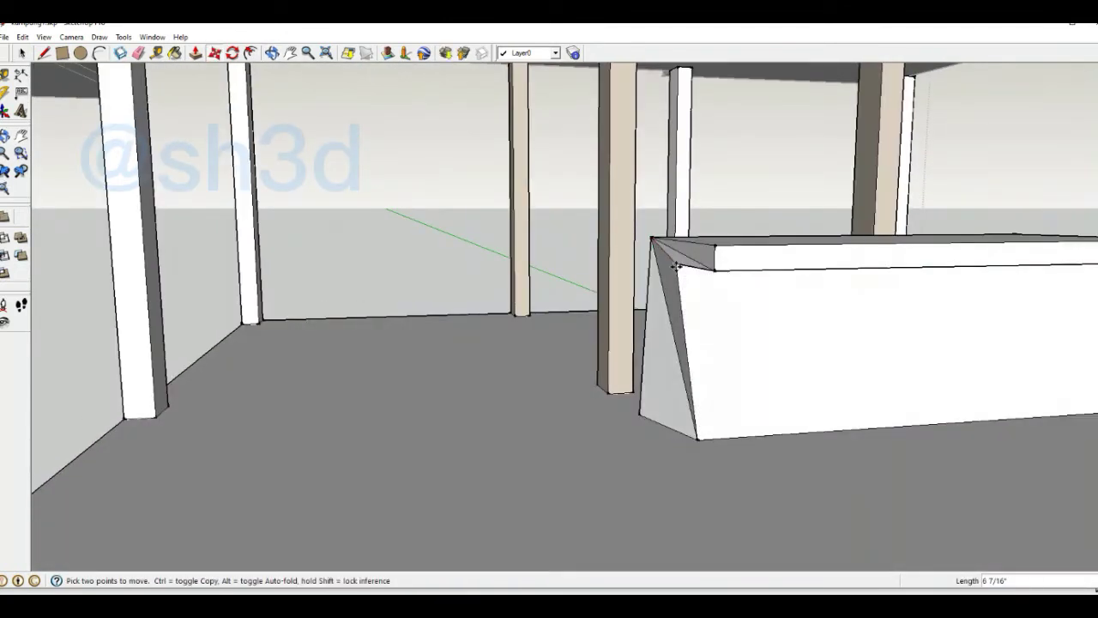
pyautogui.moveTo(720, 261)
pyautogui.mouseDown(button='middle')
pyautogui.moveTo(610, 269)
pyautogui.moveTo(789, 177)
pyautogui.moveTo(608, 201)
pyautogui.moveTo(607, 284)
pyautogui.moveTo(688, 180)
pyautogui.mouseUp(button='middle')
pyautogui.scroll(-5, 736, 186)
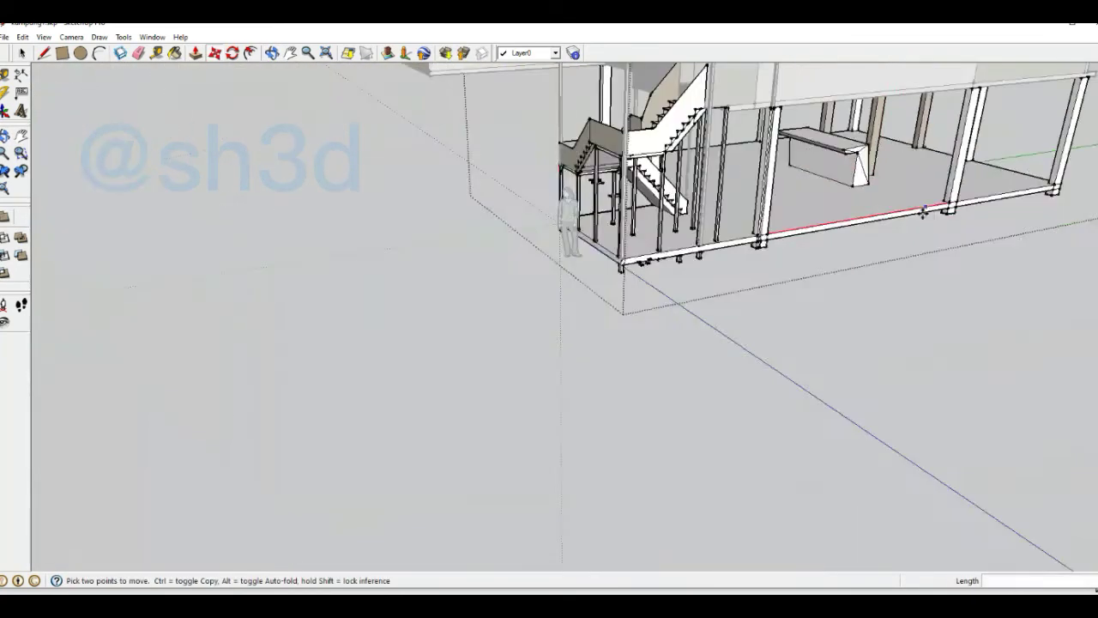
pyautogui.scroll(-3, 736, 186)
pyautogui.press('space')
pyautogui.moveTo(363, 280); pyautogui.dragTo(659, 232, button='middle')
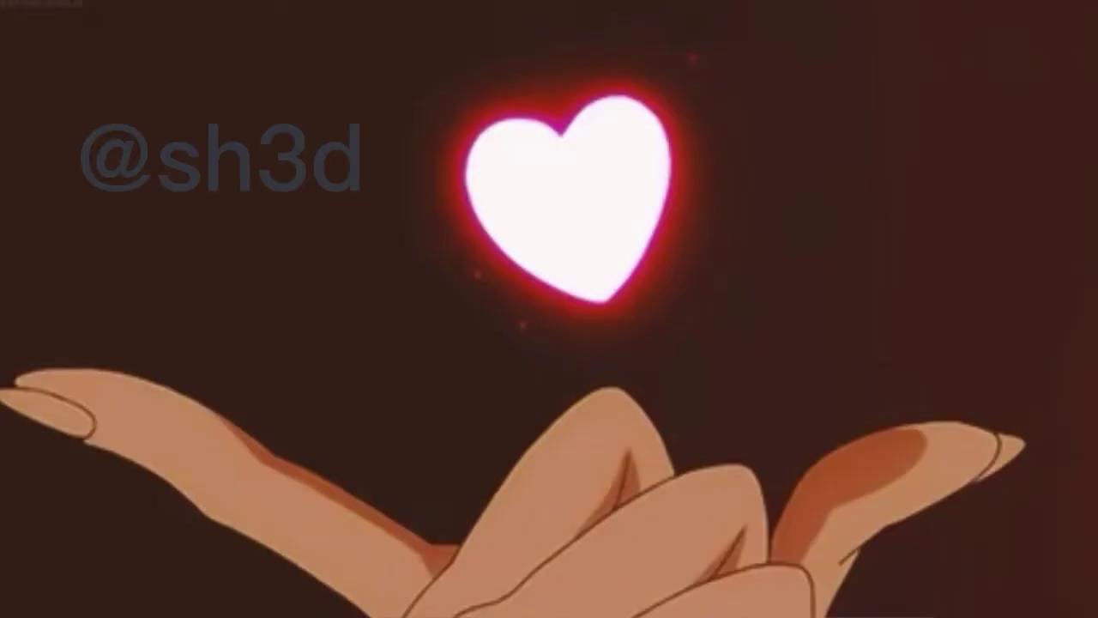